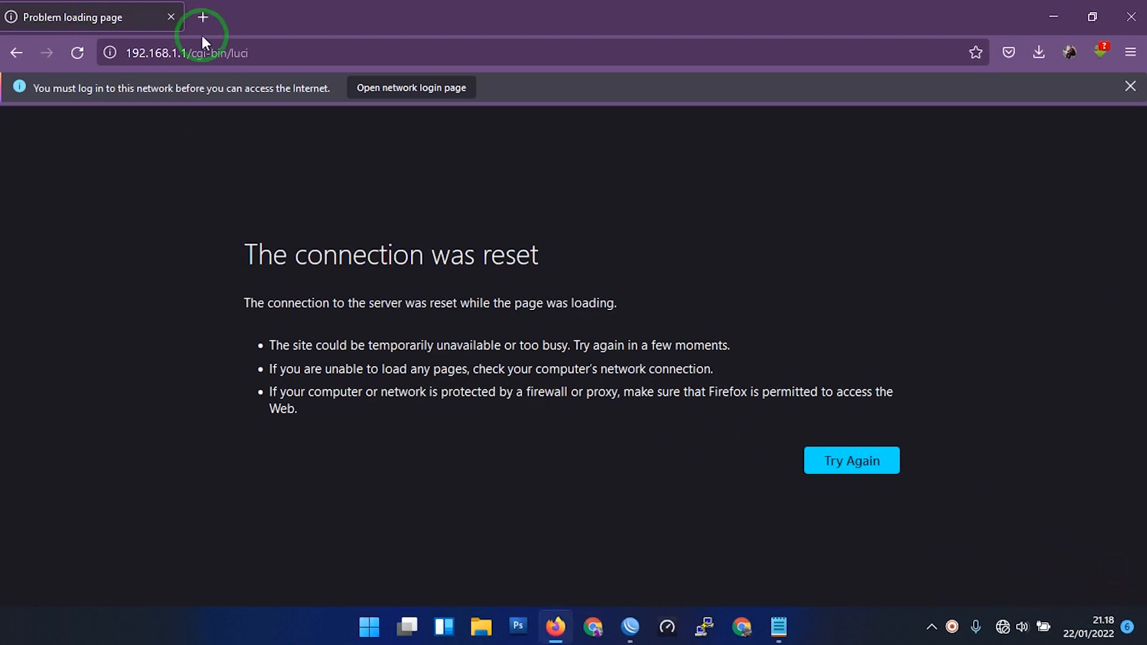
- Load the router's web interface at 192.168.1.1 and log in with the prefilled credentials
{"action": "left_click_drag", "start_coordinate": [191, 53], "coordinate": [505, 51]}
{"action": "key", "text": "BackSpace"}
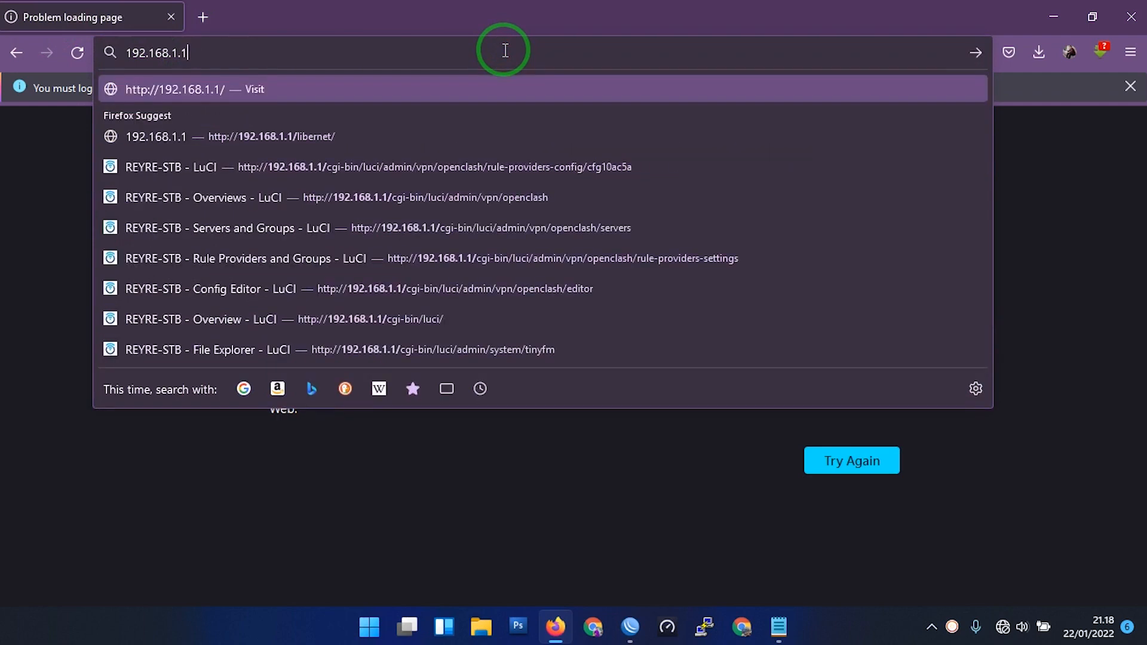
{"action": "key", "text": "Return"}
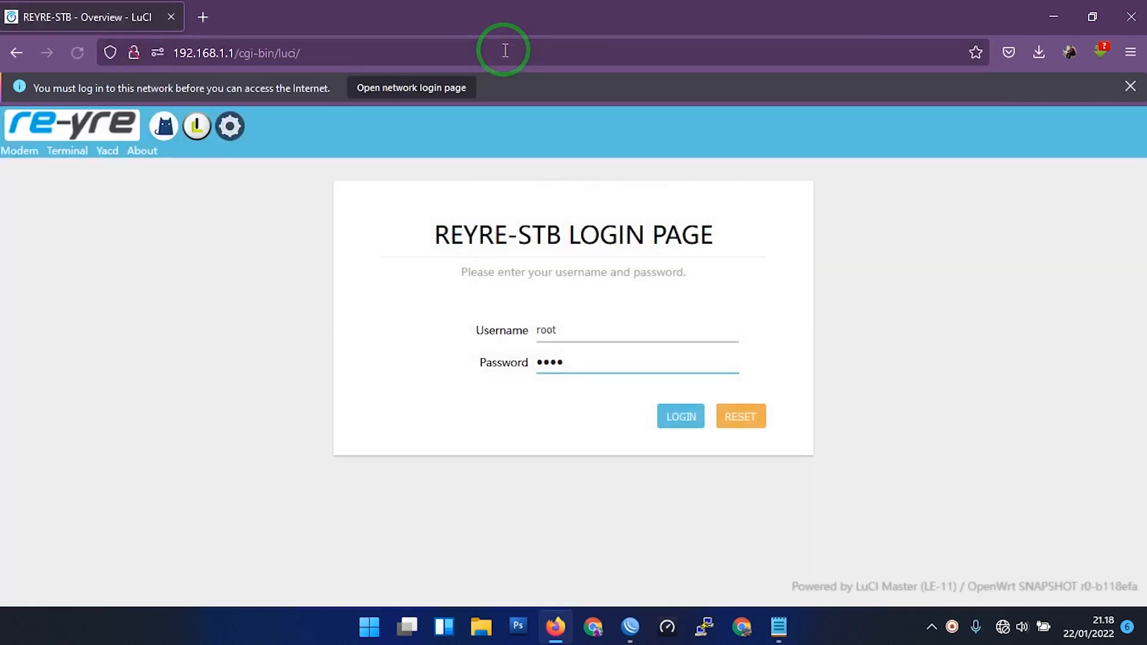
{"action": "double_click", "coordinate": [574, 361]}
{"action": "left_click", "coordinate": [681, 416]}
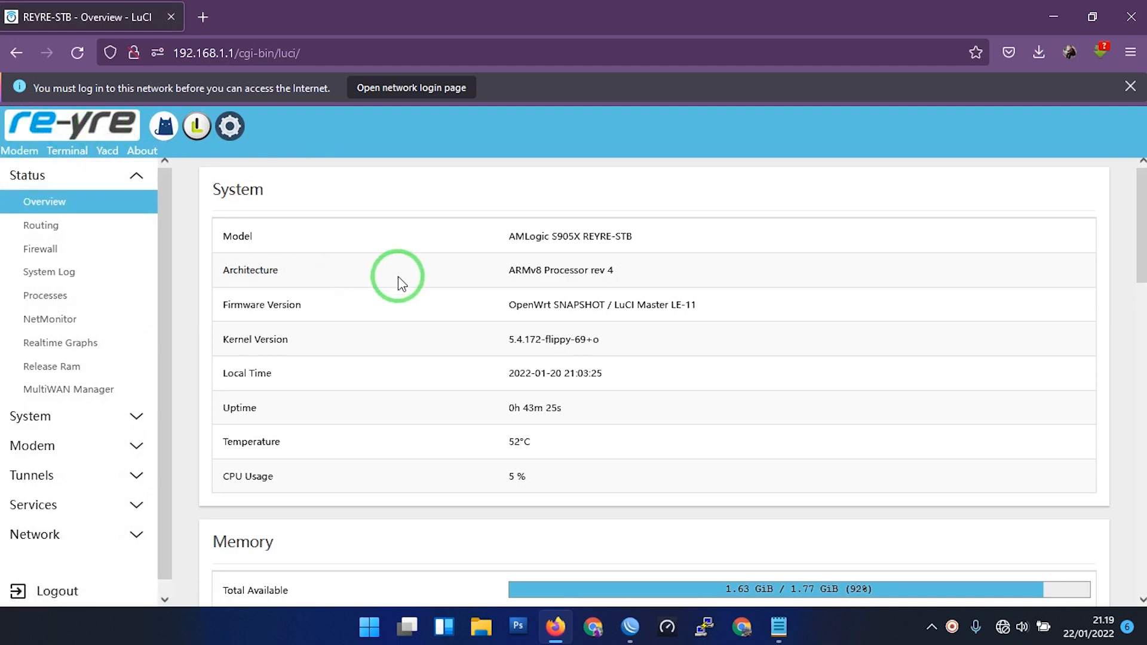
- Review the router's system status overview and the connection details of its network interfaces, including WAN
{"action": "scroll", "coordinate": [399, 278], "scroll_direction": "down", "scroll_amount": 2}
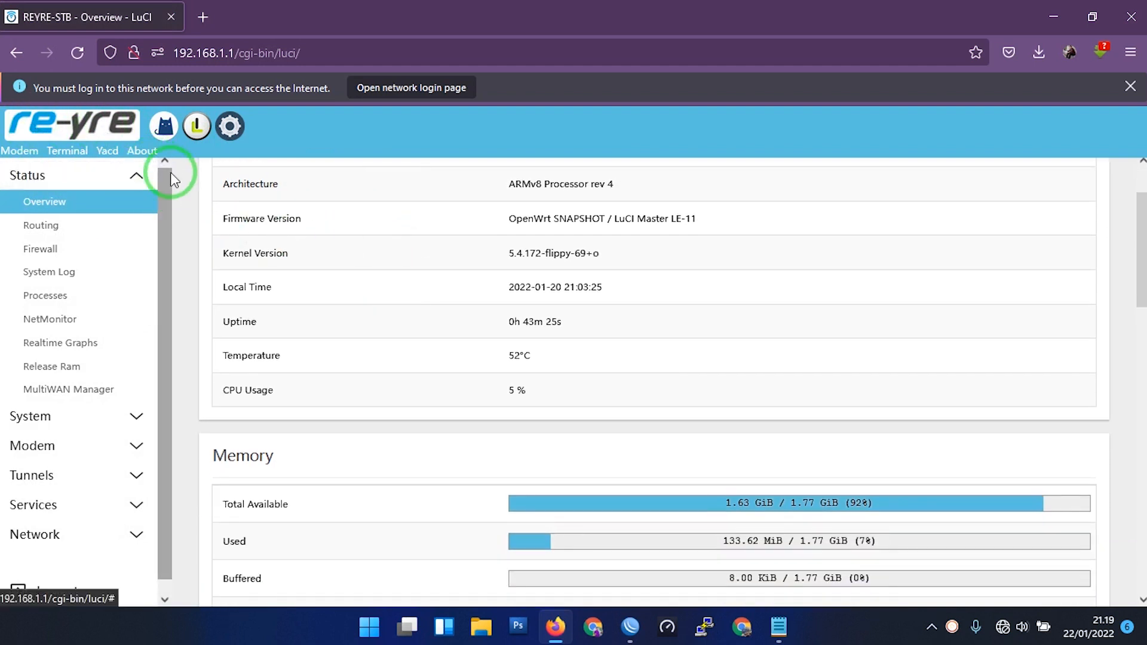
{"action": "scroll", "coordinate": [631, 320], "scroll_direction": "down", "scroll_amount": 1}
{"action": "scroll", "coordinate": [359, 269], "scroll_direction": "up", "scroll_amount": 3}
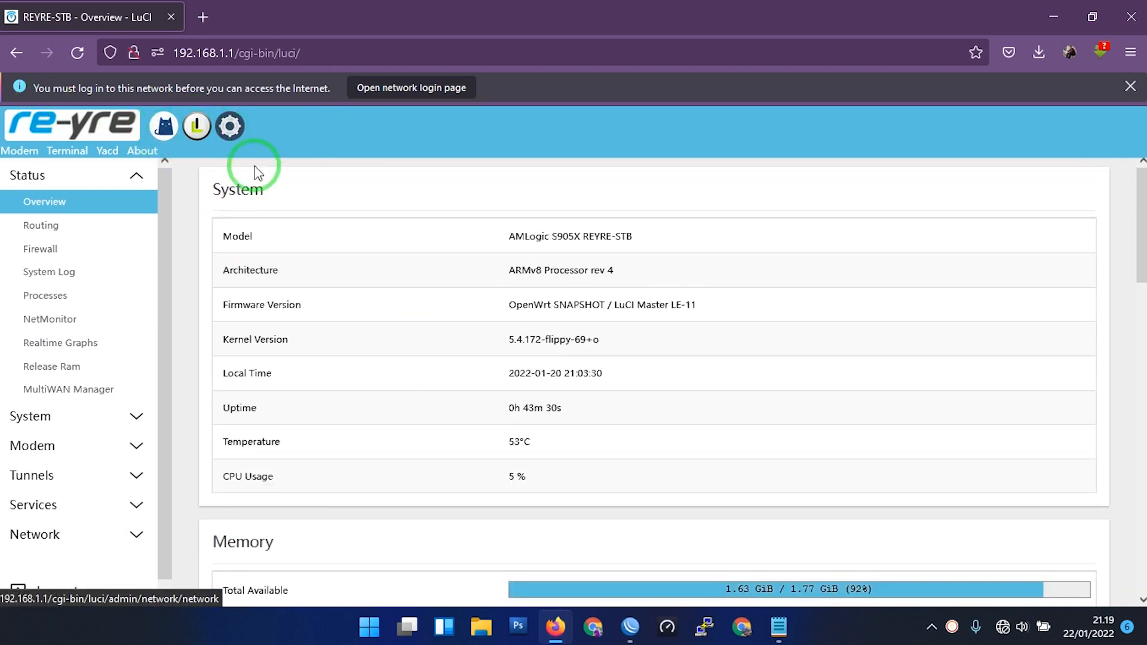
{"action": "scroll", "coordinate": [190, 270], "scroll_direction": "down", "scroll_amount": 3}
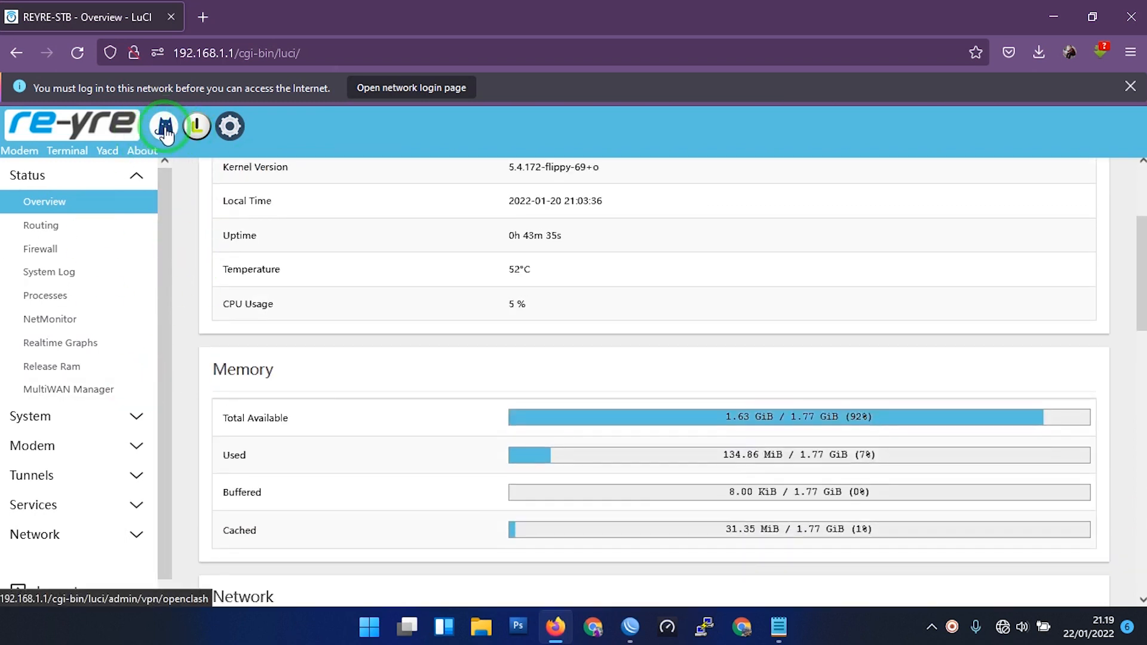
{"action": "scroll", "coordinate": [99, 418], "scroll_direction": "down", "scroll_amount": 1}
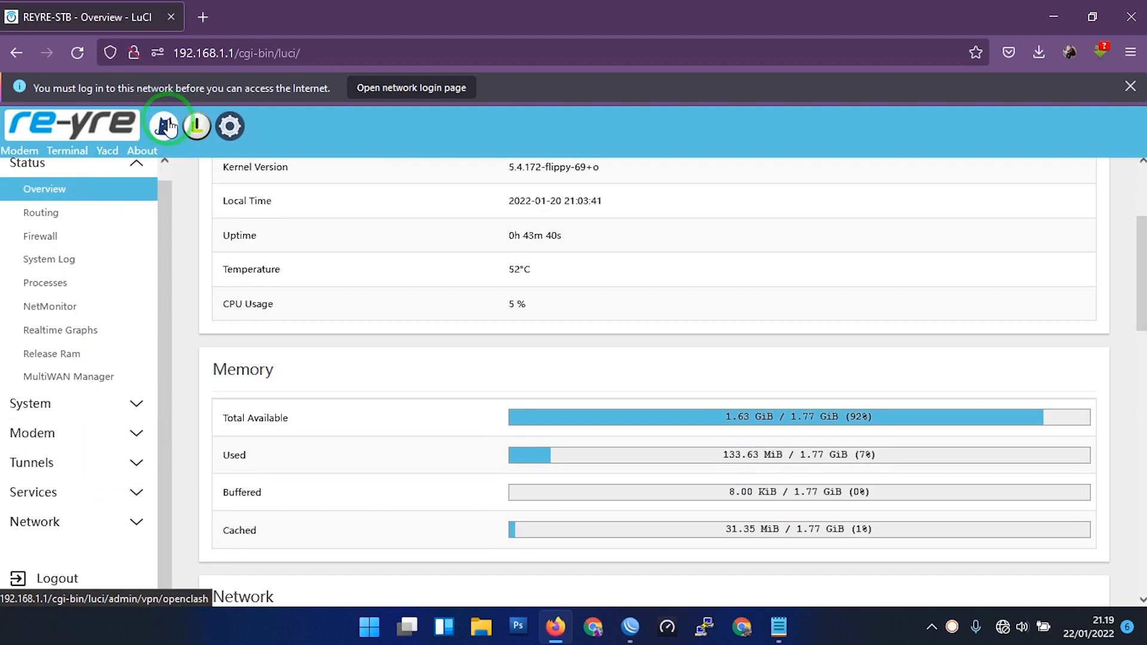
{"action": "left_click", "coordinate": [229, 128]}
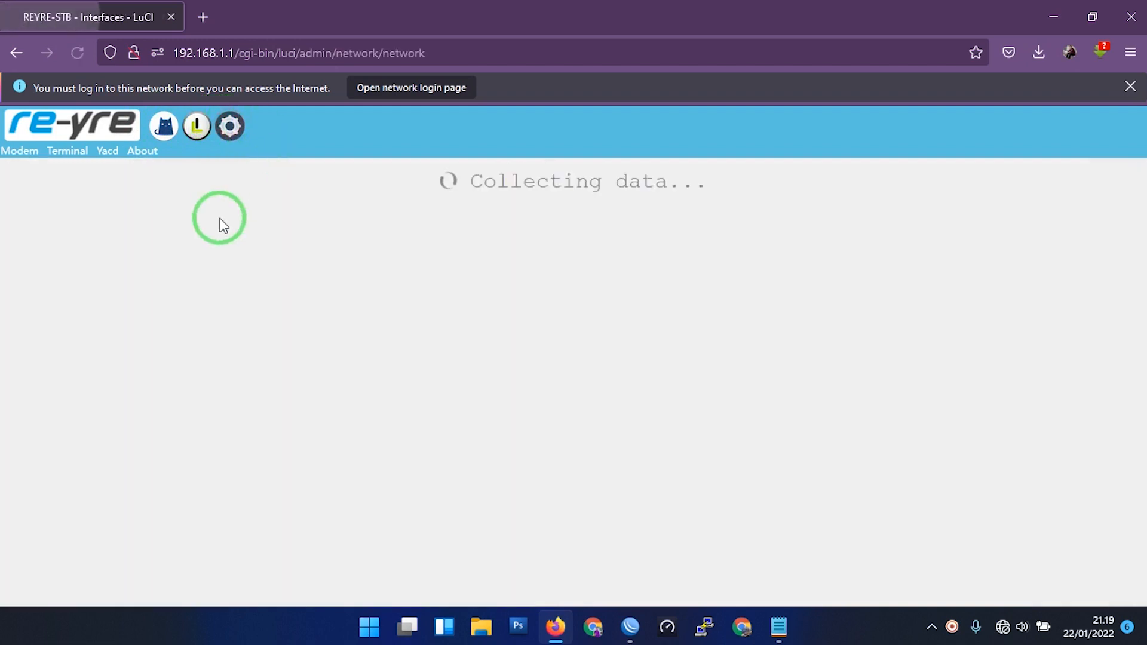
{"action": "scroll", "coordinate": [560, 303], "scroll_direction": "down", "scroll_amount": 5}
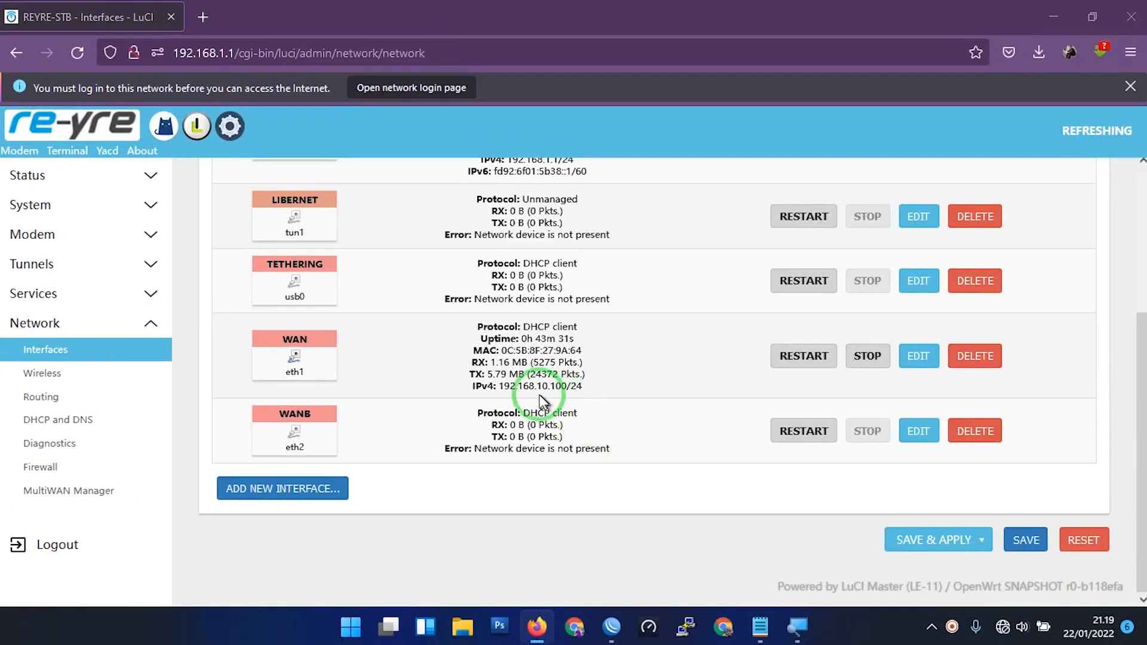
{"action": "key", "text": "super"}
{"action": "left_click", "coordinate": [878, 294]}
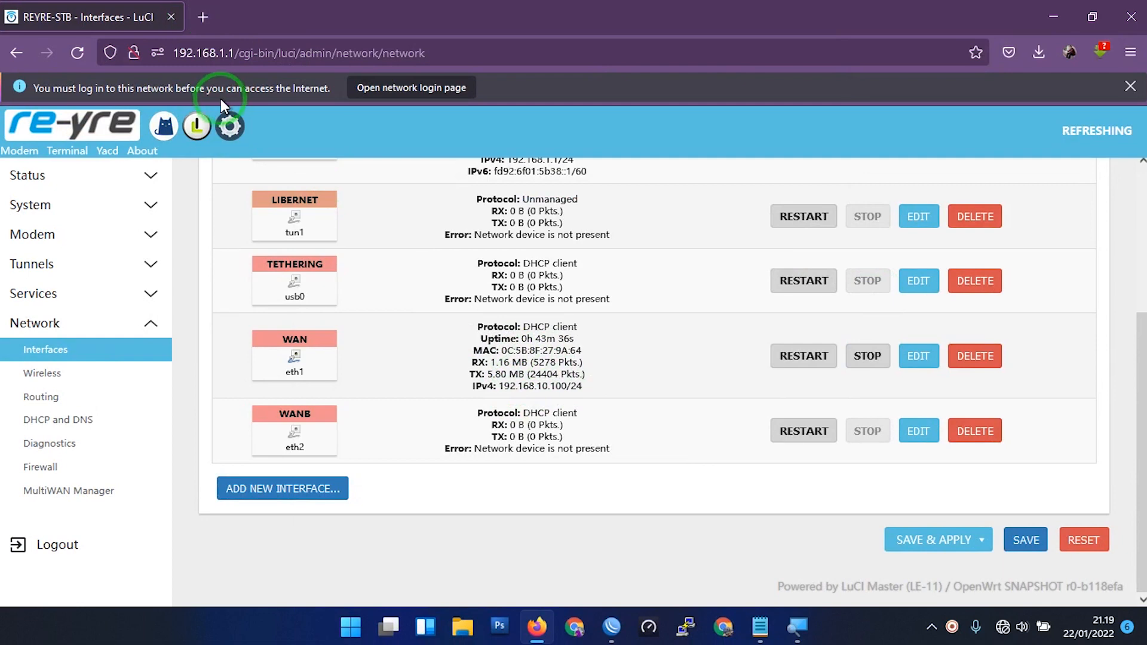
- Open OpenClash and bring up its Global Settings with the operation mode options
{"action": "left_click", "coordinate": [164, 128]}
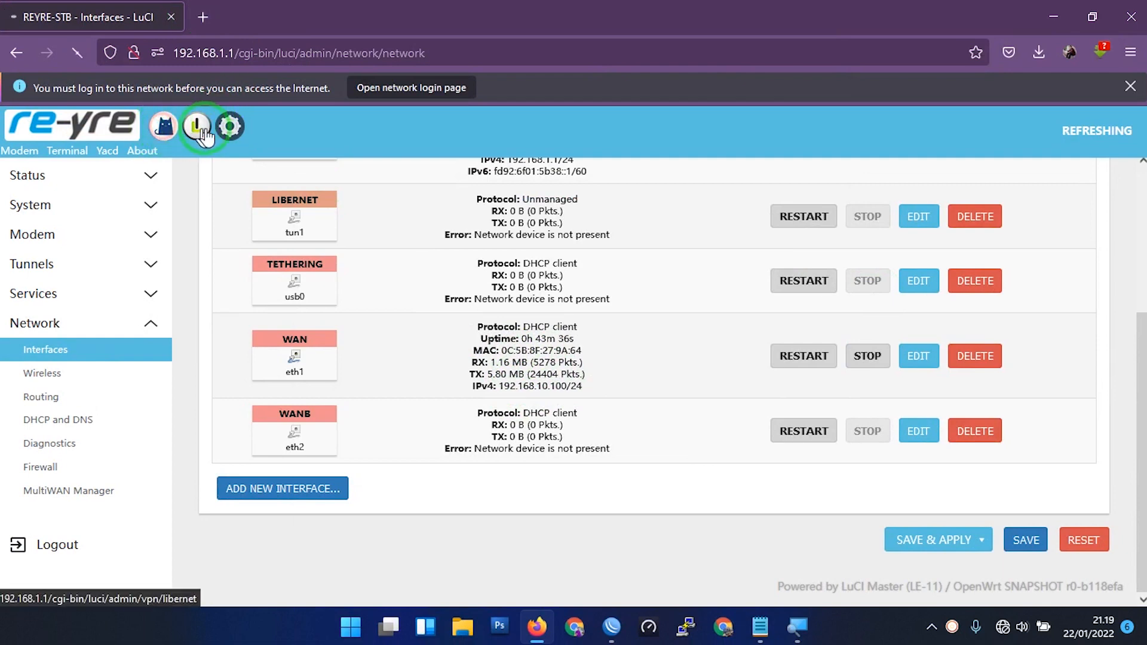
{"action": "left_click", "coordinate": [491, 263]}
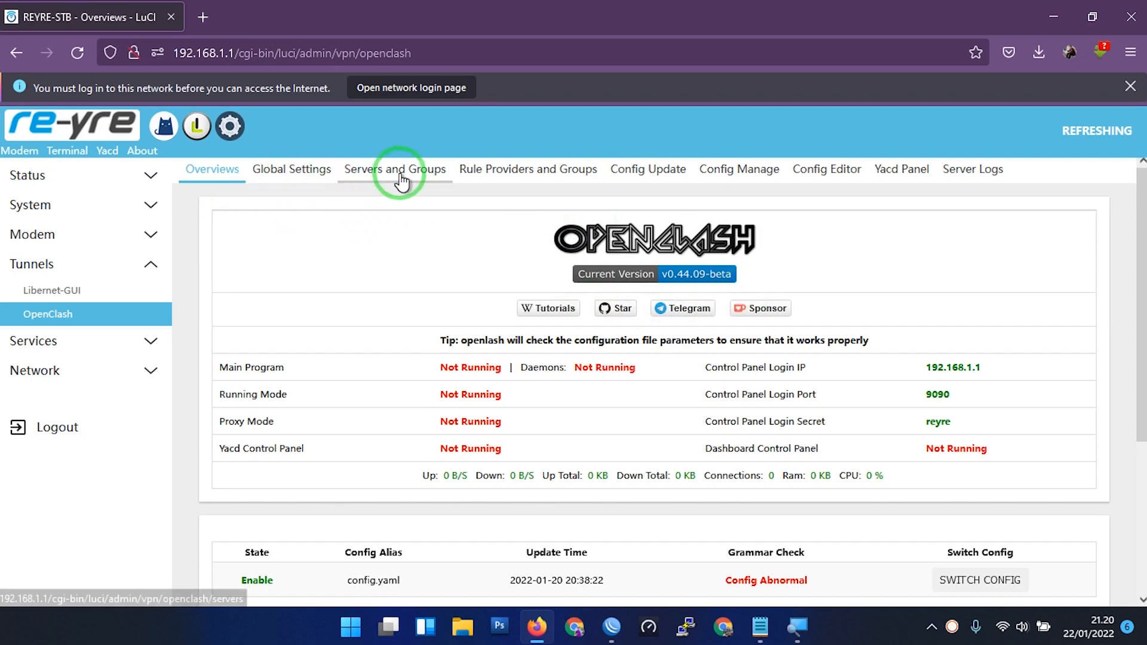
{"action": "left_click", "coordinate": [297, 174]}
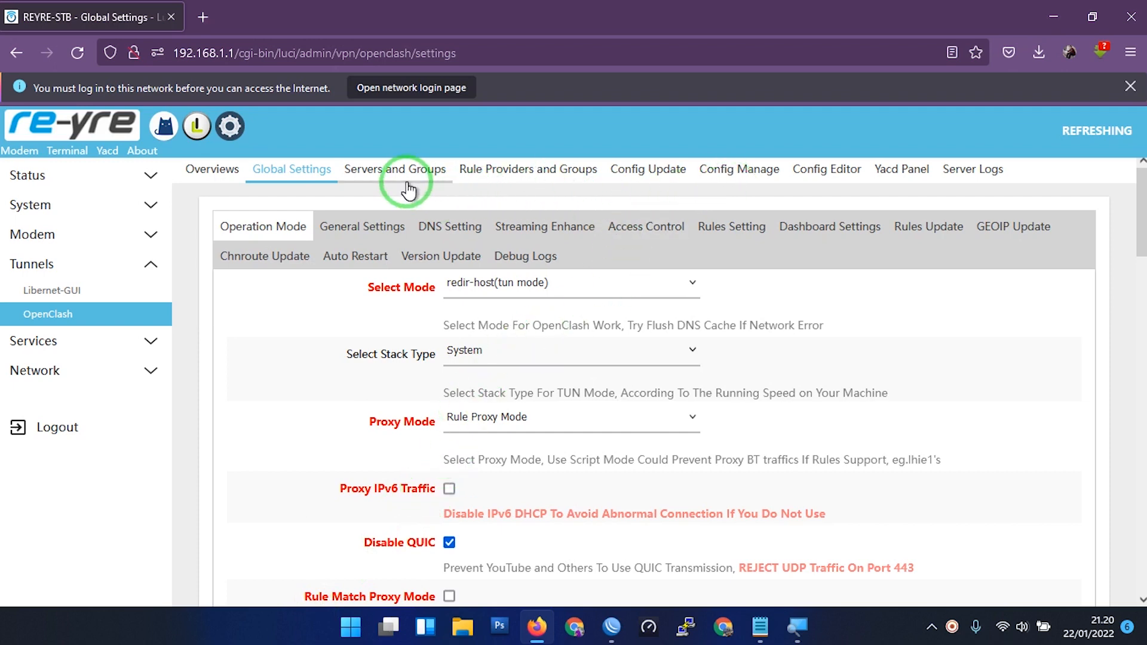
- Delete the proxy providers and the groups in OpenClash's Servers and Groups settings
{"action": "left_click", "coordinate": [390, 171]}
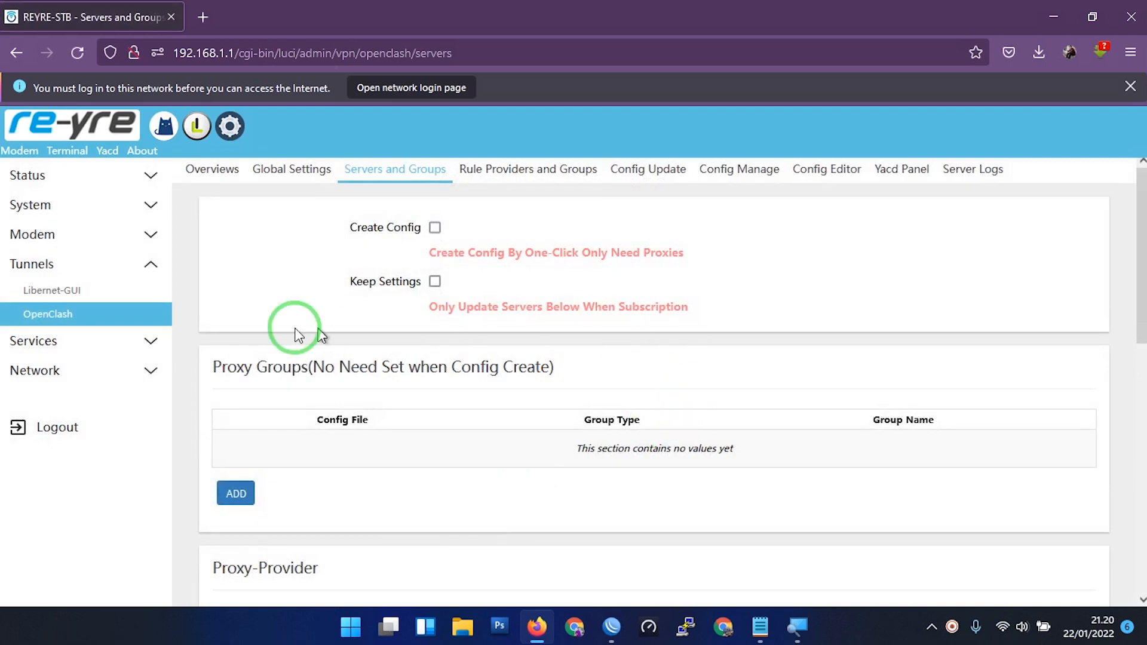
{"action": "scroll", "coordinate": [593, 348], "scroll_direction": "down", "scroll_amount": 7}
{"action": "scroll", "coordinate": [634, 378], "scroll_direction": "down", "scroll_amount": 2}
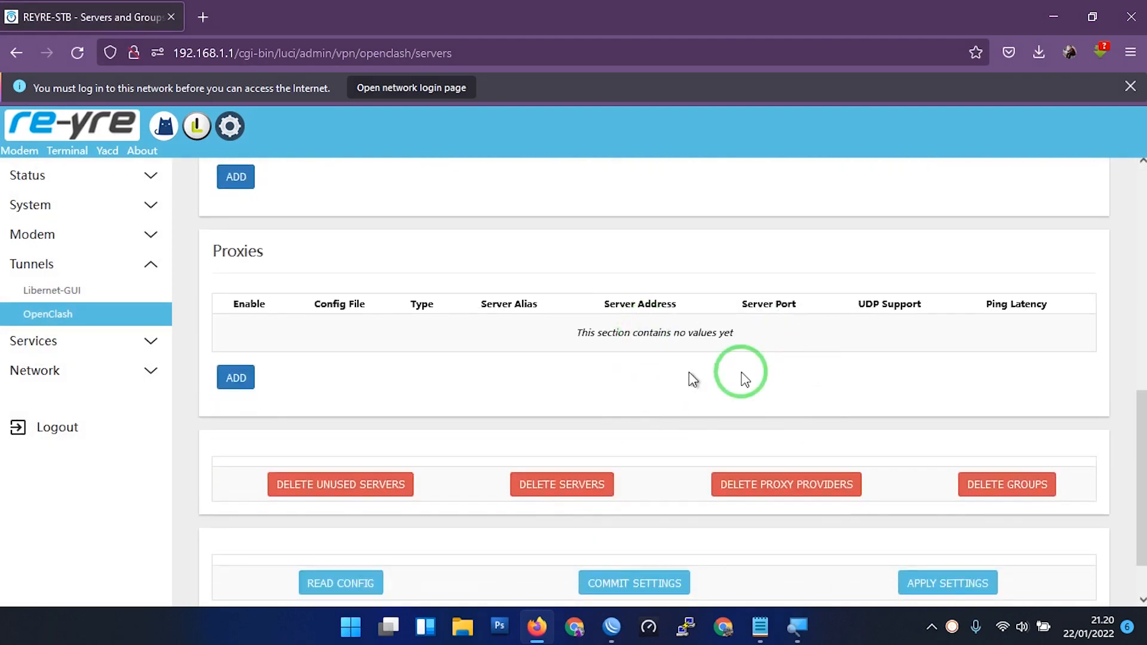
{"action": "left_click", "coordinate": [806, 494]}
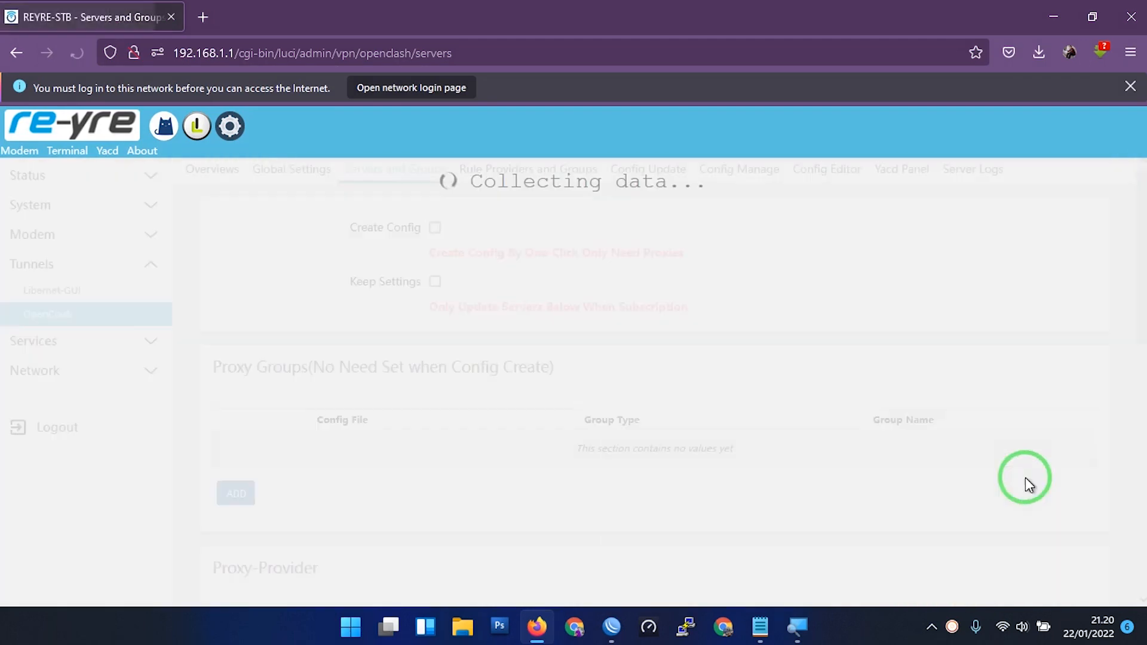
{"action": "scroll", "coordinate": [966, 542], "scroll_direction": "down", "scroll_amount": 5}
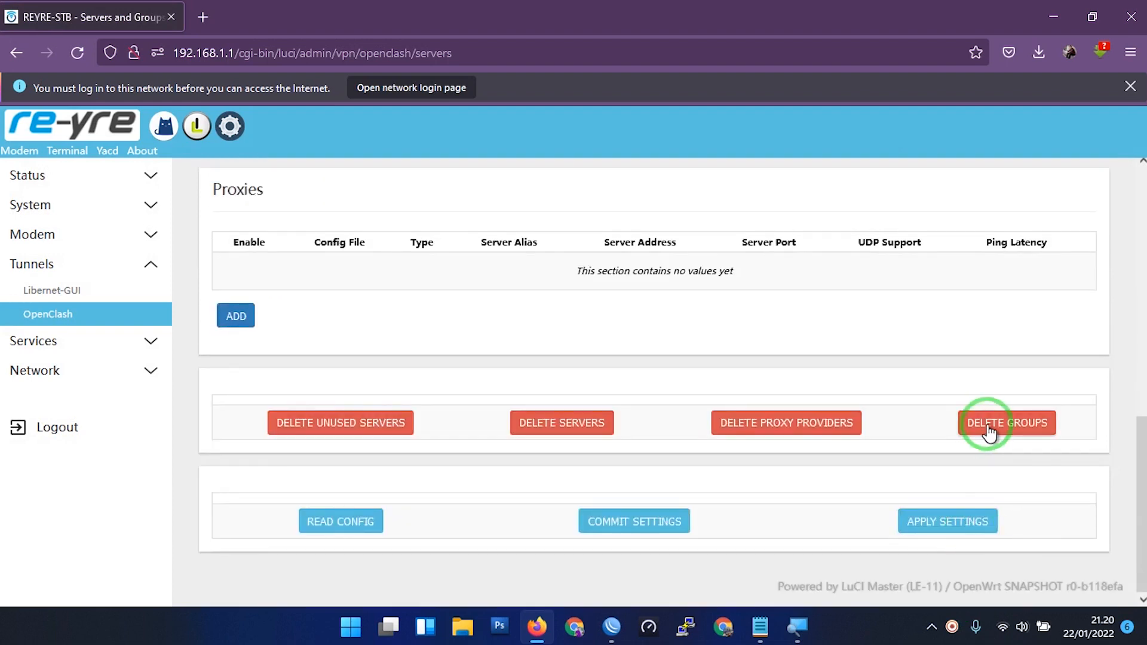
{"action": "left_click", "coordinate": [988, 425]}
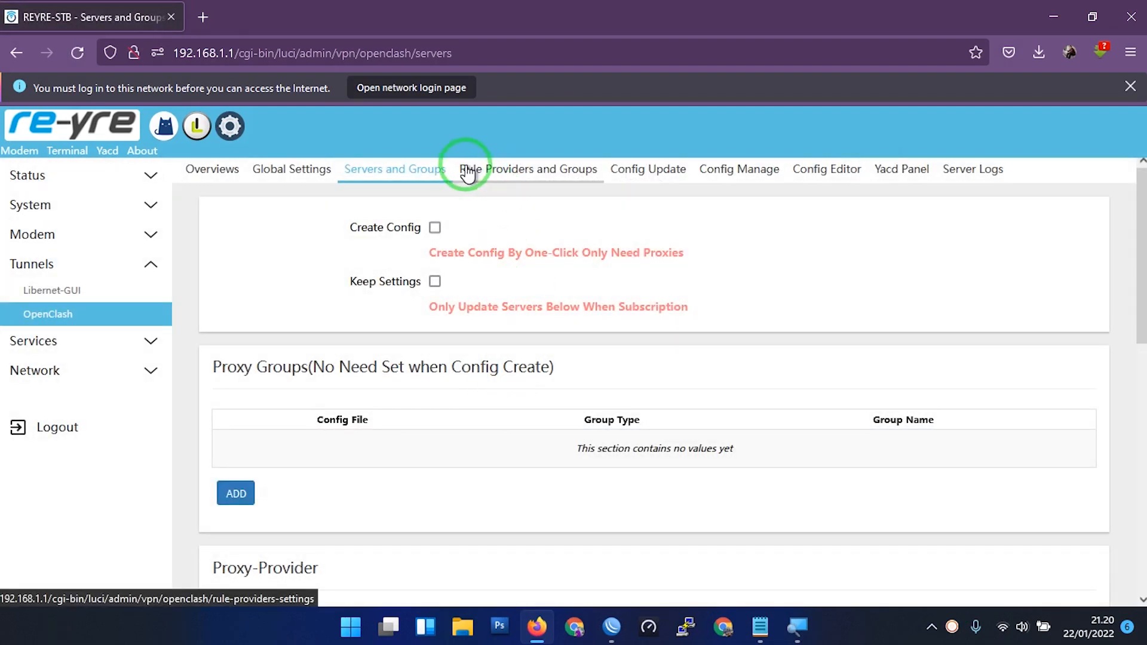
- Check the game rules, other rule providers and custom rule providers in Rule Providers and Groups
{"action": "left_click", "coordinate": [512, 173]}
{"action": "scroll", "coordinate": [862, 397], "scroll_direction": "down", "scroll_amount": 5}
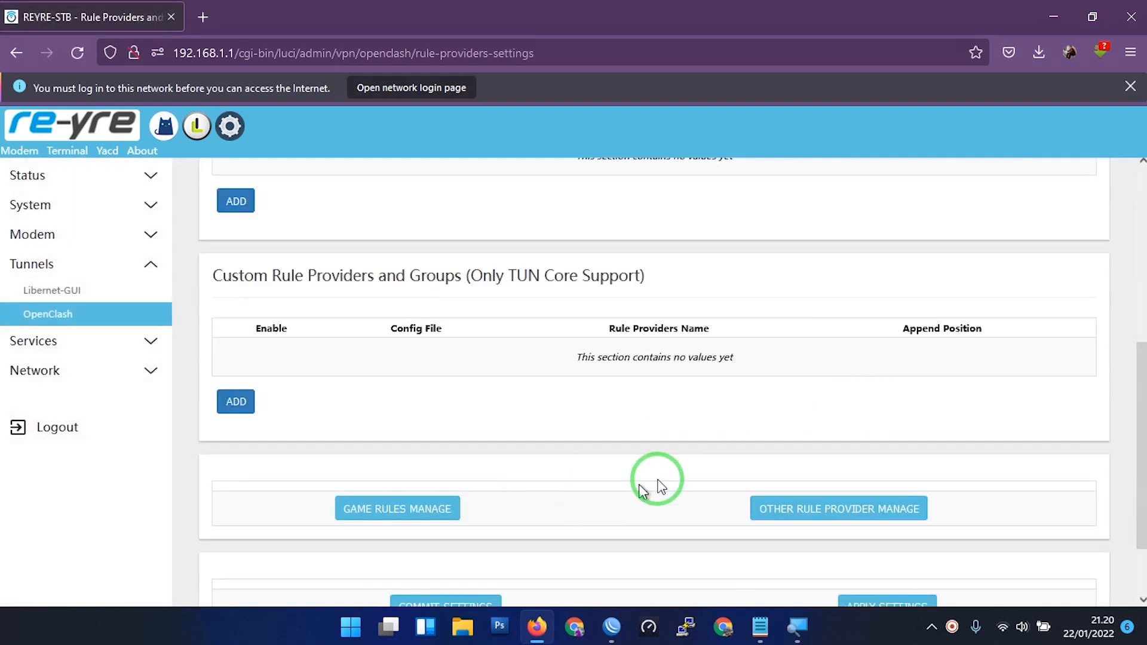
{"action": "scroll", "coordinate": [663, 469], "scroll_direction": "down", "scroll_amount": 2}
{"action": "scroll", "coordinate": [667, 471], "scroll_direction": "up", "scroll_amount": 5}
{"action": "scroll", "coordinate": [732, 353], "scroll_direction": "up", "scroll_amount": 2}
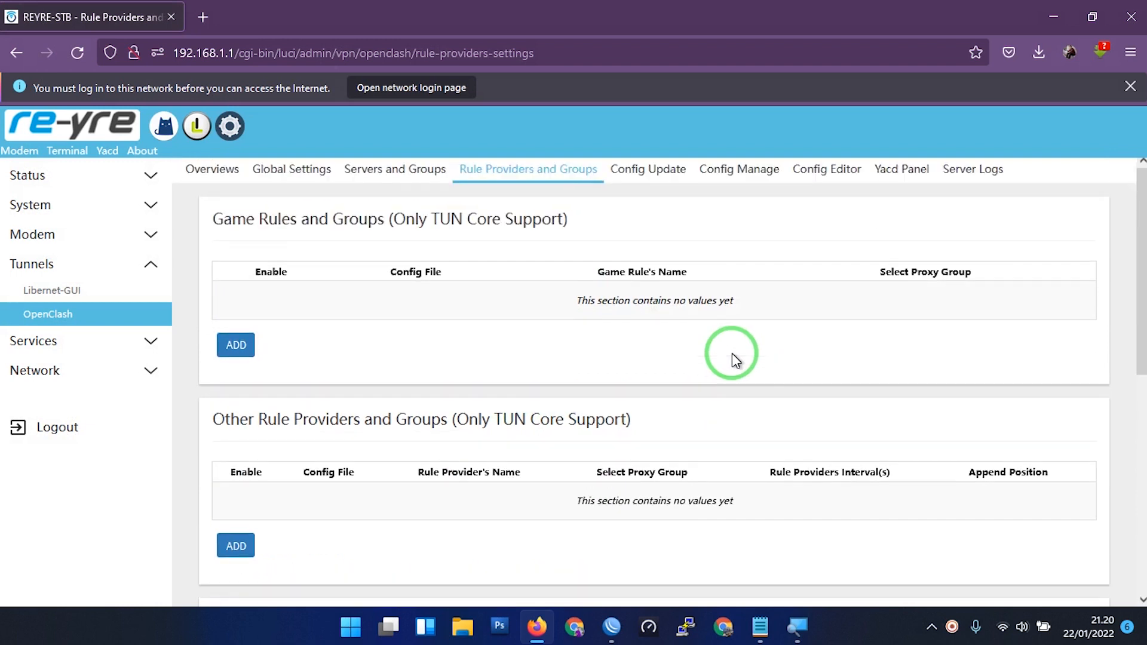
- Remove the config.yaml configuration file in OpenClash's Config Manage page
{"action": "left_click", "coordinate": [752, 173]}
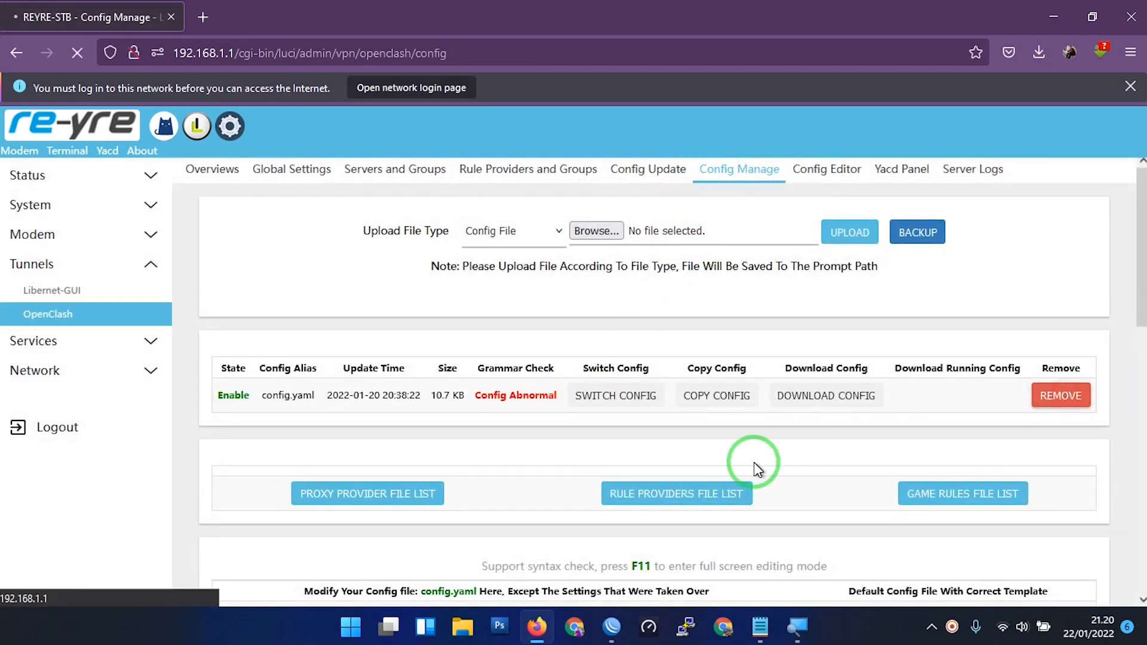
{"action": "scroll", "coordinate": [913, 454], "scroll_direction": "down", "scroll_amount": 5}
{"action": "scroll", "coordinate": [814, 547], "scroll_direction": "down", "scroll_amount": 8}
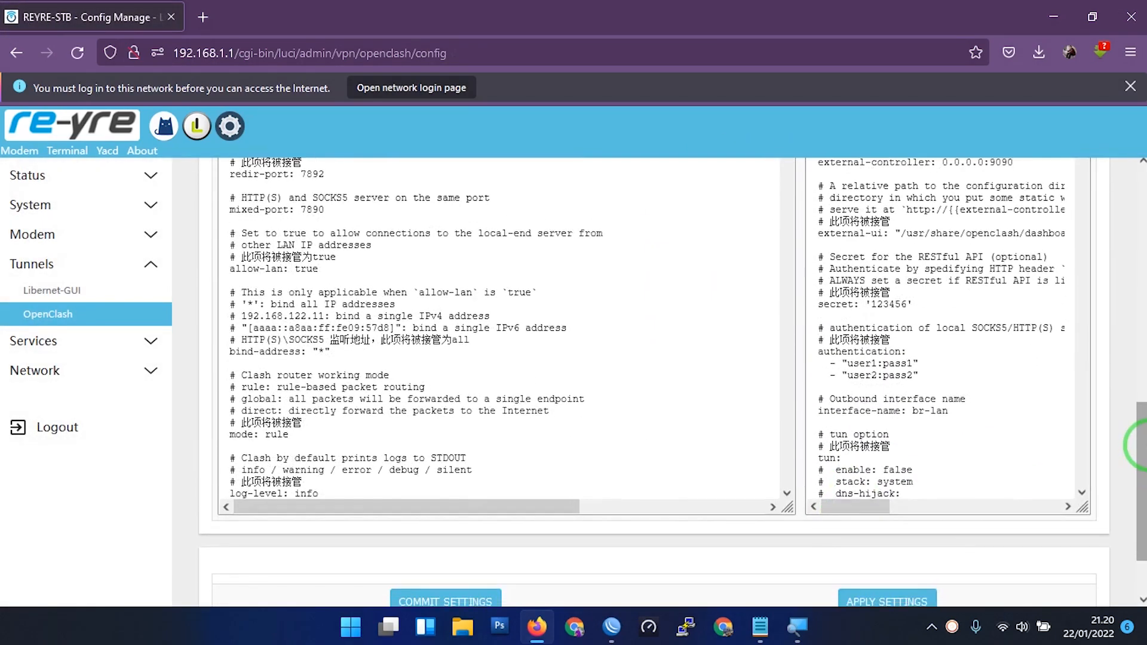
{"action": "left_click", "coordinate": [408, 522]}
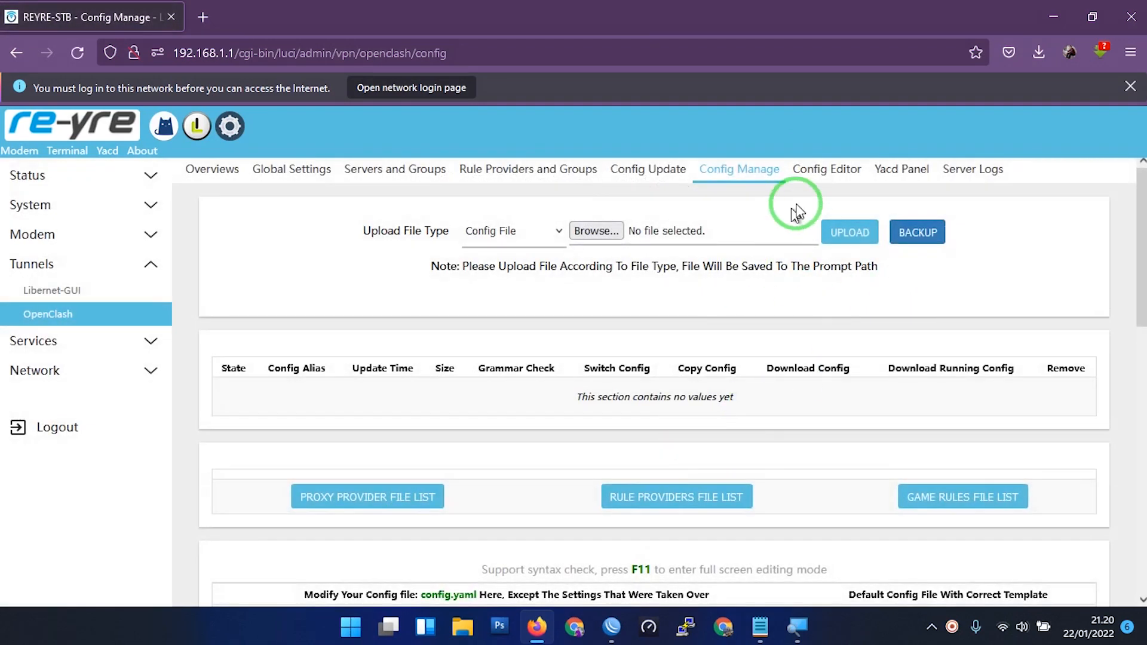
- Delete the config, proxy_provider and rule_provider folders in OpenClash's Config Editor file manager
{"action": "left_click", "coordinate": [826, 173]}
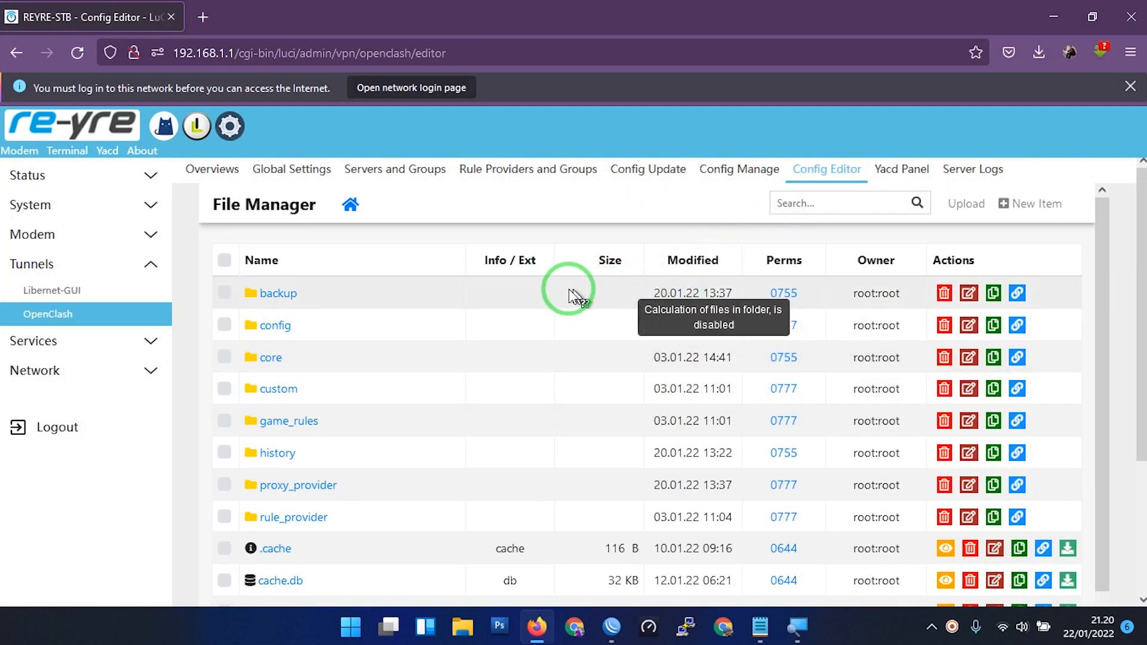
{"action": "scroll", "coordinate": [235, 335], "scroll_direction": "down", "scroll_amount": 3}
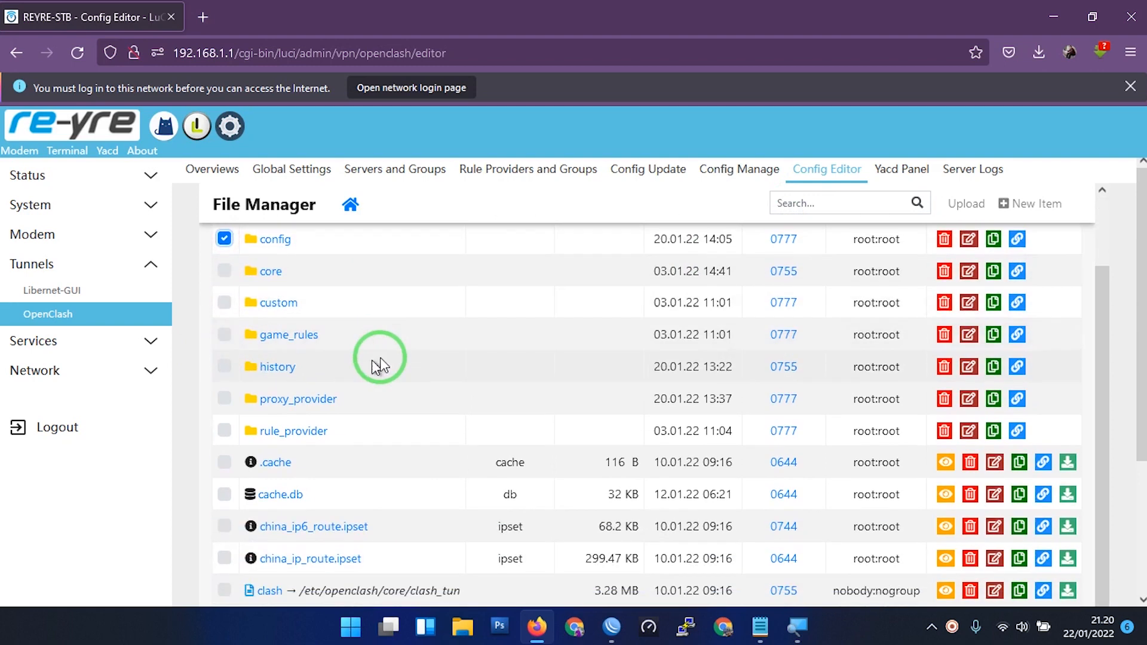
{"action": "left_click", "coordinate": [226, 400]}
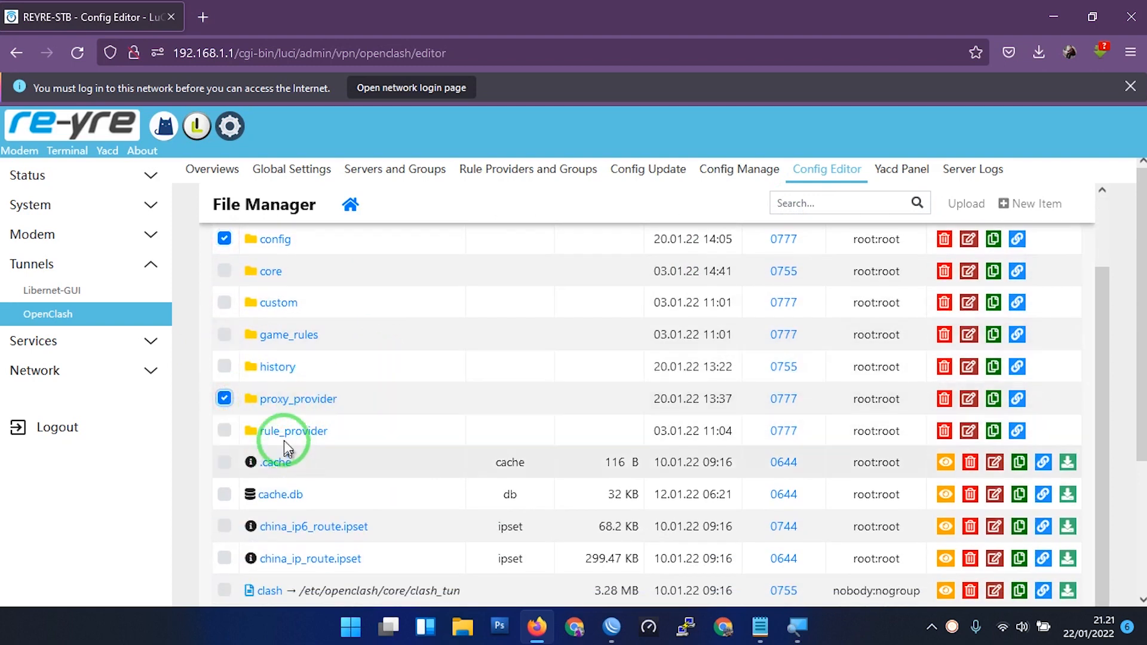
{"action": "left_click", "coordinate": [224, 433]}
{"action": "scroll", "coordinate": [743, 401], "scroll_direction": "down", "scroll_amount": 2}
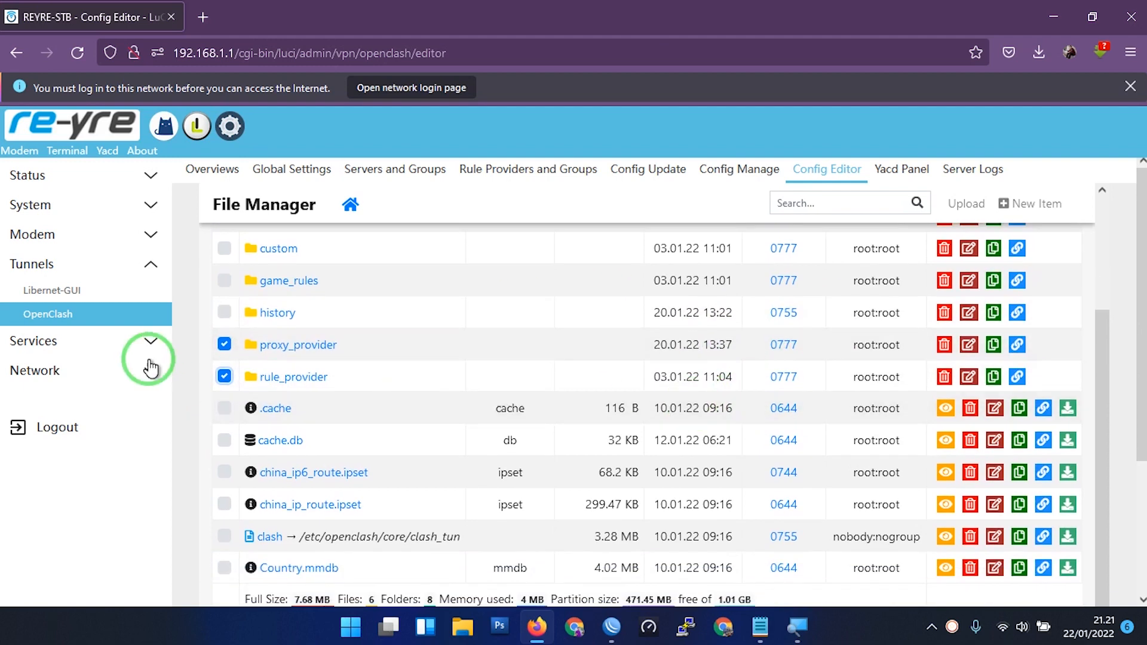
{"action": "scroll", "coordinate": [239, 376], "scroll_direction": "up", "scroll_amount": 3}
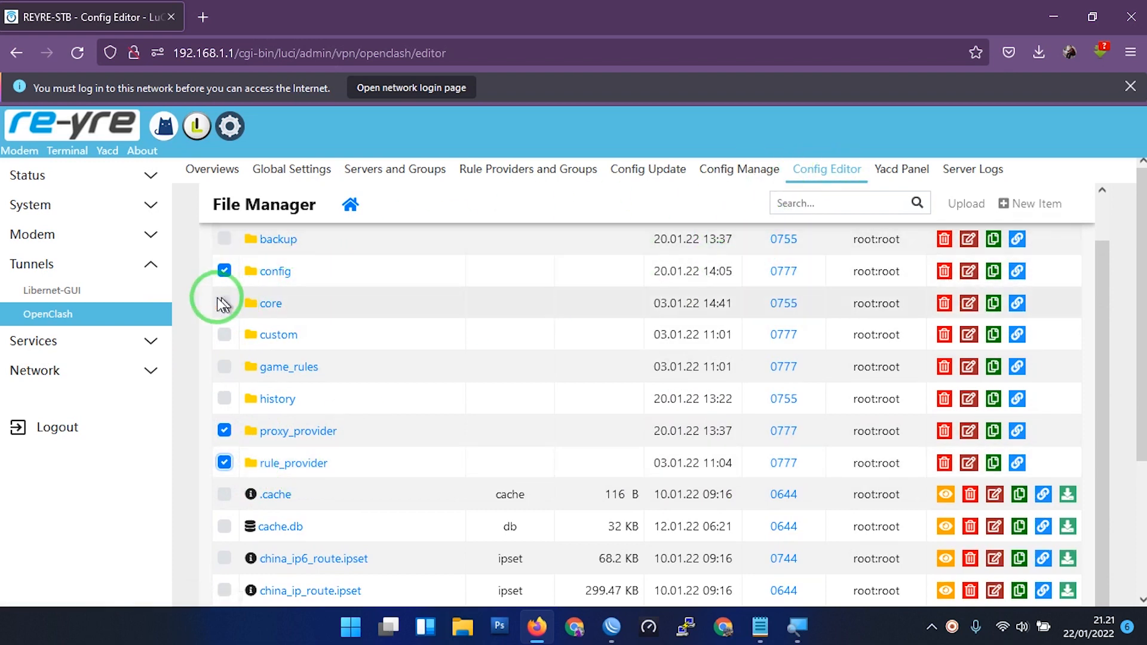
{"action": "left_click", "coordinate": [832, 171]}
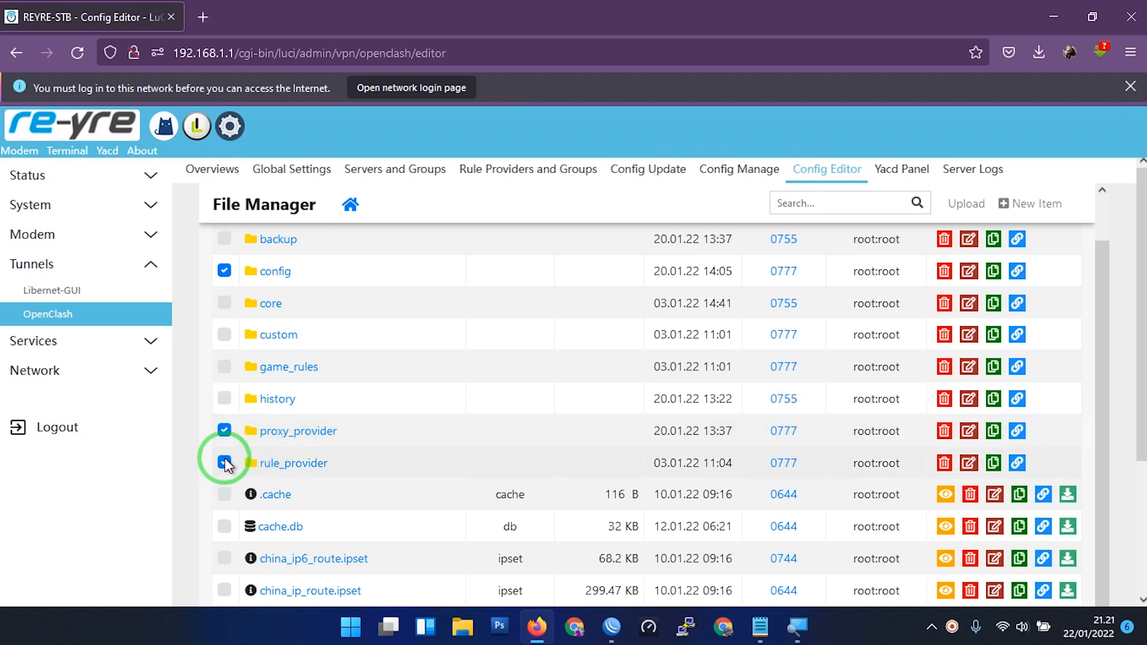
{"action": "scroll", "coordinate": [524, 455], "scroll_direction": "down", "scroll_amount": 5}
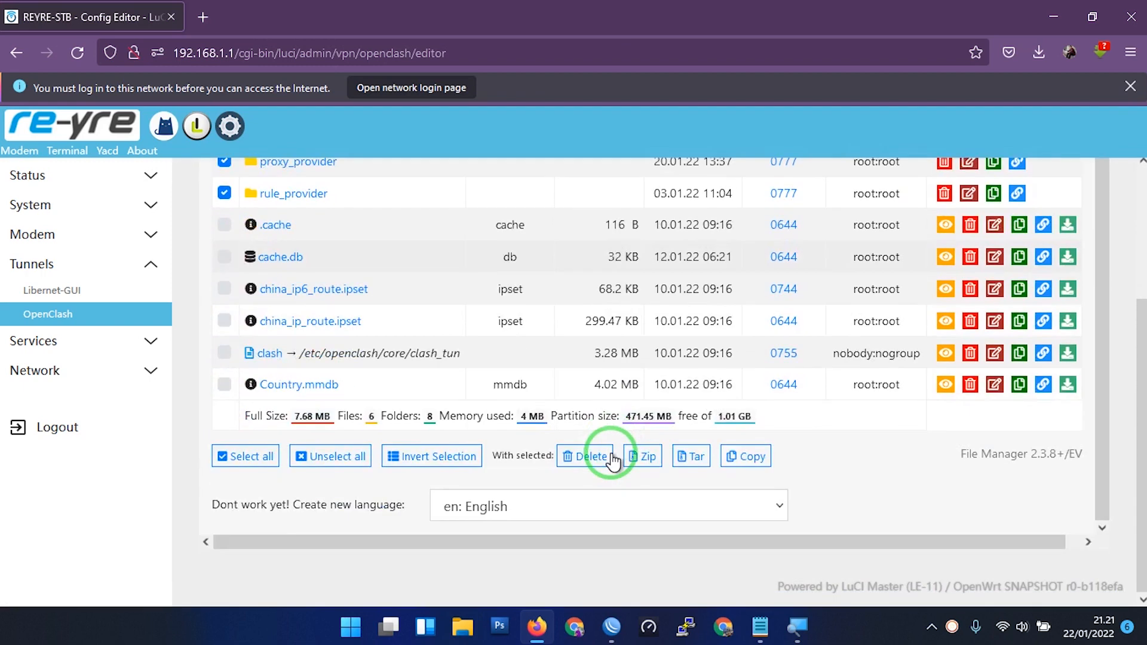
{"action": "left_click", "coordinate": [593, 456]}
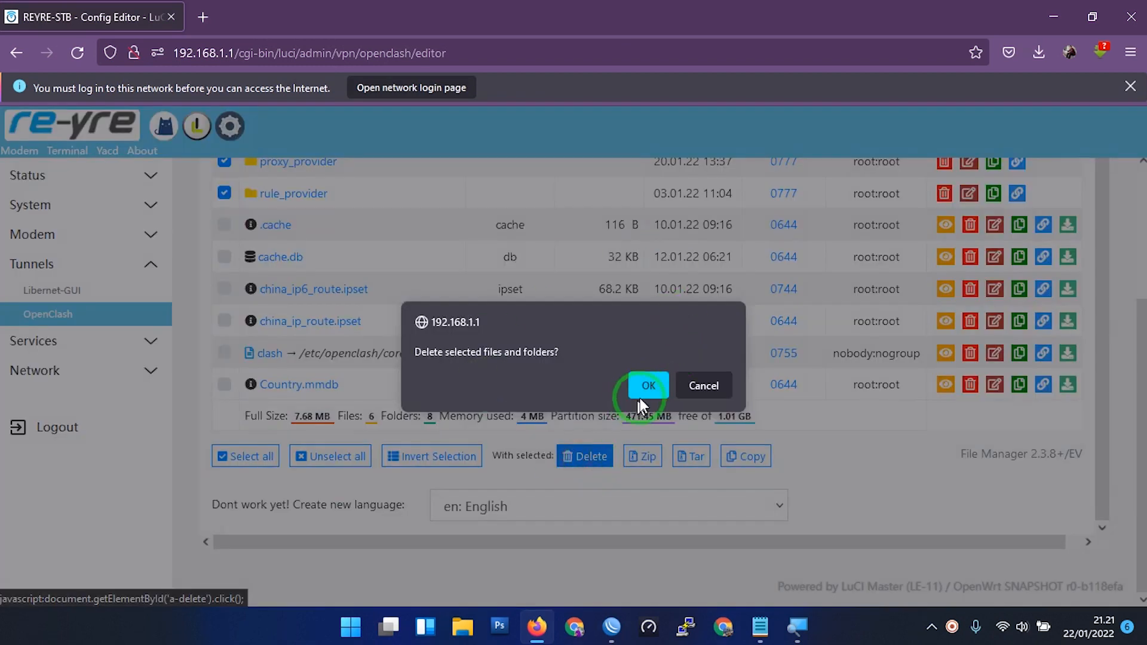
{"action": "left_click", "coordinate": [645, 385]}
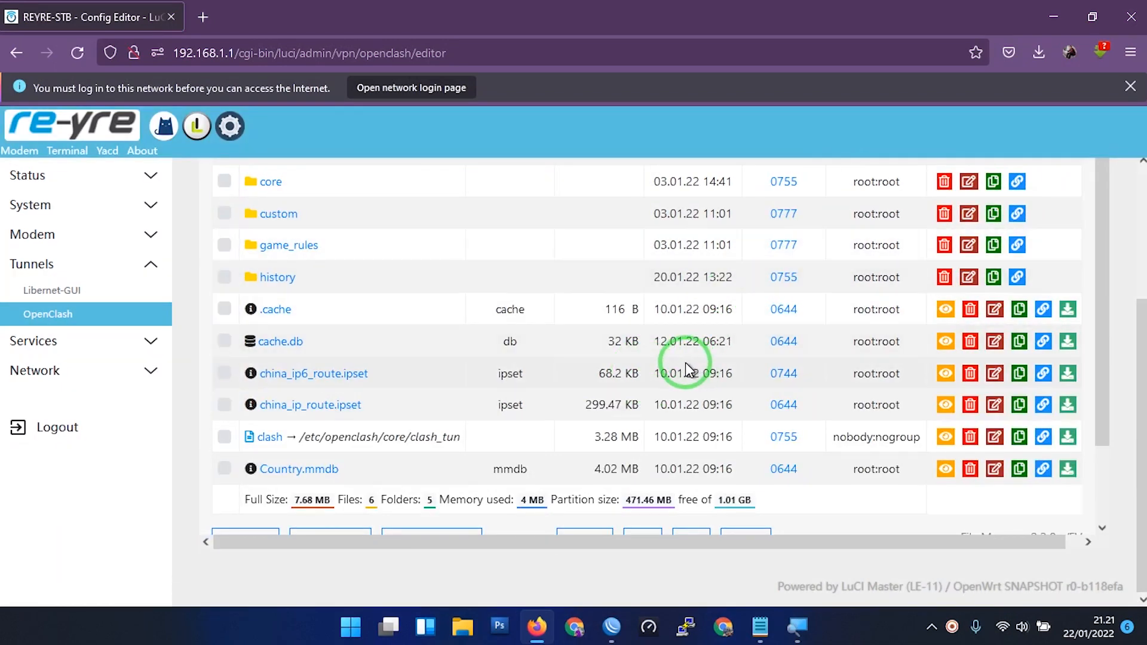
- Switch to File Explorer and open the PISAH TRAFIK folder inside Pictures
{"action": "left_click", "coordinate": [469, 630]}
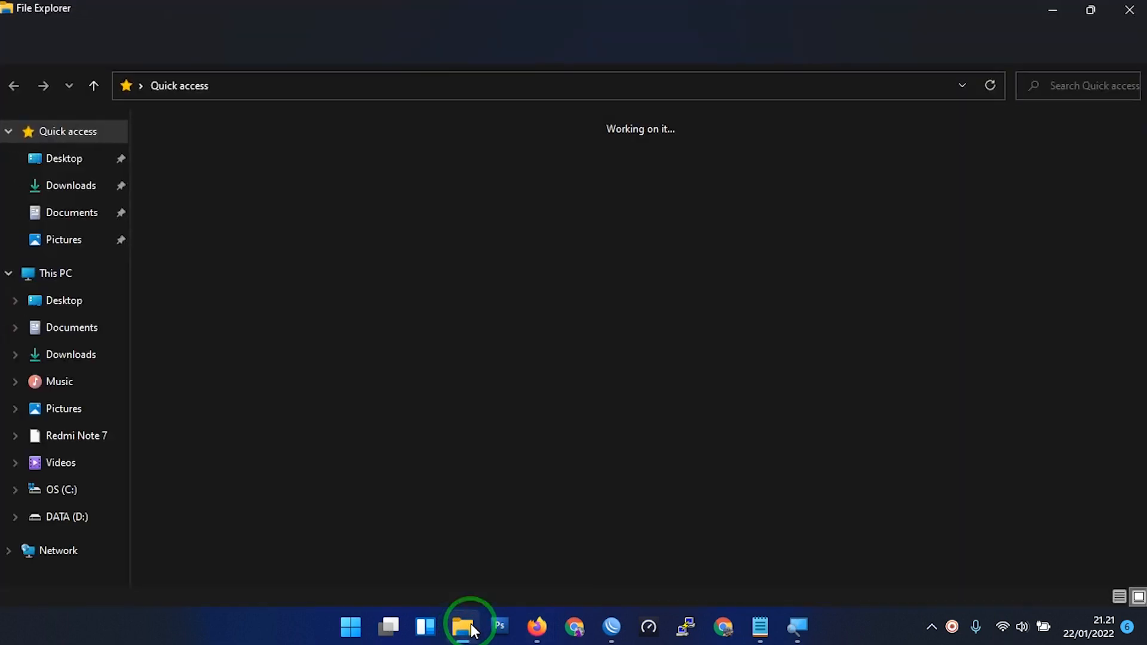
{"action": "left_click", "coordinate": [74, 409]}
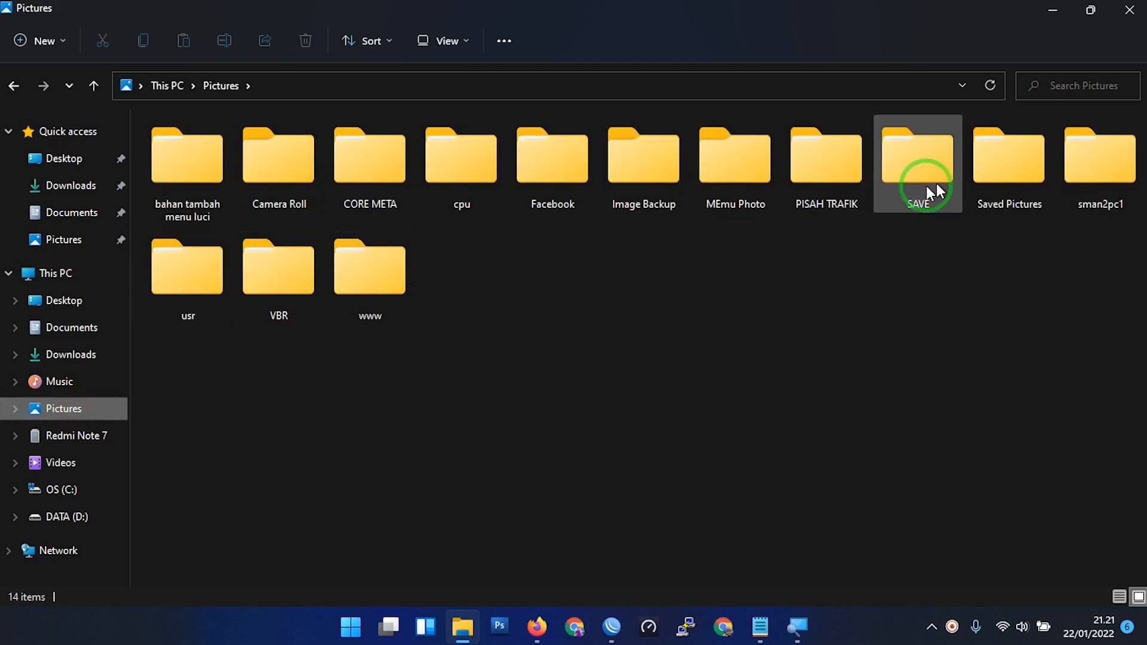
{"action": "double_click", "coordinate": [836, 198]}
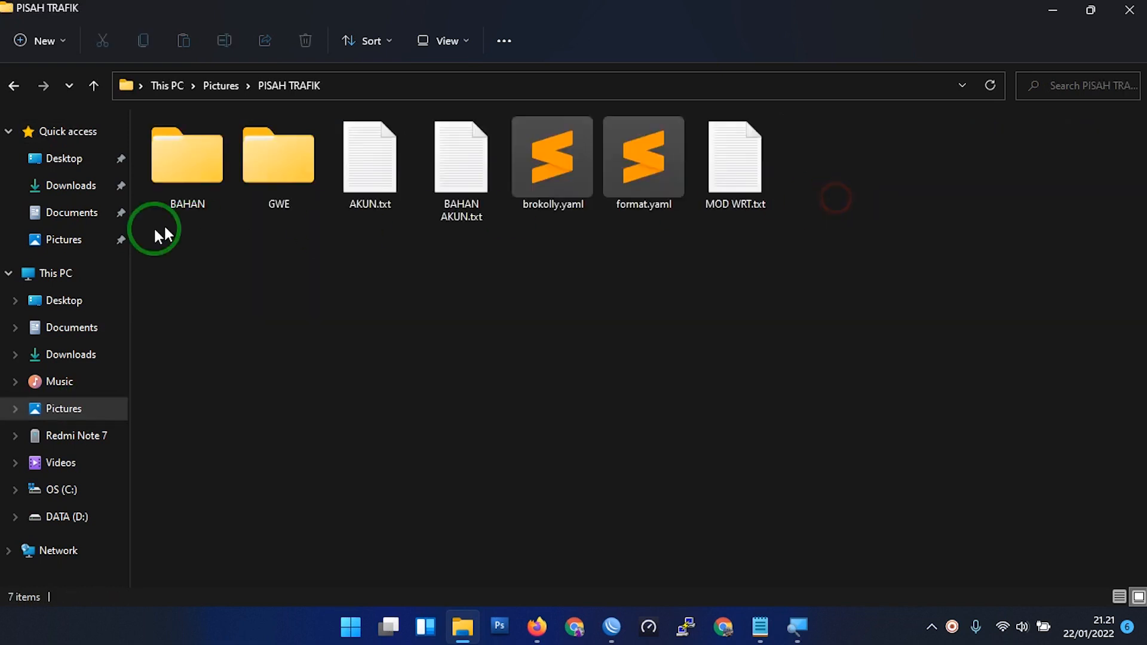
- Review the reyre.yaml file in the BAHAN config folder, including its ports, rules and rule providers, and close it
{"action": "double_click", "coordinate": [195, 174]}
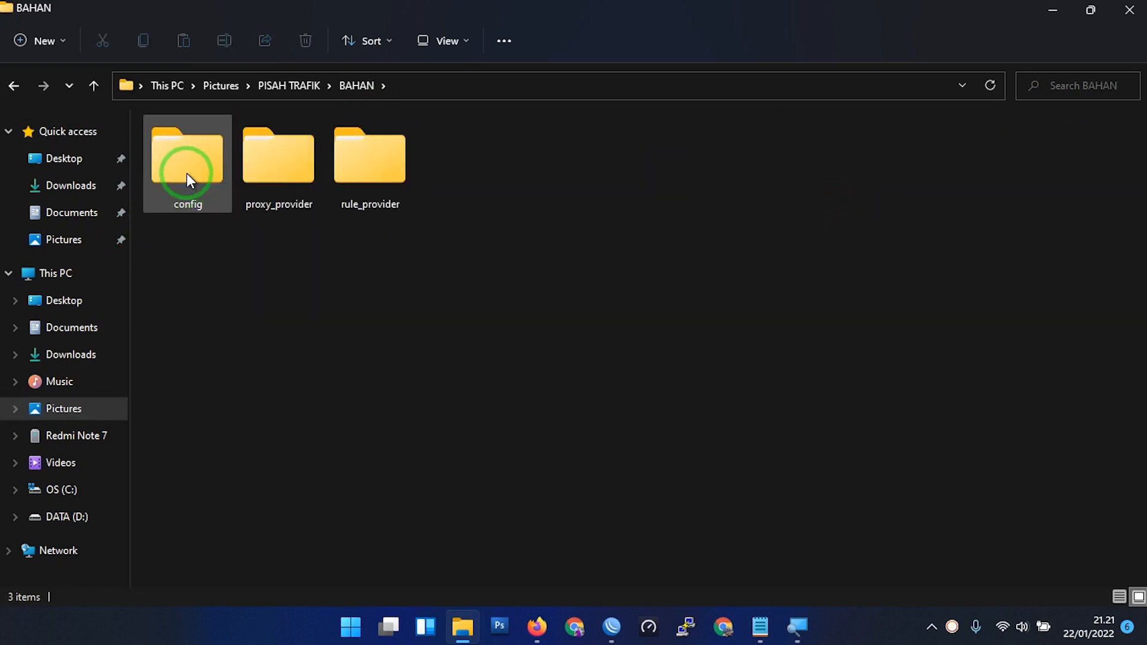
{"action": "double_click", "coordinate": [186, 173]}
{"action": "left_click", "coordinate": [178, 209]}
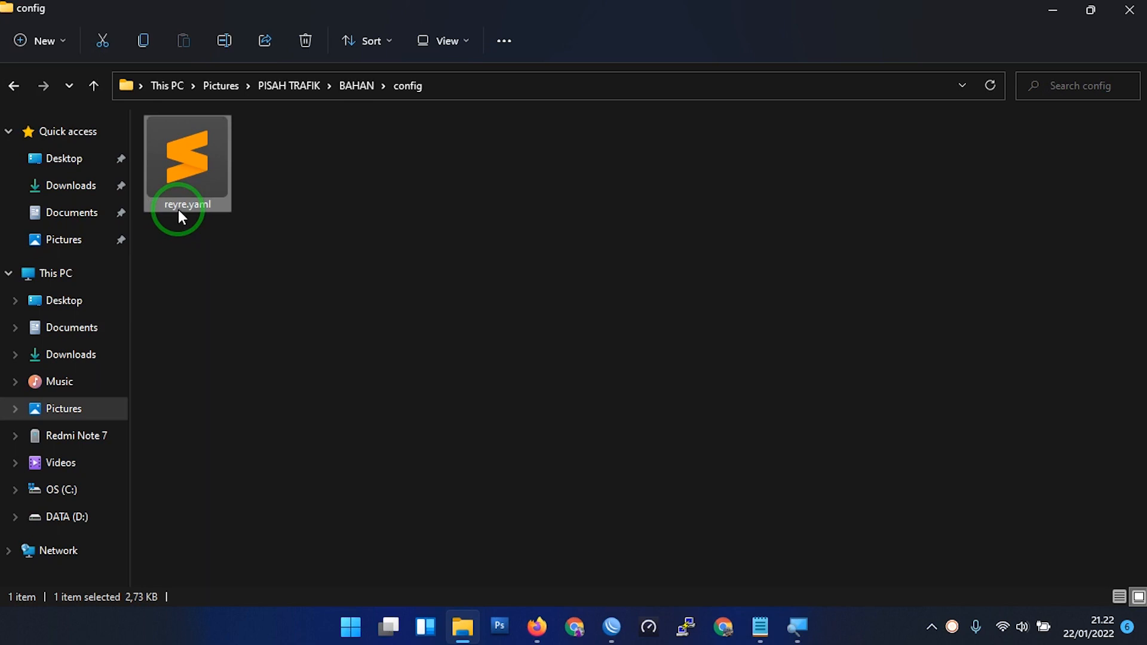
{"action": "left_click", "coordinate": [176, 186]}
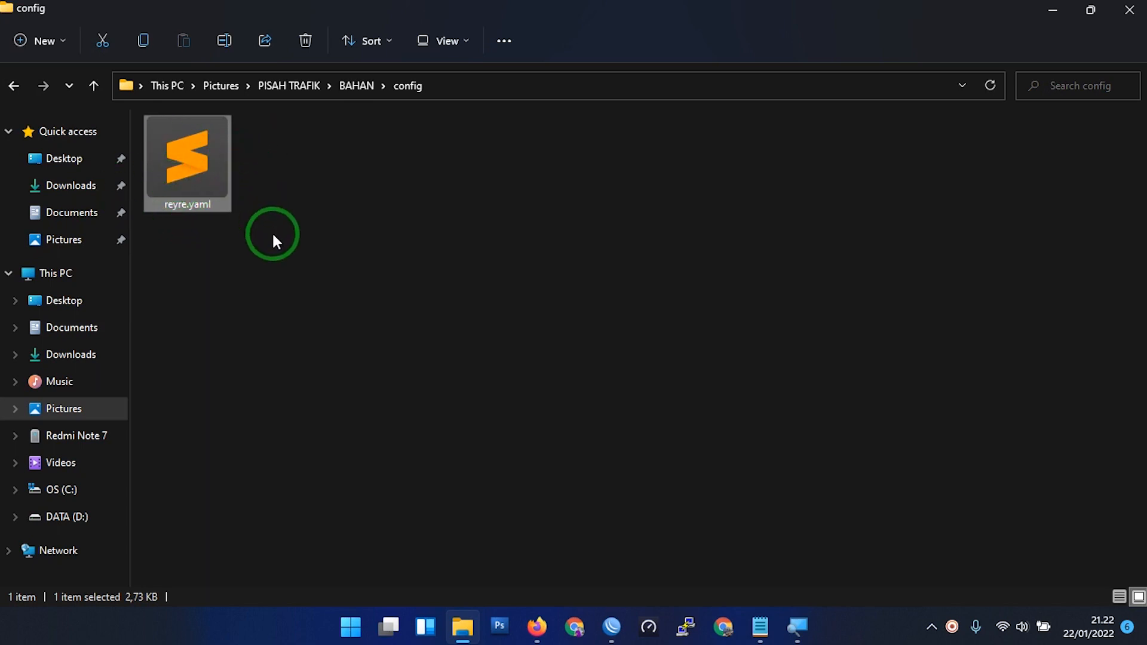
{"action": "left_click_drag", "start_coordinate": [303, 199], "coordinate": [225, 151]}
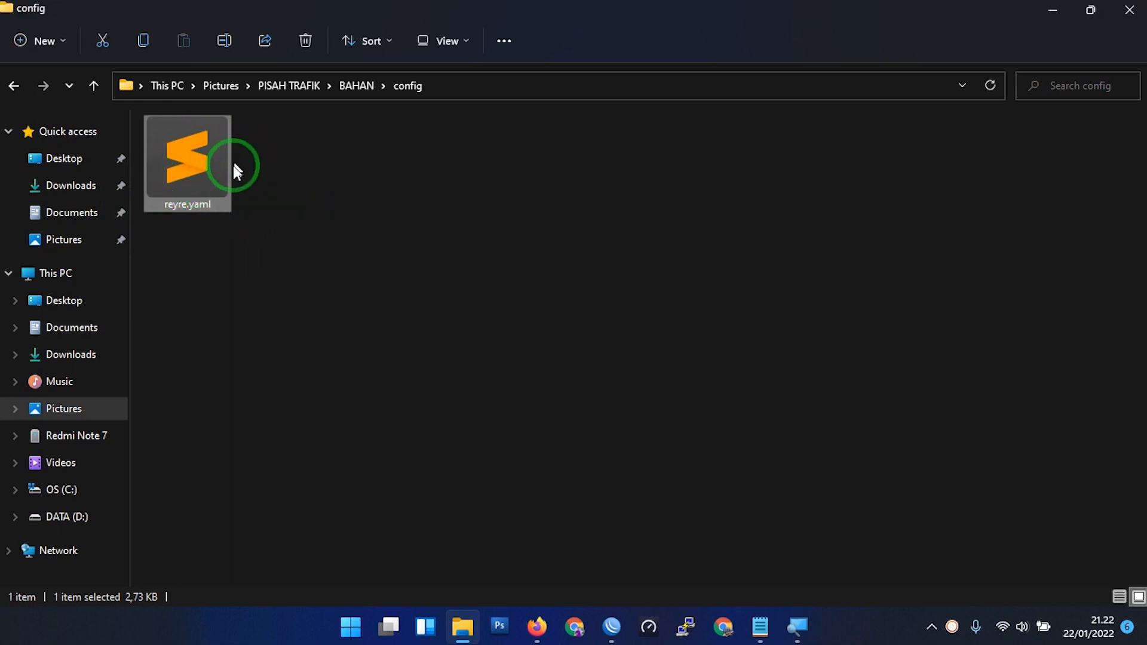
{"action": "double_click", "coordinate": [185, 164]}
{"action": "scroll", "coordinate": [382, 257], "scroll_direction": "down", "scroll_amount": 15}
{"action": "scroll", "coordinate": [365, 256], "scroll_direction": "down", "scroll_amount": 9}
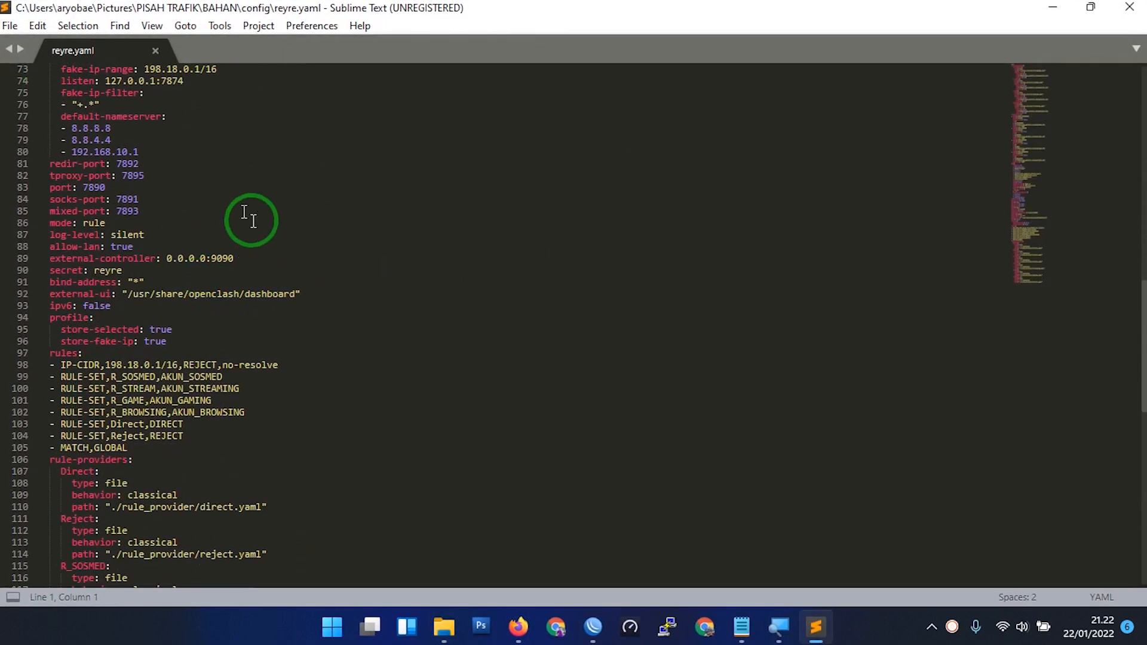
{"action": "left_click", "coordinate": [155, 51]}
{"action": "left_click", "coordinate": [1129, 7]}
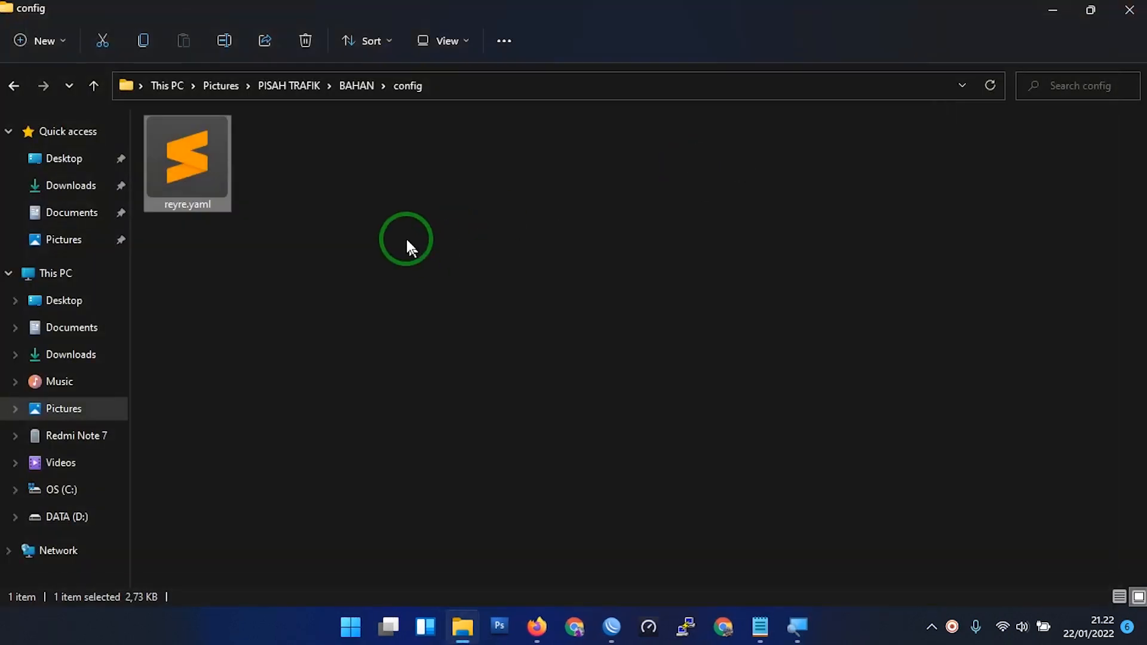
- Open browsing.yaml from BAHAN's proxy_provider folder in Sublime Text and highlight the proxy name TJ-BROWSING
{"action": "left_click", "coordinate": [357, 86]}
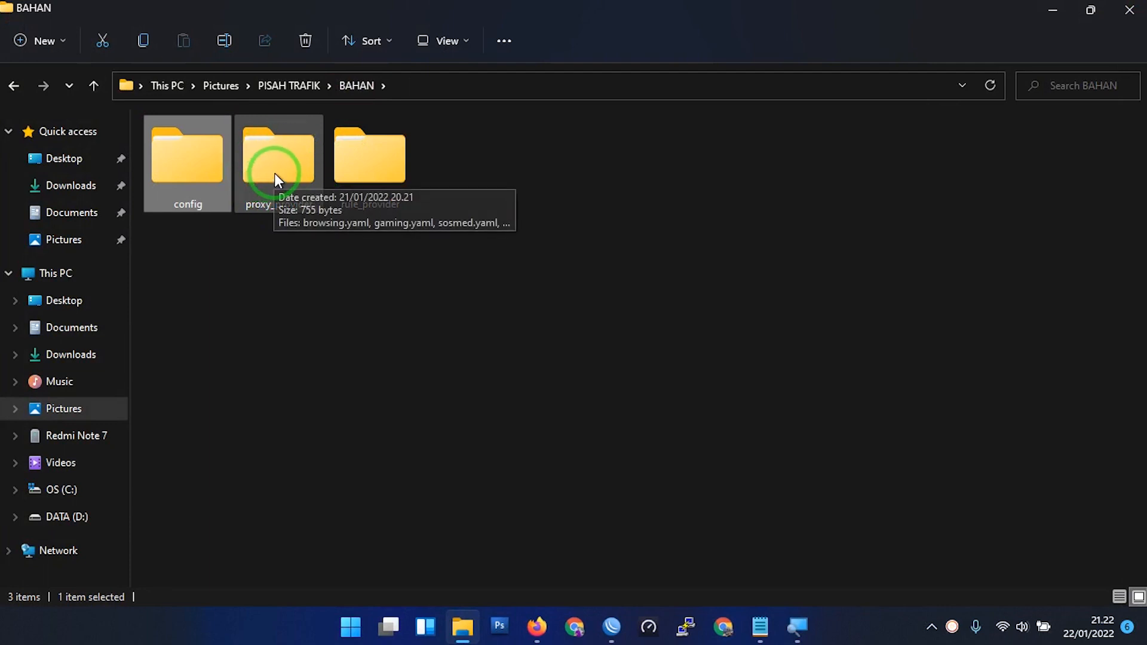
{"action": "double_click", "coordinate": [283, 156]}
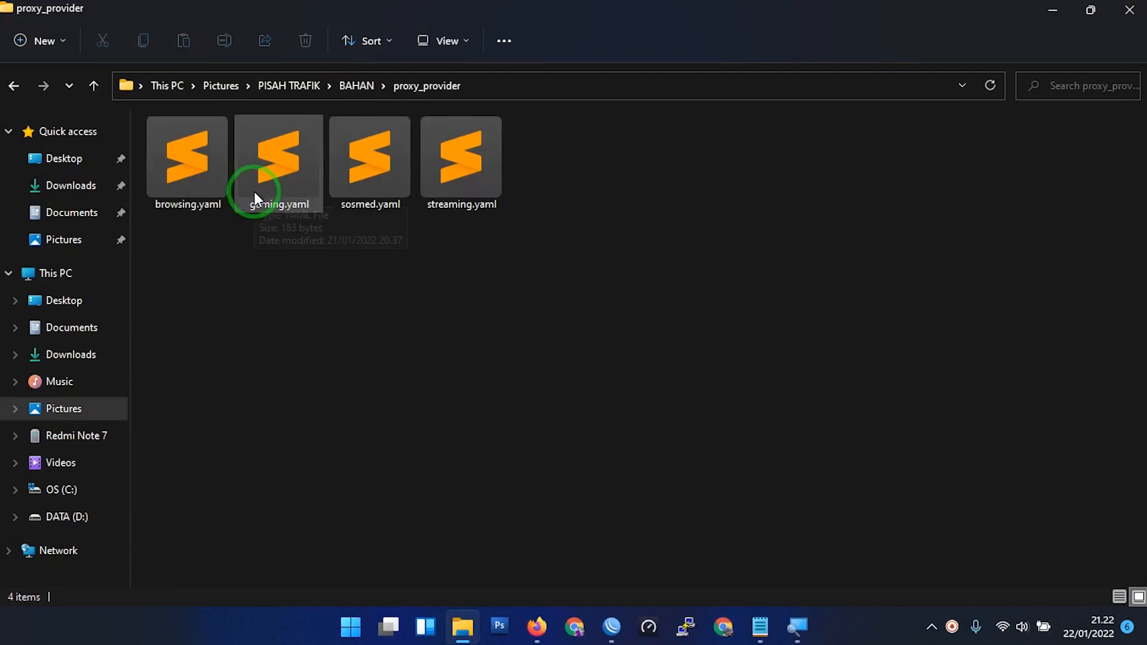
{"action": "left_click_drag", "start_coordinate": [370, 161], "coordinate": [180, 175]}
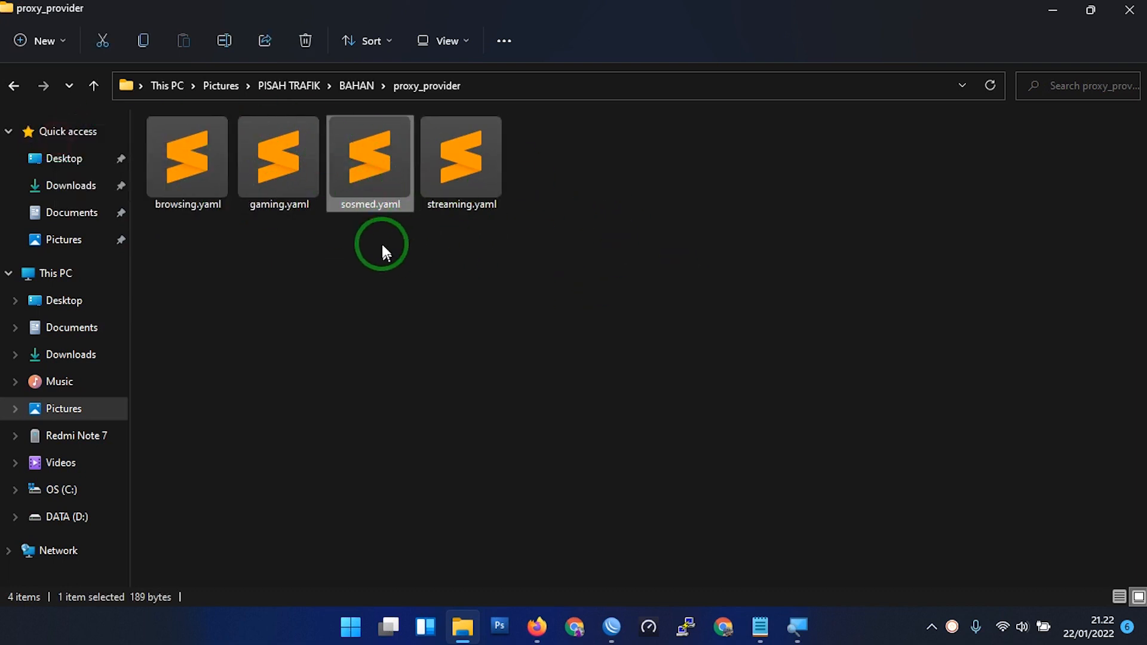
{"action": "double_click", "coordinate": [203, 152]}
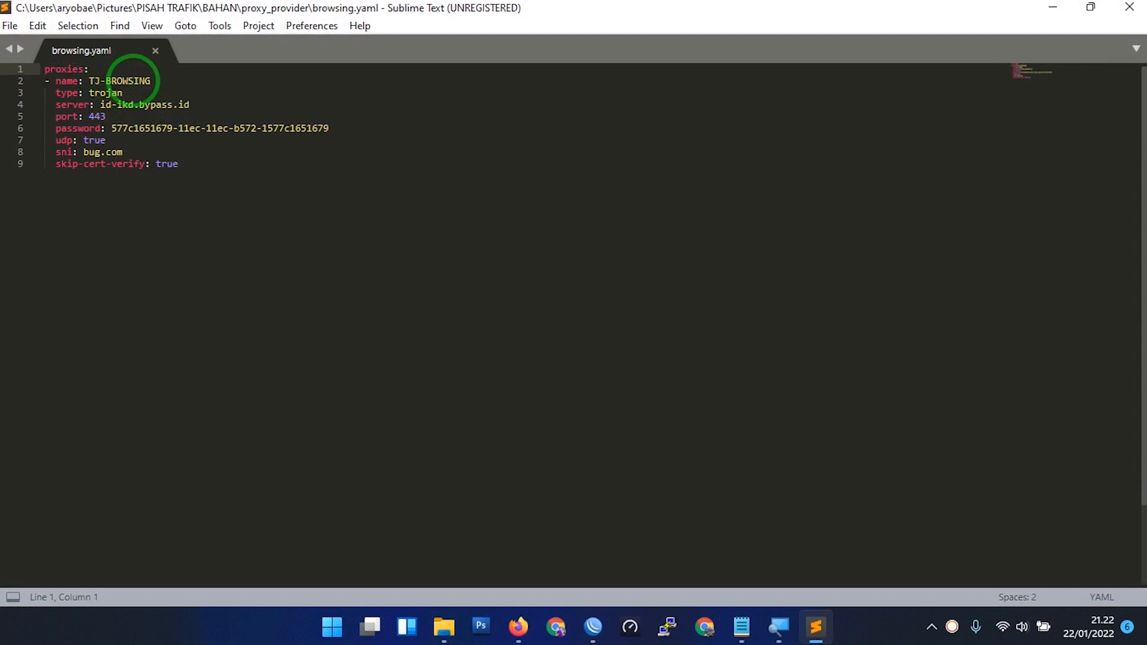
{"action": "left_click_drag", "start_coordinate": [151, 81], "coordinate": [84, 80]}
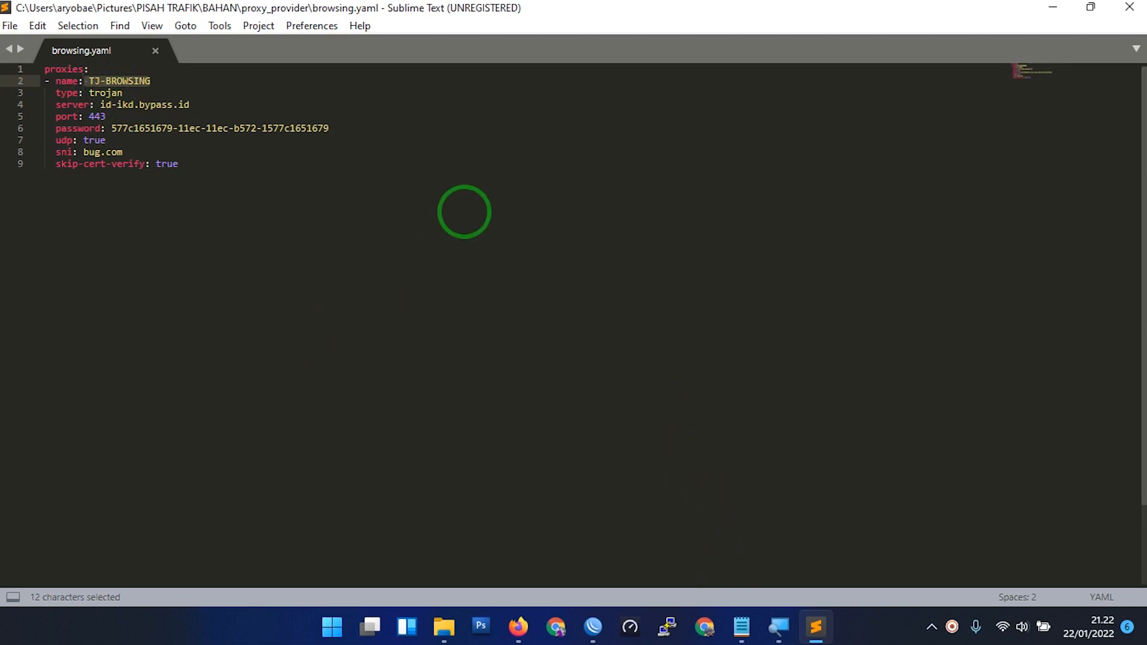
- Switch to the Notepad account notes and examine the host and uid parts of the UNINET trojan link
{"action": "mouse_move", "coordinate": [745, 640]}
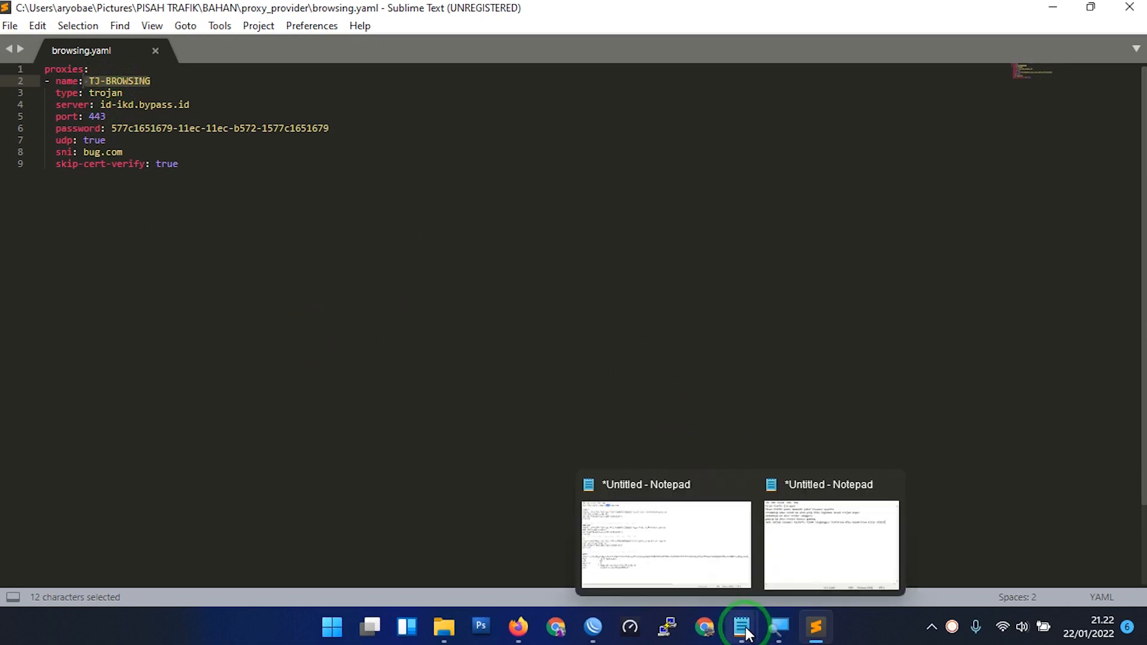
{"action": "left_click", "coordinate": [746, 552]}
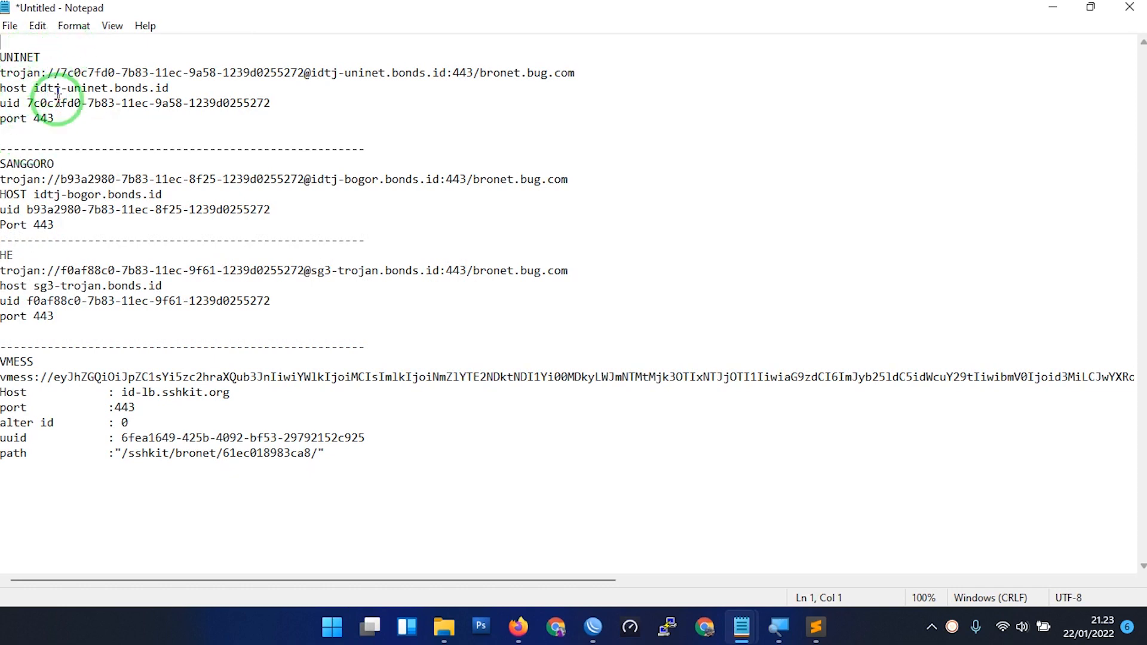
{"action": "left_click_drag", "start_coordinate": [3, 72], "coordinate": [620, 72]}
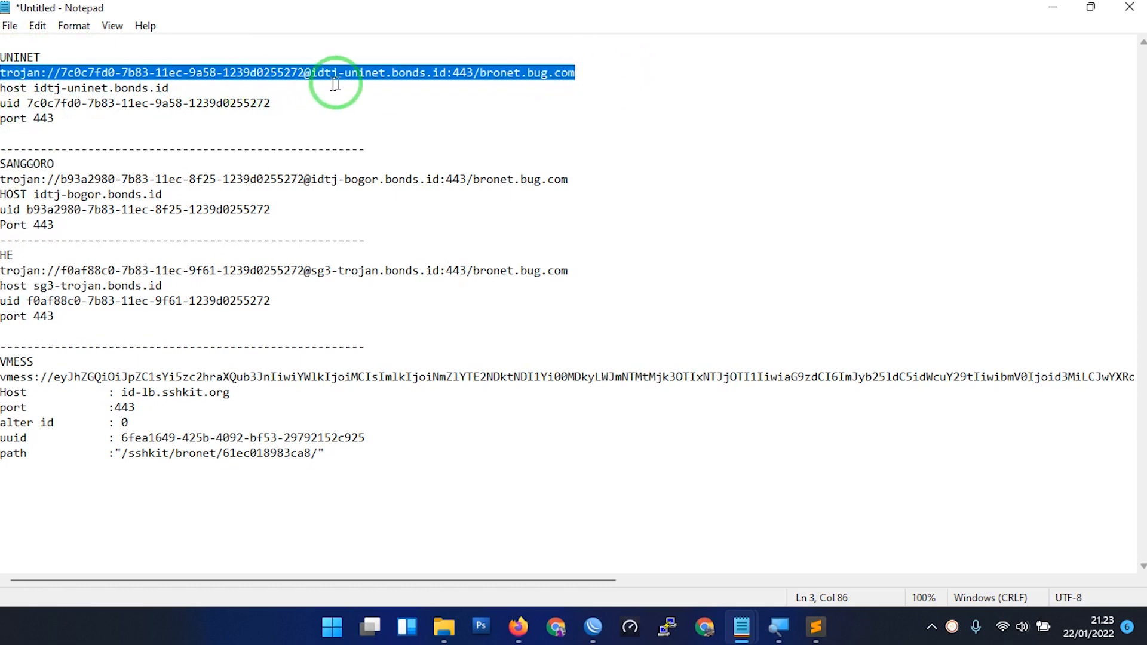
{"action": "left_click", "coordinate": [402, 102]}
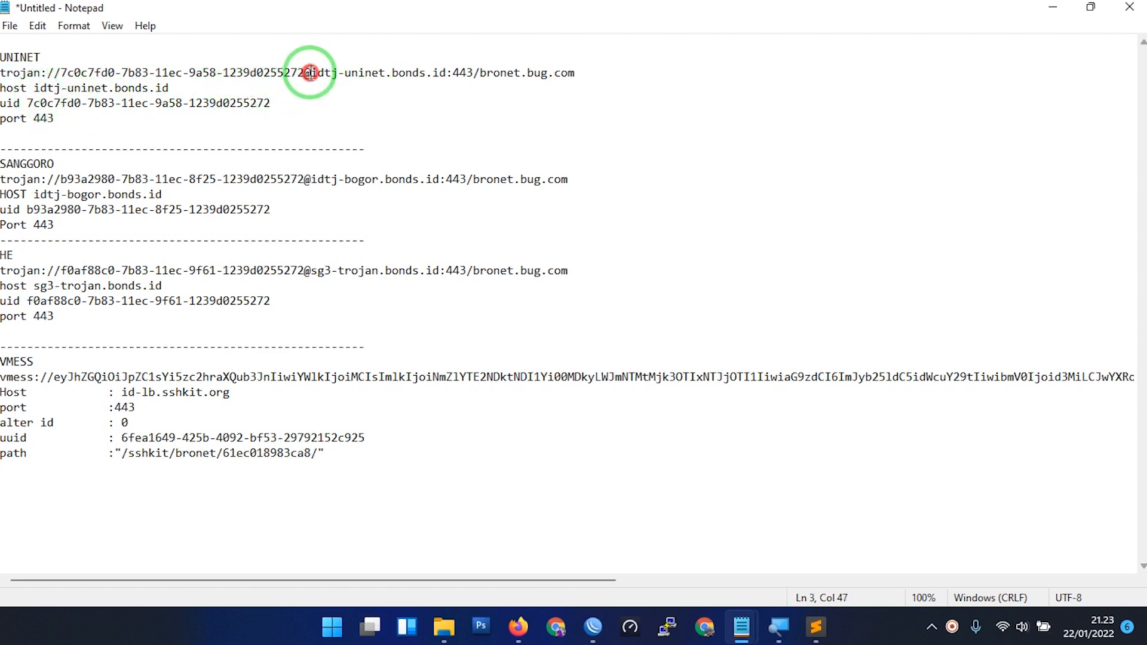
{"action": "left_click_drag", "start_coordinate": [309, 74], "coordinate": [447, 73]}
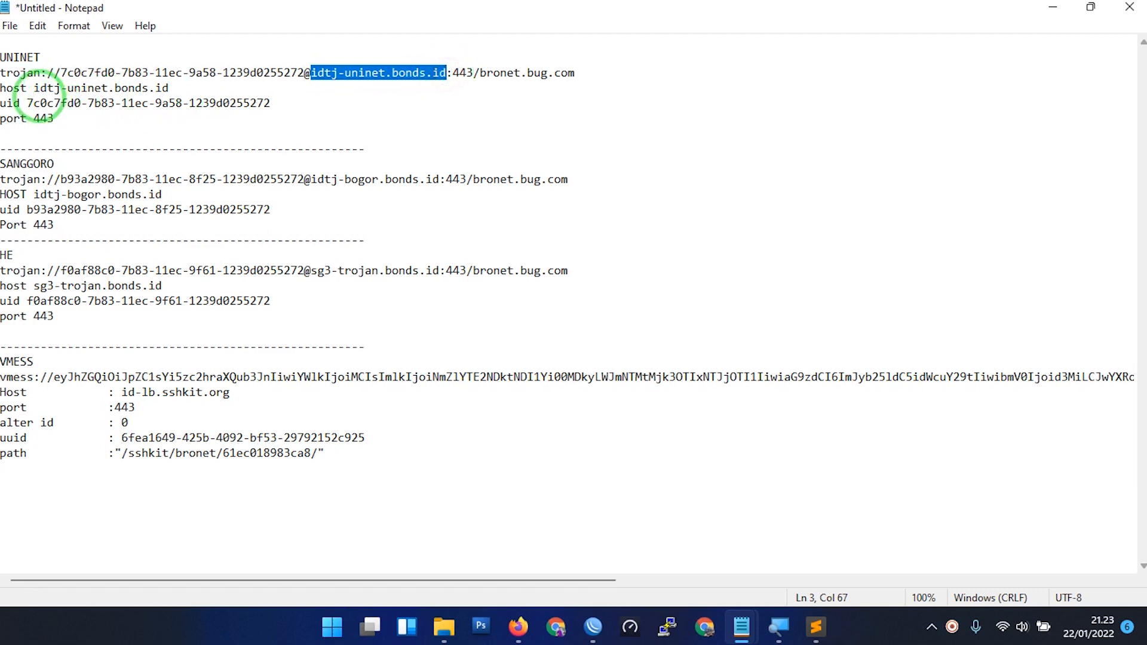
{"action": "left_click_drag", "start_coordinate": [34, 87], "coordinate": [168, 89]}
{"action": "left_click", "coordinate": [168, 89]}
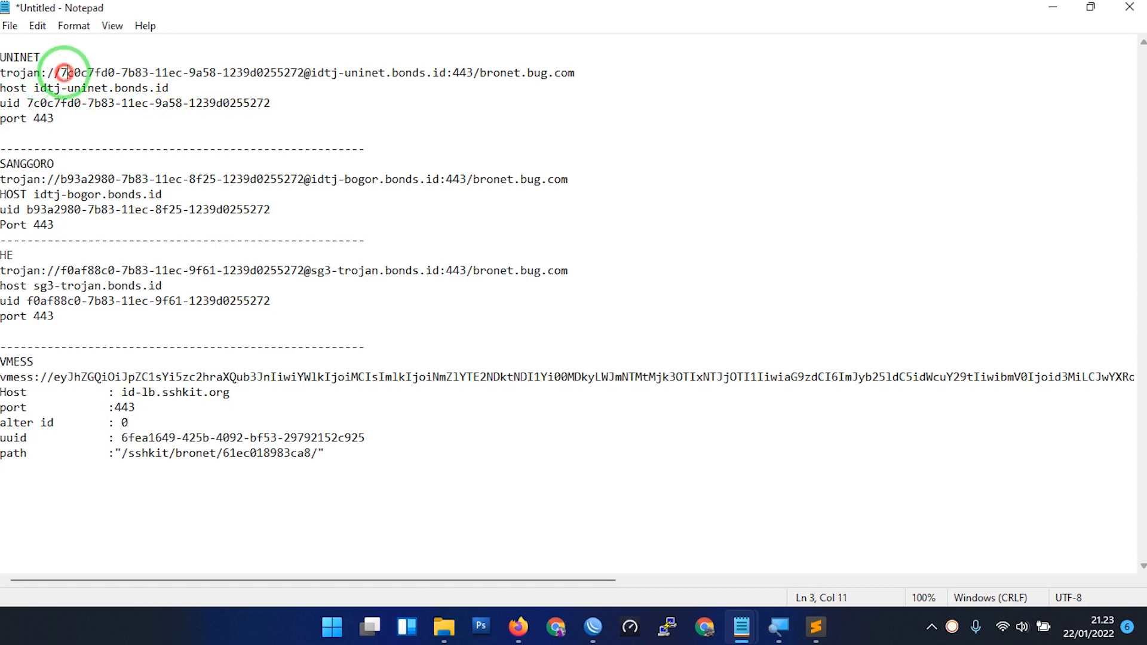
{"action": "left_click_drag", "start_coordinate": [64, 72], "coordinate": [306, 72]}
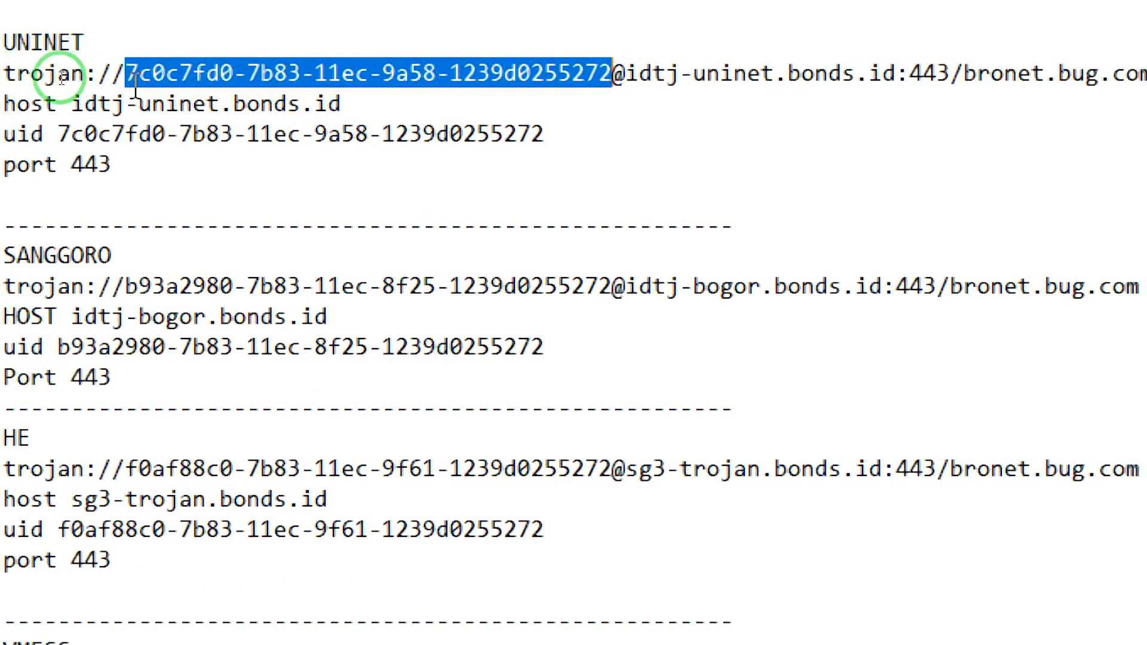
{"action": "mouse_move", "coordinate": [126, 73]}
{"action": "left_mouse_down"}
{"action": "mouse_move", "coordinate": [772, 73]}
{"action": "mouse_move", "coordinate": [133, 84]}
{"action": "left_mouse_up"}
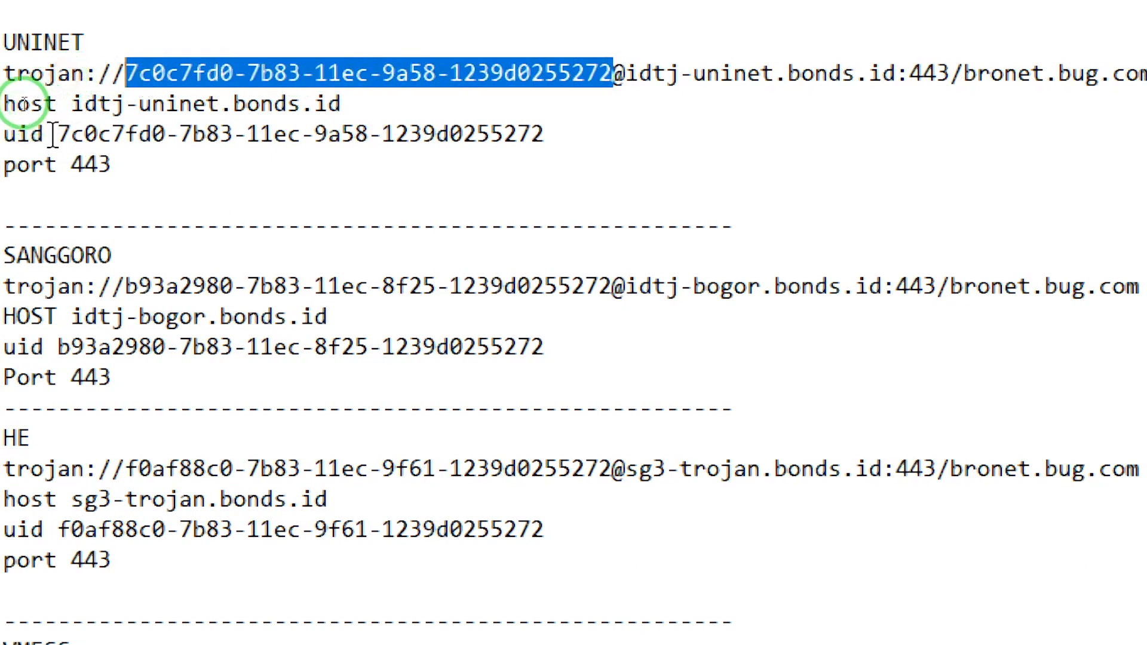
{"action": "left_click_drag", "start_coordinate": [69, 134], "coordinate": [556, 125]}
{"action": "left_click", "coordinate": [560, 126]}
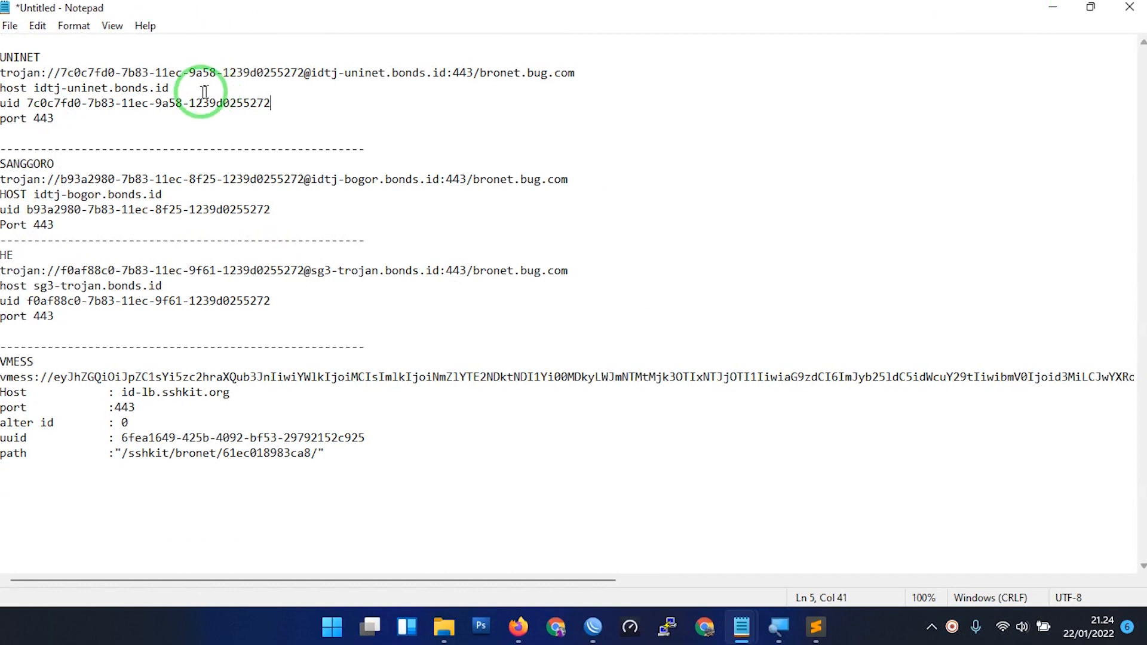
- Copy the UNINET host from the notes and set the server in browsing.yaml to idtj-uninet.bonds.id
{"action": "left_click_drag", "start_coordinate": [179, 90], "coordinate": [33, 89]}
{"action": "key", "text": "ctrl+c"}
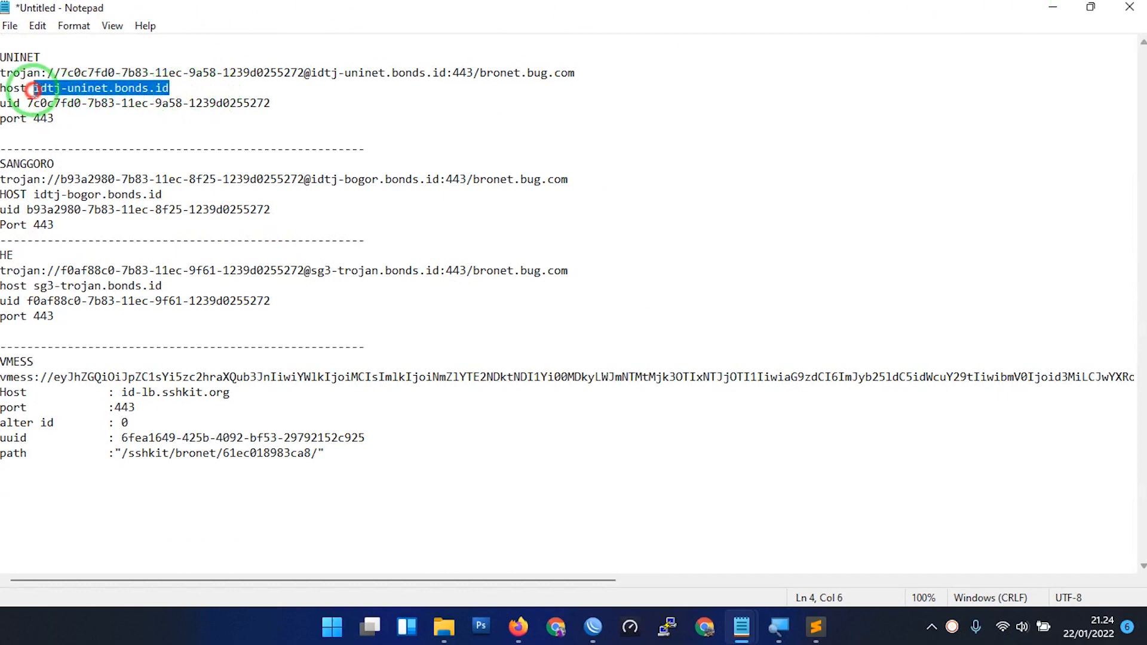
{"action": "left_click", "coordinate": [818, 627]}
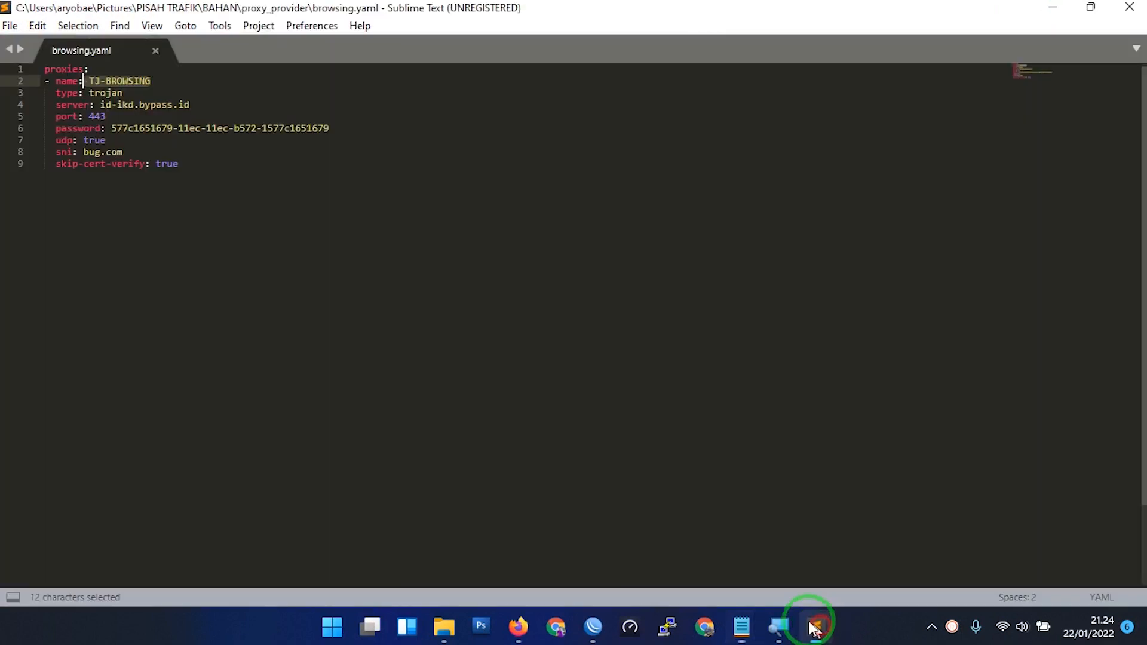
{"action": "left_click_drag", "start_coordinate": [190, 105], "coordinate": [101, 106]}
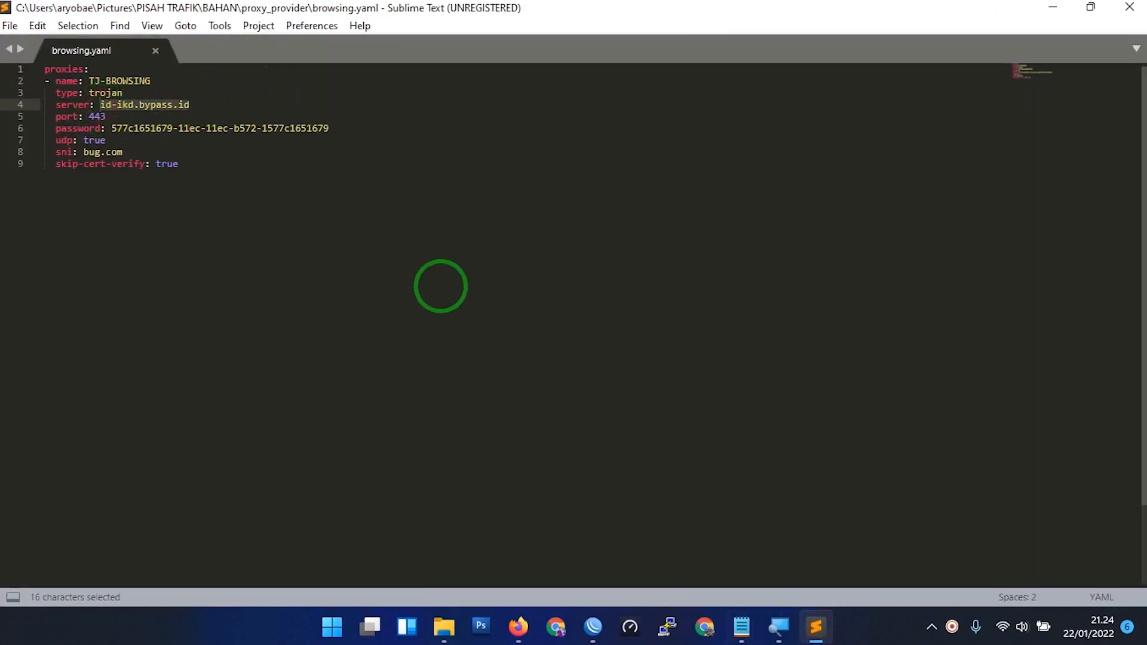
{"action": "key", "text": "ctrl+v"}
- Copy the UNINET uid from the Notepad notes and replace the password value in browsing.yaml with it
{"action": "mouse_move", "coordinate": [743, 624]}
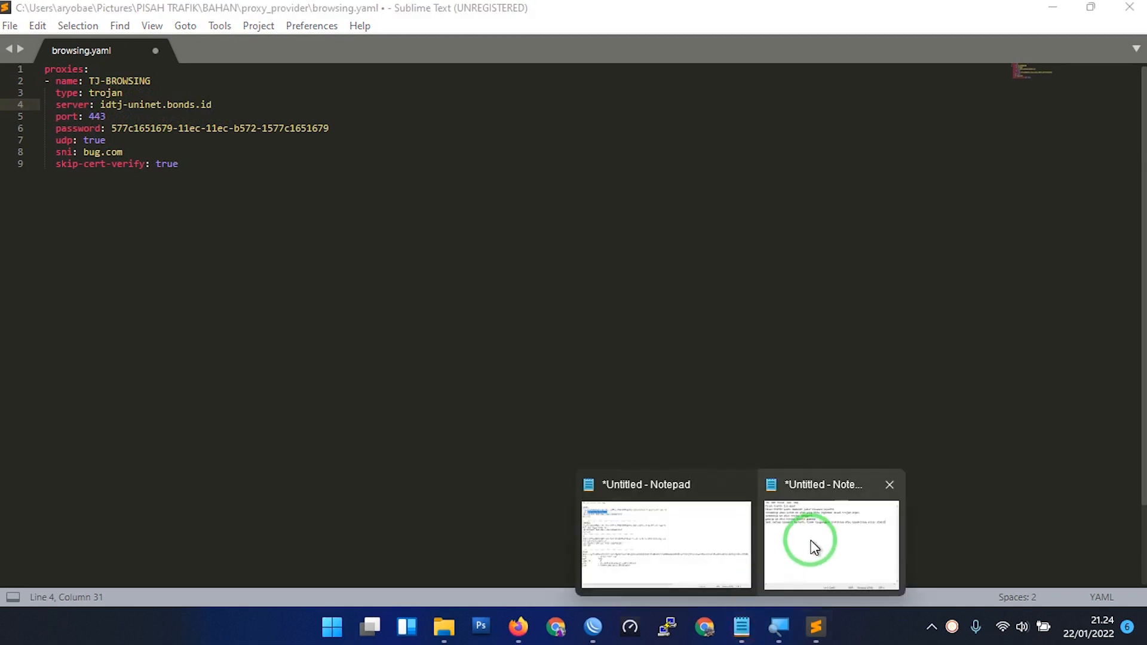
{"action": "left_click", "coordinate": [814, 547]}
{"action": "left_click_drag", "start_coordinate": [28, 103], "coordinate": [265, 102]}
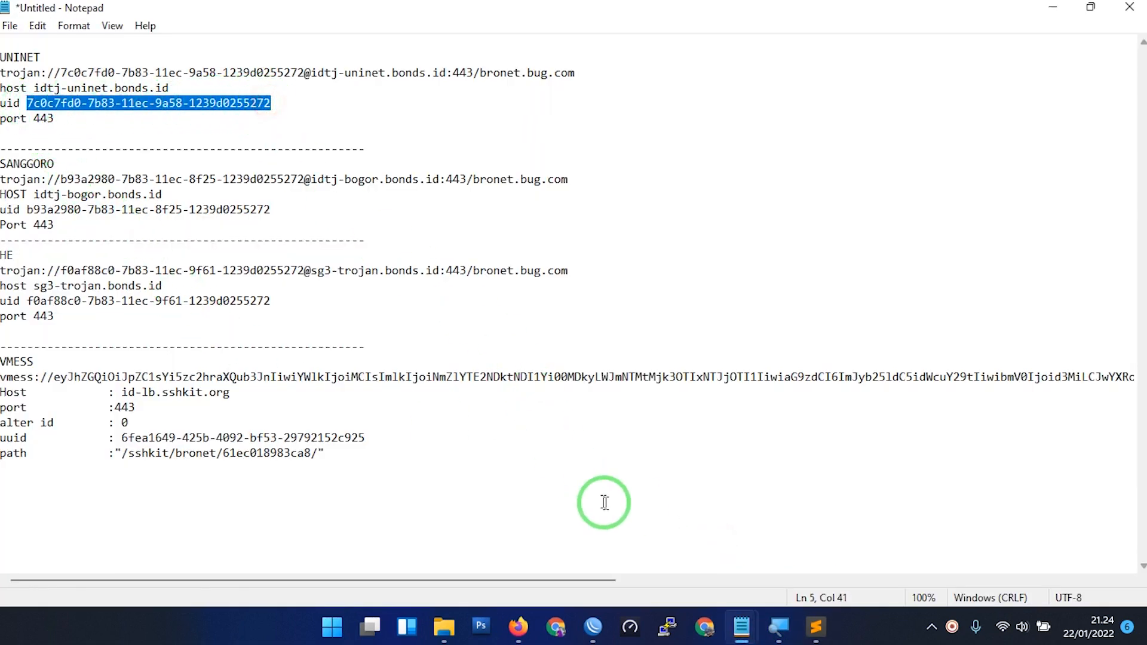
{"action": "left_click", "coordinate": [816, 627]}
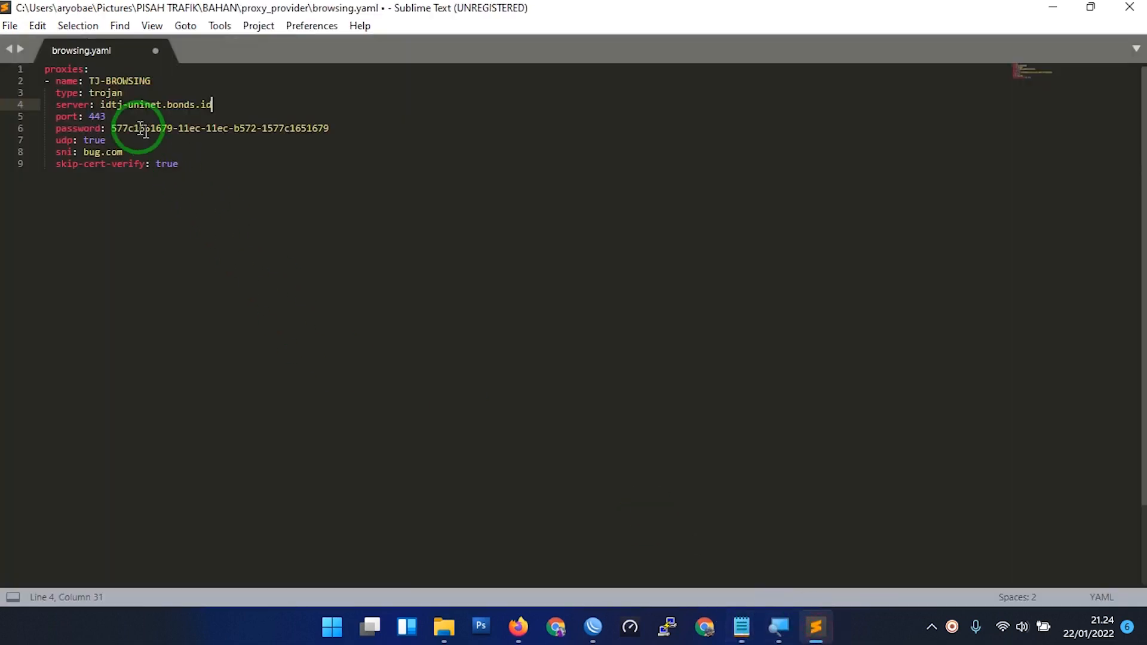
{"action": "left_click_drag", "start_coordinate": [111, 128], "coordinate": [353, 130]}
{"action": "key", "text": "ctrl+v"}
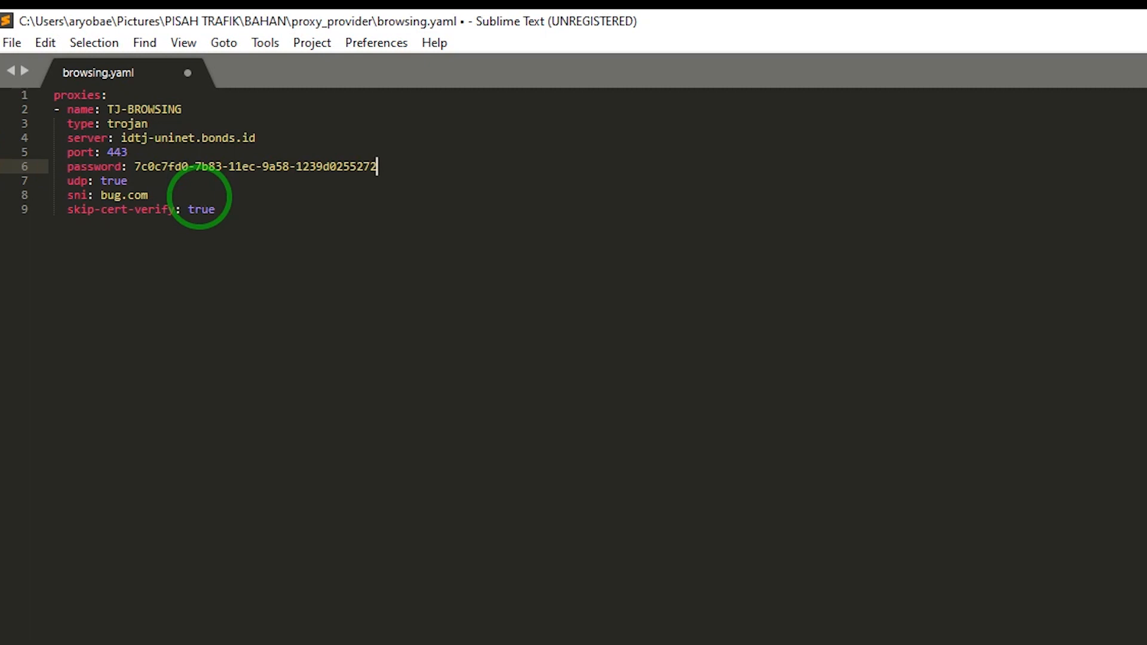
- Check the sni entry in browsing.yaml, save the file and close Sublime Text
{"action": "left_click_drag", "start_coordinate": [148, 194], "coordinate": [99, 195]}
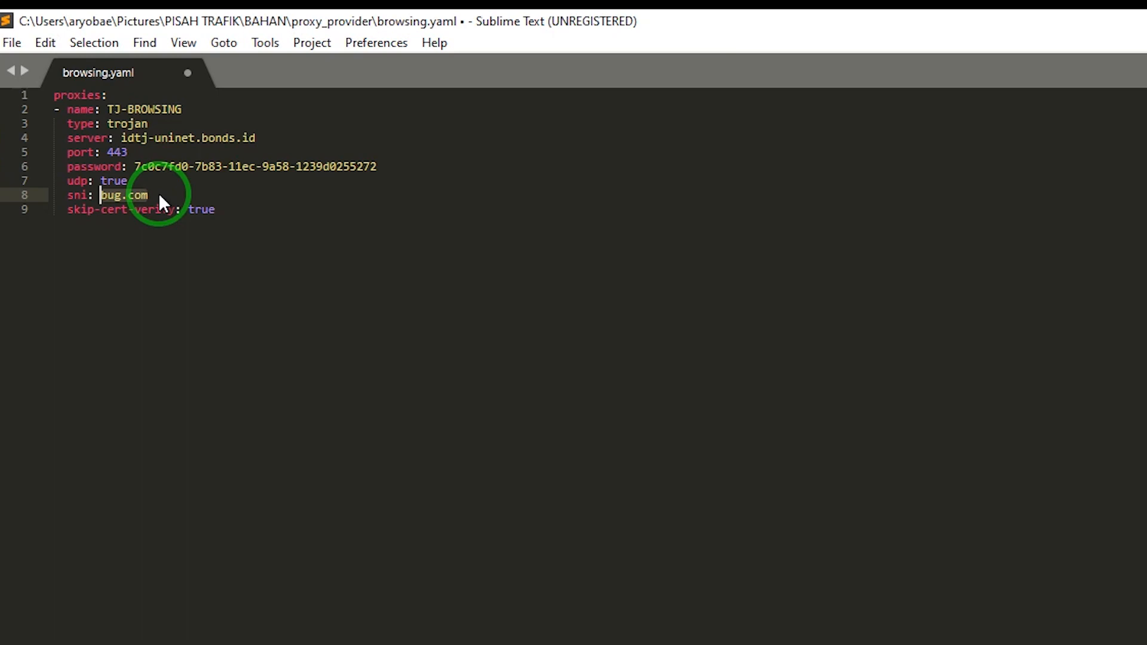
{"action": "key", "text": "ctrl+s"}
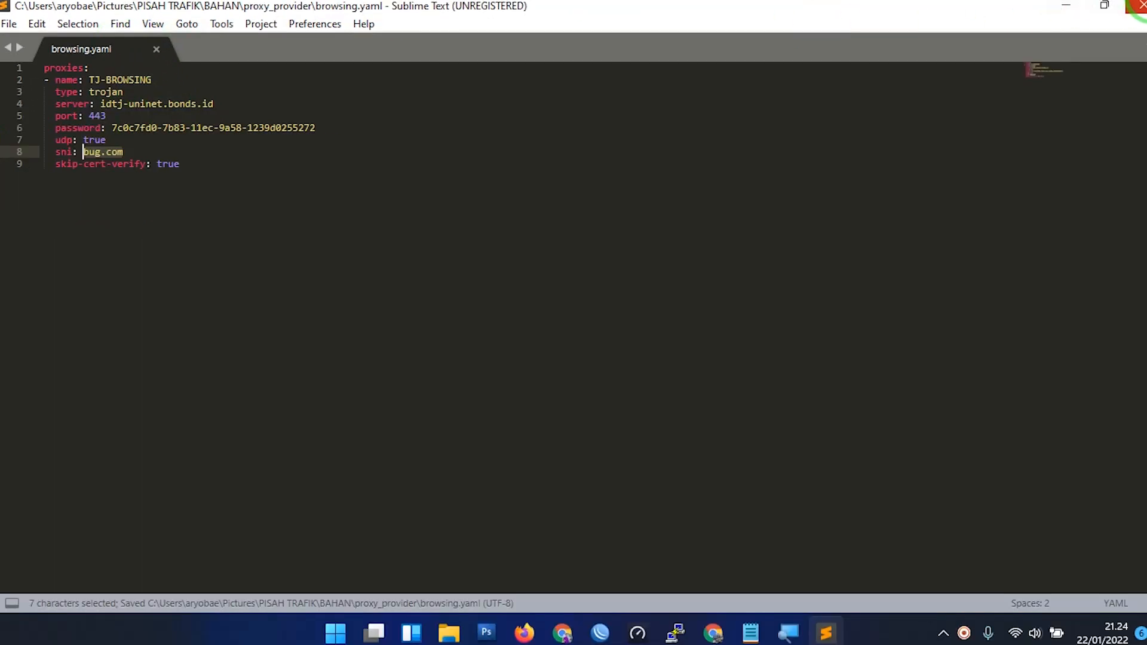
{"action": "left_click", "coordinate": [1142, 5]}
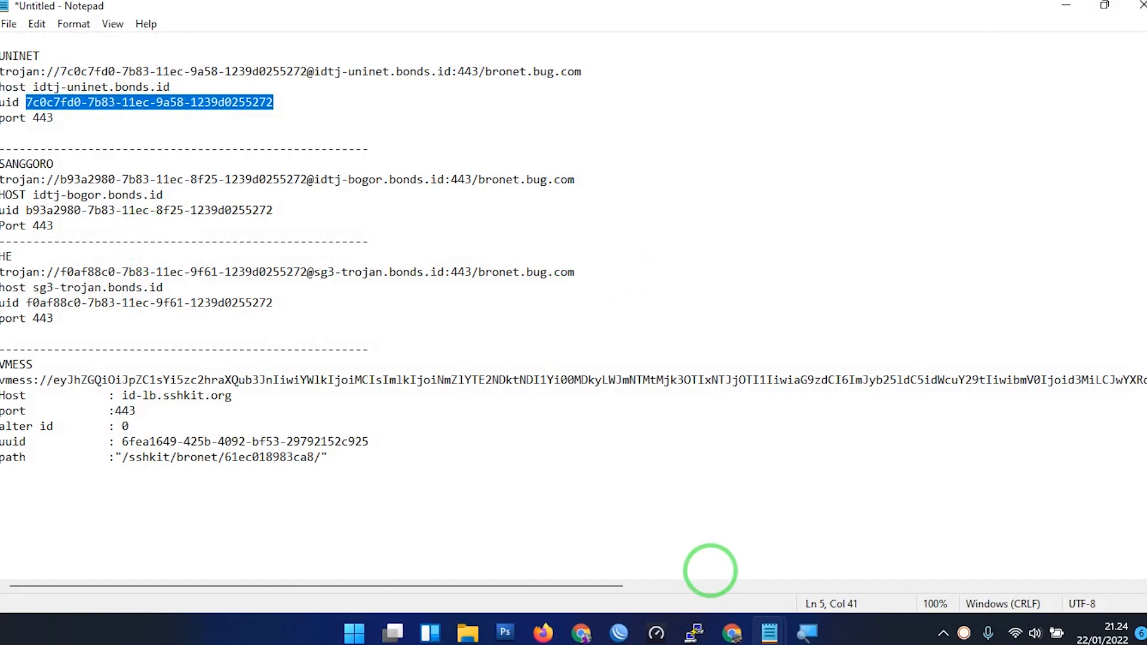
- Return to File Explorer and open sosmed.yaml from the proxy_provider folder in Sublime Text
{"action": "left_click", "coordinate": [468, 633]}
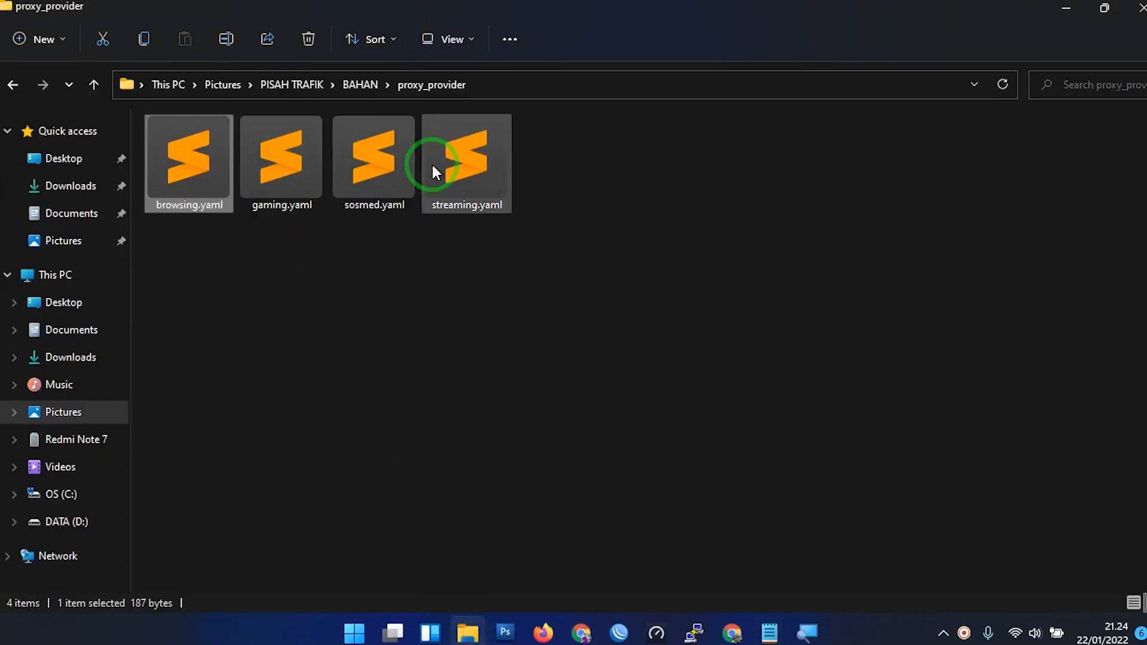
{"action": "double_click", "coordinate": [381, 173]}
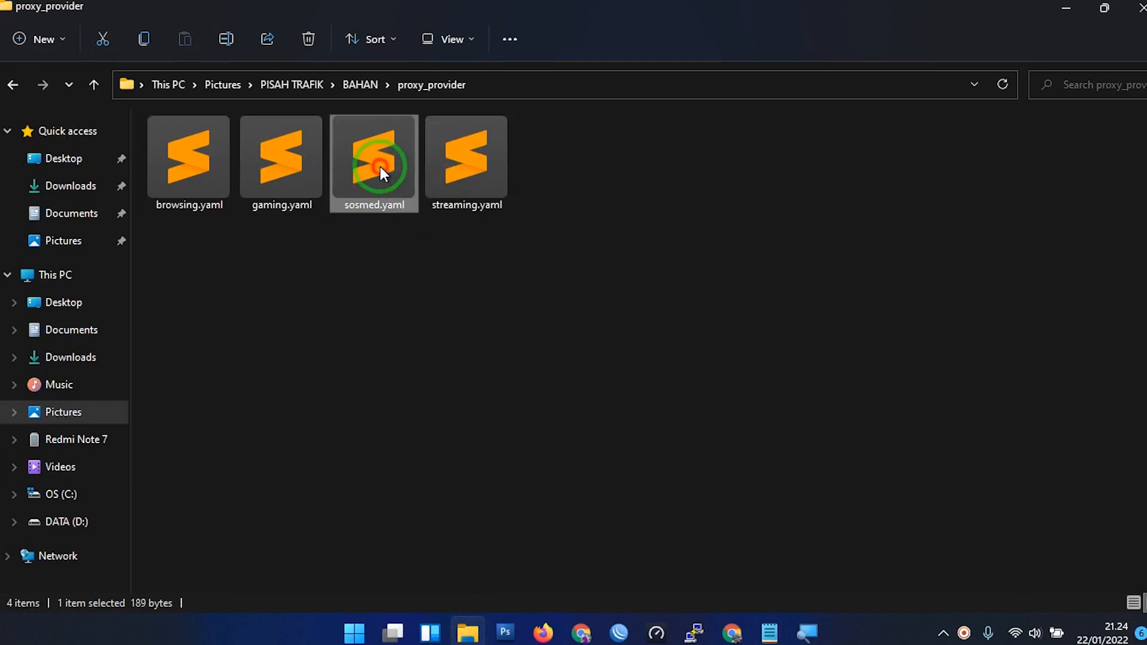
{"action": "left_click_drag", "start_coordinate": [220, 104], "coordinate": [105, 103]}
- Go back to browsing.yaml and examine the proxy name on its second line
{"action": "left_click", "coordinate": [85, 54]}
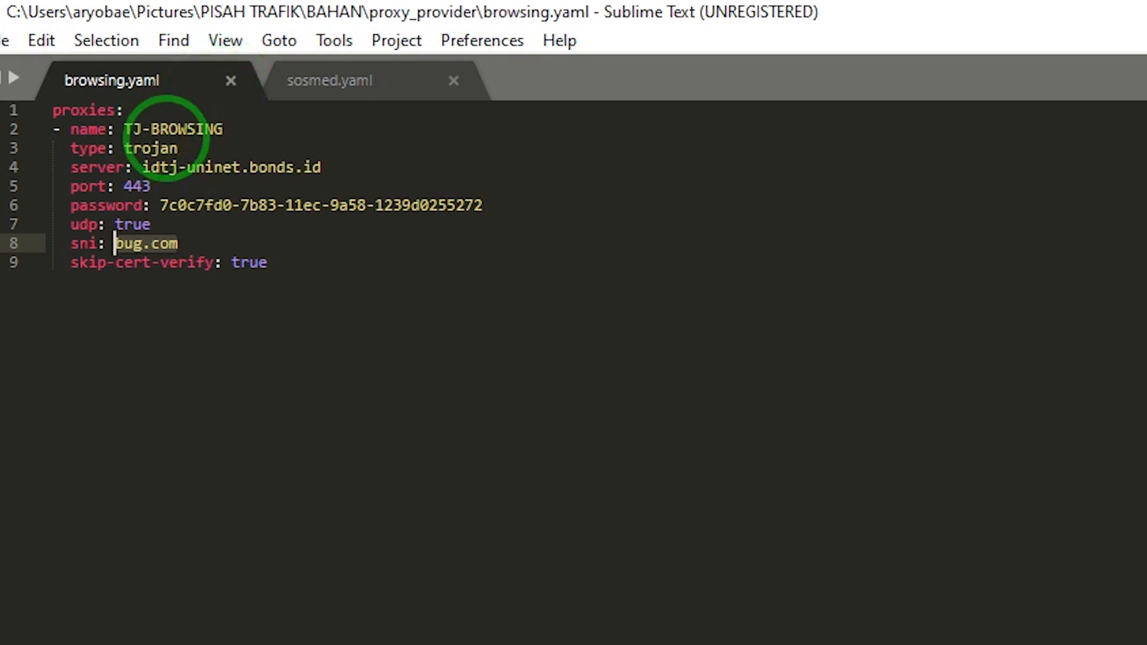
{"action": "left_click_drag", "start_coordinate": [123, 127], "coordinate": [234, 128]}
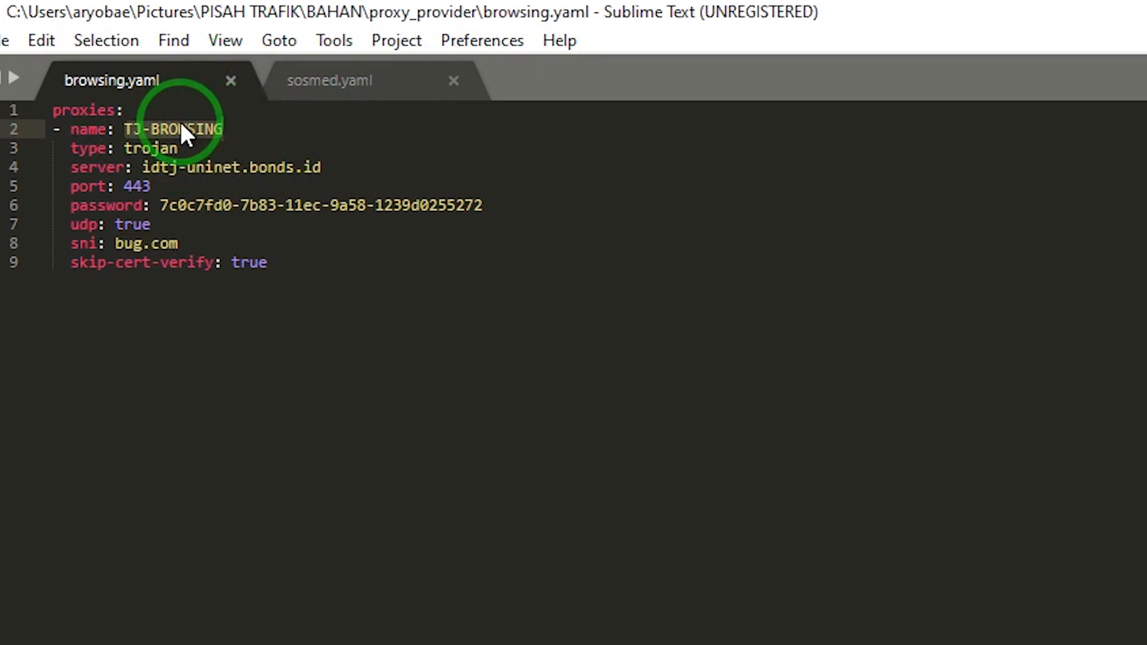
{"action": "left_click", "coordinate": [134, 130]}
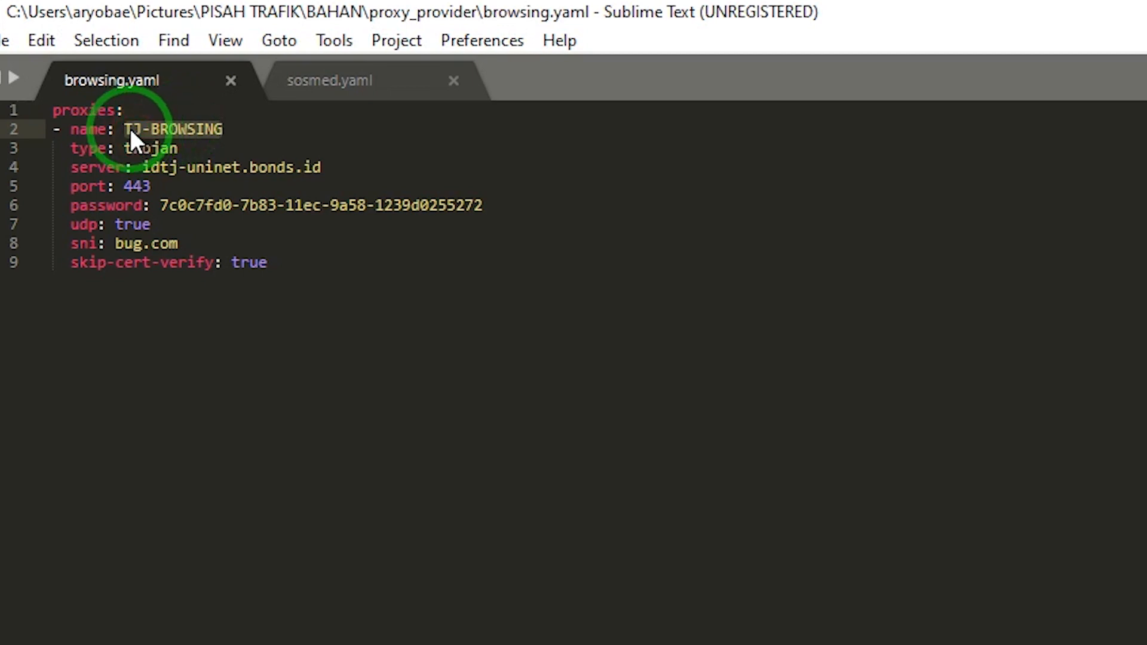
- Close browsing.yaml and replace the server value in sosmed.yaml with the SANGGORO host idtj-bogor.bonds.id from the Notepad notes
{"action": "left_click", "coordinate": [229, 81]}
{"action": "left_click", "coordinate": [164, 127]}
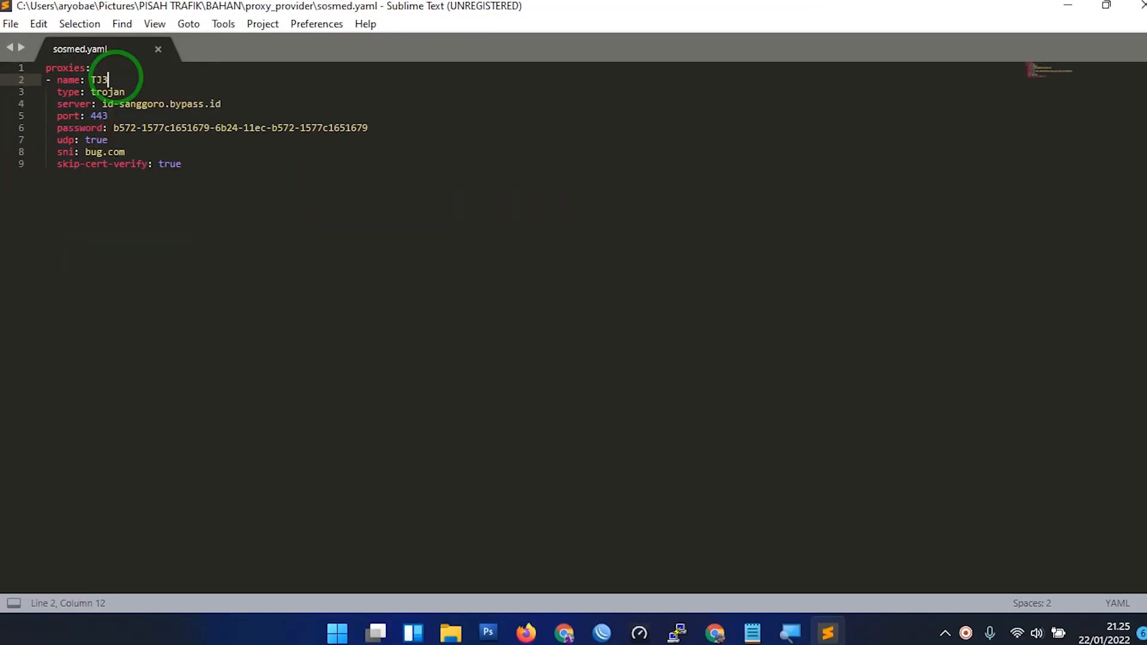
{"action": "left_click", "coordinate": [451, 632]}
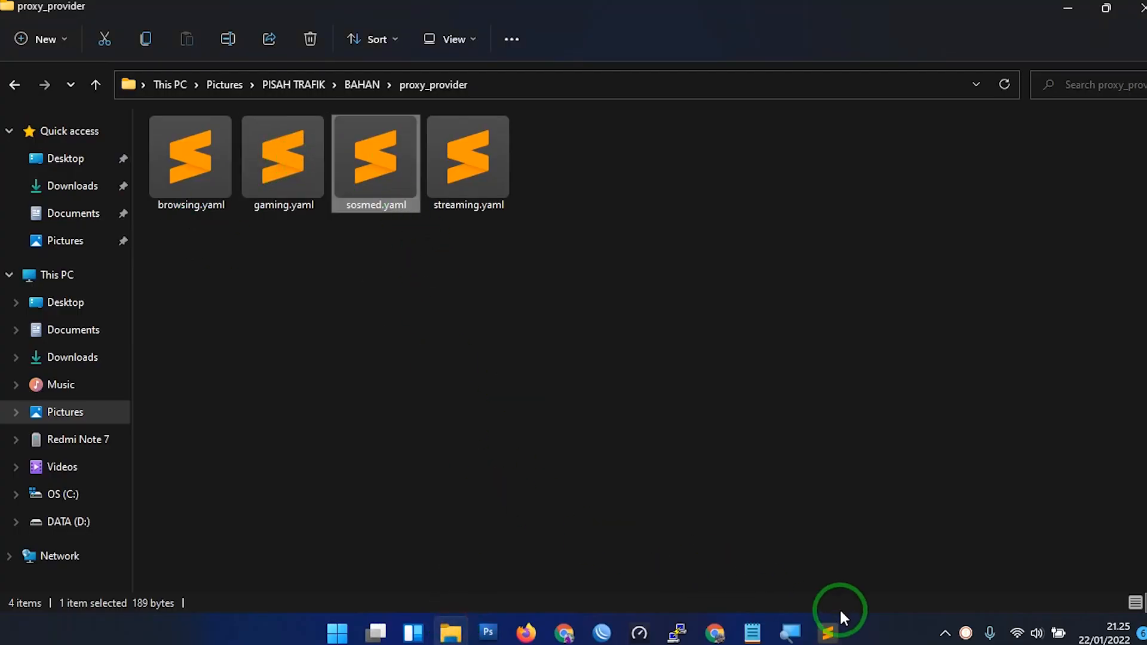
{"action": "left_click", "coordinate": [749, 618]}
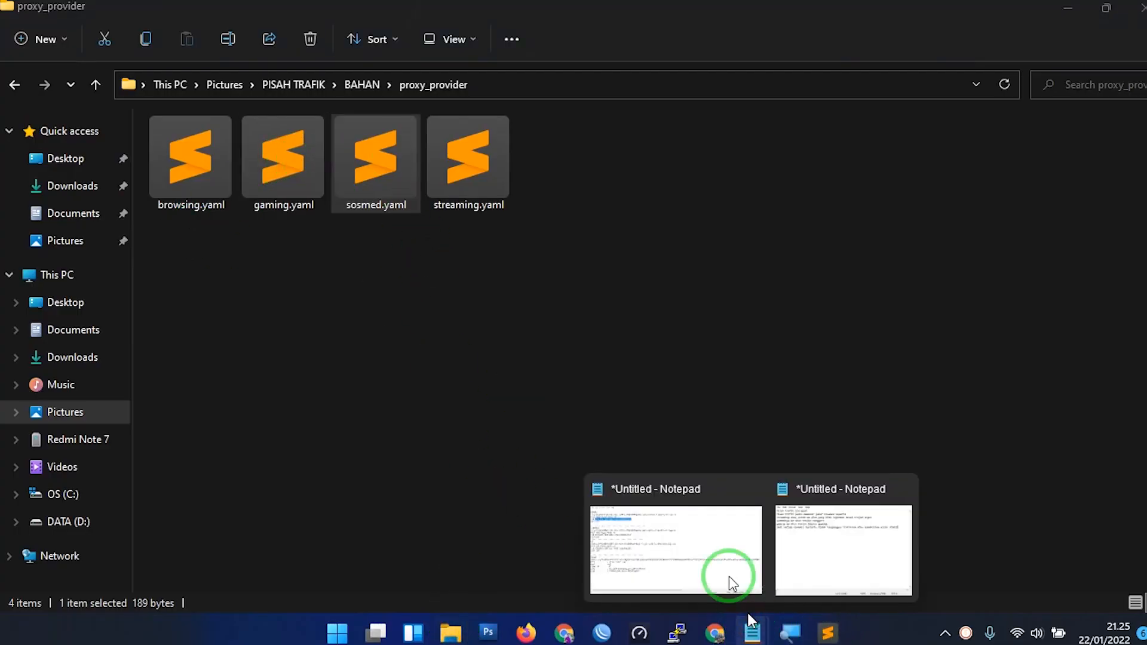
{"action": "left_click", "coordinate": [679, 530]}
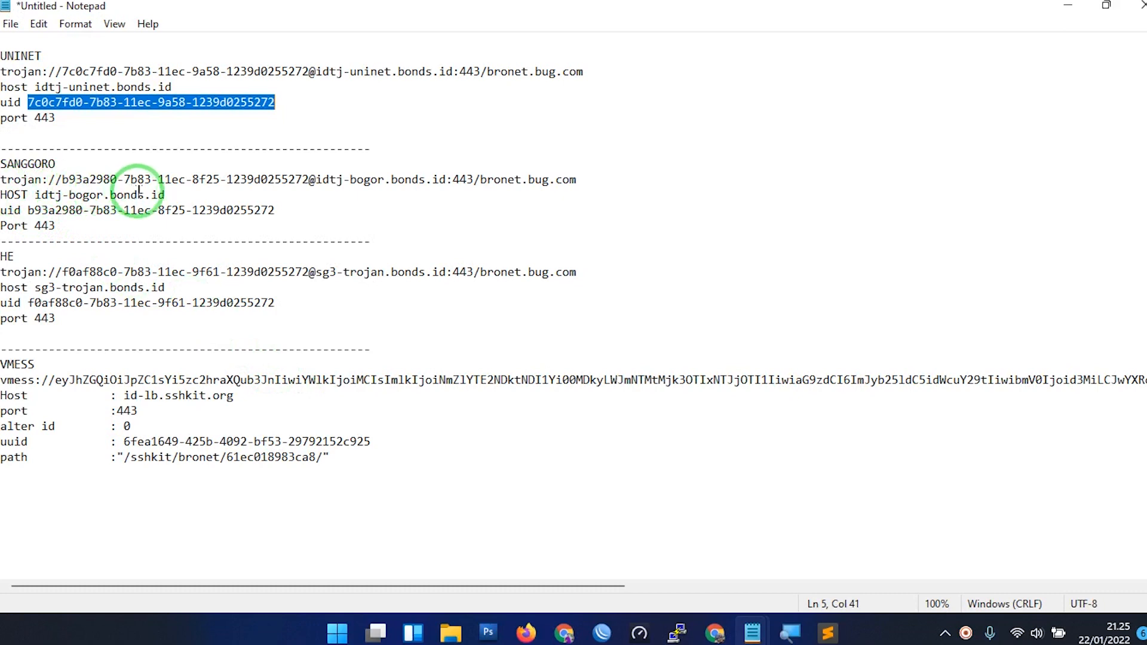
{"action": "left_click_drag", "start_coordinate": [165, 195], "coordinate": [35, 197]}
{"action": "key", "text": "ctrl+c"}
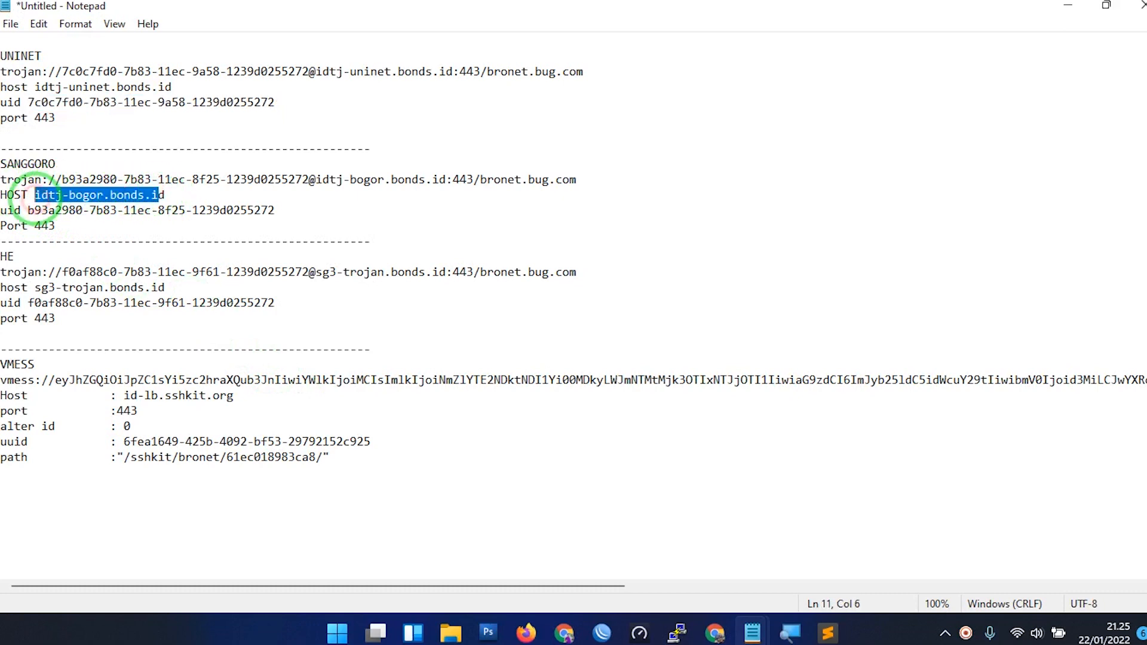
{"action": "left_click", "coordinate": [816, 638]}
{"action": "left_click_drag", "start_coordinate": [229, 101], "coordinate": [102, 103]}
{"action": "key", "text": "ctrl+v"}
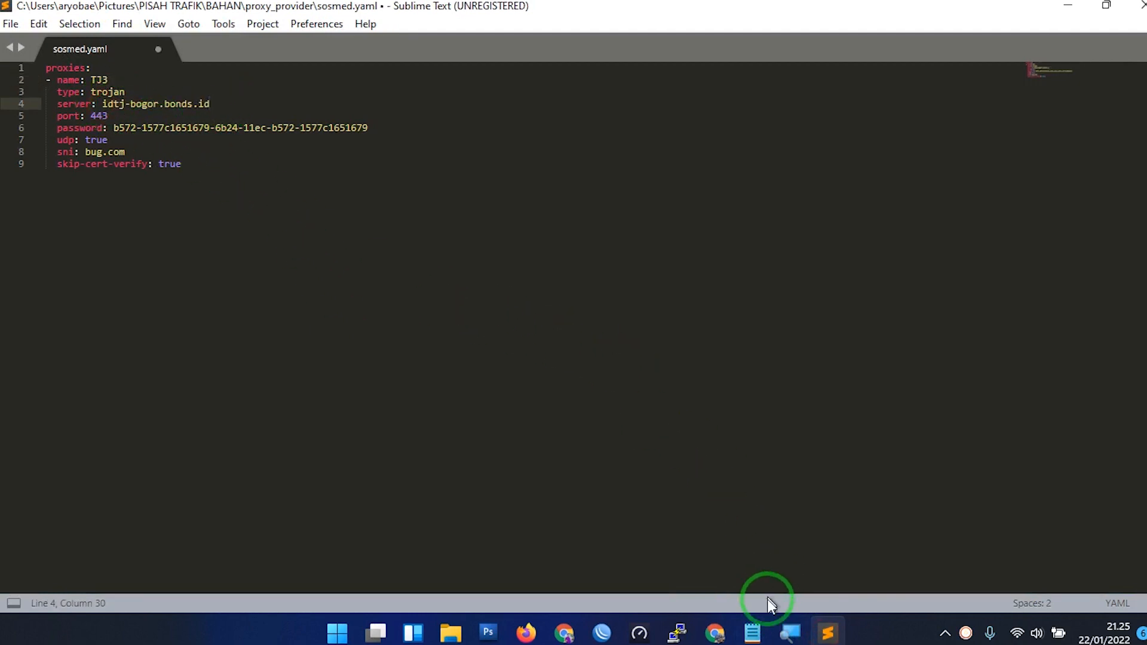
- Copy the SANGGORO uid from the Notepad notes, replace the password value in sosmed.yaml with it and save the file
{"action": "mouse_move", "coordinate": [750, 631]}
{"action": "left_click", "coordinate": [714, 556]}
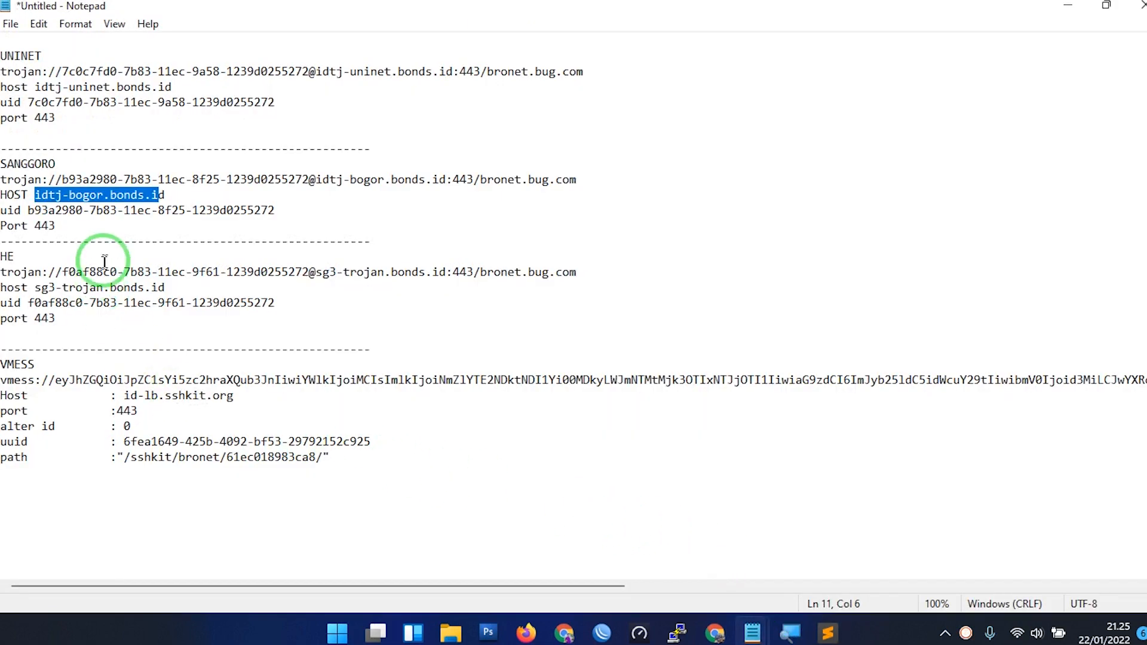
{"action": "left_click_drag", "start_coordinate": [28, 210], "coordinate": [278, 209]}
{"action": "key", "text": "ctrl+c"}
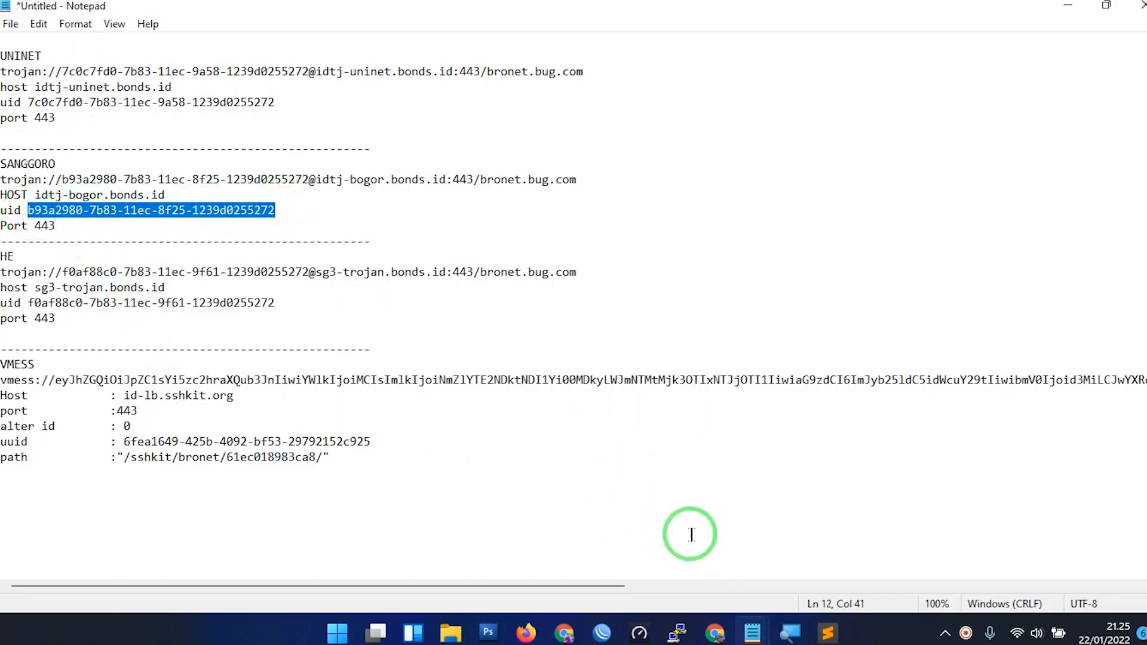
{"action": "left_click", "coordinate": [831, 621]}
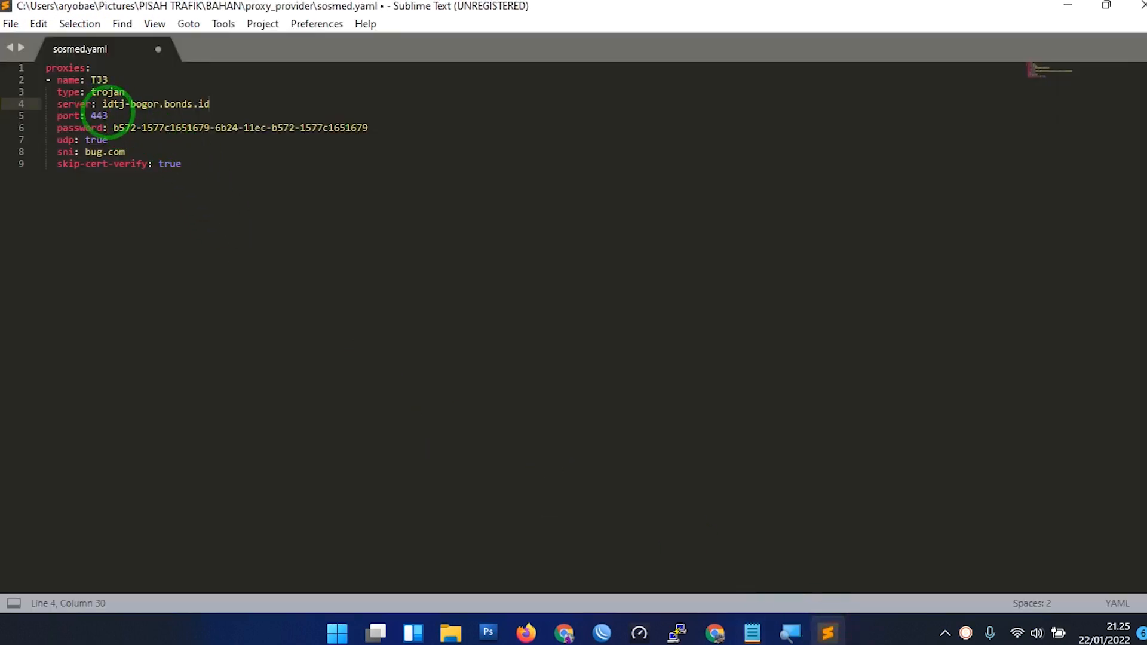
{"action": "left_click_drag", "start_coordinate": [113, 128], "coordinate": [389, 128]}
{"action": "key", "text": "ctrl+v"}
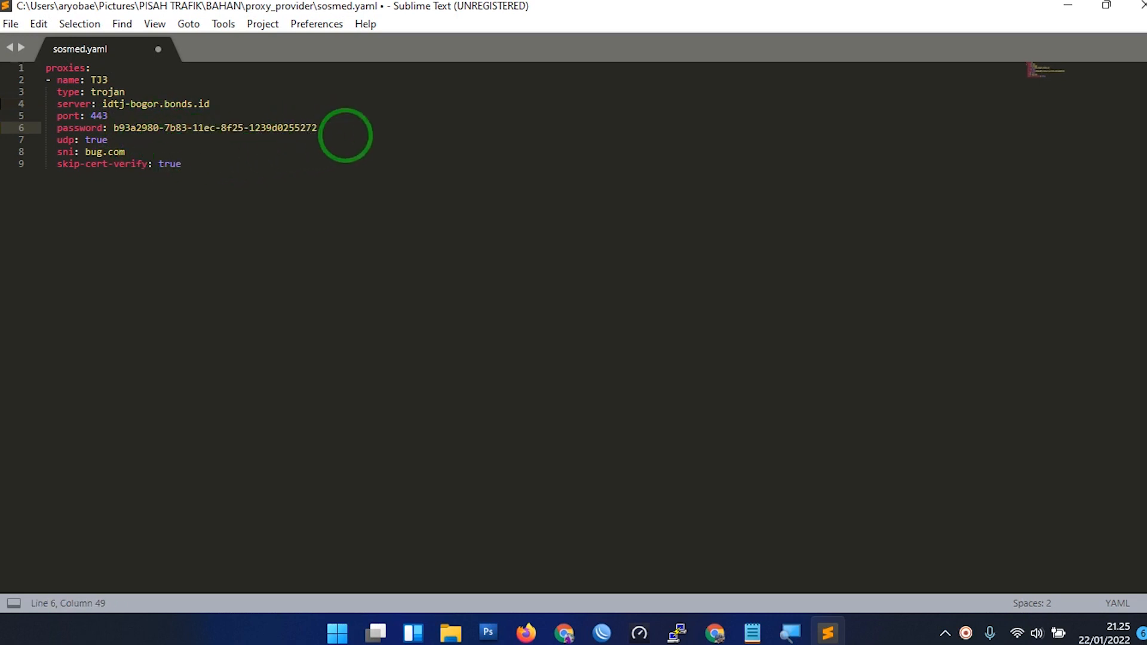
{"action": "left_click_drag", "start_coordinate": [328, 127], "coordinate": [114, 128]}
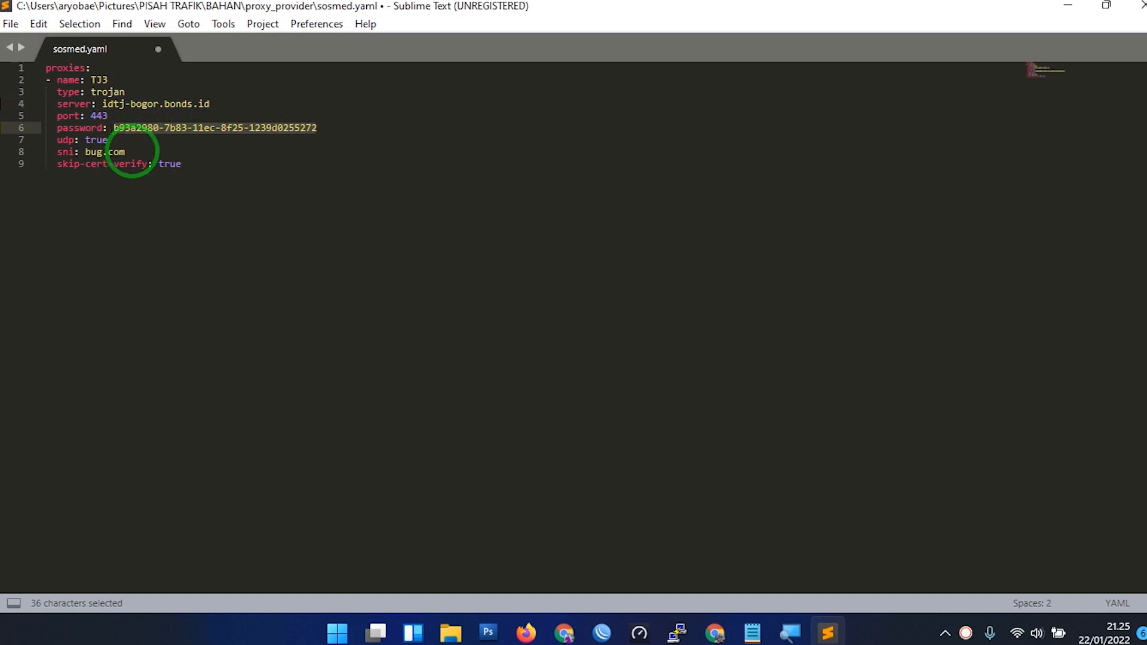
{"action": "key", "text": "ctrl+s"}
- Check the port entry in sosmed.yaml against the Notepad notes, and close the file and Sublime Text
{"action": "mouse_move", "coordinate": [752, 632]}
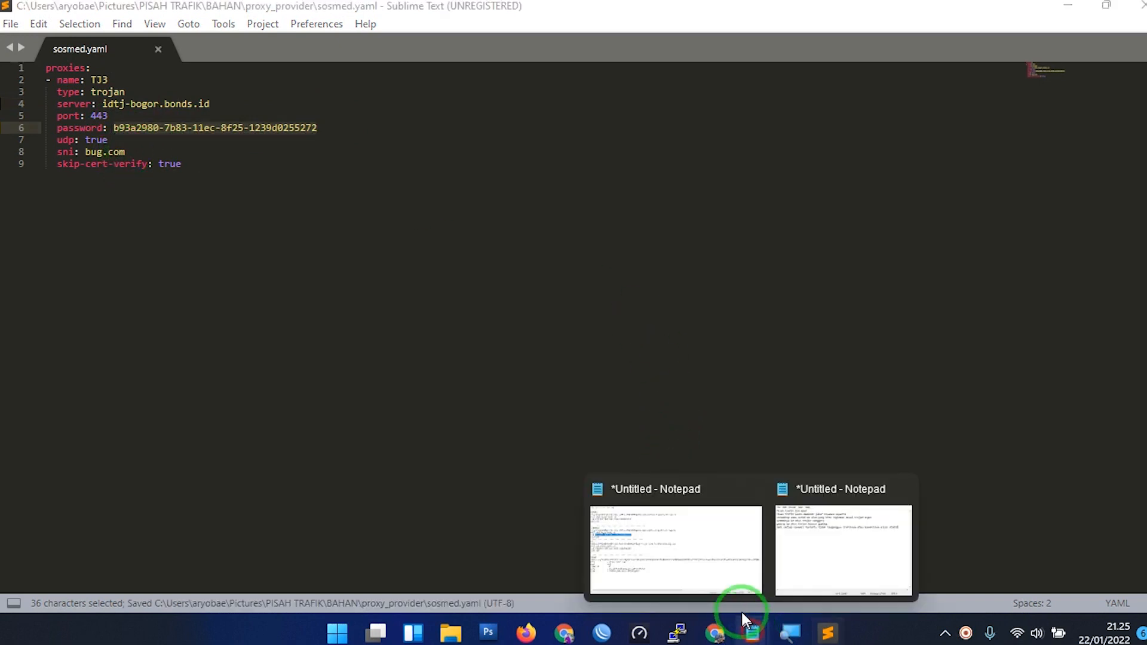
{"action": "left_click", "coordinate": [686, 559]}
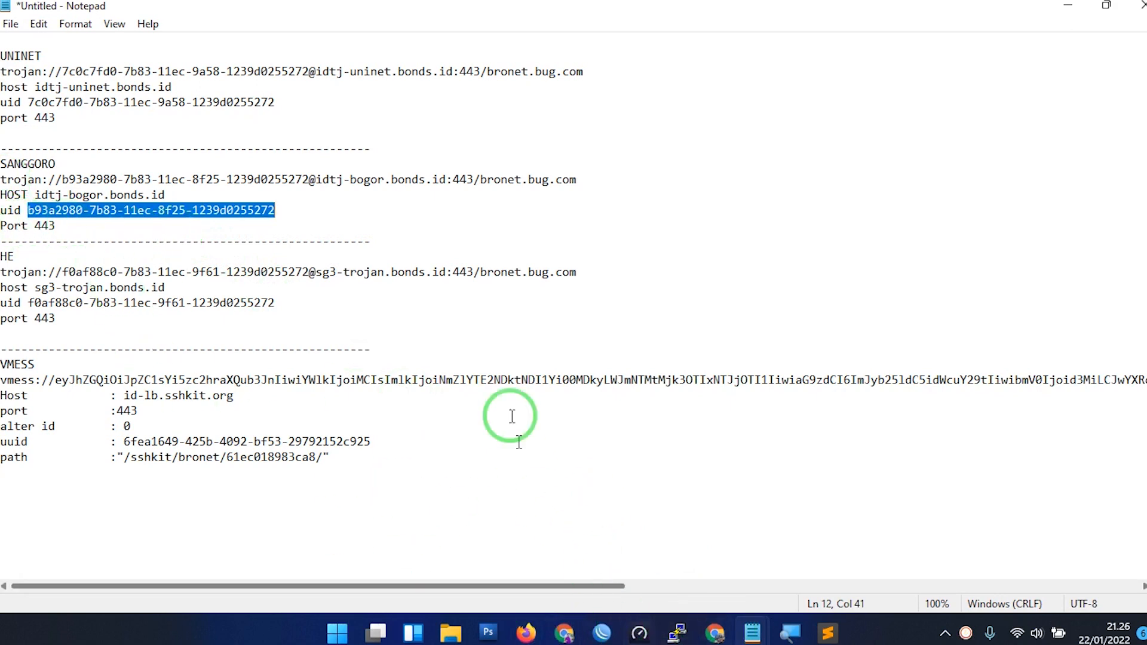
{"action": "left_click", "coordinate": [790, 633]}
{"action": "left_click", "coordinate": [827, 633]}
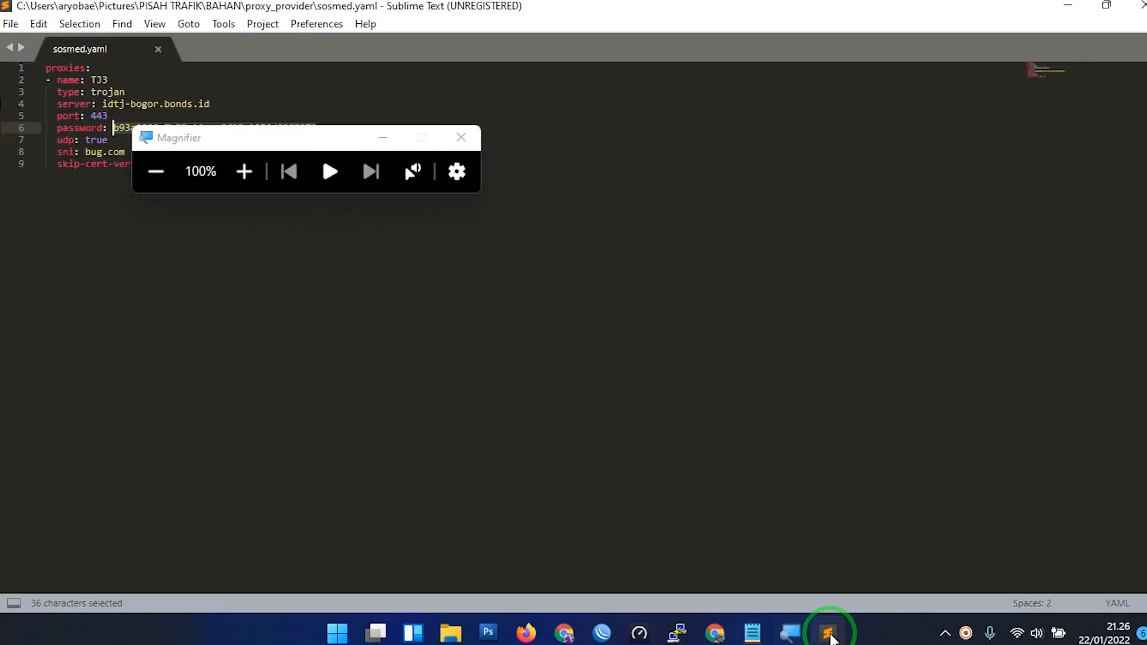
{"action": "left_click", "coordinate": [382, 138]}
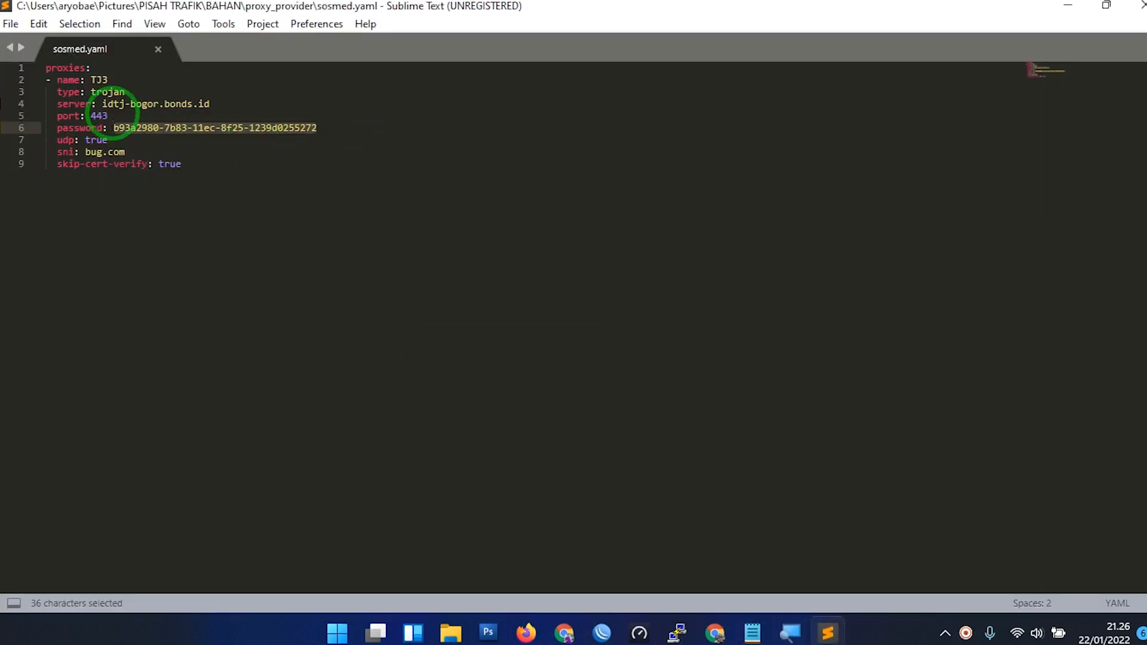
{"action": "double_click", "coordinate": [112, 116]}
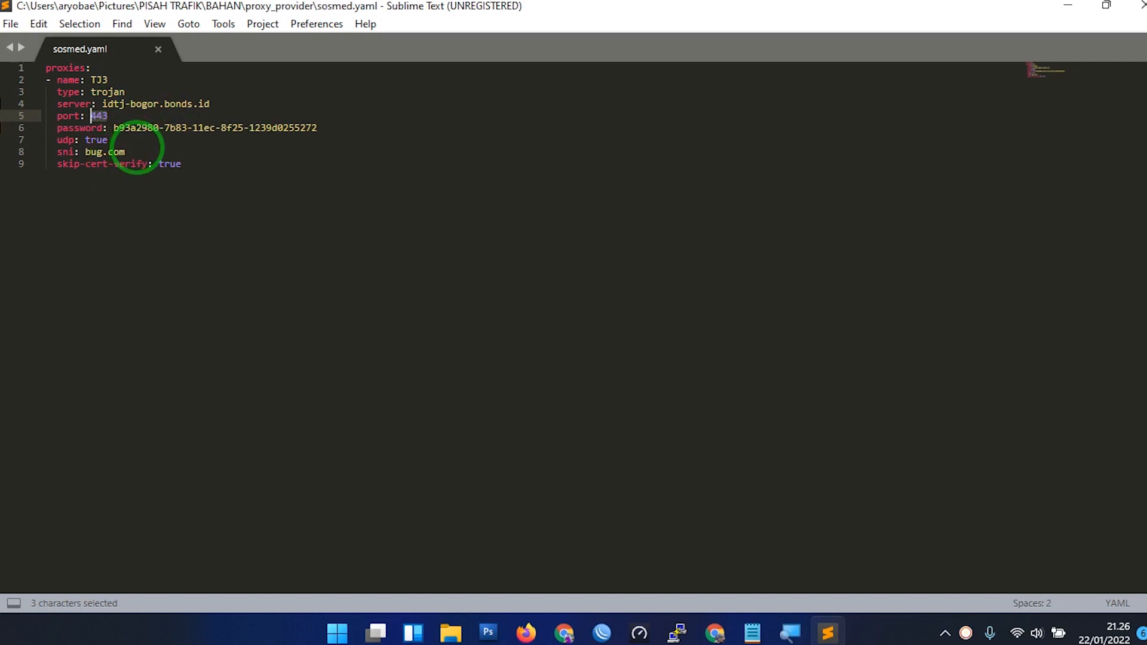
{"action": "key", "text": "ctrl+w"}
{"action": "key", "text": "ctrl+w"}
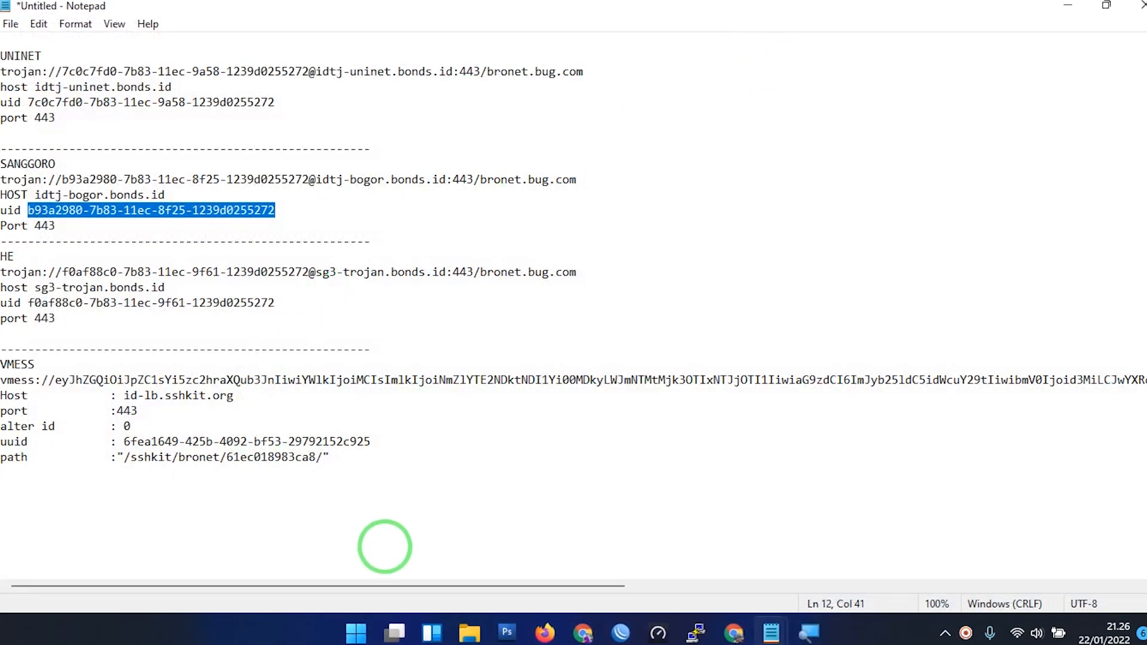
- Open streaming.yaml from the proxy_provider folder in Sublime Text and copy the HE host from the Notepad notes
{"action": "left_click", "coordinate": [469, 632]}
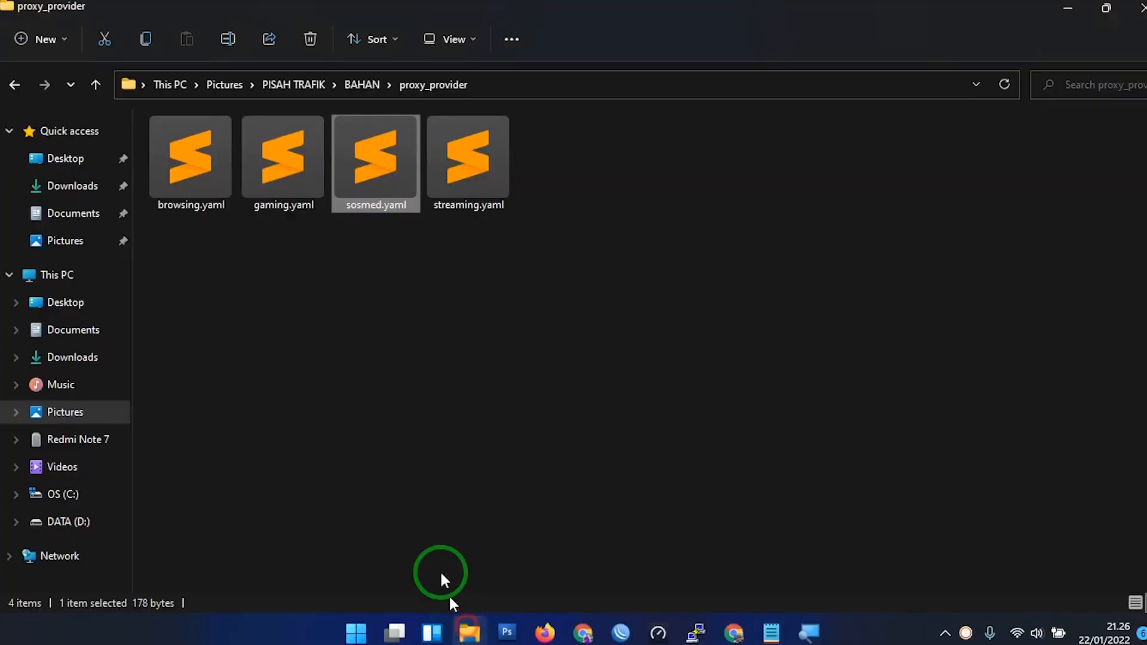
{"action": "double_click", "coordinate": [477, 171]}
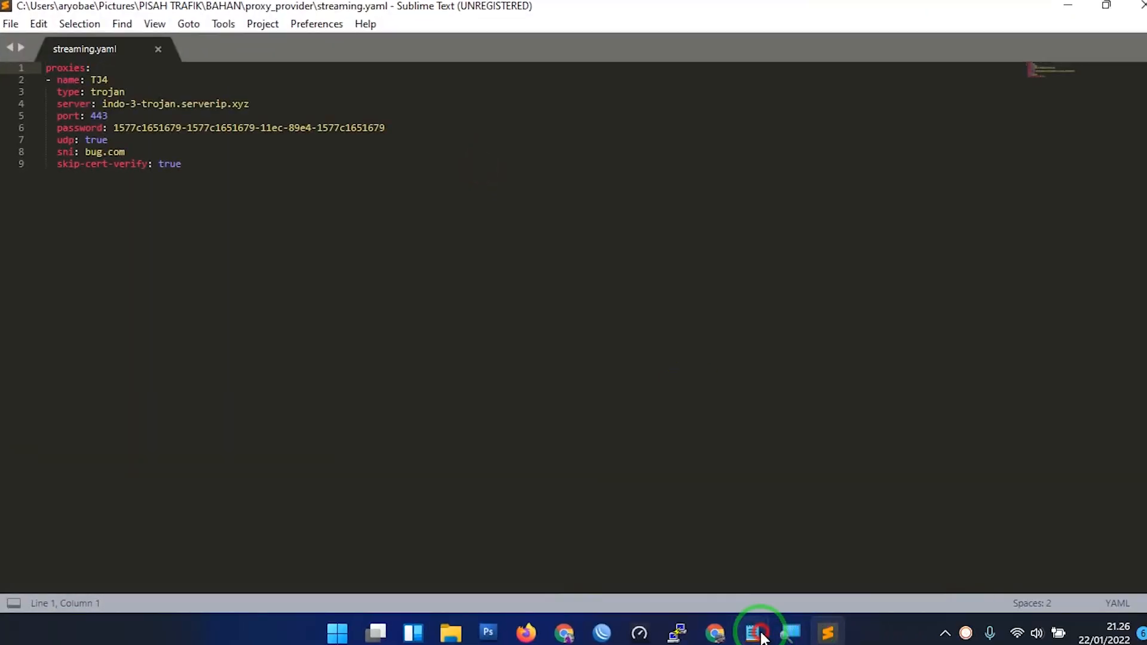
{"action": "mouse_move", "coordinate": [754, 631]}
{"action": "left_click", "coordinate": [619, 525]}
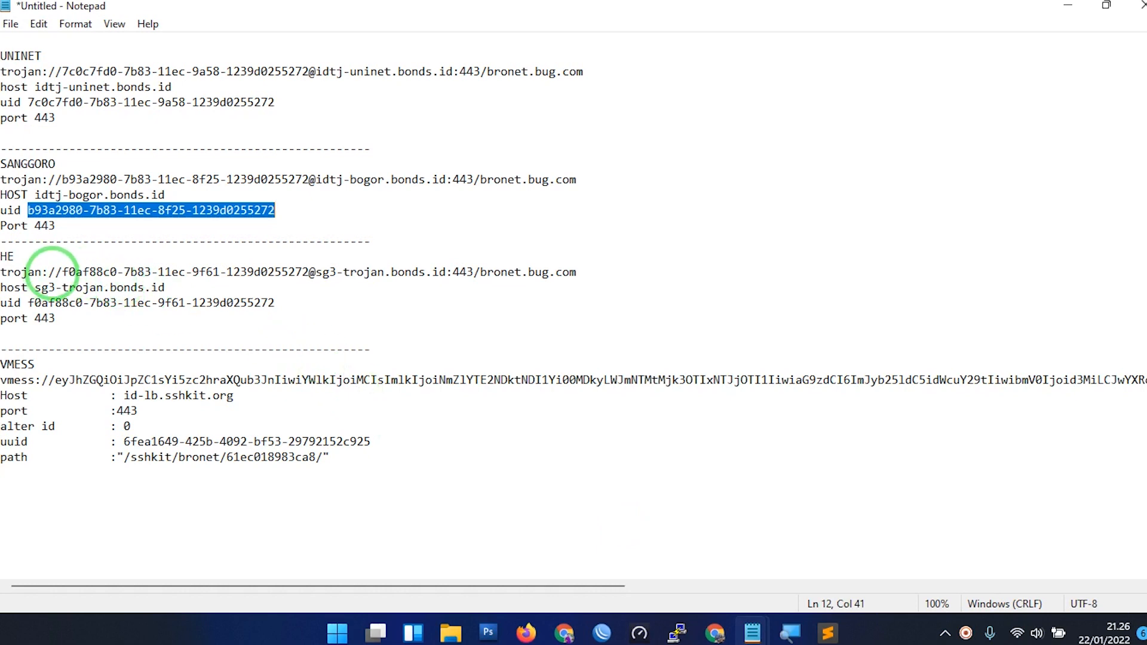
{"action": "left_click_drag", "start_coordinate": [34, 287], "coordinate": [185, 290]}
{"action": "key", "text": "ctrl+c"}
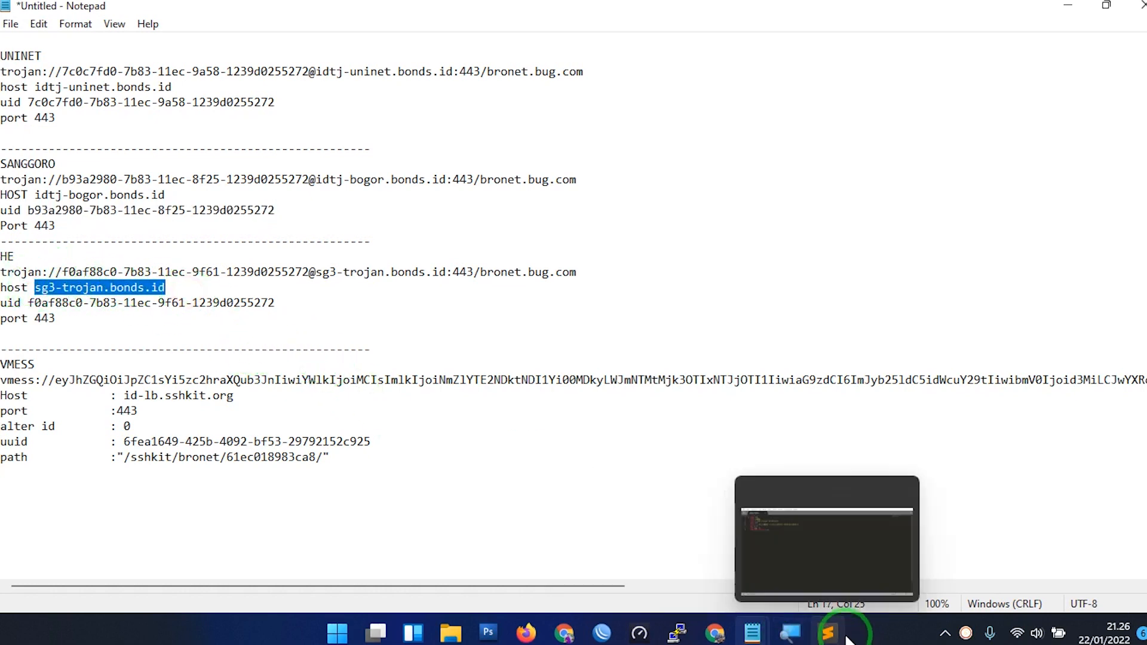
- Return to Sublime Text and replace the server value in streaming.yaml with sg3-trojan.bonds.id
{"action": "left_click", "coordinate": [827, 633]}
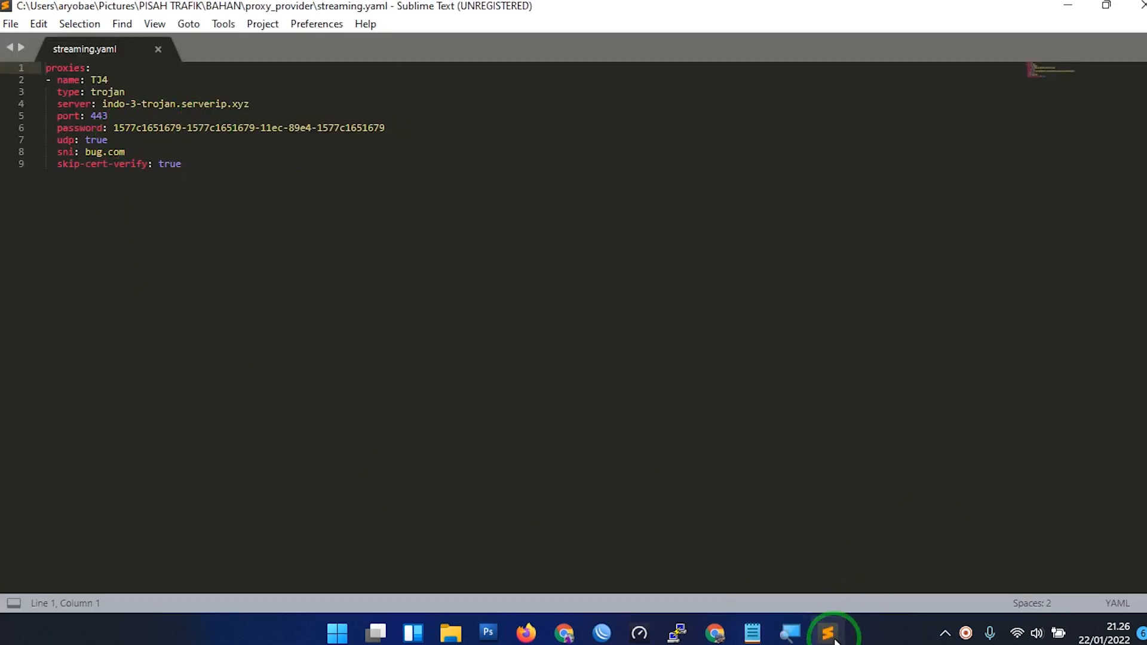
{"action": "mouse_move", "coordinate": [834, 635]}
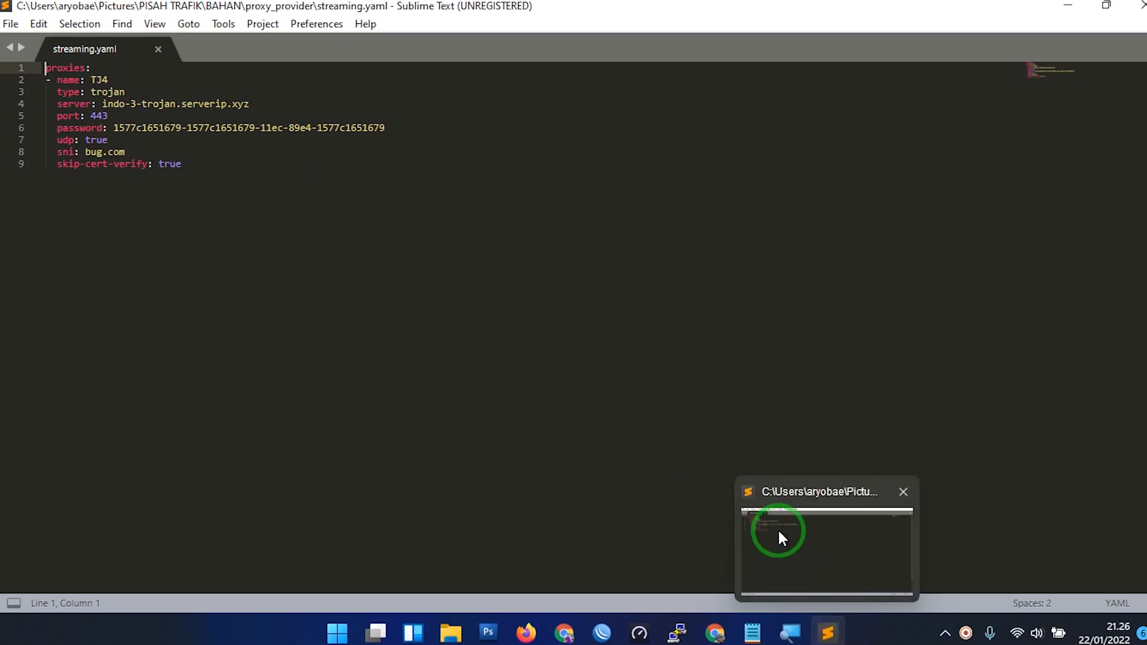
{"action": "left_click", "coordinate": [751, 628]}
{"action": "left_click", "coordinate": [729, 597]}
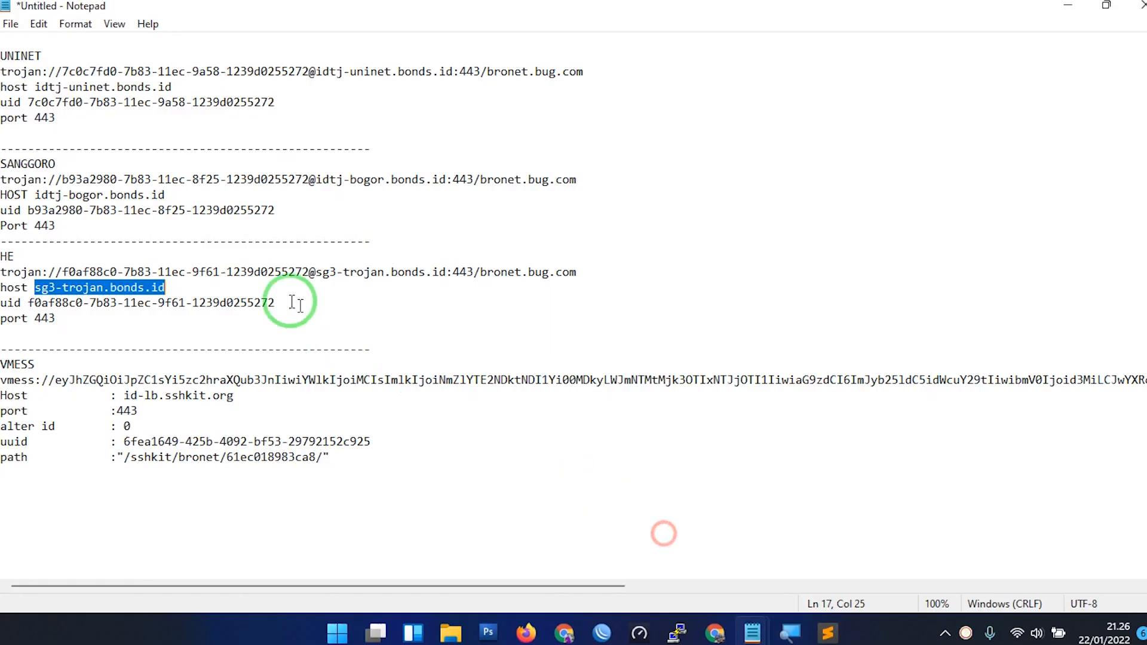
{"action": "left_click", "coordinate": [828, 636]}
{"action": "left_click", "coordinate": [827, 637]}
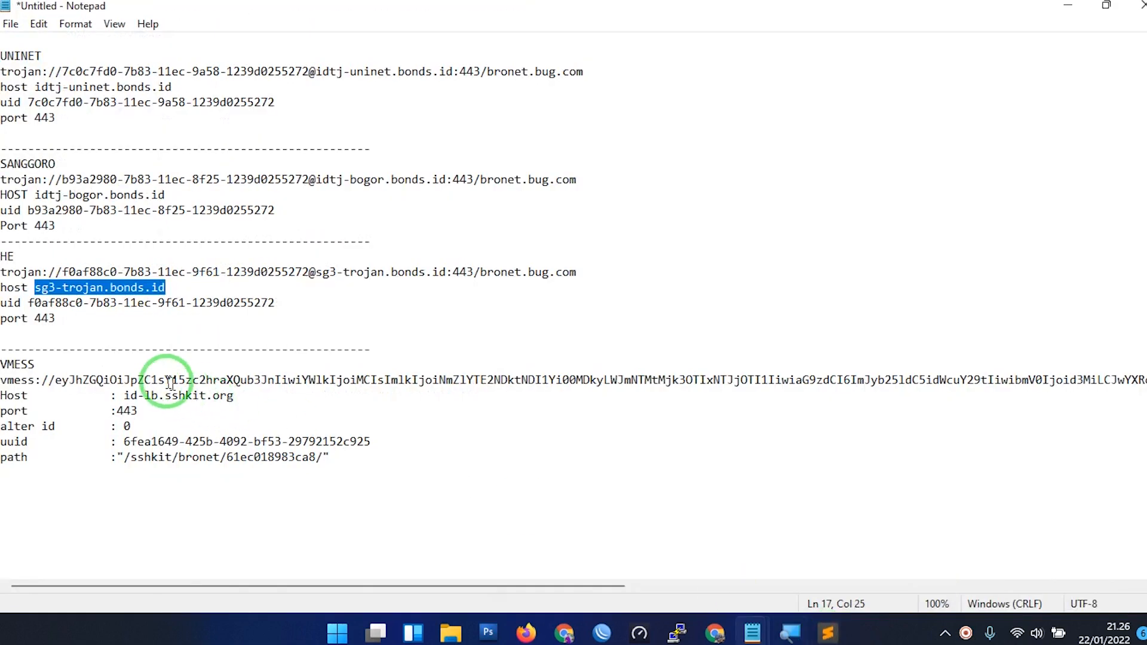
{"action": "left_click", "coordinate": [827, 631]}
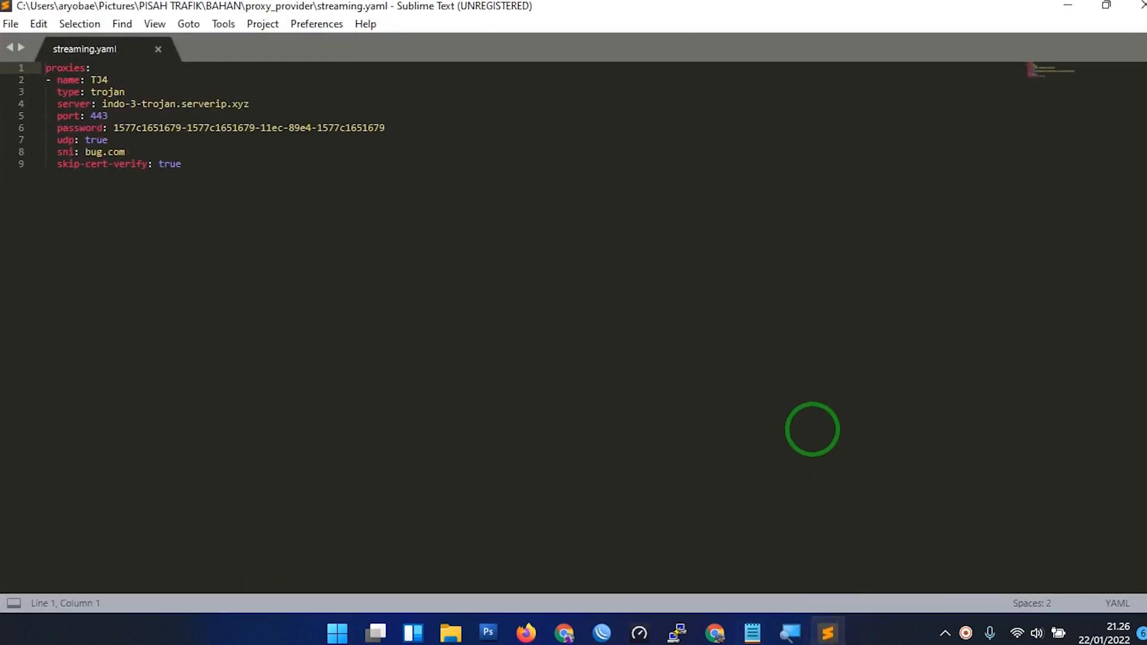
{"action": "left_click_drag", "start_coordinate": [102, 104], "coordinate": [267, 102]}
{"action": "key", "text": "ctrl+v"}
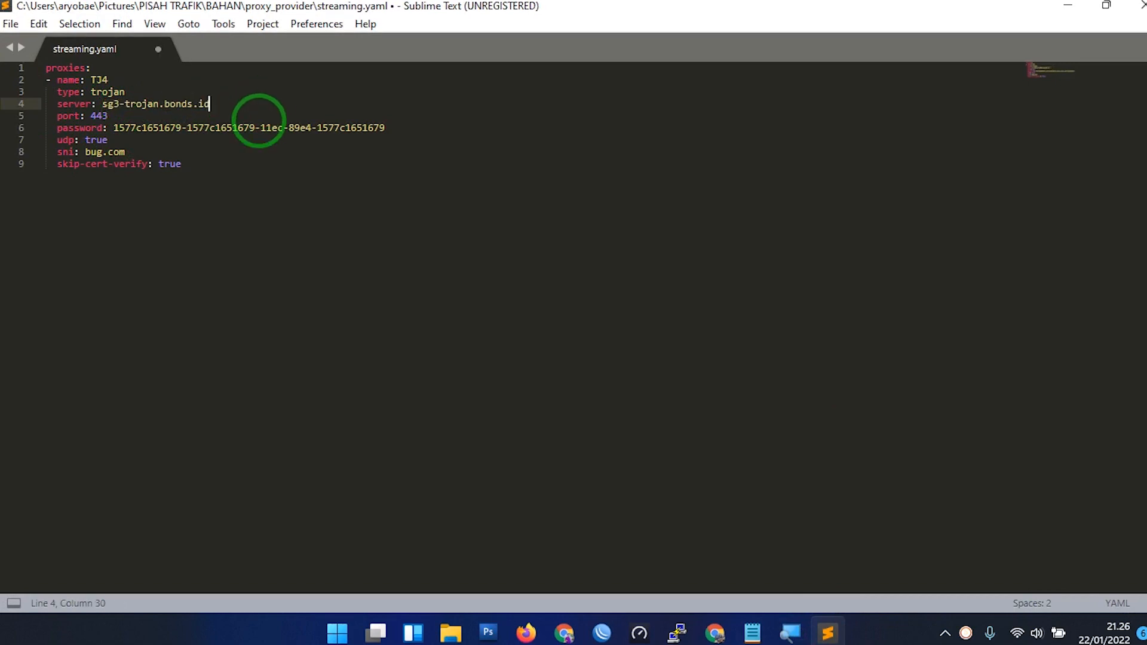
- Copy the HE uid from the Notepad notes and return to streaming.yaml in Sublime Text
{"action": "left_click", "coordinate": [751, 632]}
{"action": "left_click", "coordinate": [736, 586]}
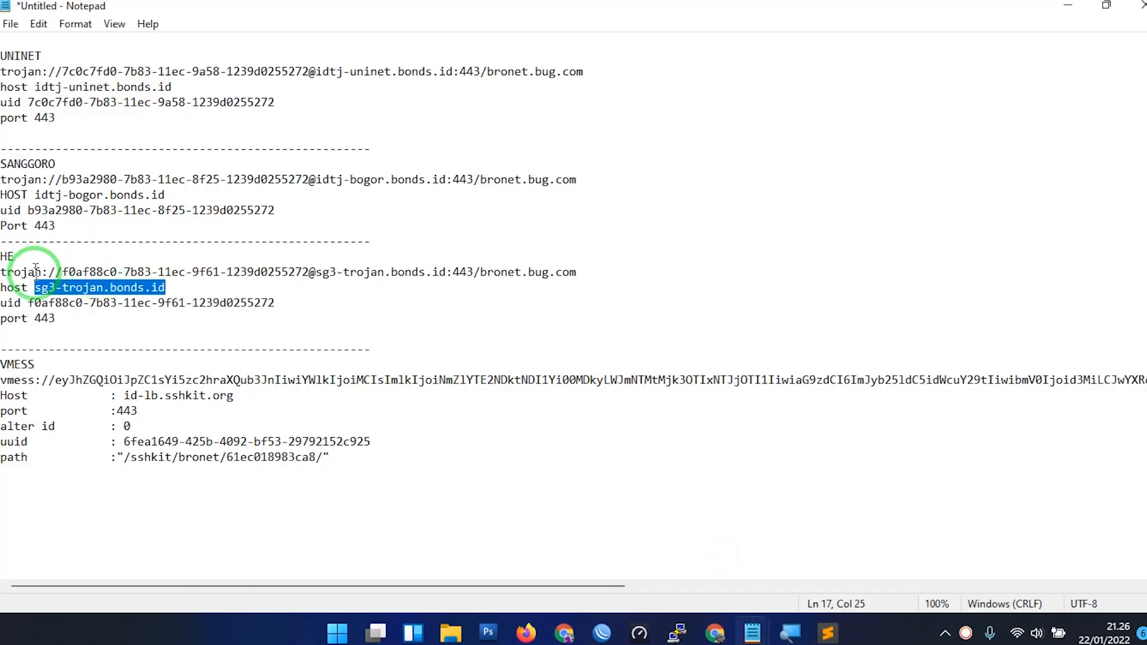
{"action": "left_click_drag", "start_coordinate": [29, 303], "coordinate": [320, 306]}
{"action": "left_click", "coordinate": [827, 632]}
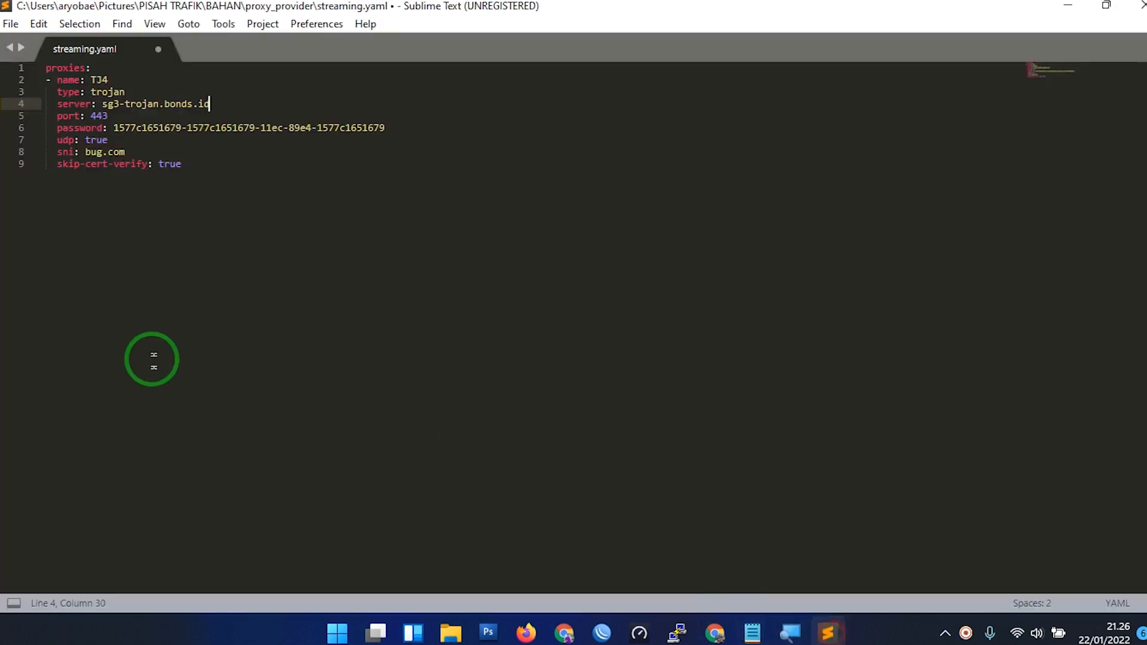
{"action": "mouse_move", "coordinate": [109, 127]}
{"action": "left_mouse_down"}
{"action": "mouse_move", "coordinate": [424, 121]}
{"action": "mouse_move", "coordinate": [113, 128]}
{"action": "left_mouse_up"}
{"action": "key", "text": "ctrl+v"}
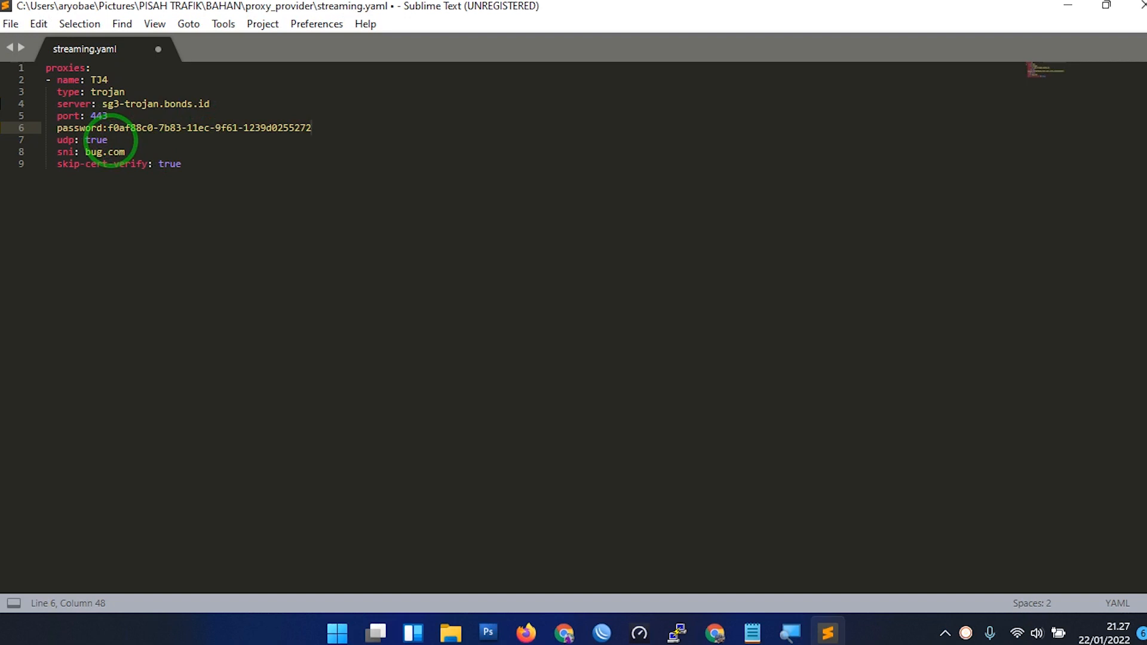
{"action": "key", "text": "ctrl+z"}
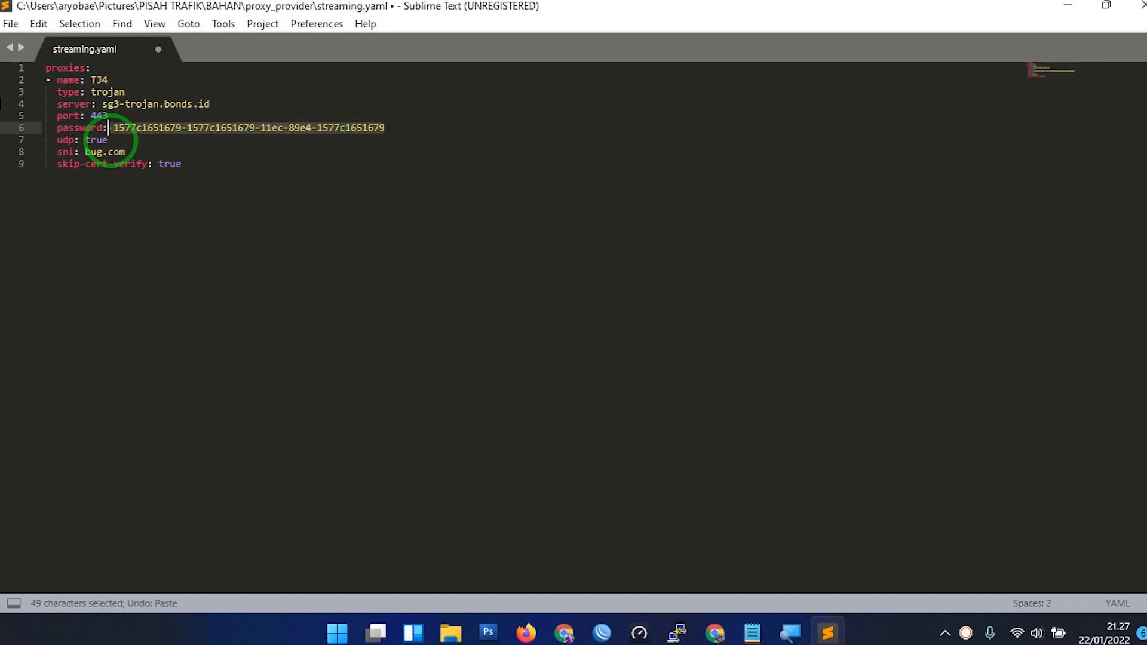
- Replace only the password value in streaming.yaml with the copied HE uid, keeping the space after the colon, and check the sni entry
{"action": "double_click", "coordinate": [116, 125]}
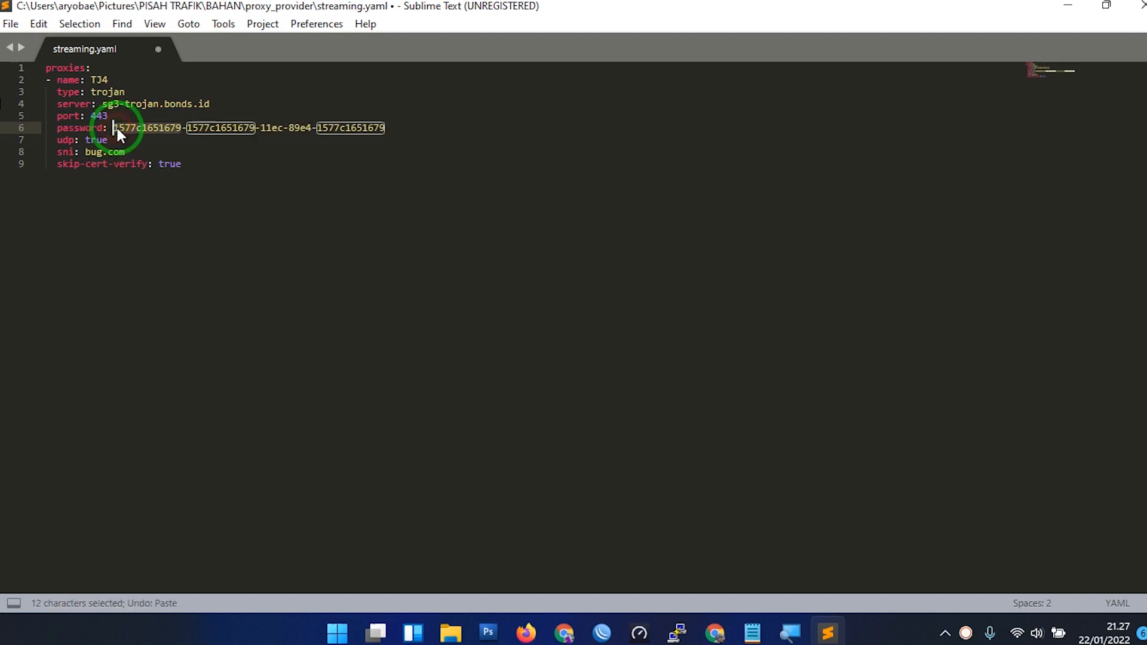
{"action": "left_click", "coordinate": [389, 127], "text": "shift"}
{"action": "key", "text": "ctrl+v"}
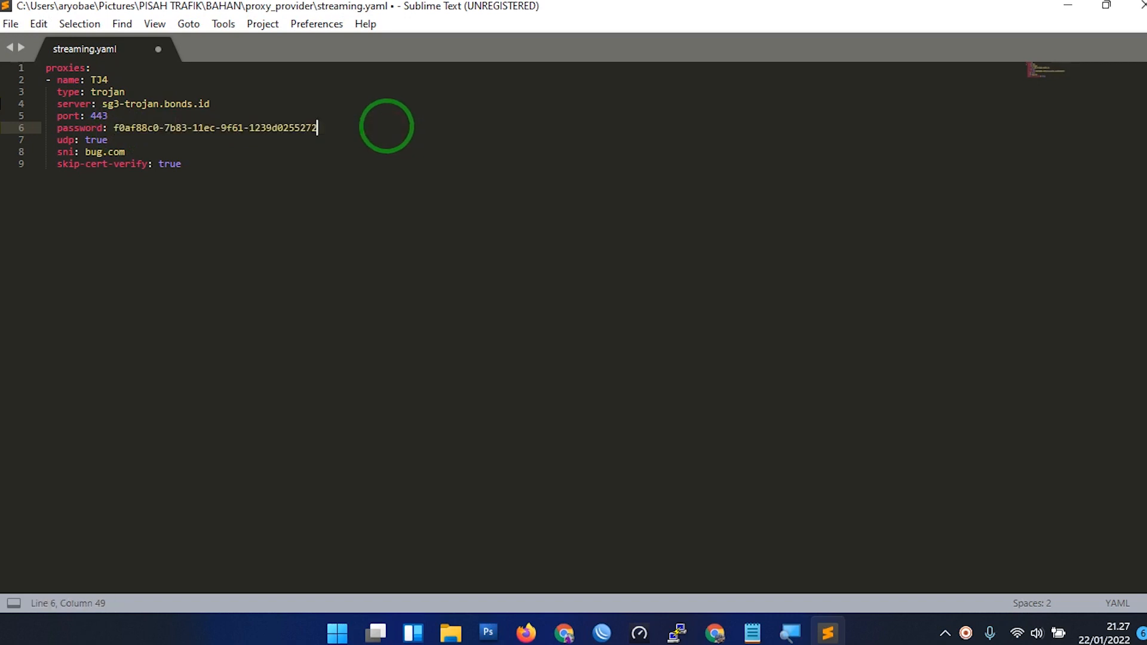
{"action": "triple_click", "coordinate": [73, 128]}
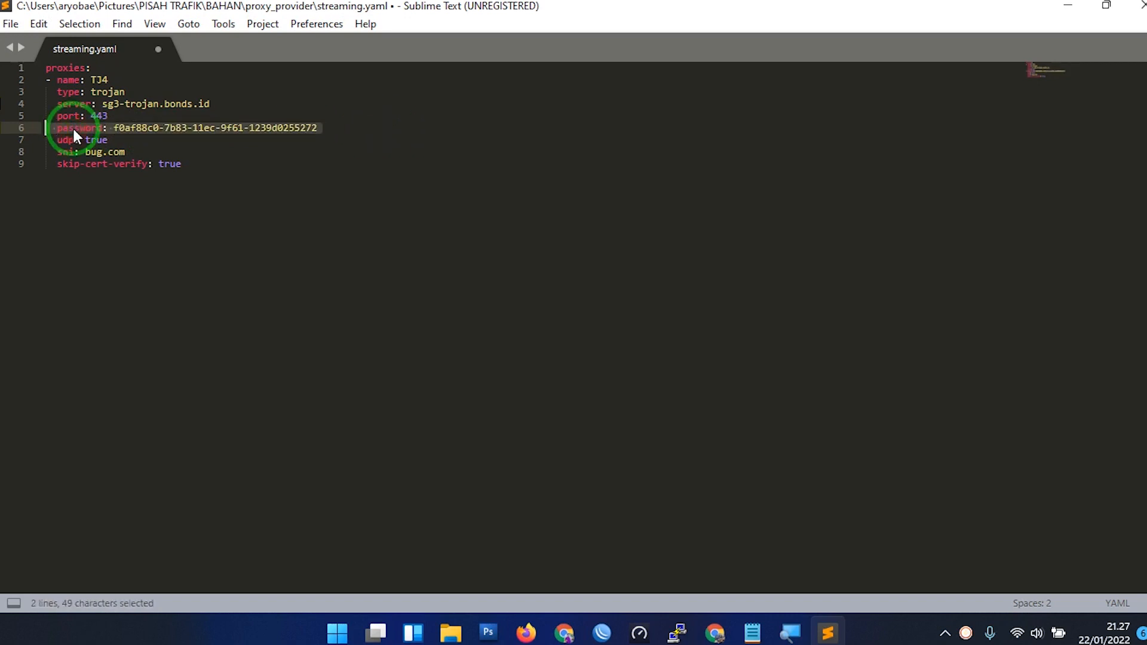
{"action": "left_click", "coordinate": [137, 150]}
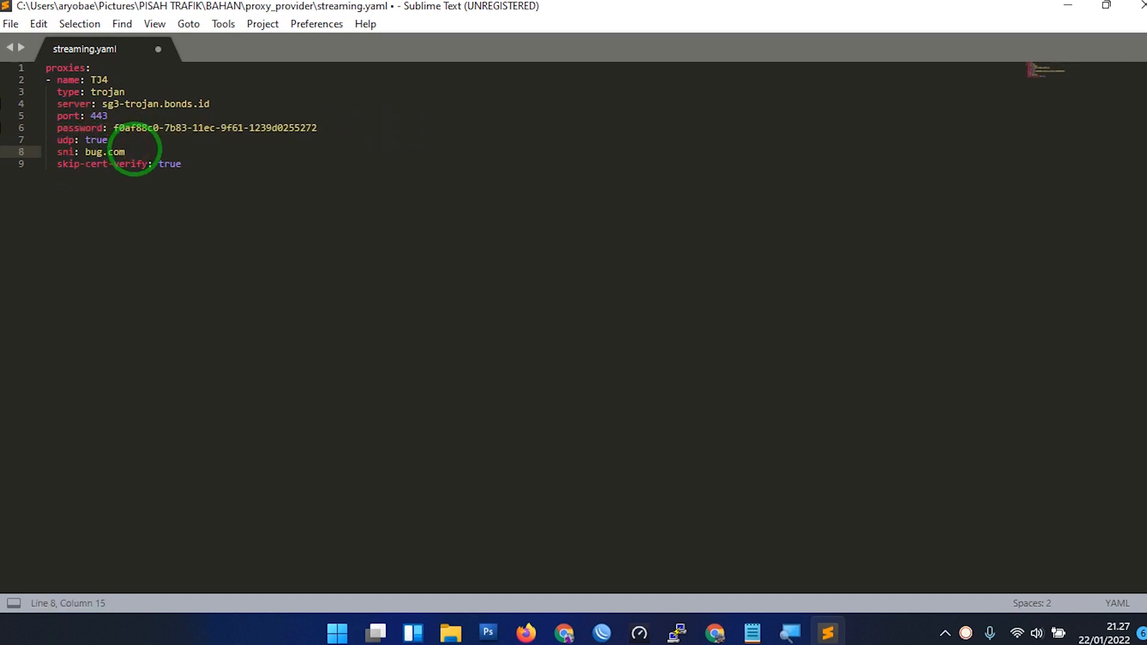
- Save and close streaming.yaml, reopen it from the proxy_provider folder, and copy its lines from type through skip-cert-verify
{"action": "key", "text": "ctrl+s"}
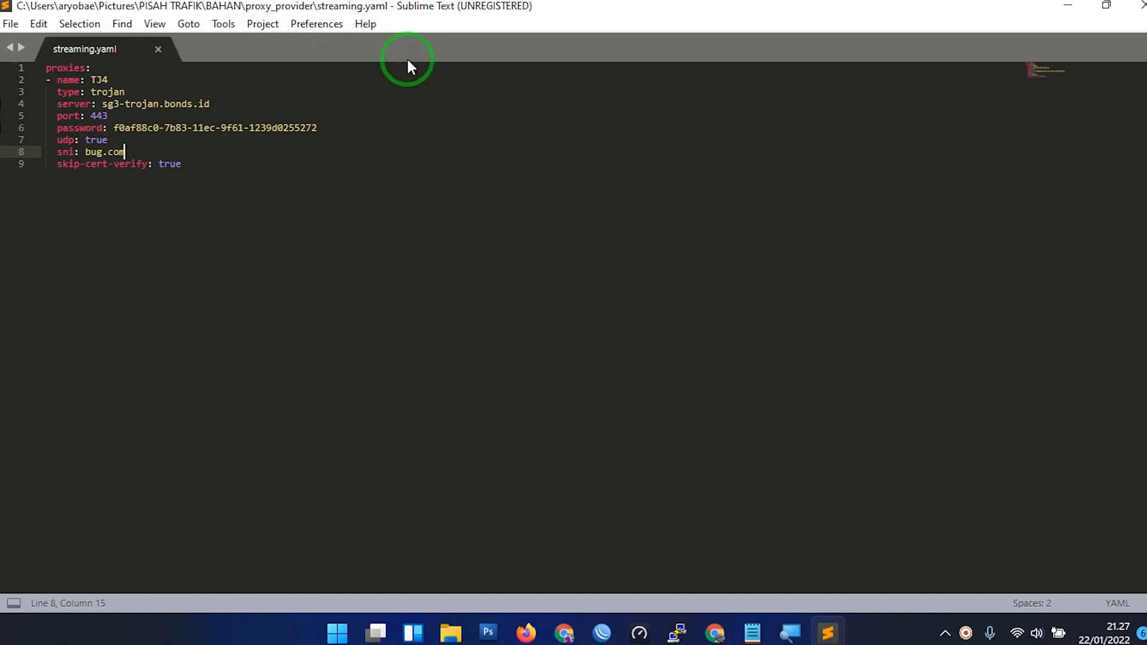
{"action": "key", "text": "ctrl+w"}
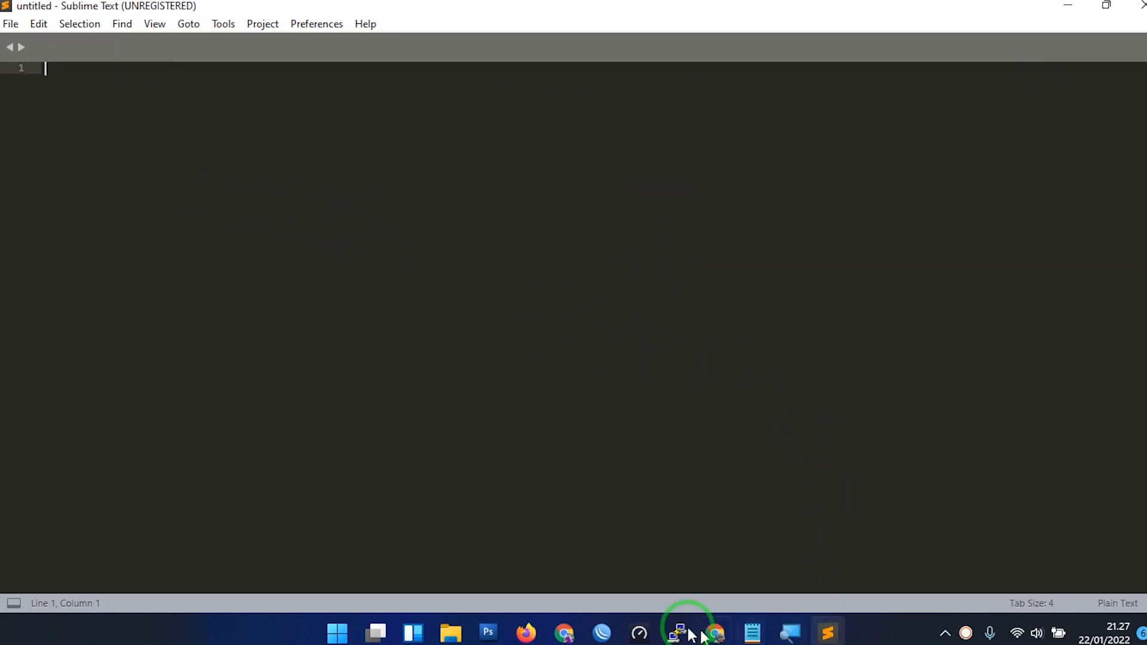
{"action": "left_click", "coordinate": [451, 633]}
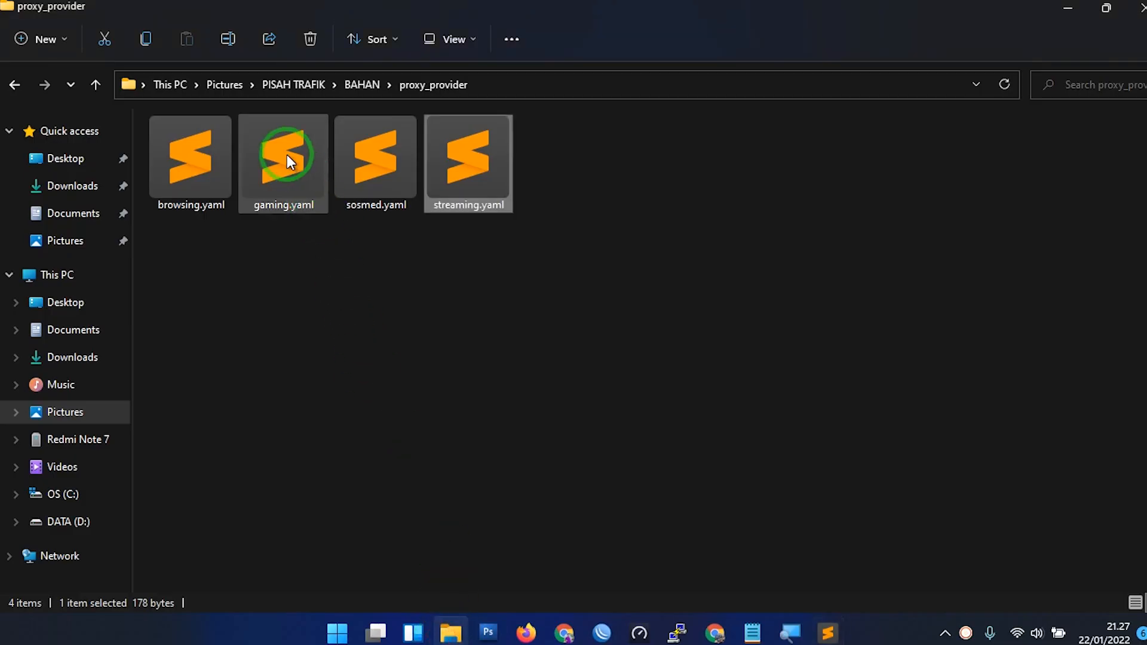
{"action": "double_click", "coordinate": [467, 173]}
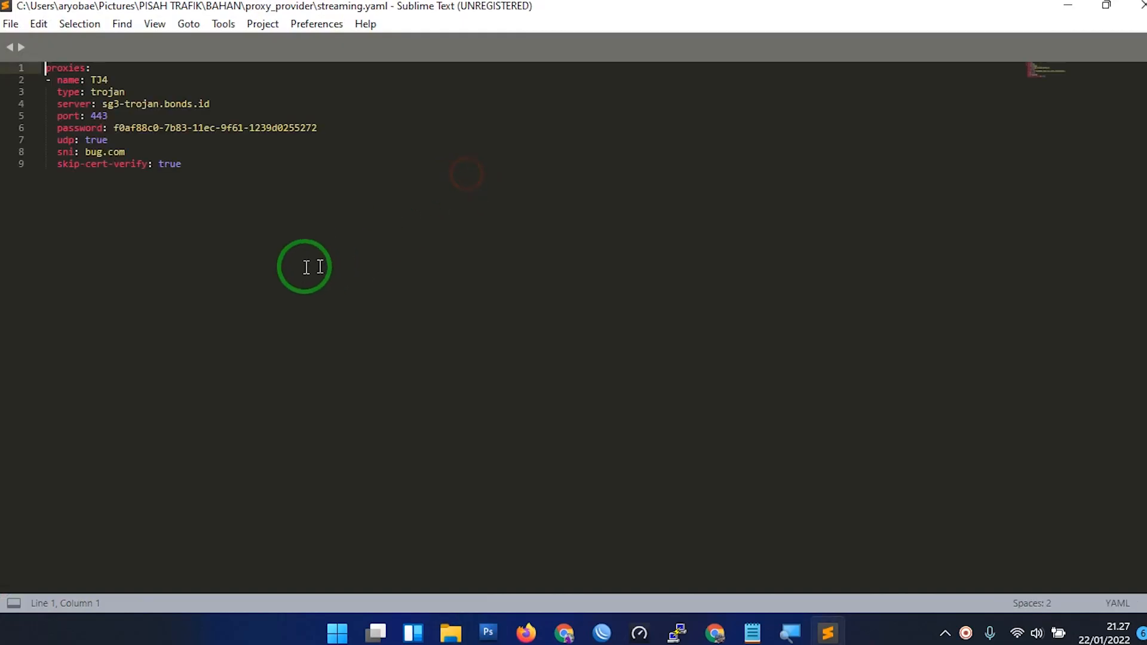
{"action": "left_click_drag", "start_coordinate": [295, 258], "coordinate": [27, 91]}
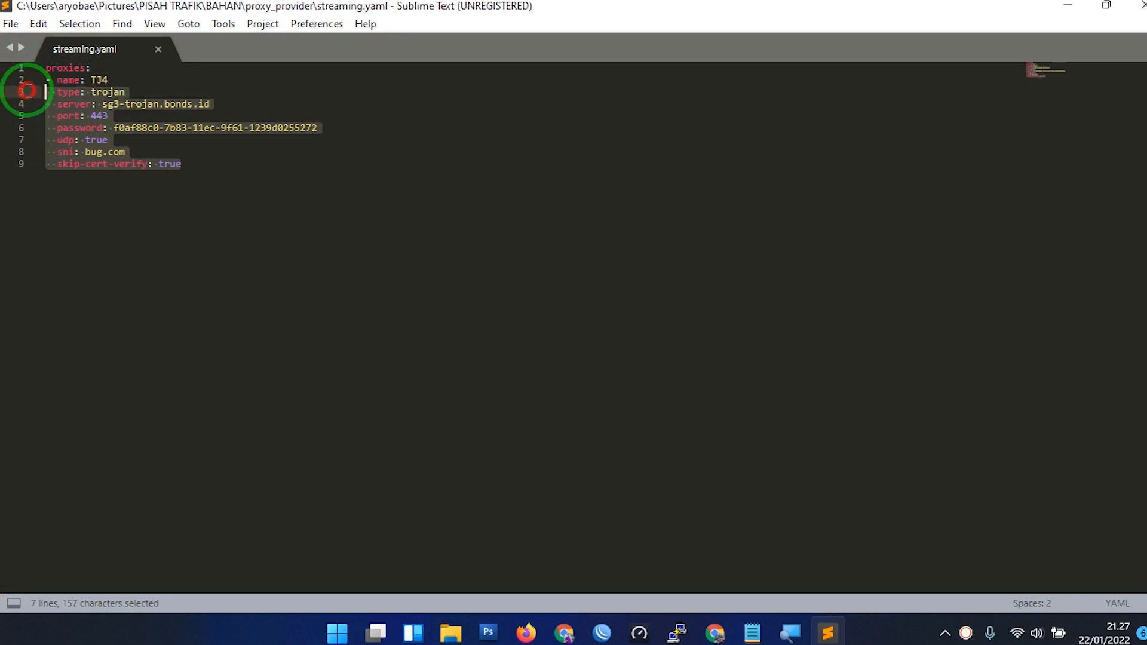
{"action": "key", "text": "ctrl+c"}
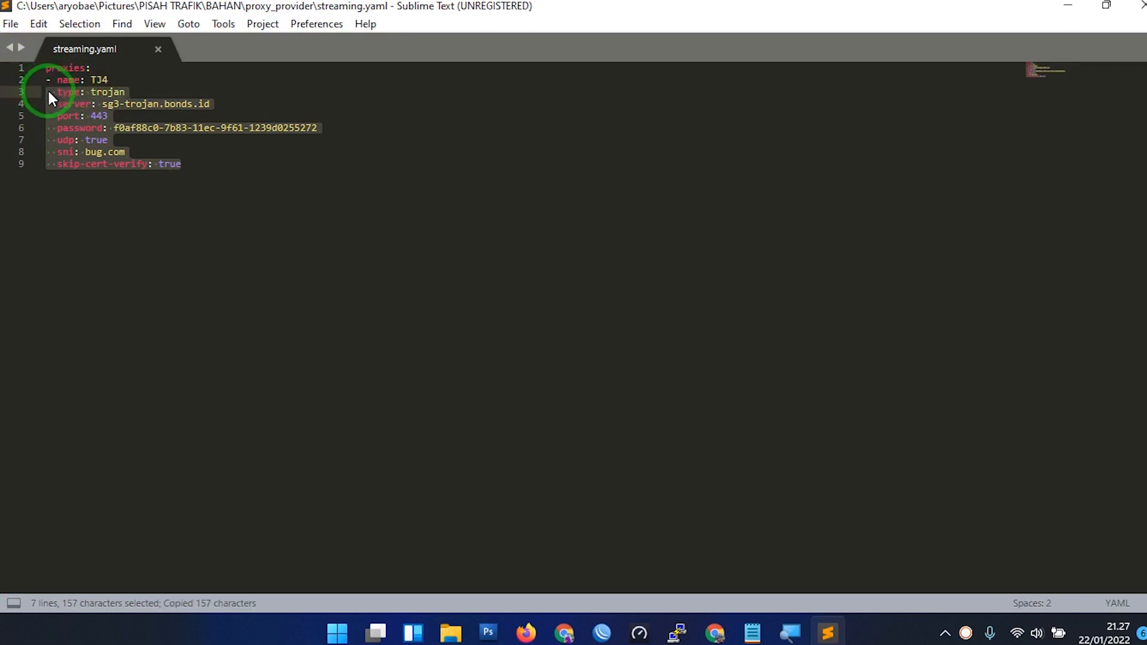
{"action": "left_click", "coordinate": [122, 77]}
{"action": "left_click", "coordinate": [1139, 6]}
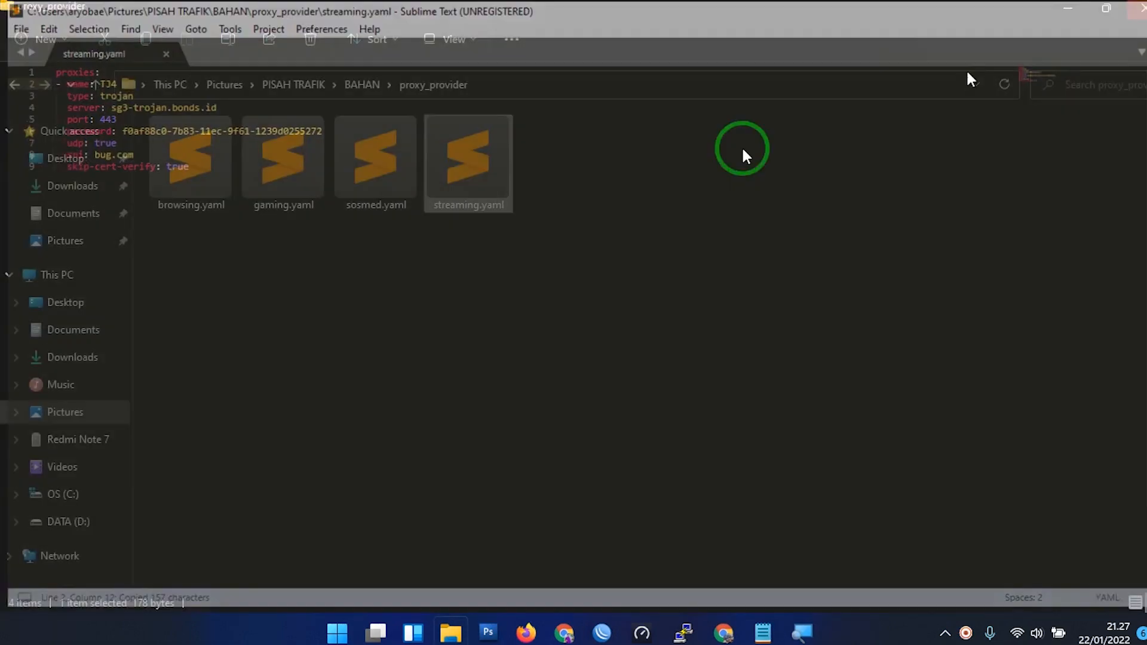
- Replace the lines below the name in gaming.yaml with the copied trojan settings, including server and password values, and save the file
{"action": "left_click", "coordinate": [259, 160]}
{"action": "double_click", "coordinate": [259, 160]}
{"action": "left_click_drag", "start_coordinate": [141, 191], "coordinate": [31, 95]}
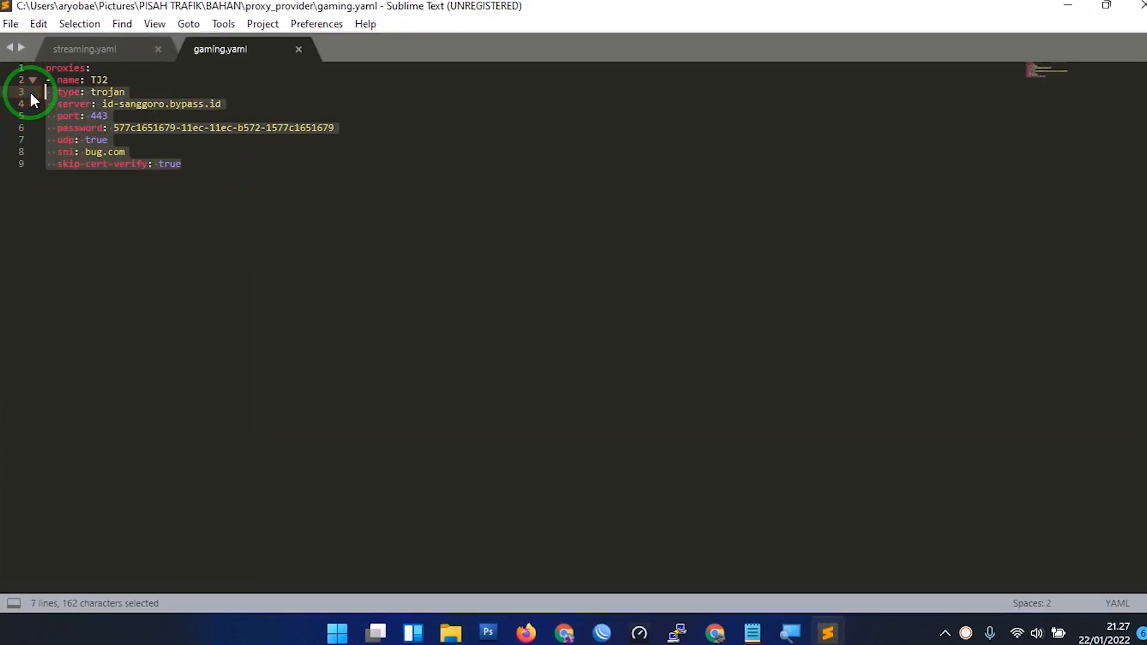
{"action": "key", "text": "ctrl+v"}
{"action": "key", "text": "ctrl+s"}
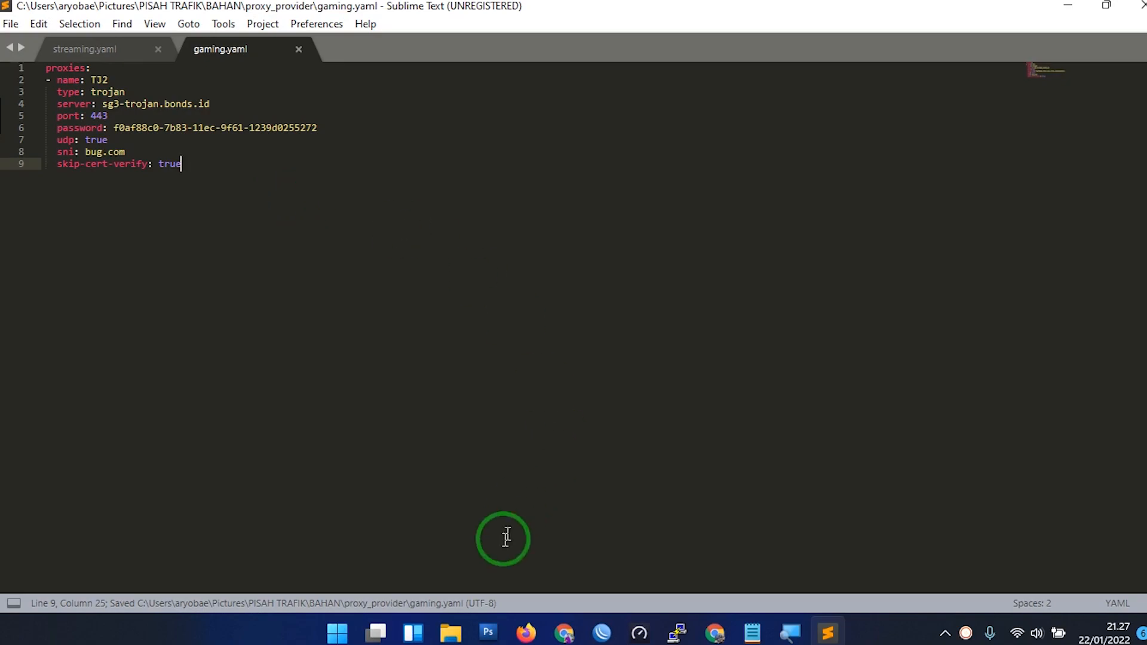
- Open sosmed.yaml, streaming.yaml and browsing.yaml from the proxy_provider folder and examine the sni entries in browsing.yaml and streaming.yaml
{"action": "left_click", "coordinate": [452, 630]}
{"action": "double_click", "coordinate": [358, 149]}
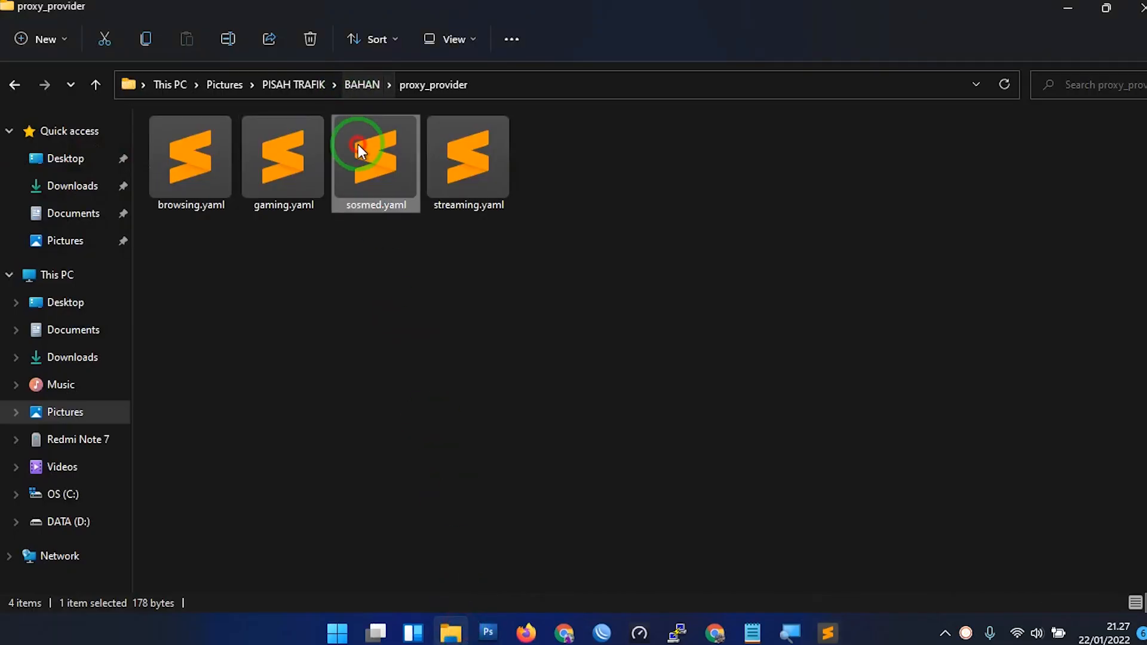
{"action": "left_click", "coordinate": [448, 635]}
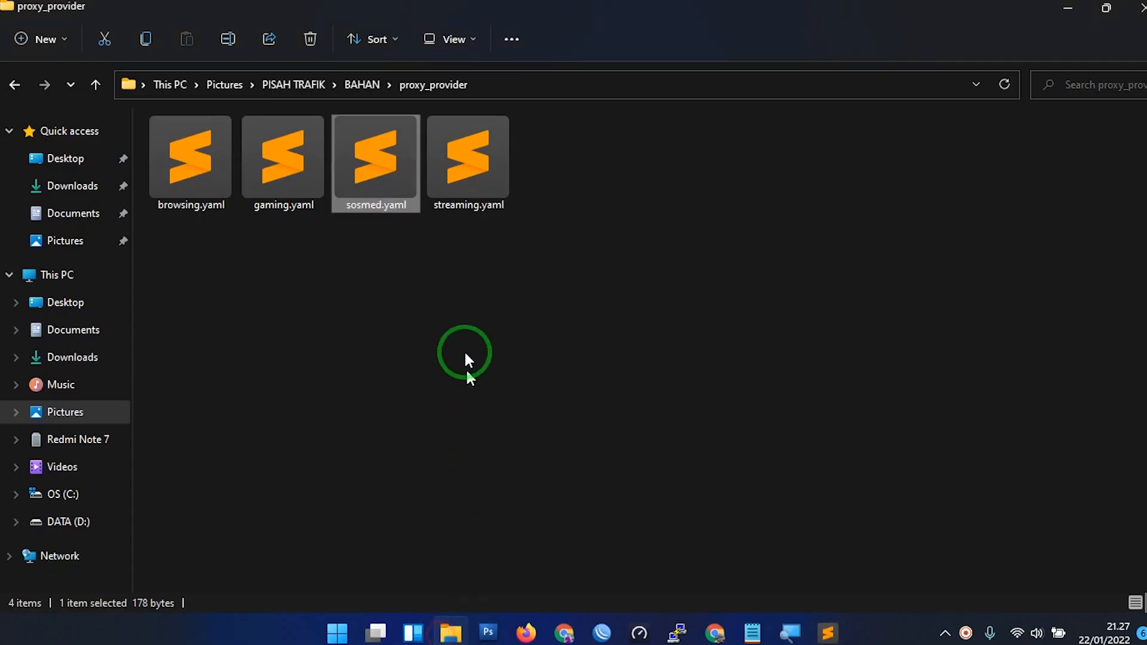
{"action": "double_click", "coordinate": [473, 186]}
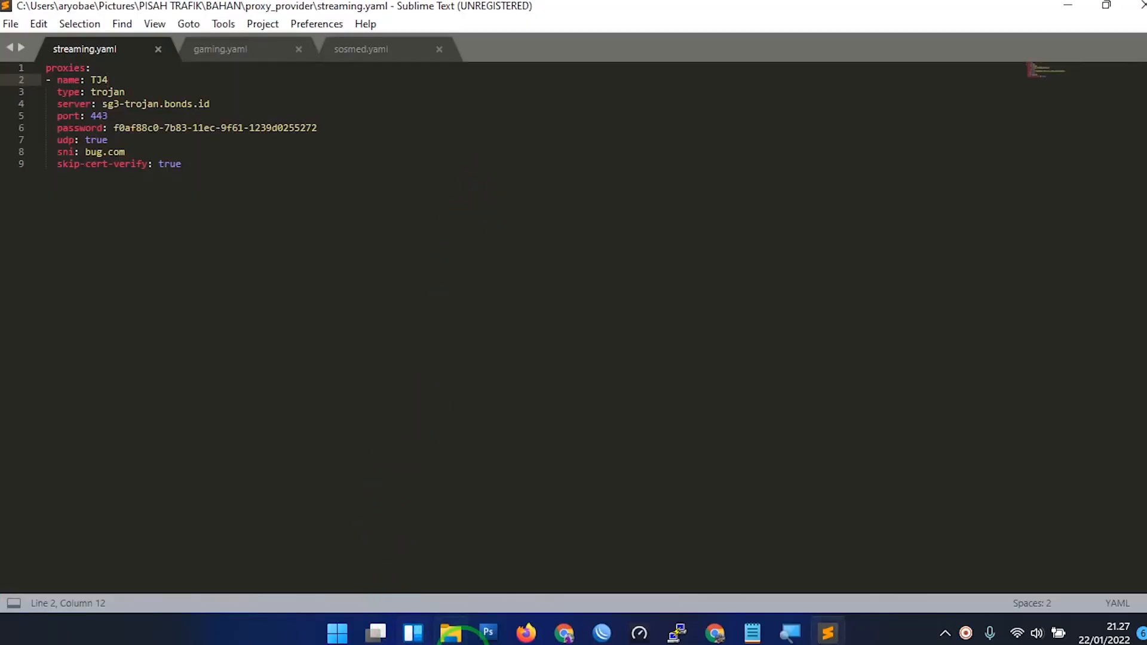
{"action": "left_click", "coordinate": [459, 639]}
{"action": "double_click", "coordinate": [187, 174]}
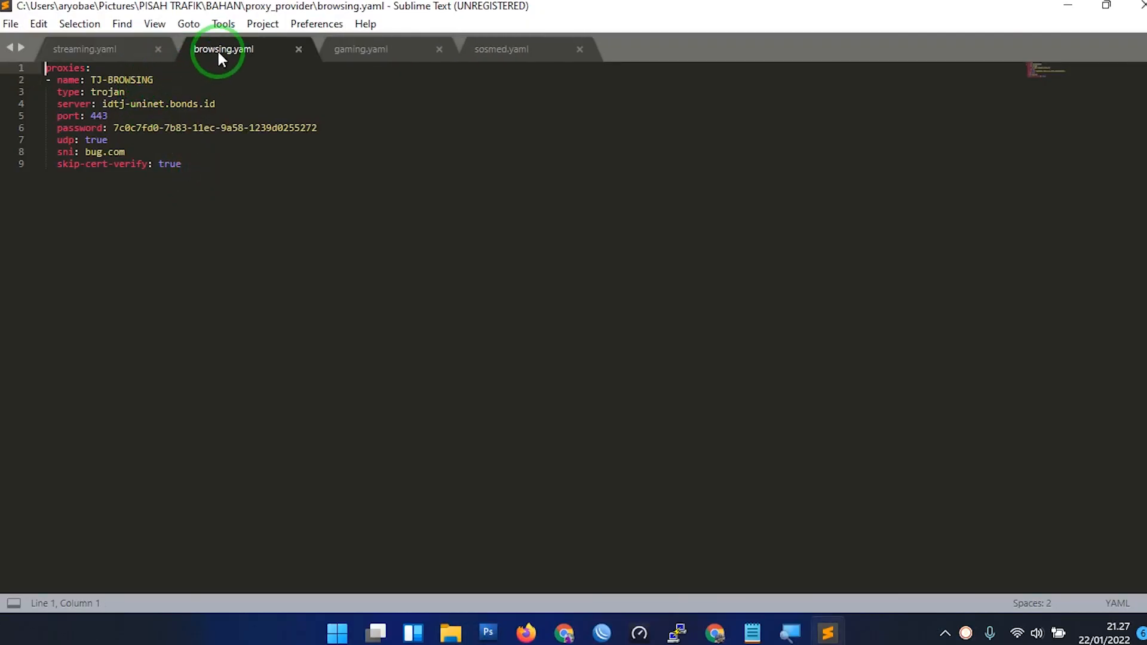
{"action": "left_click_drag", "start_coordinate": [125, 153], "coordinate": [85, 153]}
{"action": "left_click", "coordinate": [77, 39]}
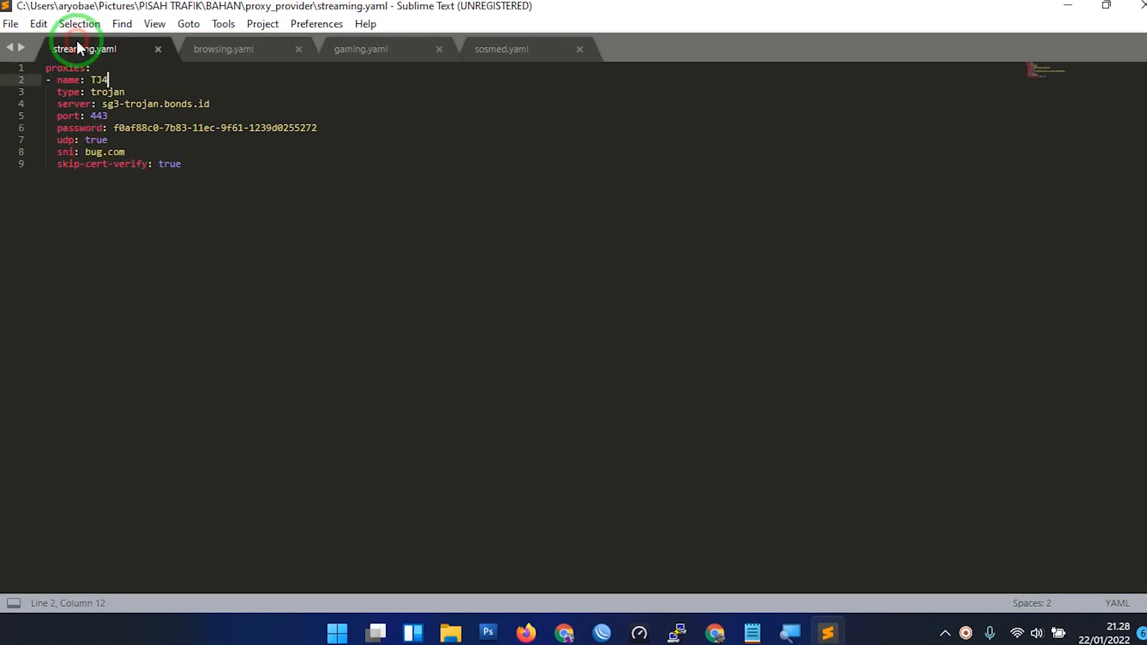
{"action": "left_click_drag", "start_coordinate": [125, 153], "coordinate": [85, 153]}
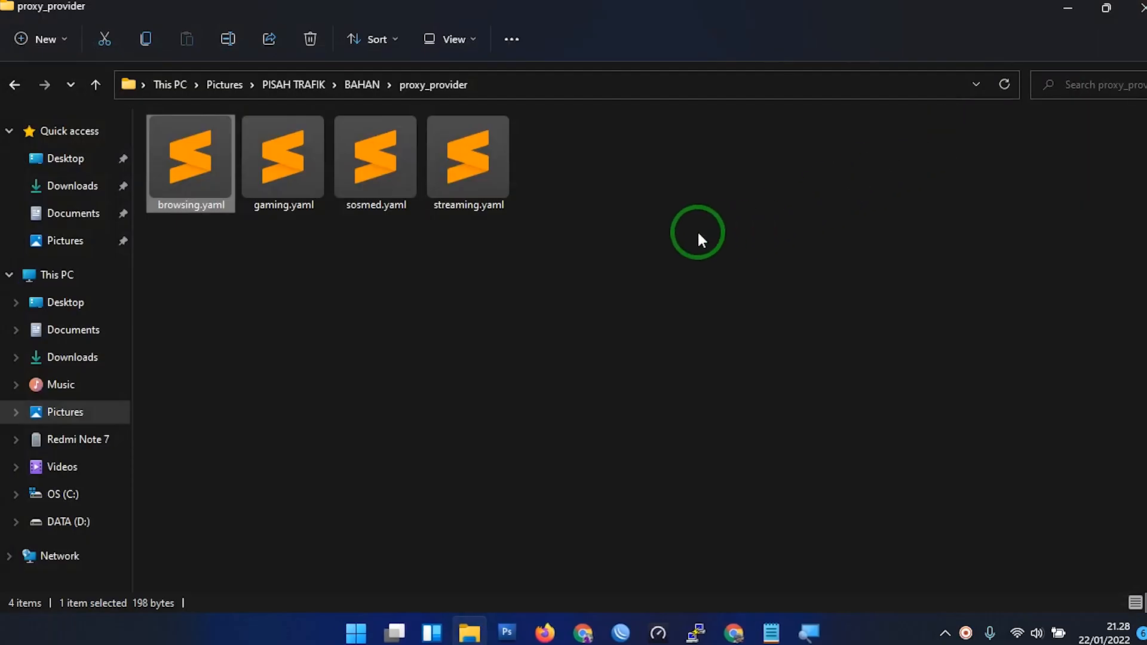
- Go to the rule_provider folder inside BAHAN, examine the game domain rules in gaming.yaml, and close the file
{"action": "left_click_drag", "start_coordinate": [559, 179], "coordinate": [176, 173]}
{"action": "key", "text": "alt+Up"}
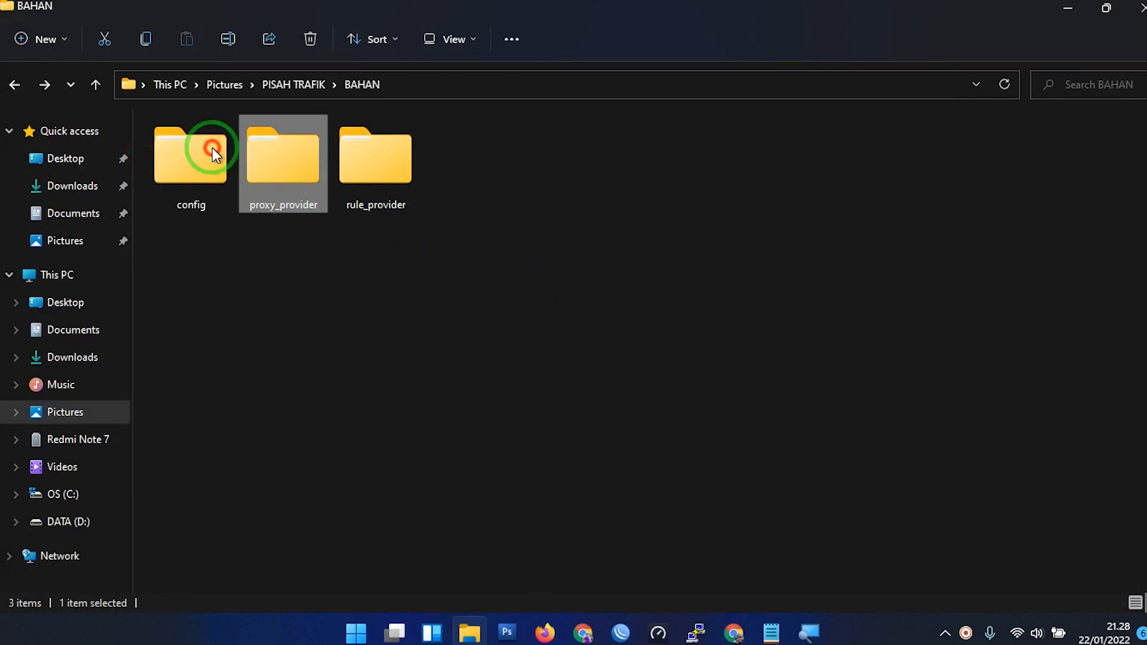
{"action": "double_click", "coordinate": [393, 165]}
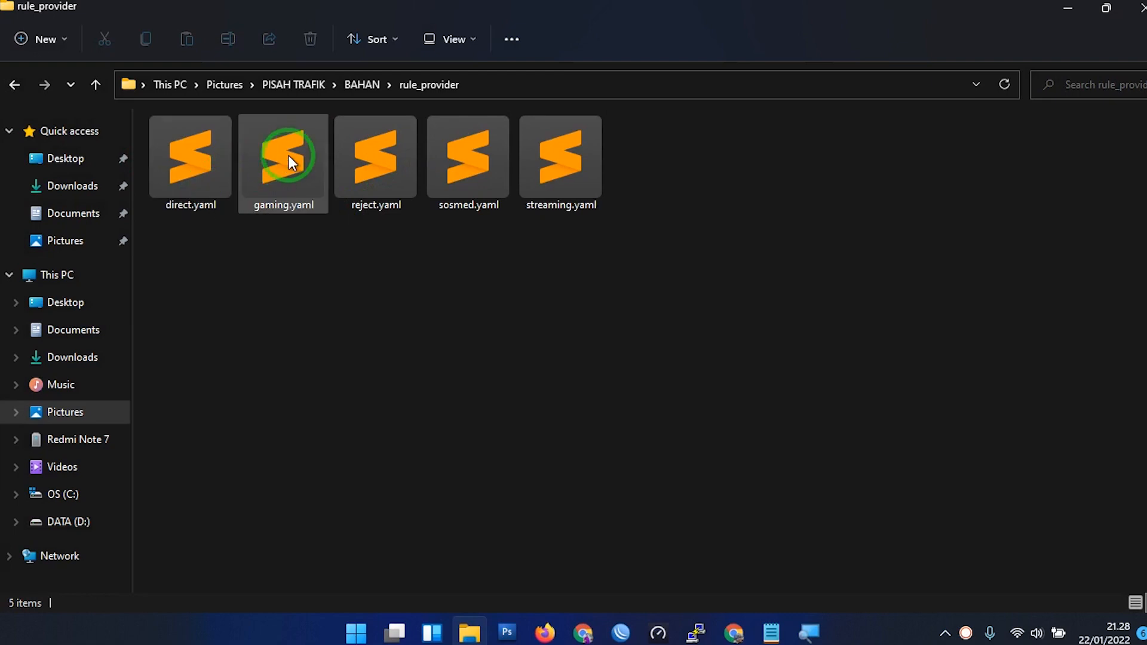
{"action": "double_click", "coordinate": [289, 155]}
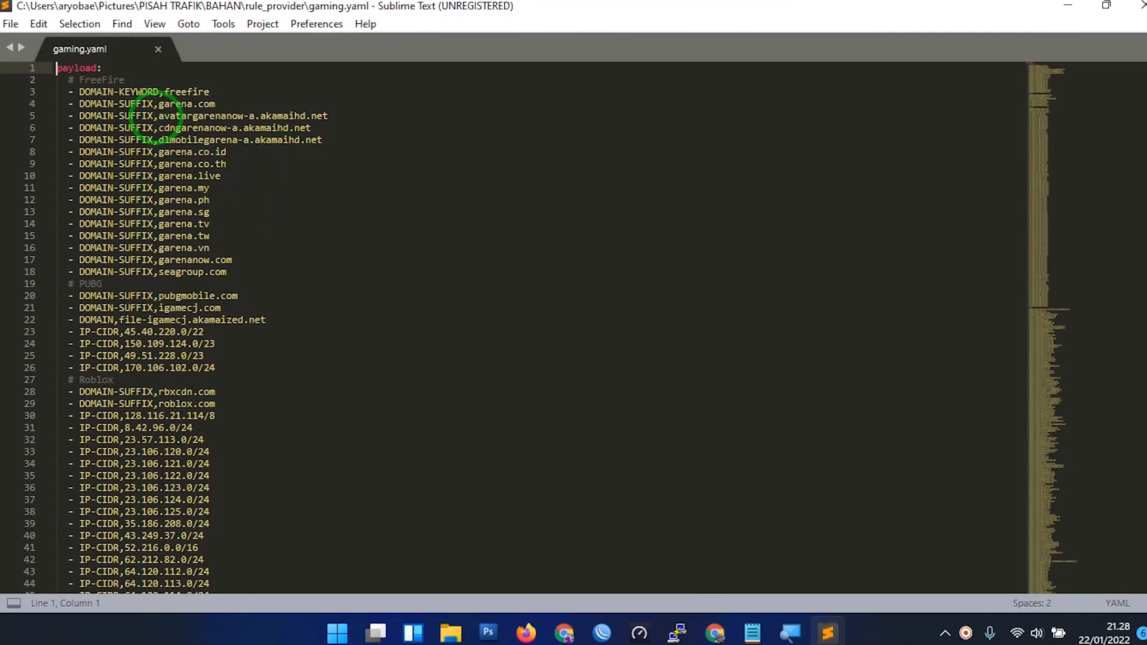
{"action": "left_click_drag", "start_coordinate": [158, 116], "coordinate": [364, 124]}
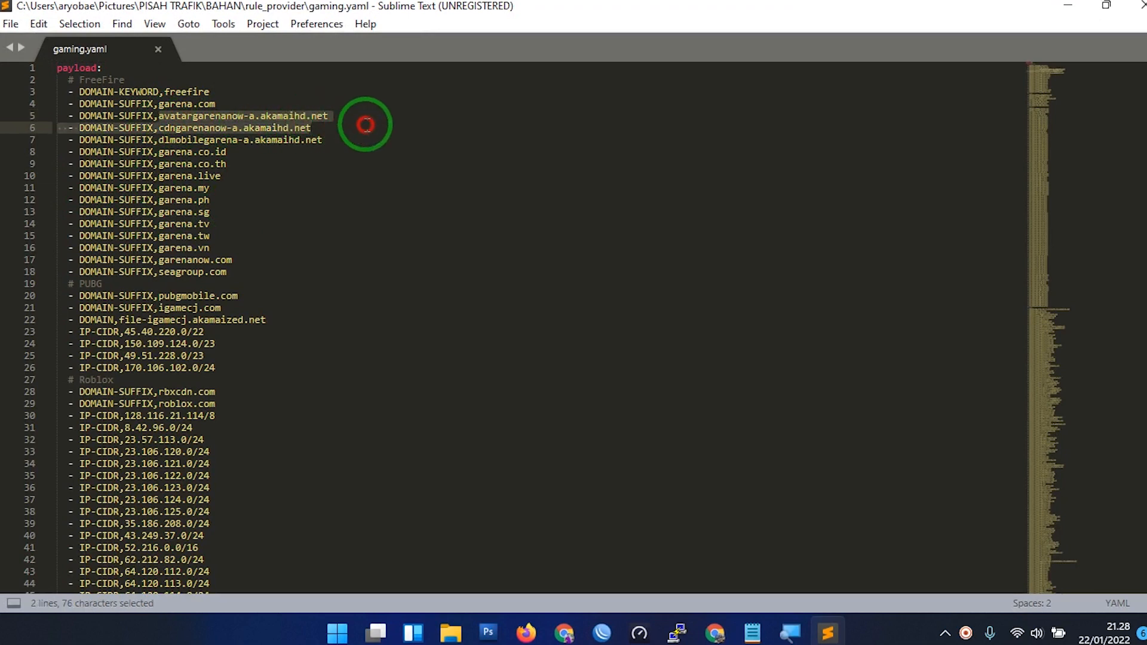
{"action": "key", "text": "ctrl+w"}
{"action": "key", "text": "ctrl+w"}
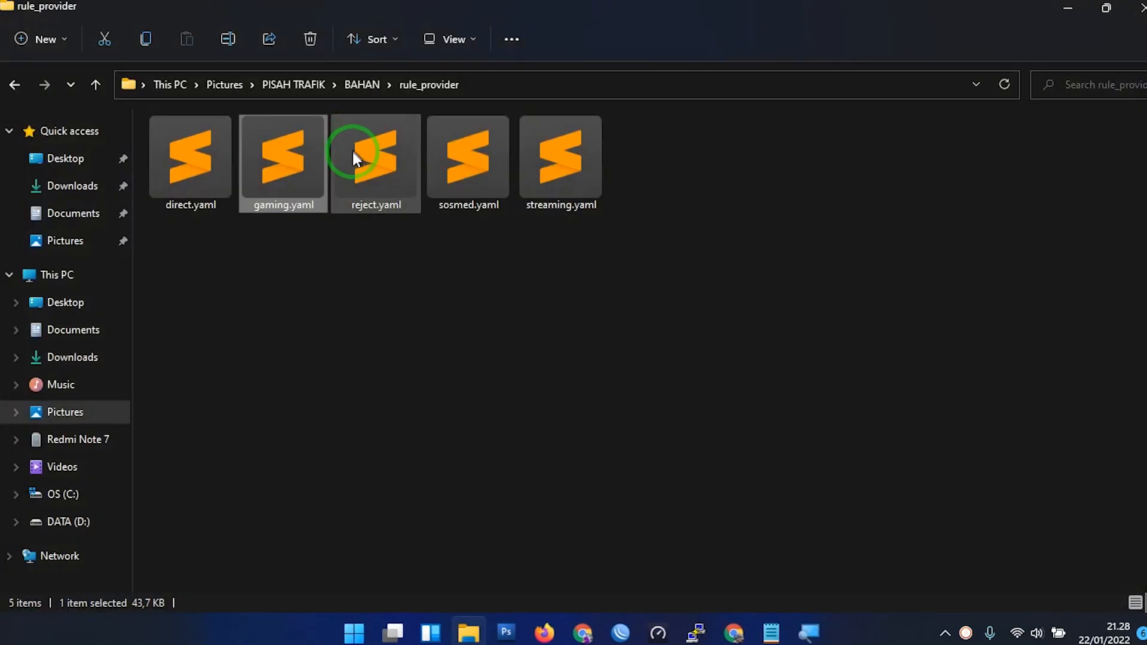
- Open sosmed.yaml from rule_provider, review the social media rules from Instagram to Twitter, and close Sublime Text
{"action": "double_click", "coordinate": [490, 157]}
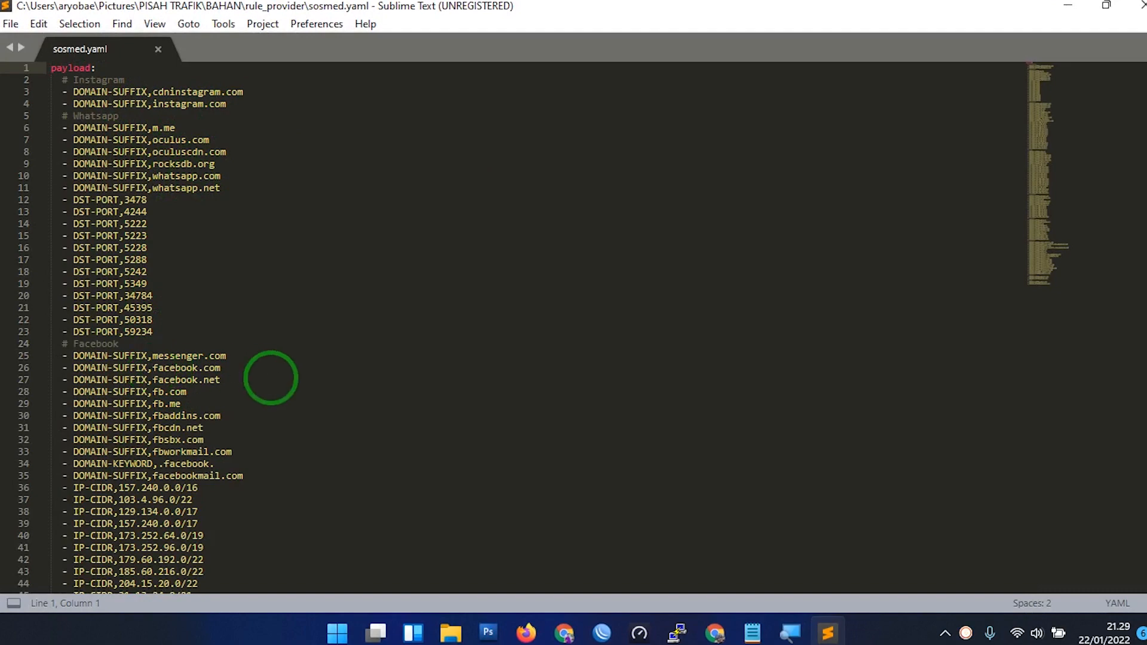
{"action": "scroll", "coordinate": [315, 358], "scroll_direction": "down", "scroll_amount": 16}
{"action": "scroll", "coordinate": [325, 320], "scroll_direction": "down", "scroll_amount": 4}
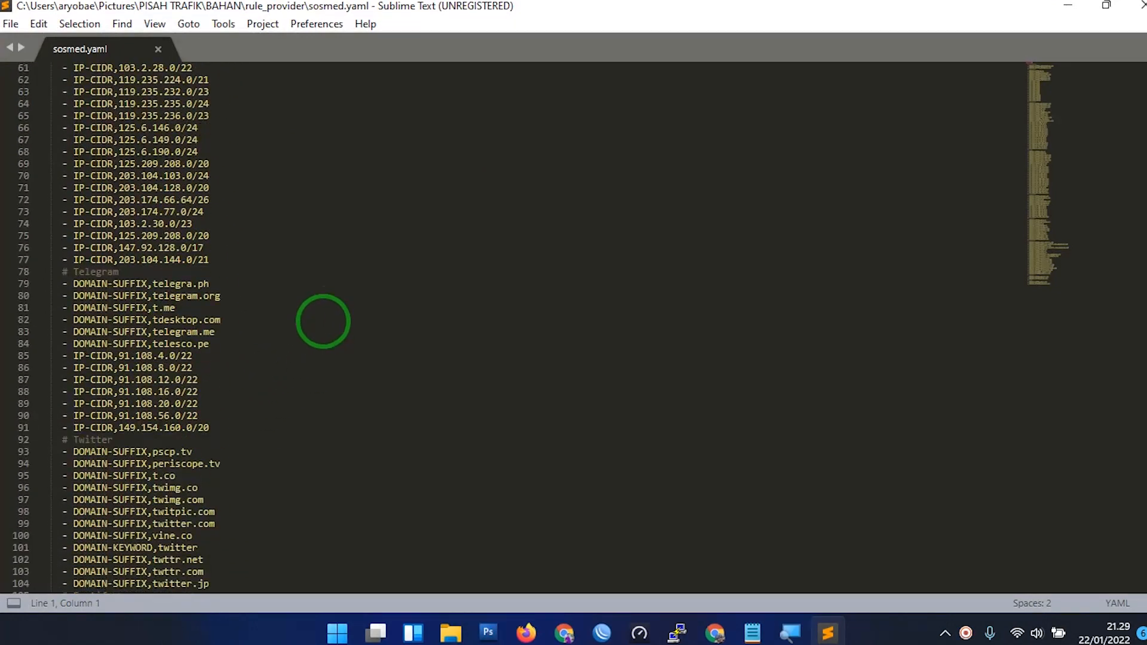
{"action": "scroll", "coordinate": [327, 305], "scroll_direction": "up", "scroll_amount": 5}
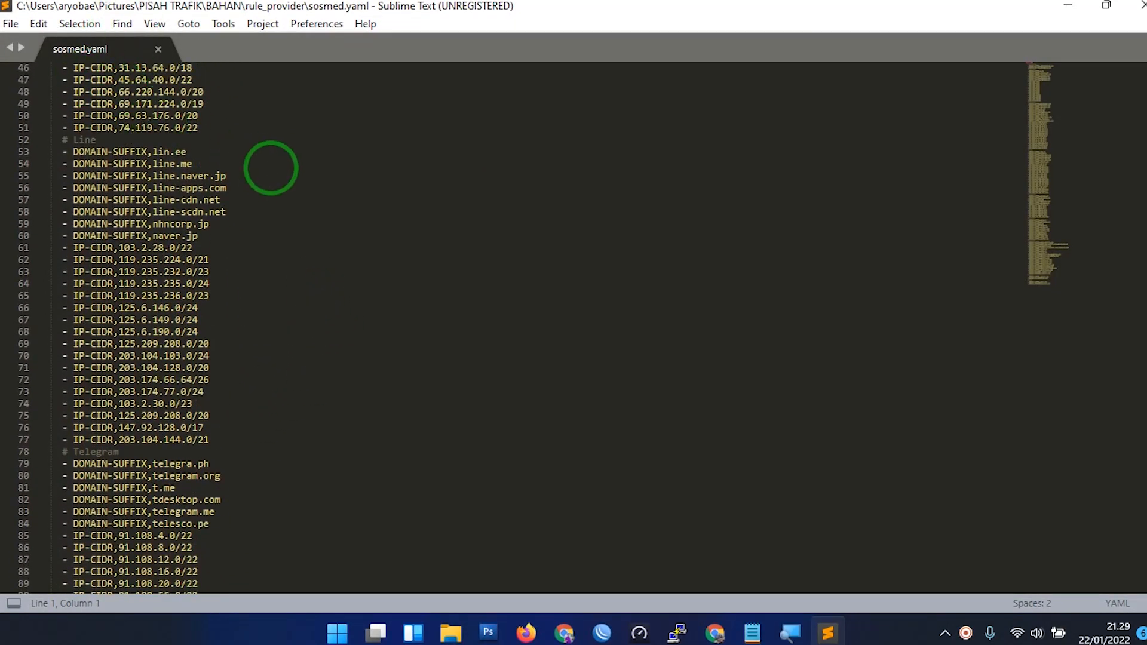
{"action": "left_click", "coordinate": [1141, 5]}
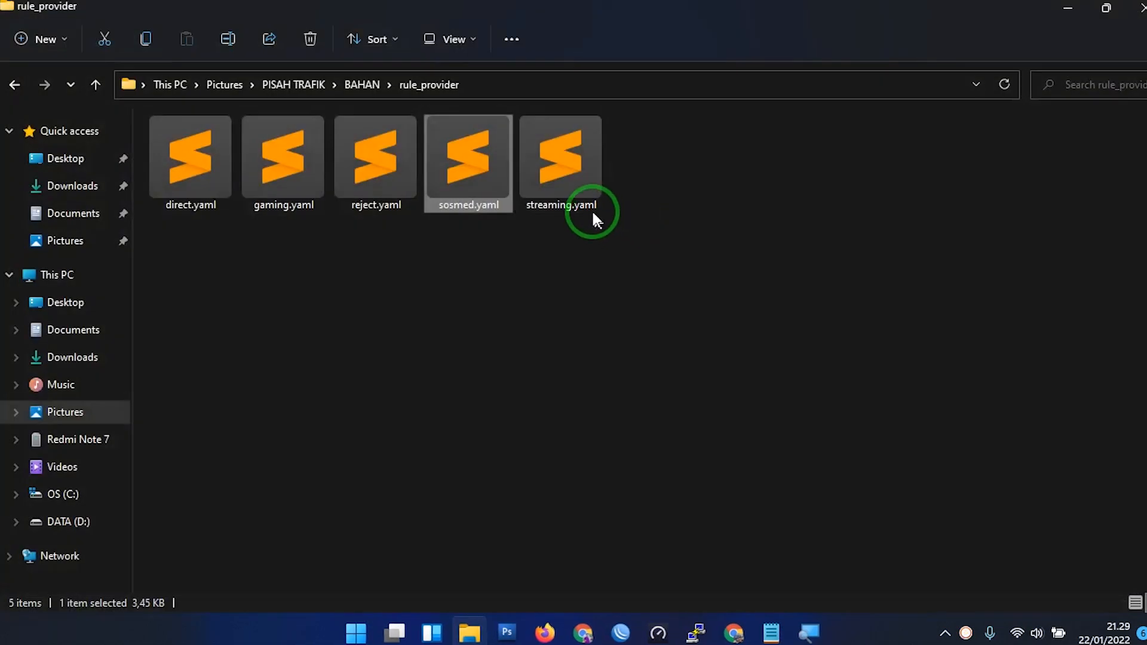
- Open streaming.yaml from rule_provider, review the Google, Youtube and TikTok domain rules, and close Sublime Text
{"action": "double_click", "coordinate": [565, 164]}
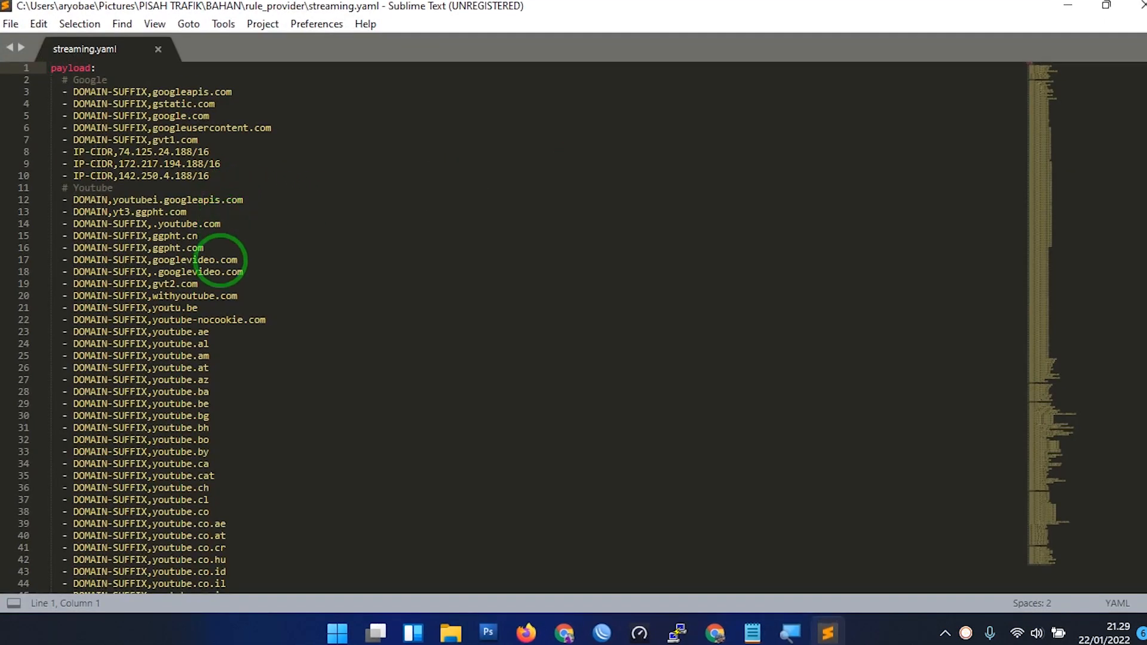
{"action": "scroll", "coordinate": [284, 269], "scroll_direction": "down", "scroll_amount": 20}
{"action": "scroll", "coordinate": [286, 269], "scroll_direction": "down", "scroll_amount": 20}
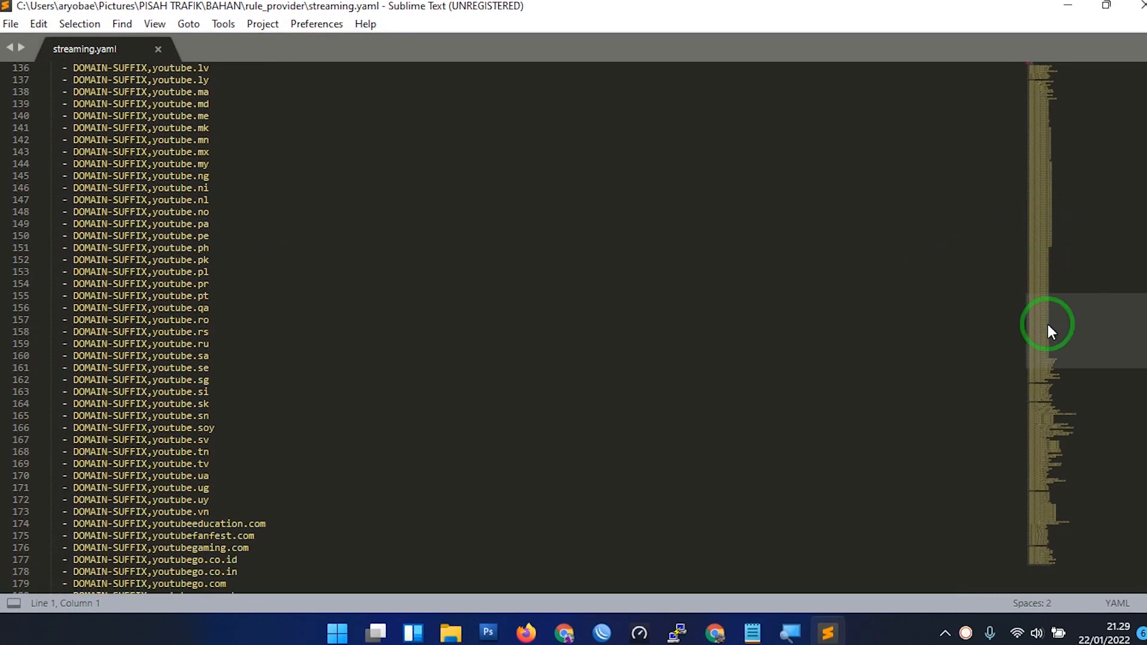
{"action": "left_click_drag", "start_coordinate": [1050, 332], "coordinate": [1053, 381]}
{"action": "left_click_drag", "start_coordinate": [149, 361], "coordinate": [232, 362]}
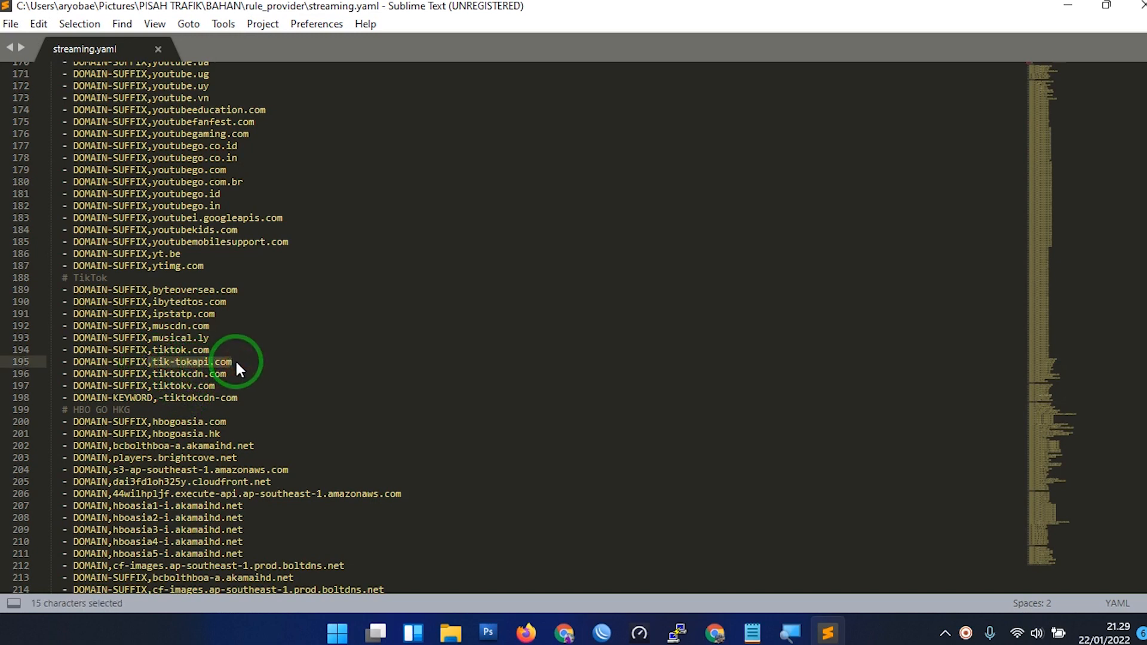
{"action": "key", "text": "ctrl+w"}
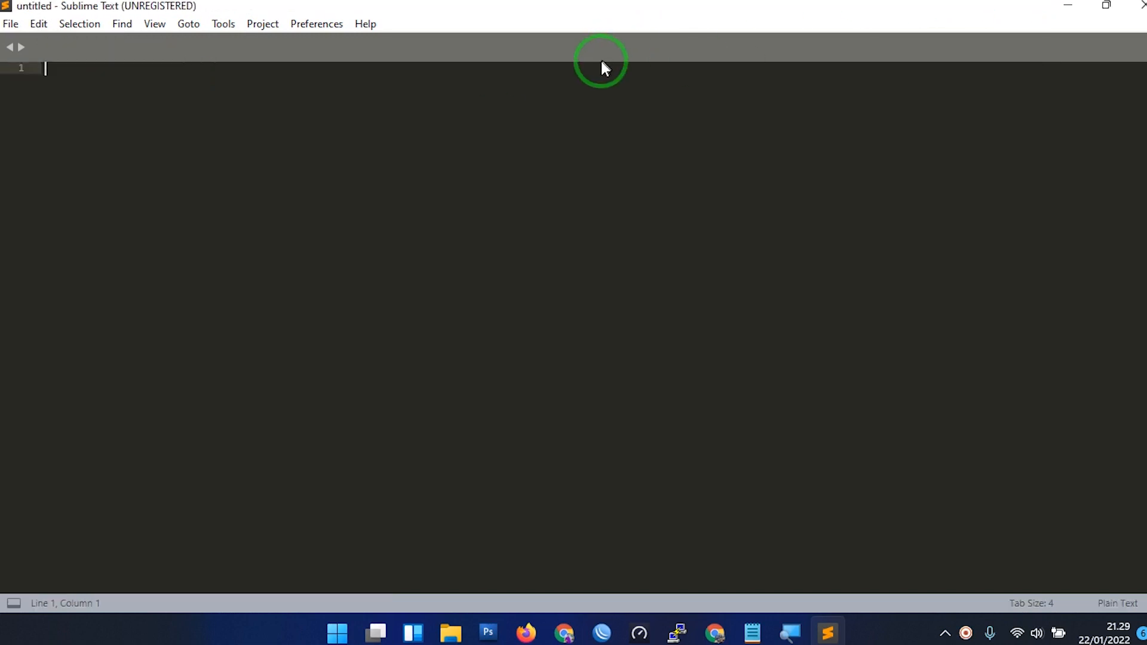
{"action": "left_click", "coordinate": [1141, 5]}
- Open direct.yaml from rule_provider, try a new line under the IP-CIDR entry, and close the file without saving
{"action": "left_click", "coordinate": [166, 166]}
{"action": "double_click", "coordinate": [166, 166]}
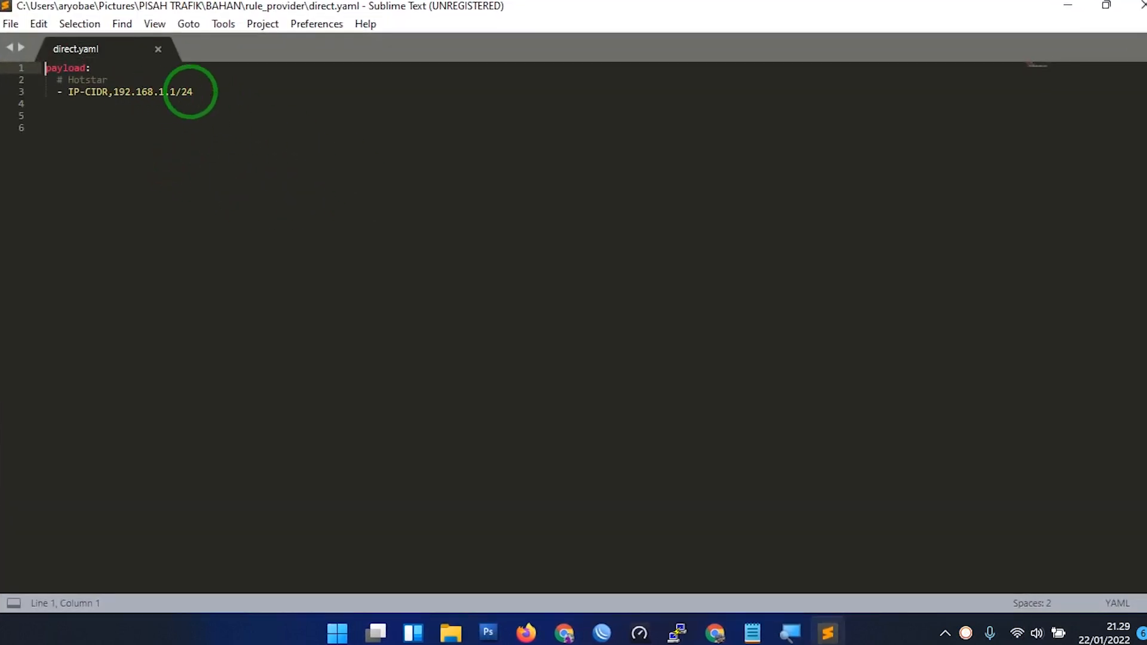
{"action": "left_click", "coordinate": [212, 88]}
{"action": "key", "text": "Return"}
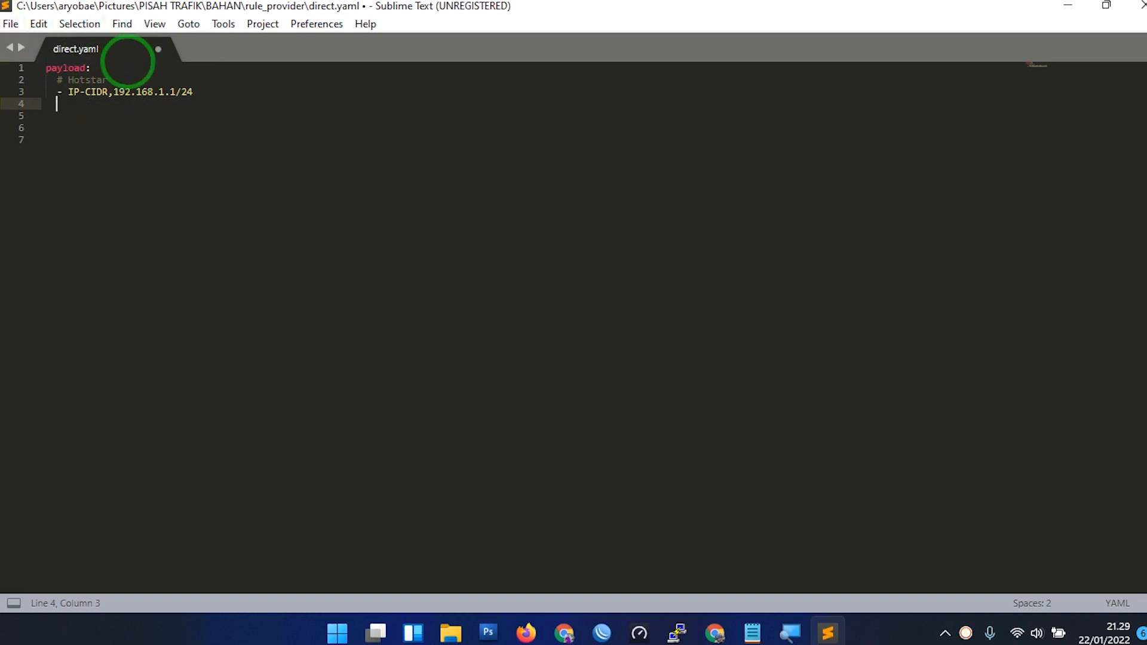
{"action": "key", "text": "ctrl+w"}
{"action": "left_click", "coordinate": [598, 371]}
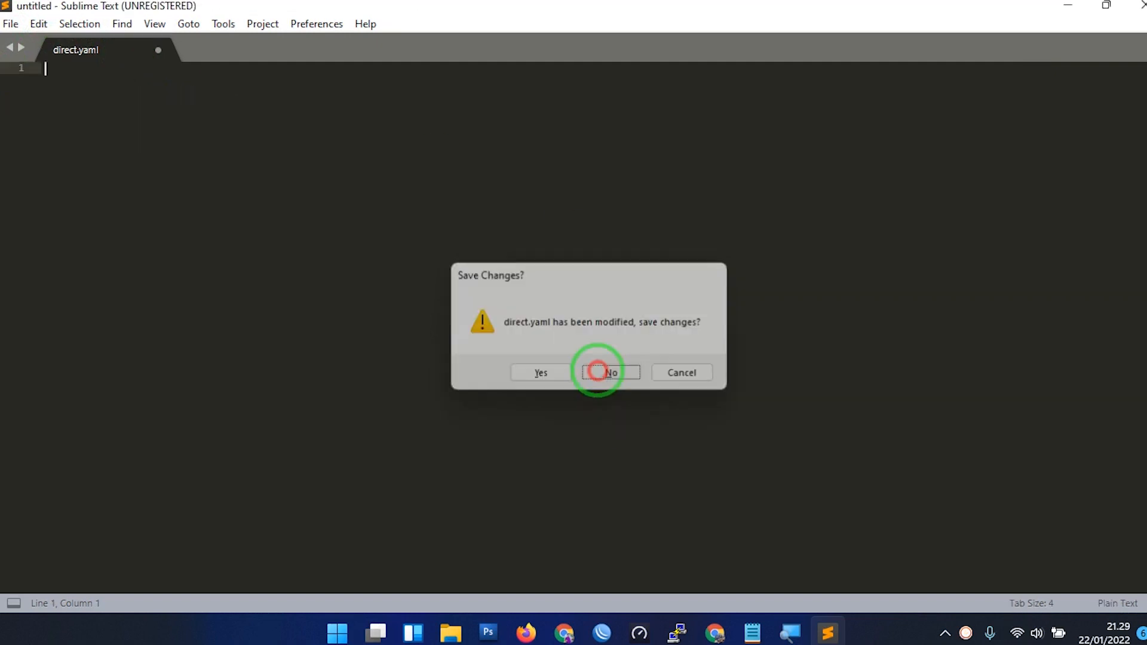
{"action": "key", "text": "ctrl+w"}
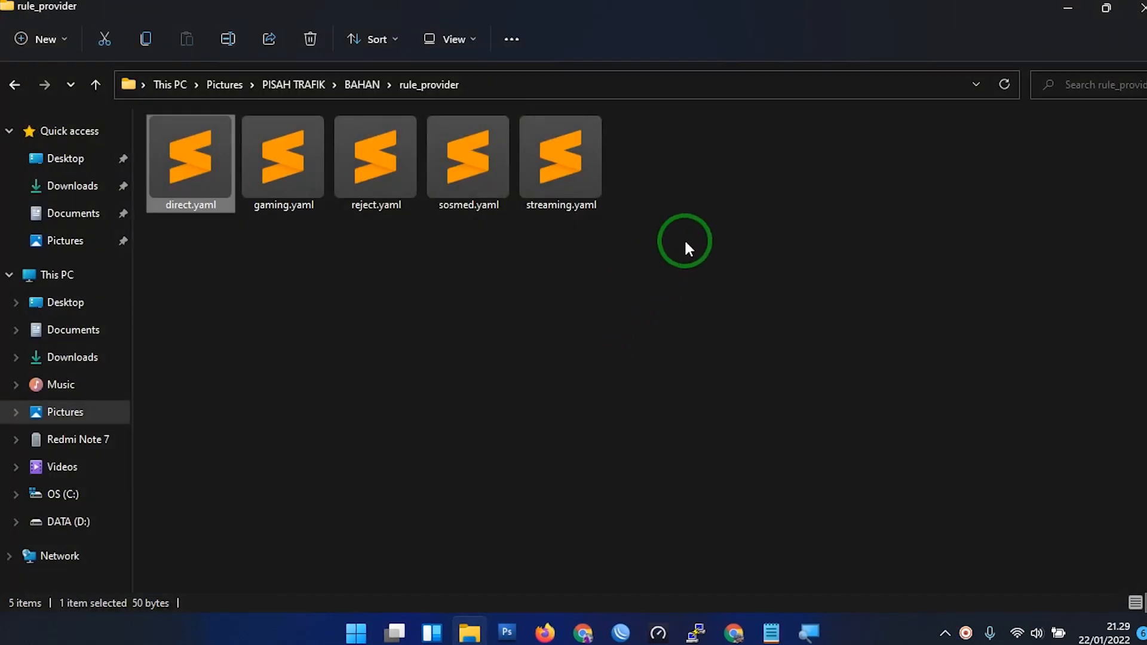
- Check the contents of the config folder inside BAHAN and return to the BAHAN folder
{"action": "key", "text": "BackSpace"}
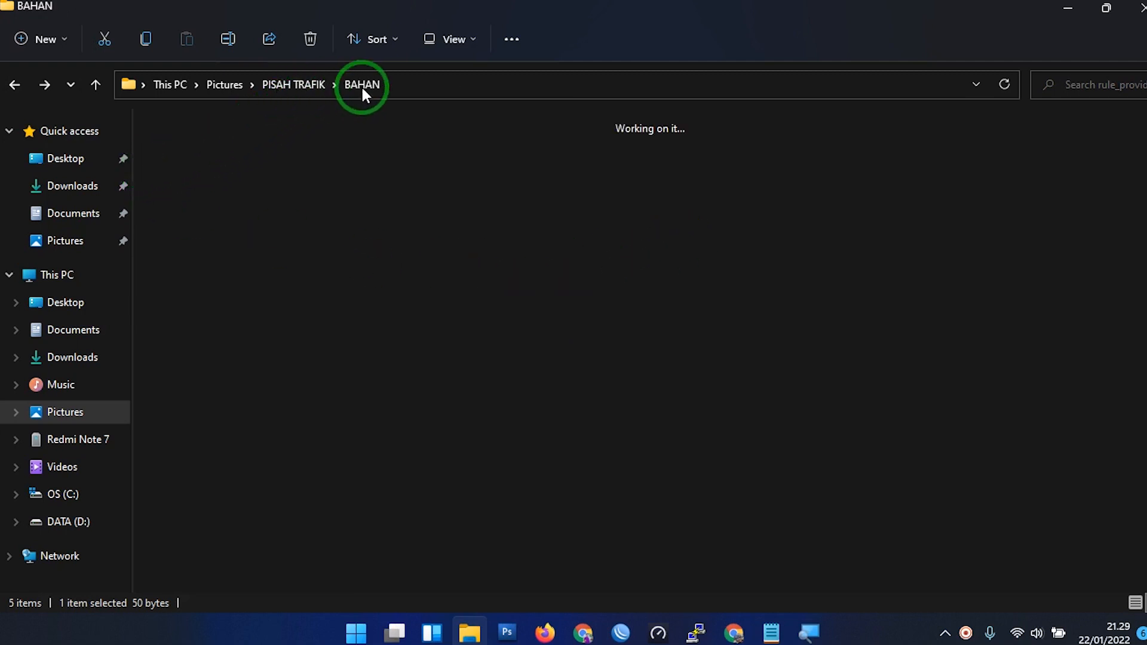
{"action": "double_click", "coordinate": [192, 171]}
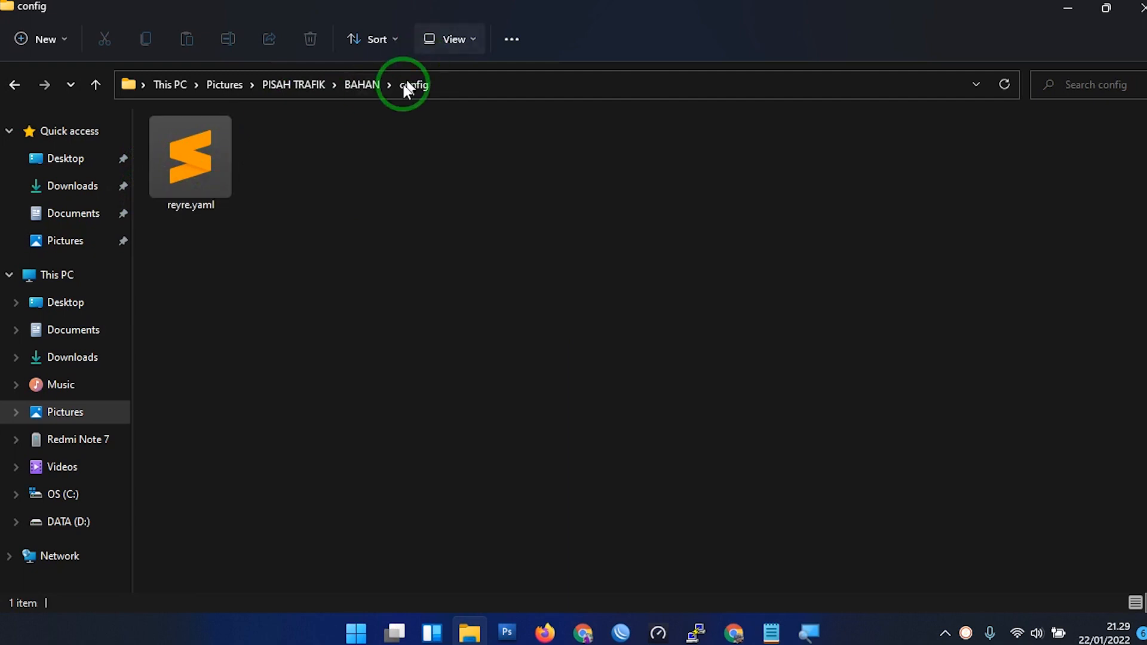
{"action": "left_click", "coordinate": [359, 93]}
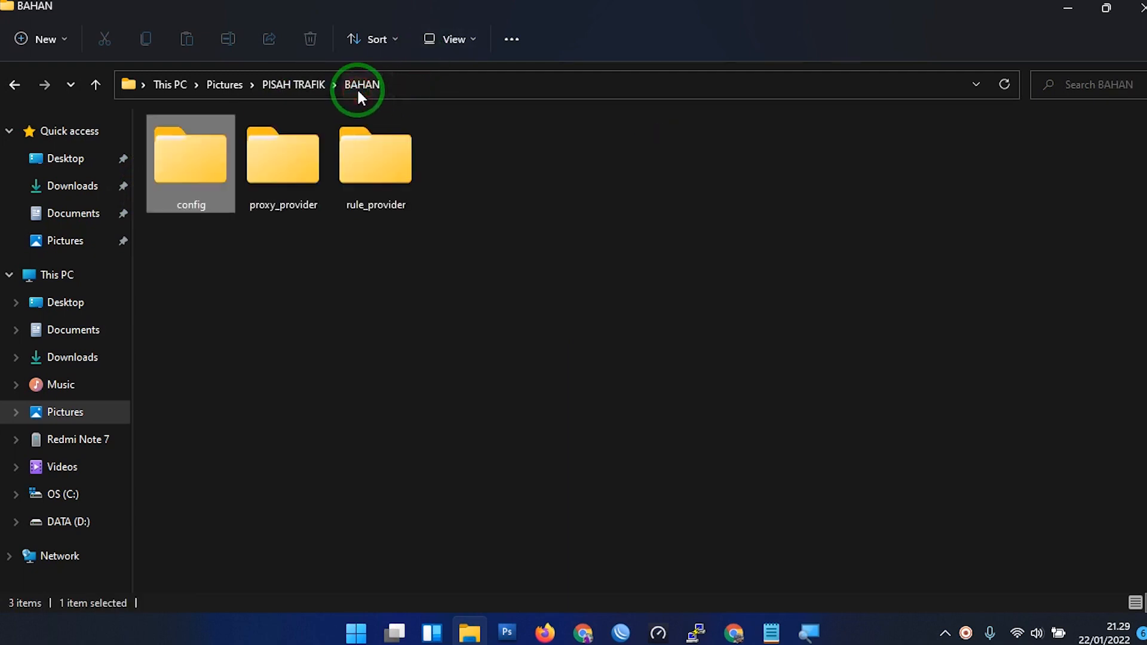
- Minimise Notepad and fit the restored BAHAN folder window to the left half of the screen over the browser
{"action": "left_click", "coordinate": [1107, 9]}
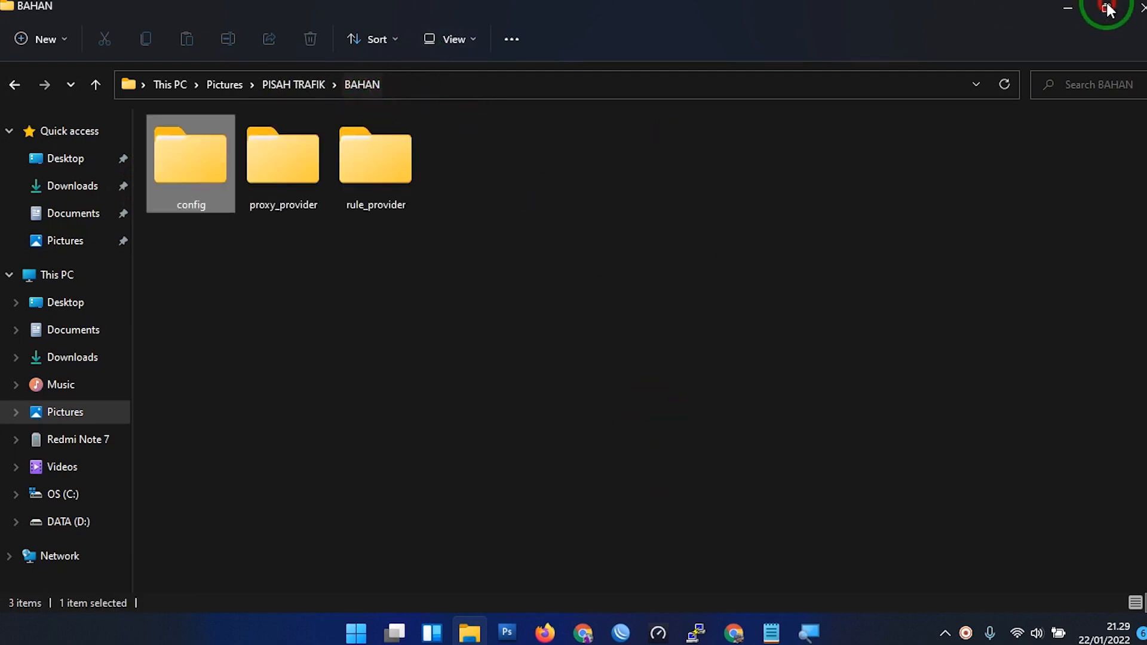
{"action": "left_click", "coordinate": [1108, 11]}
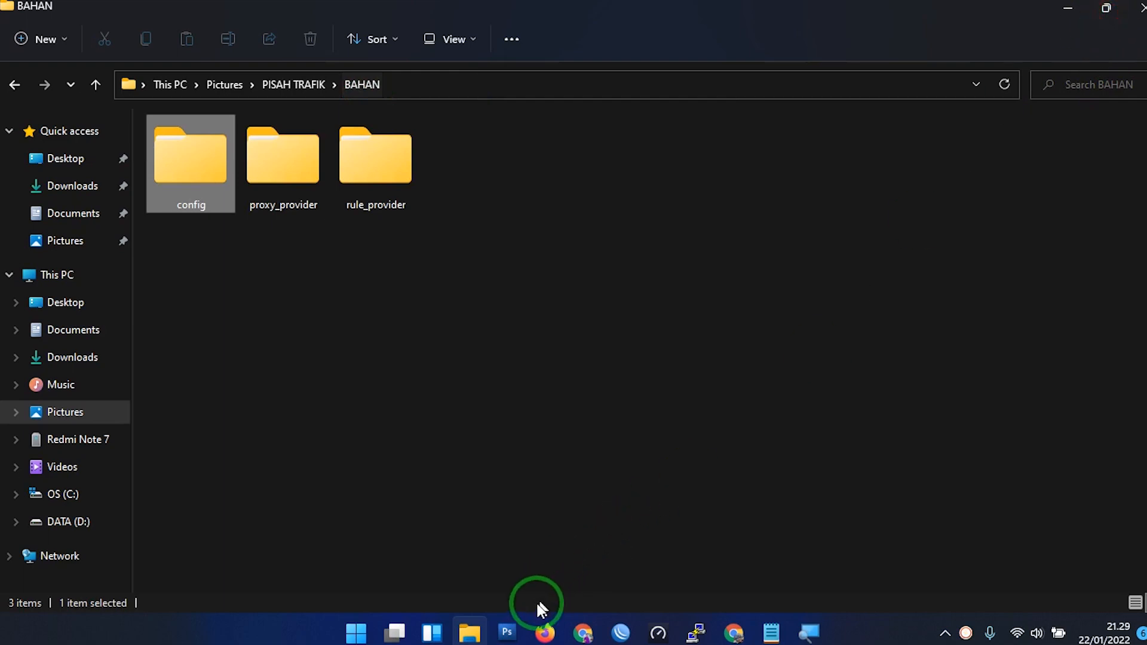
{"action": "left_click", "coordinate": [1108, 8]}
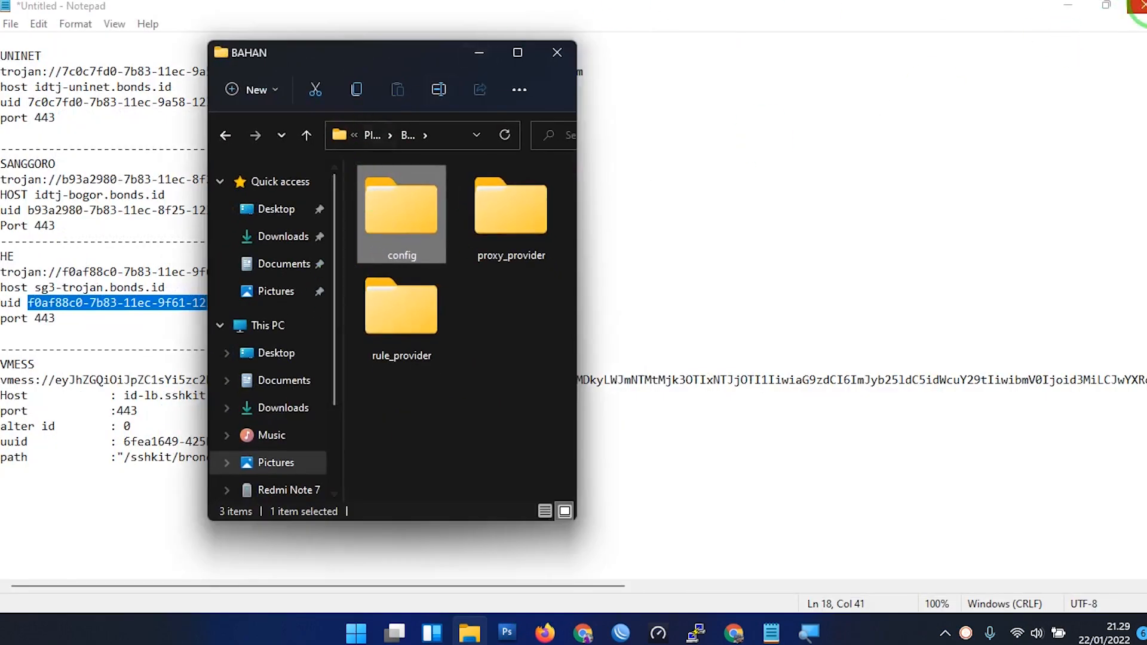
{"action": "left_click", "coordinate": [1066, 7]}
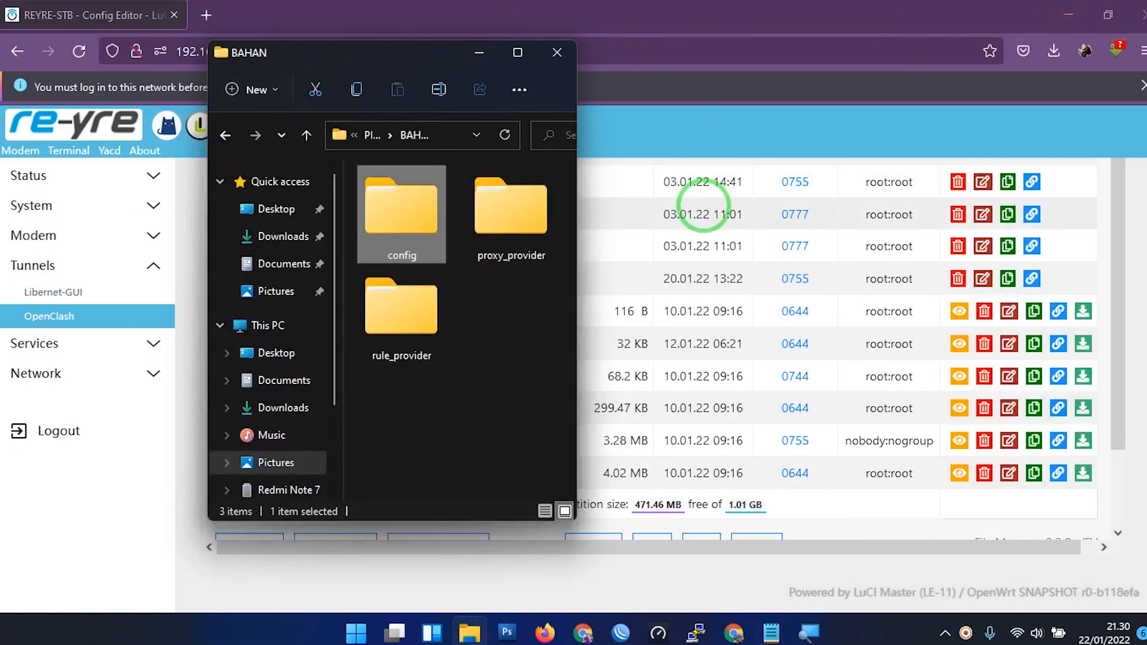
{"action": "left_click_drag", "start_coordinate": [379, 54], "coordinate": [2, 129]}
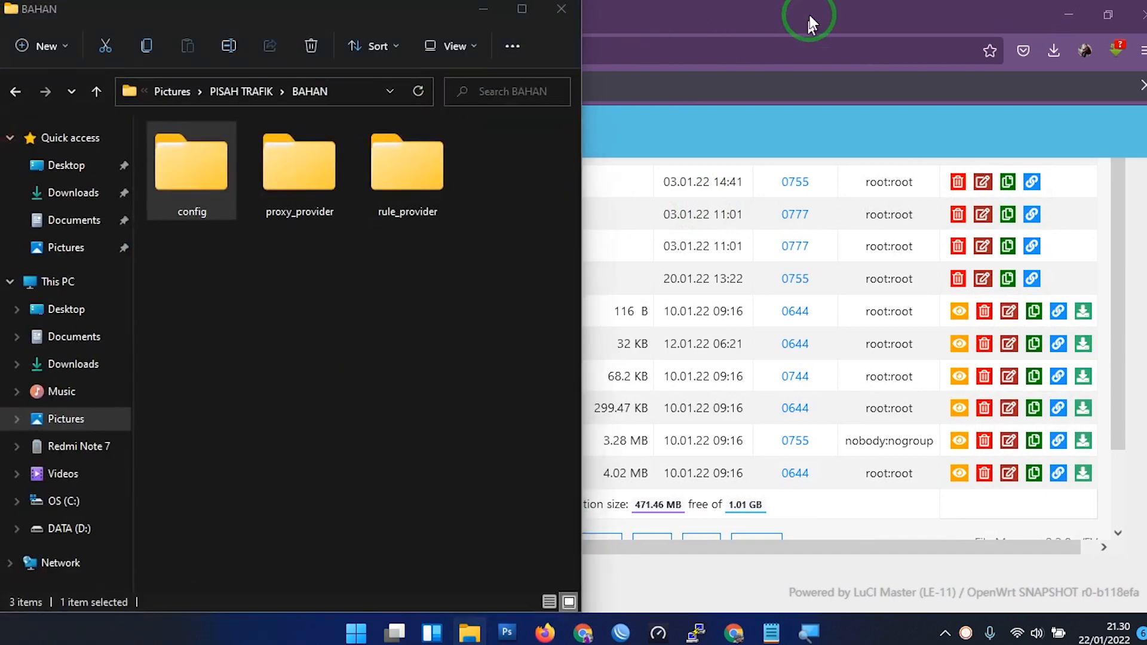
- Try to place the OpenClash browser window side by side with the BAHAN folder window, and restore it to full size
{"action": "left_click", "coordinate": [753, 145]}
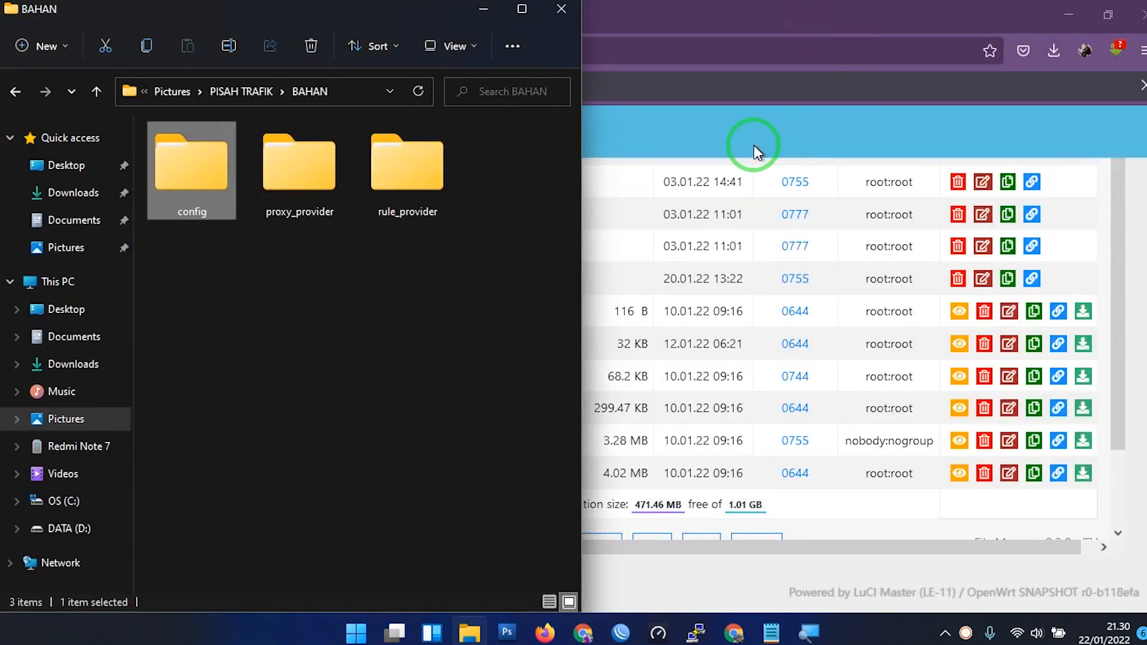
{"action": "double_click", "coordinate": [721, 10]}
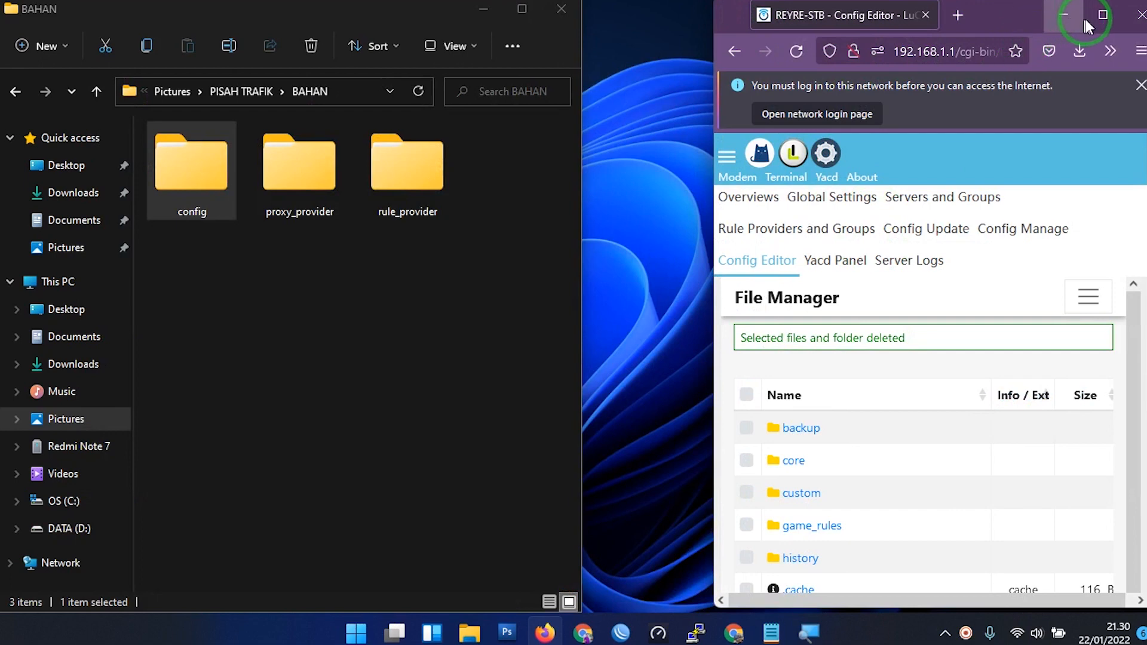
{"action": "mouse_move", "coordinate": [1103, 23]}
{"action": "left_click", "coordinate": [1107, 63]}
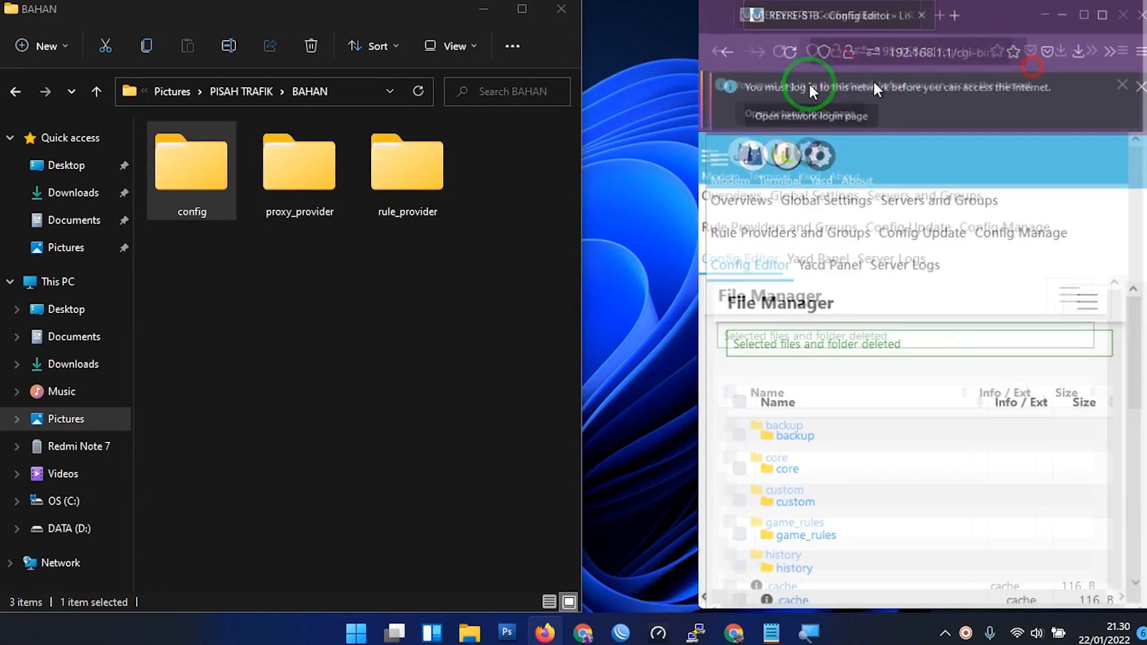
{"action": "mouse_move", "coordinate": [518, 13]}
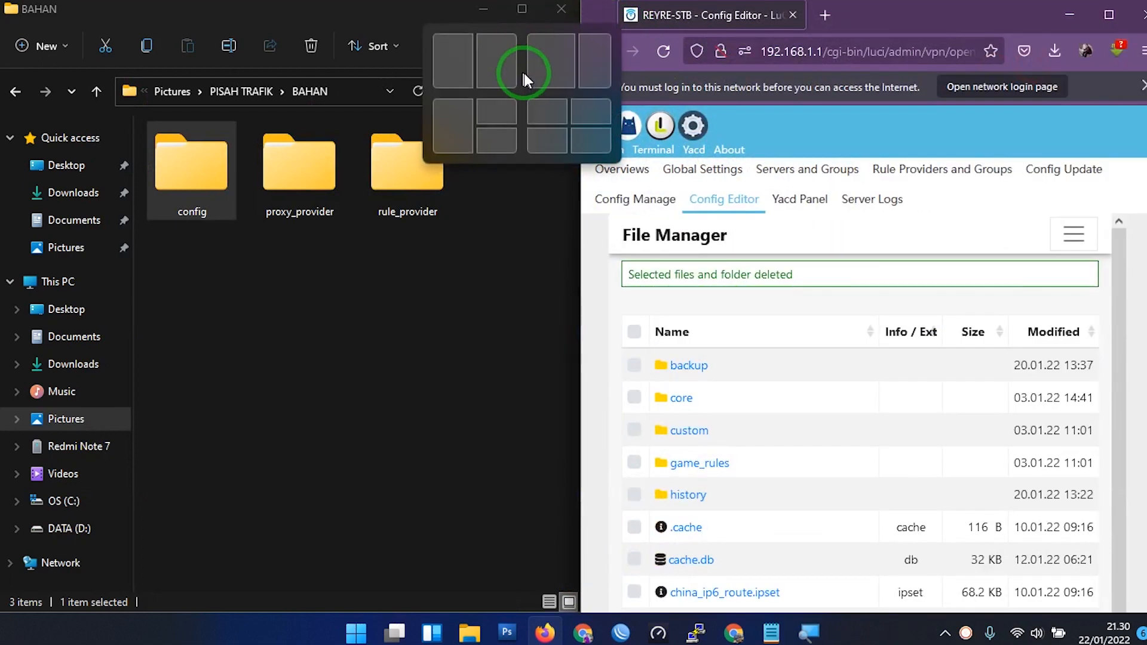
{"action": "left_click", "coordinate": [459, 67]}
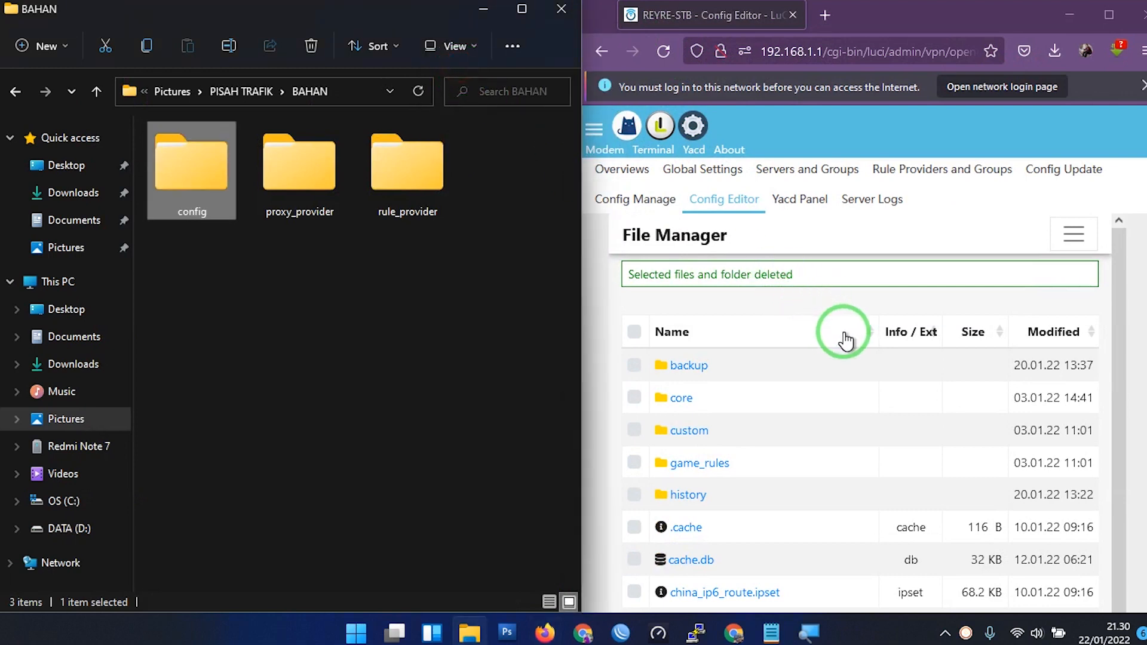
{"action": "scroll", "coordinate": [902, 306], "scroll_direction": "down", "scroll_amount": 2}
{"action": "scroll", "coordinate": [741, 394], "scroll_direction": "up", "scroll_amount": 2}
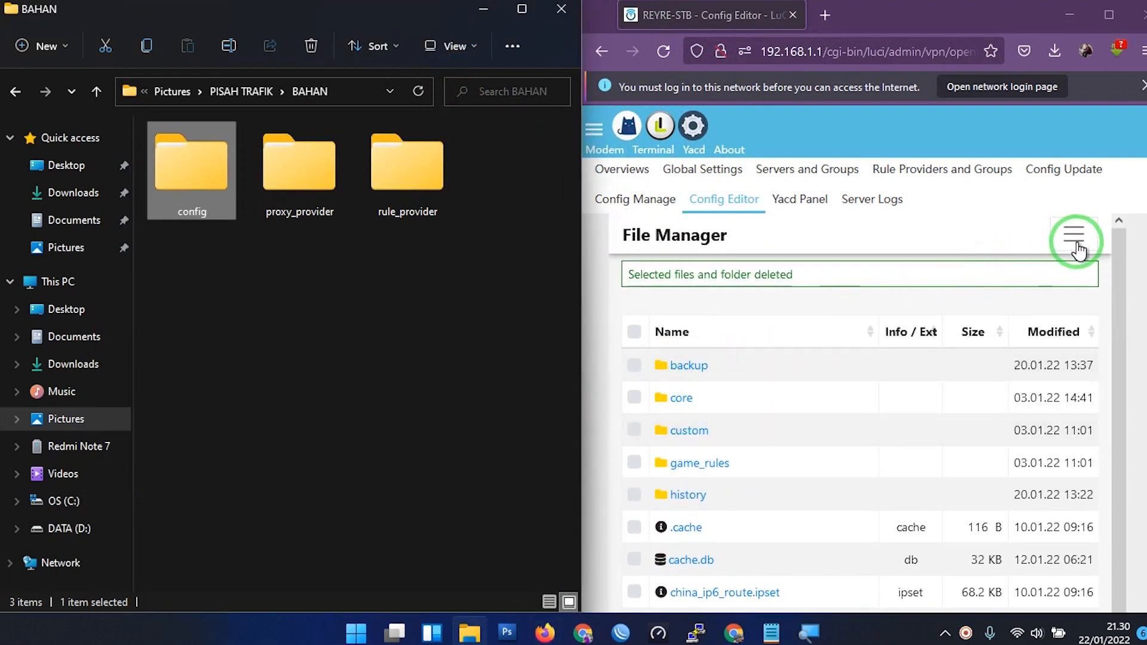
{"action": "left_click", "coordinate": [1108, 14]}
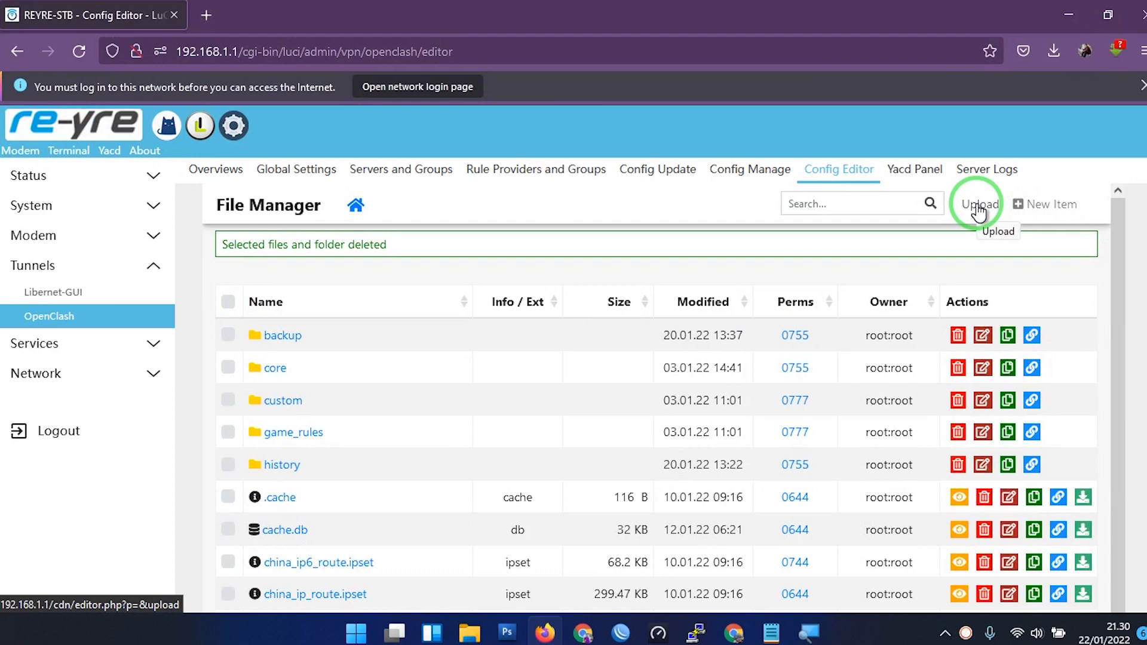
- Upload the config, proxy_provider and rule_provider folders from BAHAN to /etc/openclash/ through the OpenClash File Manager
{"action": "left_click", "coordinate": [978, 209]}
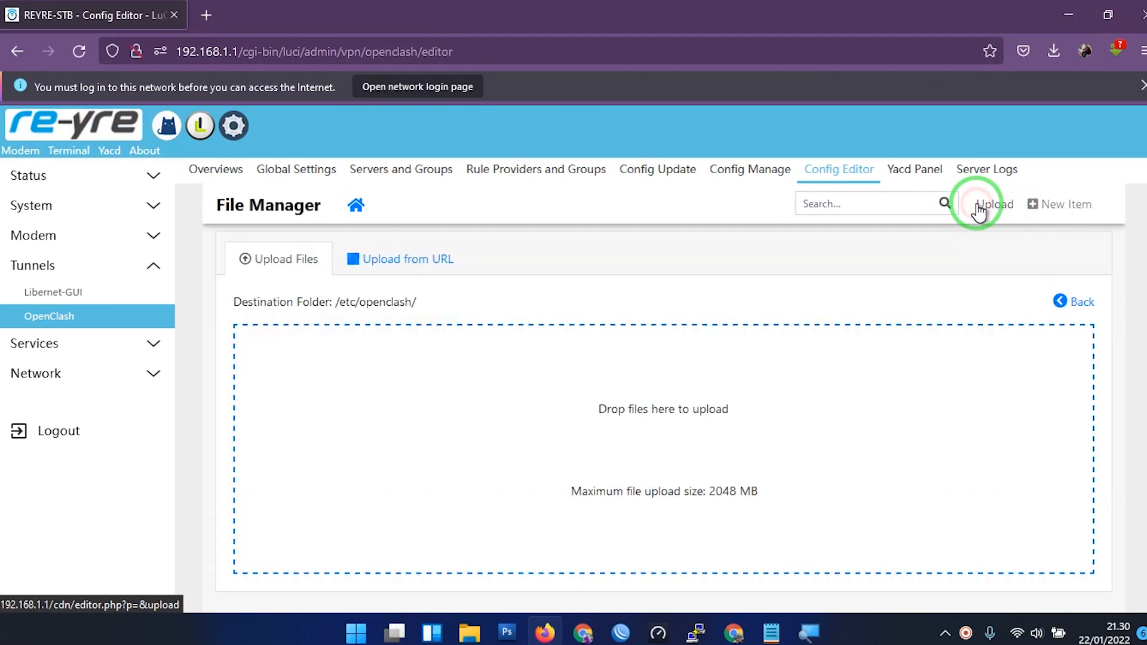
{"action": "left_click", "coordinate": [468, 633]}
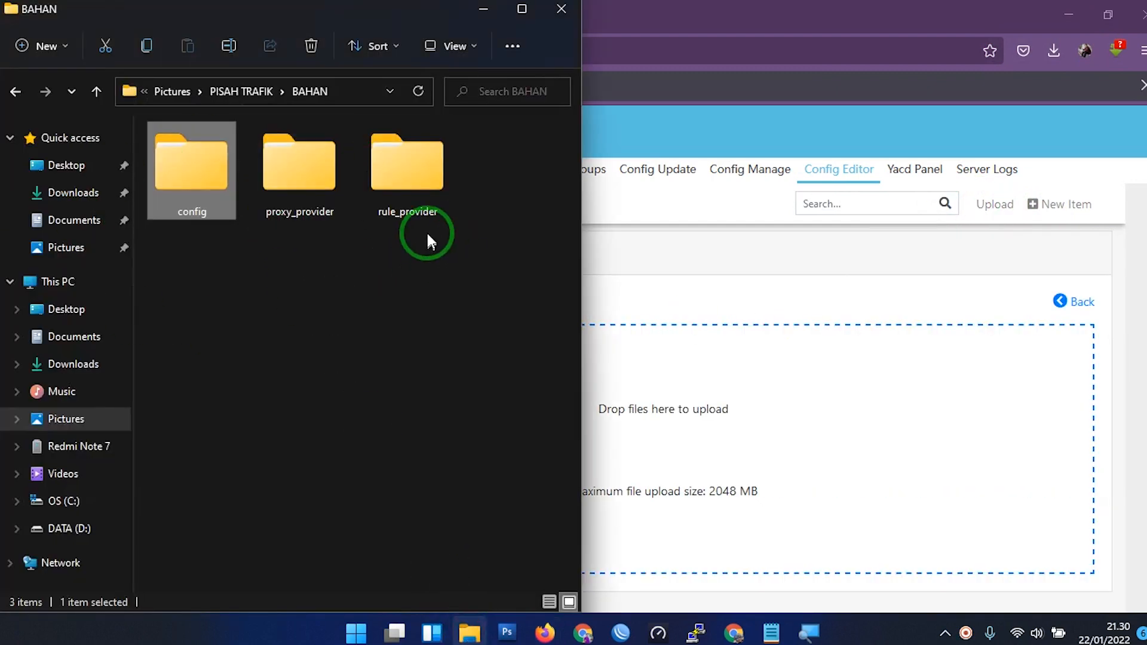
{"action": "left_click_drag", "start_coordinate": [495, 319], "coordinate": [159, 104]}
{"action": "left_click_drag", "start_coordinate": [293, 187], "coordinate": [701, 446]}
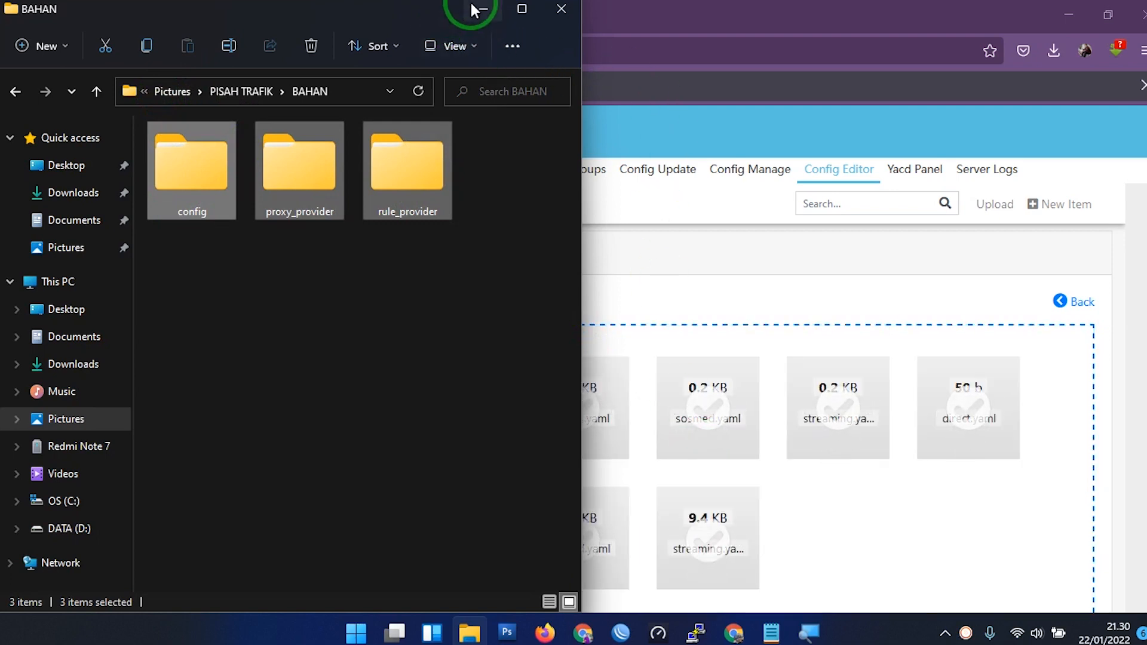
{"action": "left_click", "coordinate": [473, 9]}
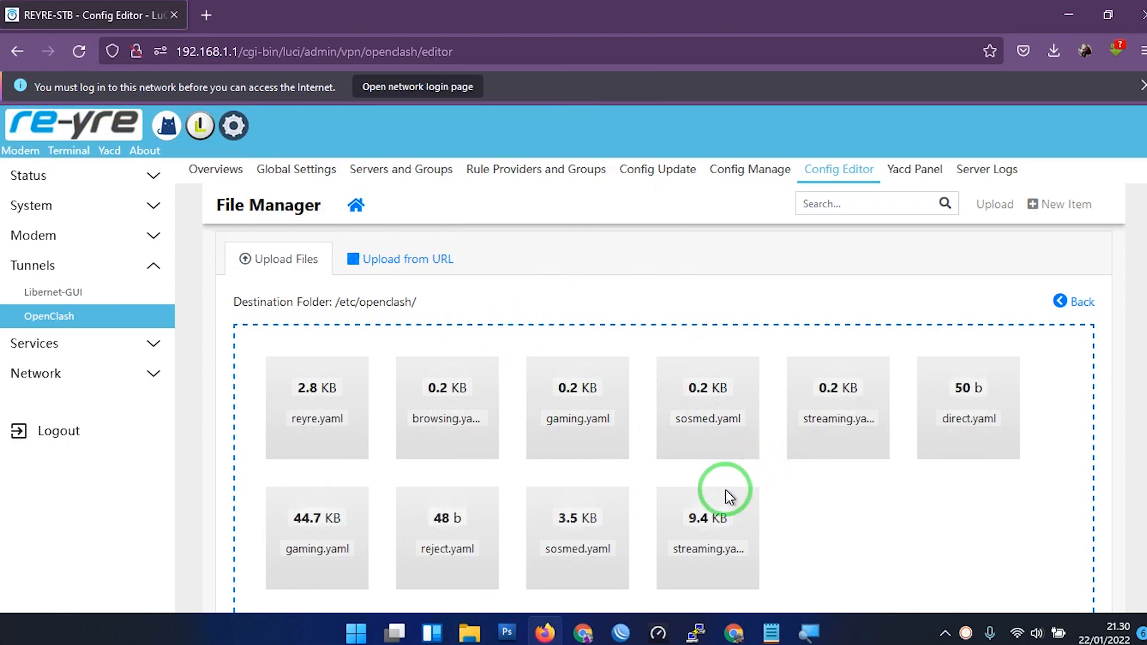
{"action": "scroll", "coordinate": [729, 496], "scroll_direction": "down", "scroll_amount": 2}
{"action": "scroll", "coordinate": [791, 363], "scroll_direction": "up", "scroll_amount": 2}
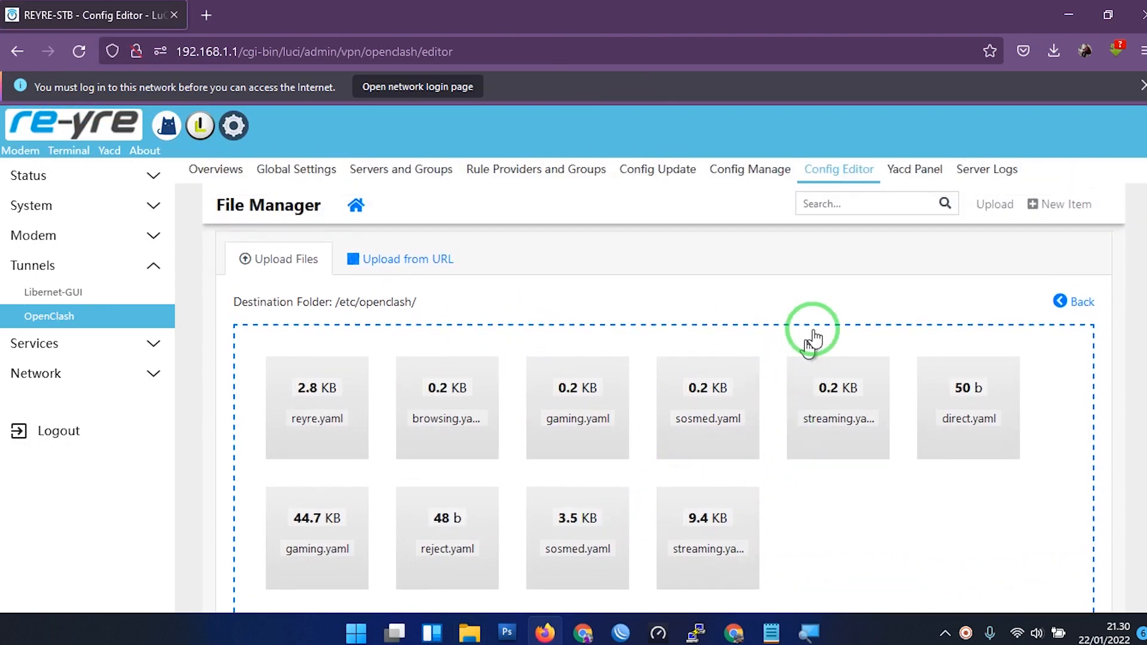
- Switch the active OpenClash config to reyre.yaml in Config Manage and commit the settings
{"action": "left_click", "coordinate": [740, 173]}
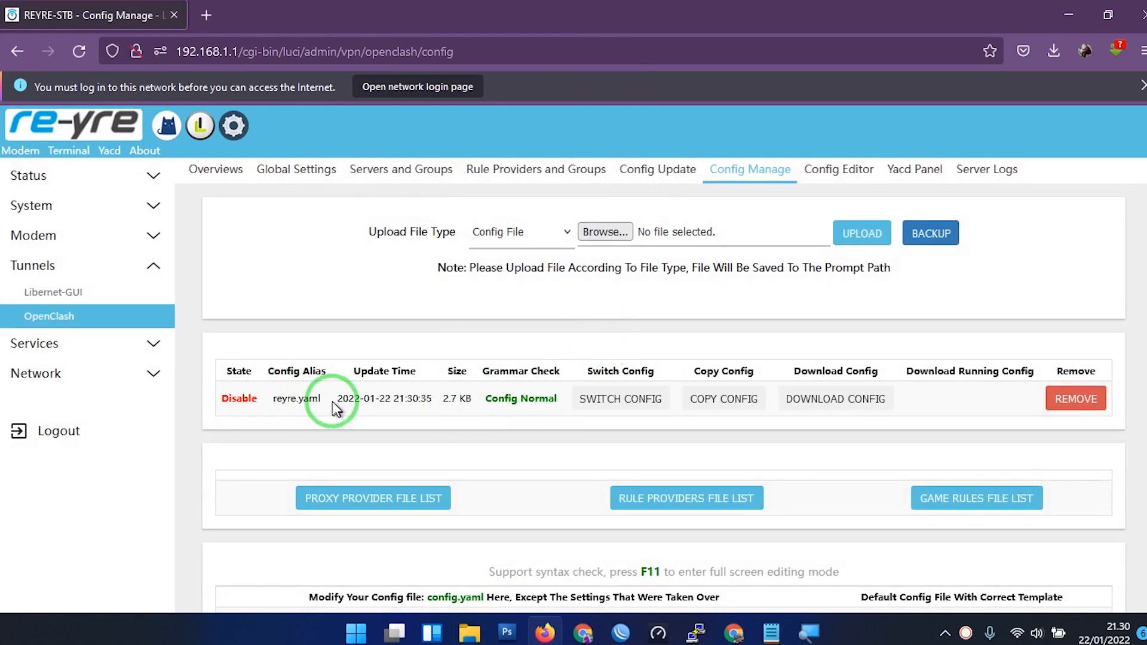
{"action": "left_click", "coordinate": [615, 409]}
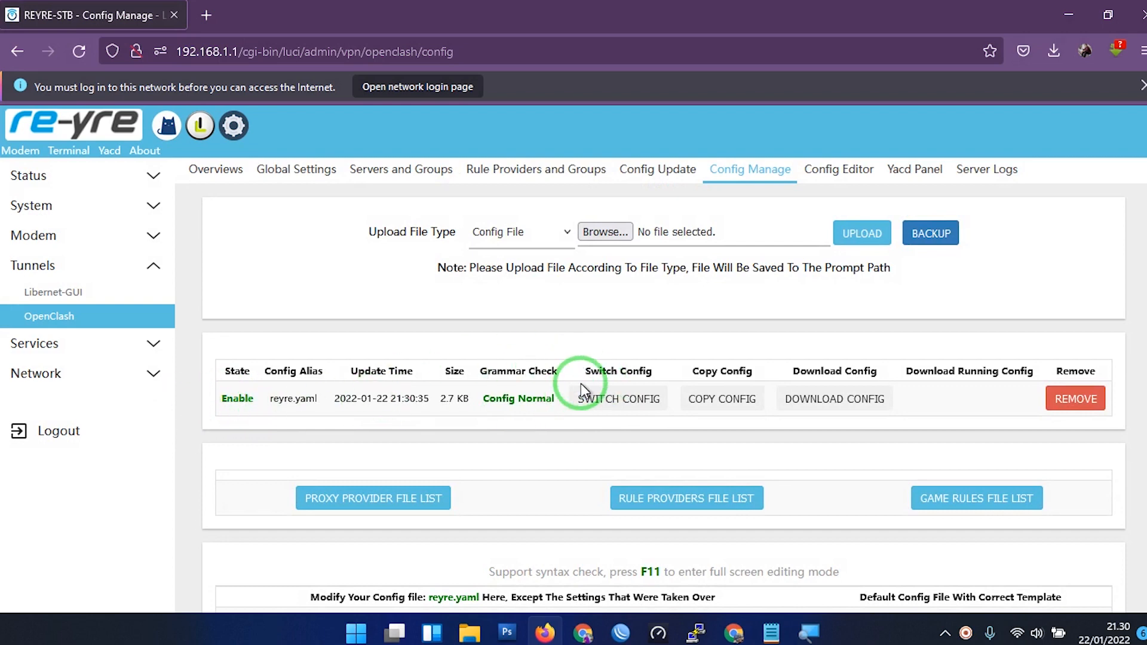
{"action": "scroll", "coordinate": [737, 358], "scroll_direction": "down", "scroll_amount": 10}
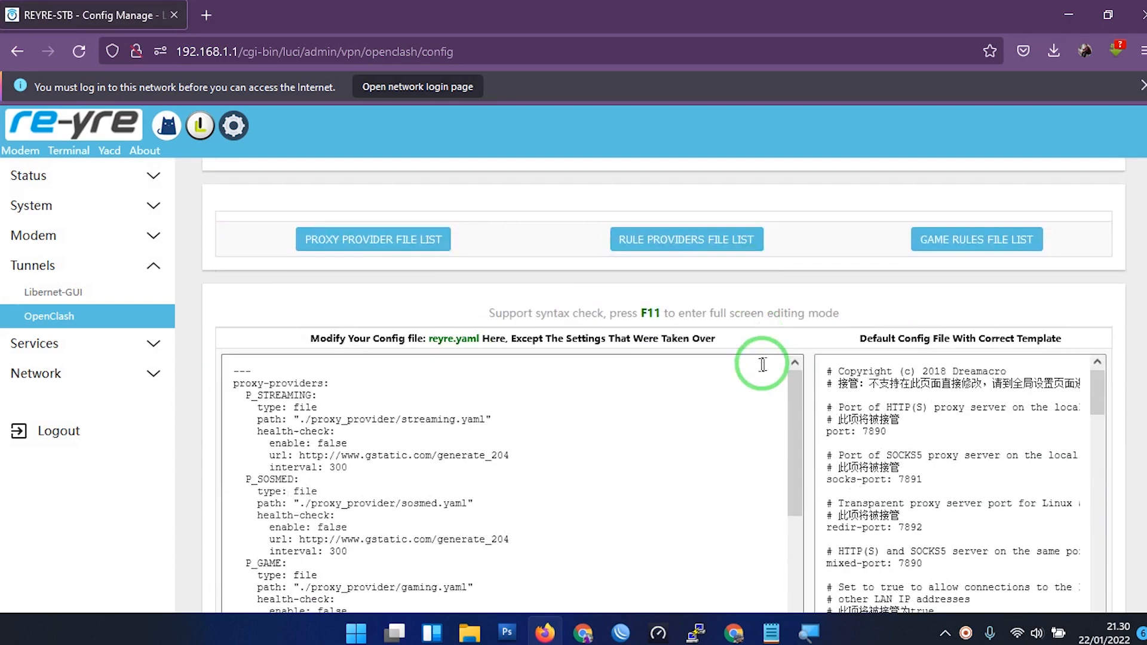
{"action": "scroll", "coordinate": [992, 442], "scroll_direction": "down", "scroll_amount": 10}
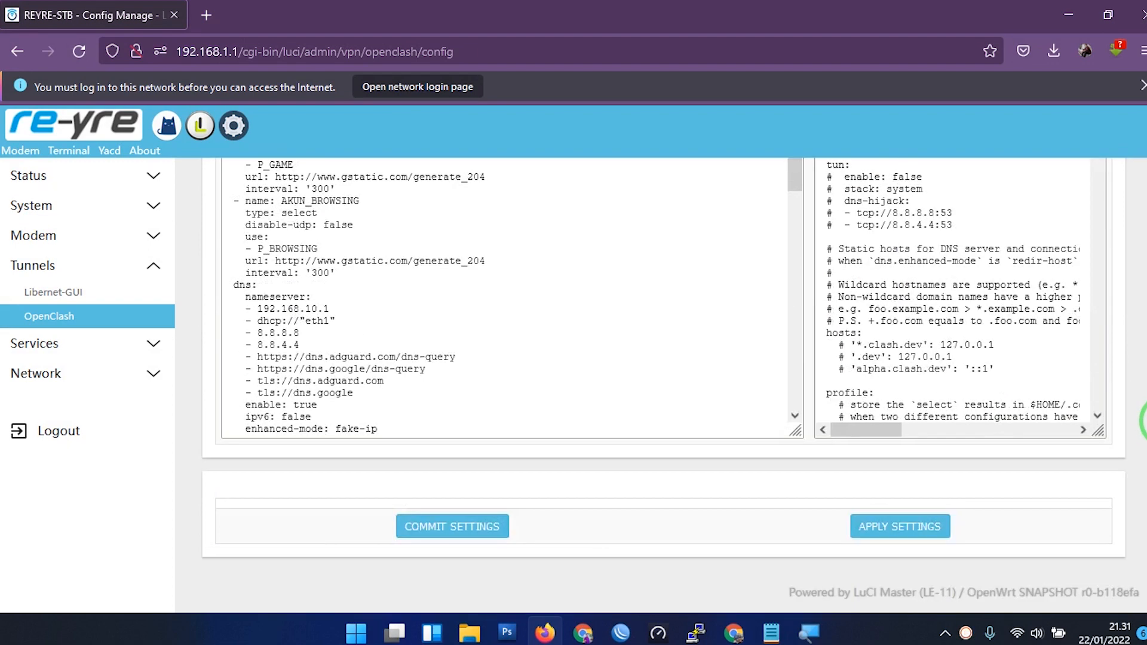
{"action": "left_click", "coordinate": [451, 537]}
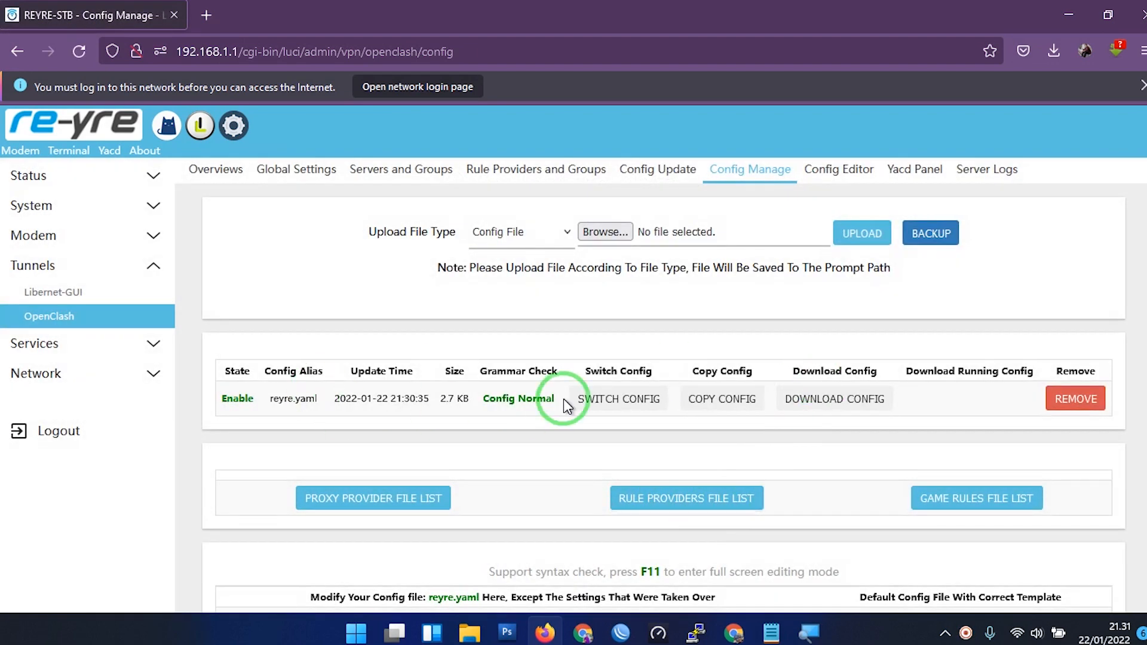
- Read the reyre.yaml config into the Servers and Groups settings
{"action": "left_click", "coordinate": [376, 173]}
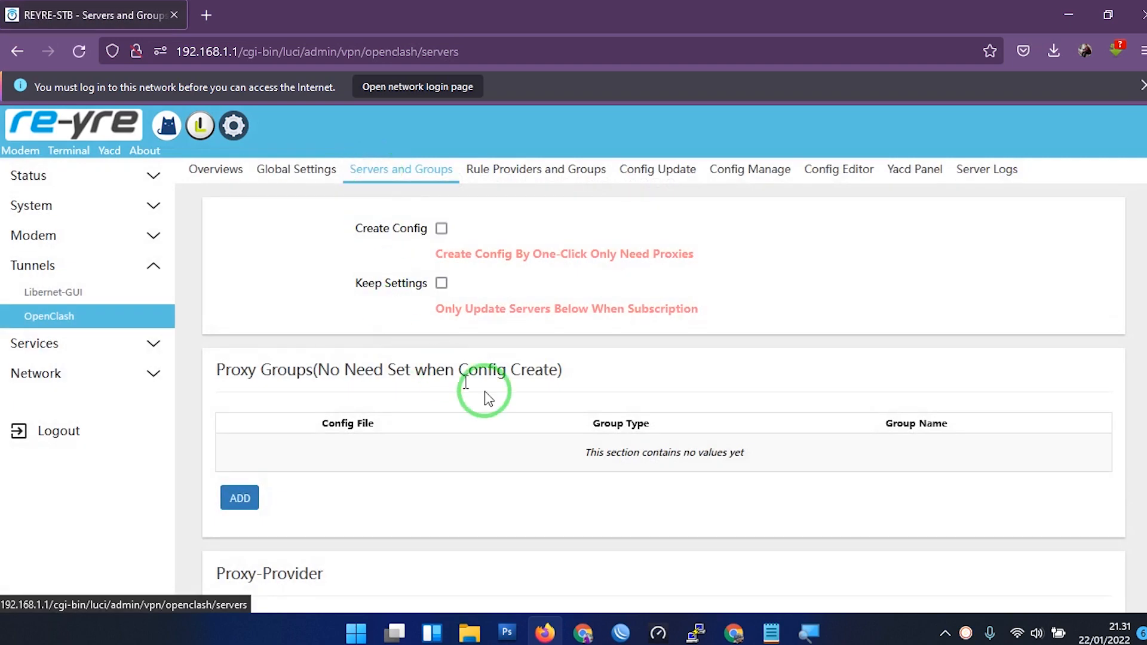
{"action": "scroll", "coordinate": [379, 371], "scroll_direction": "down", "scroll_amount": 10}
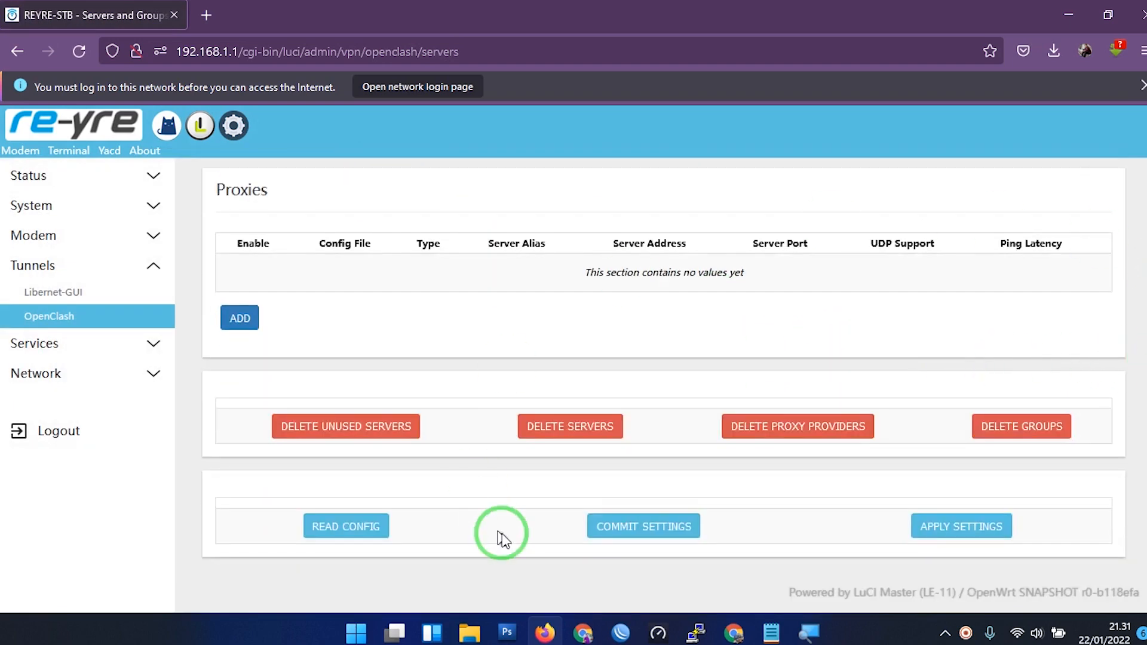
{"action": "left_click", "coordinate": [349, 527]}
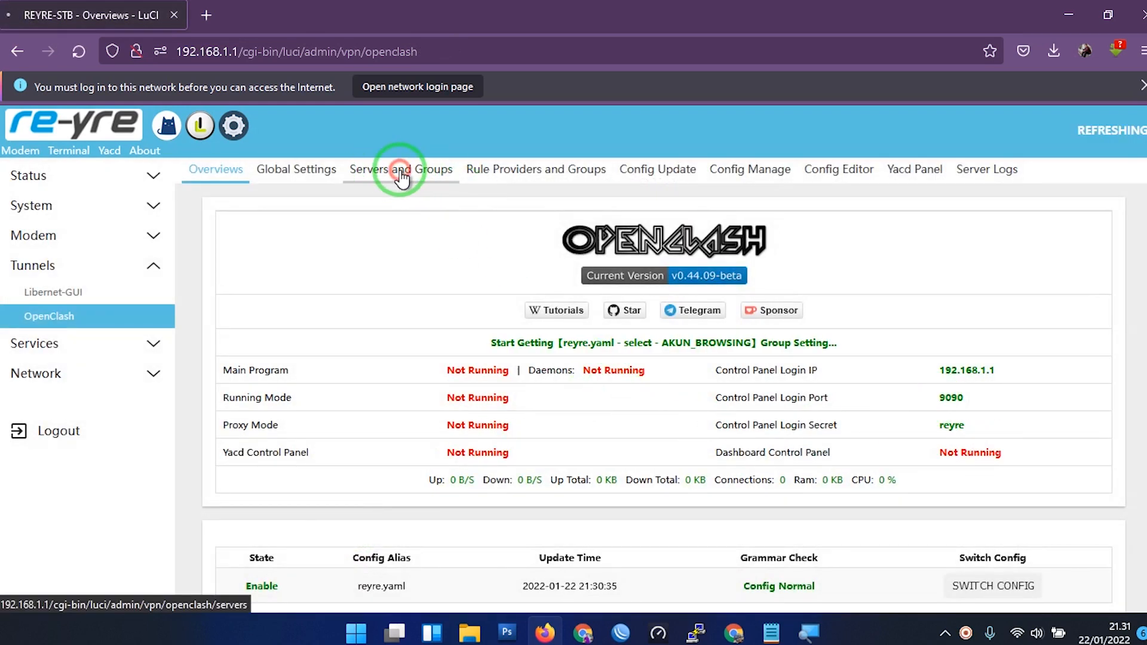
- Check the Proxy Groups and Proxy-Provider sections of Servers and Groups for the entries from reyre.yaml
{"action": "left_click", "coordinate": [401, 174]}
{"action": "scroll", "coordinate": [1015, 305], "scroll_direction": "down", "scroll_amount": 5}
{"action": "scroll", "coordinate": [896, 388], "scroll_direction": "up", "scroll_amount": 4}
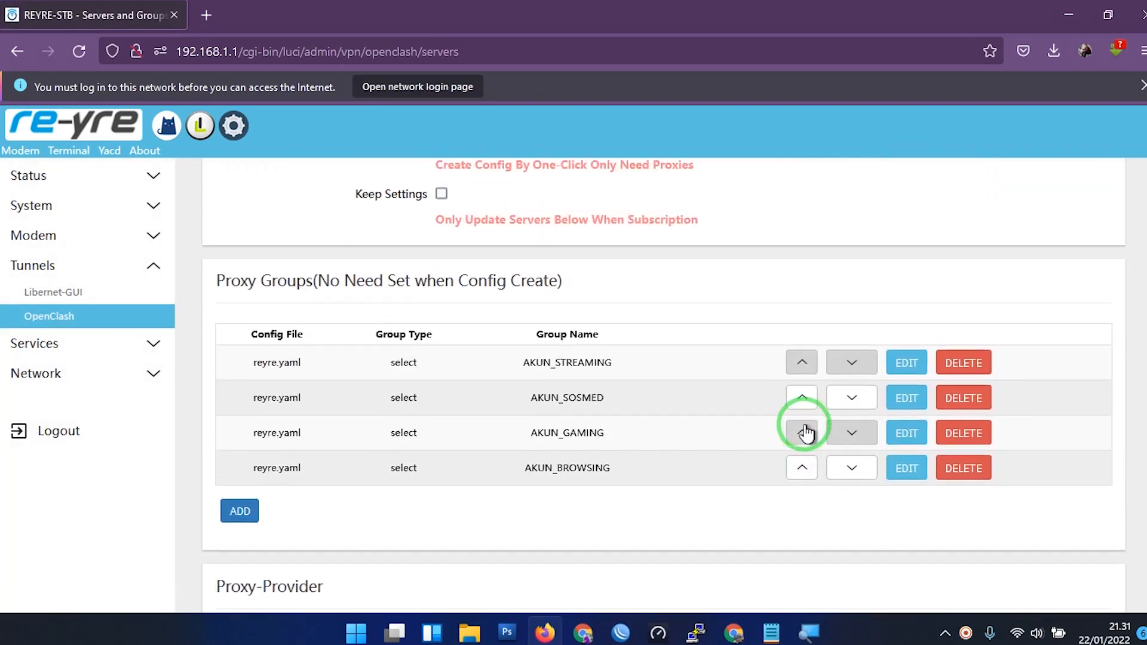
{"action": "scroll", "coordinate": [651, 466], "scroll_direction": "down", "scroll_amount": 5}
{"action": "scroll", "coordinate": [653, 467], "scroll_direction": "up", "scroll_amount": 3}
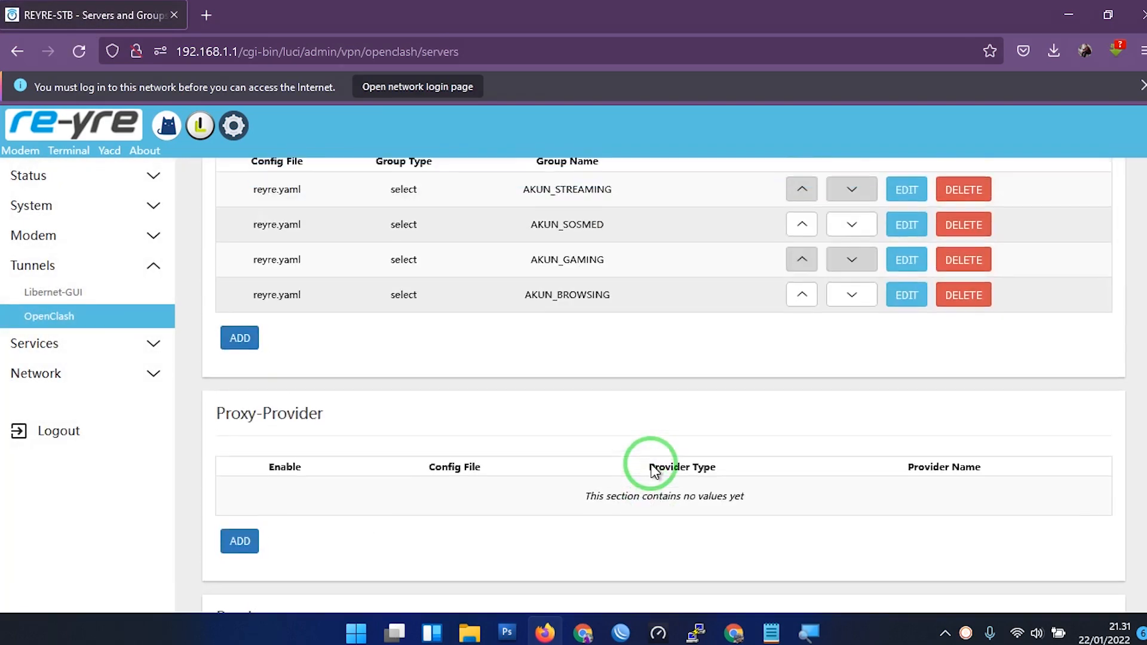
{"action": "left_click_drag", "start_coordinate": [214, 416], "coordinate": [338, 422]}
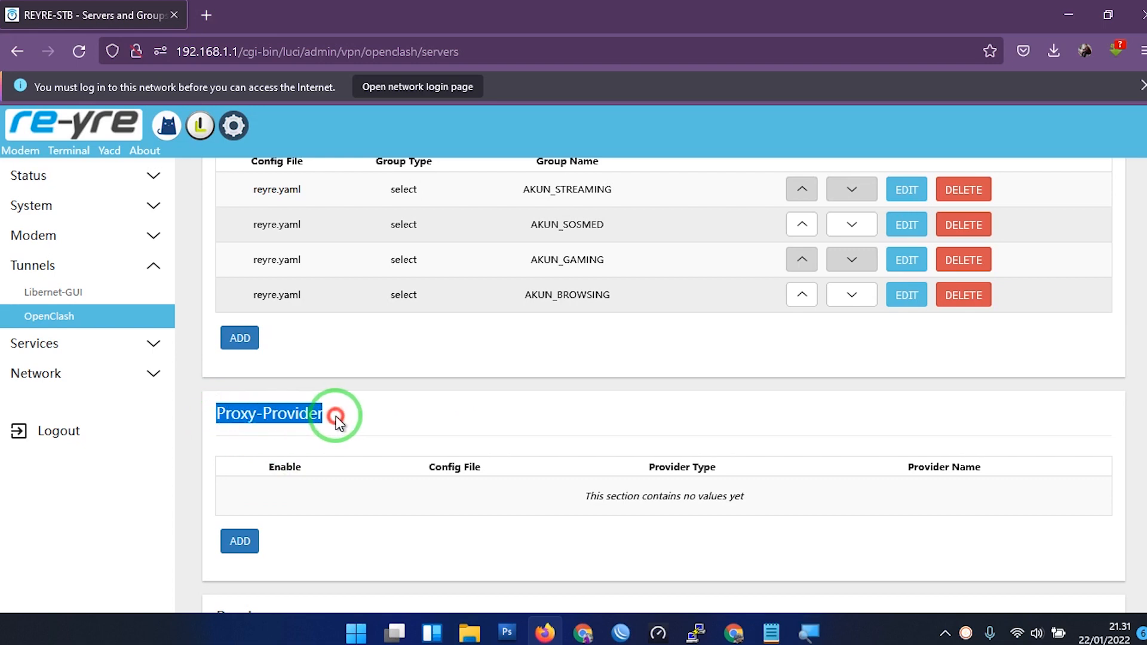
{"action": "scroll", "coordinate": [412, 478], "scroll_direction": "down", "scroll_amount": 7}
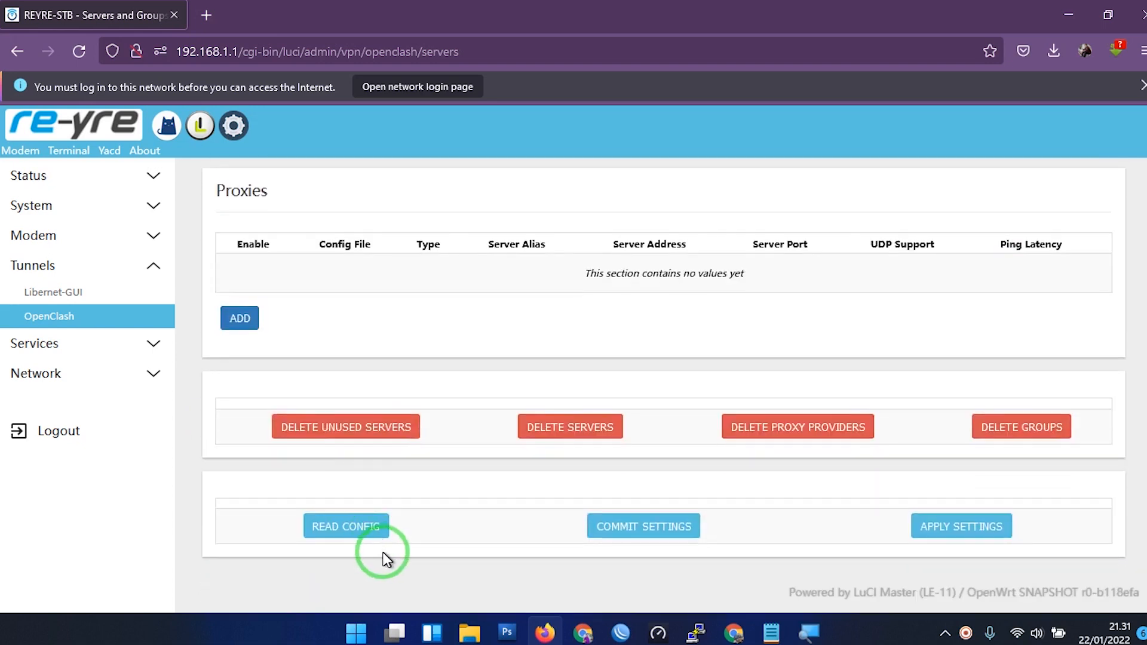
- Read the config again and check the Proxy-Provider entries in Servers and Groups
{"action": "left_click", "coordinate": [365, 529]}
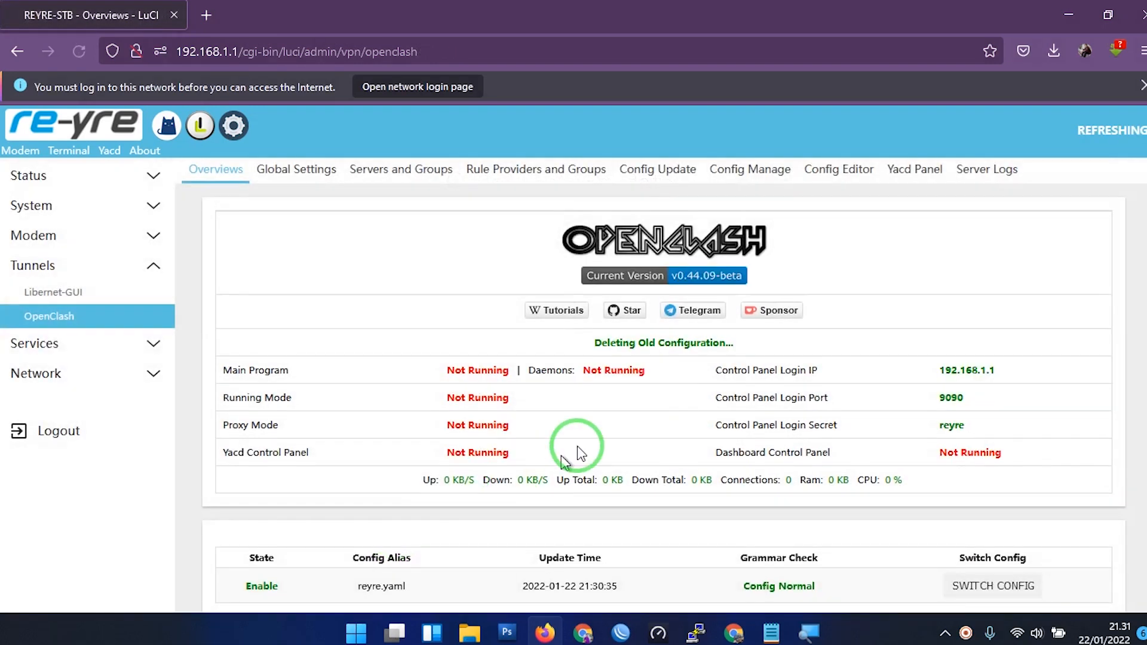
{"action": "scroll", "coordinate": [656, 418], "scroll_direction": "down", "scroll_amount": 4}
{"action": "scroll", "coordinate": [762, 389], "scroll_direction": "up", "scroll_amount": 4}
{"action": "left_click", "coordinate": [388, 169]}
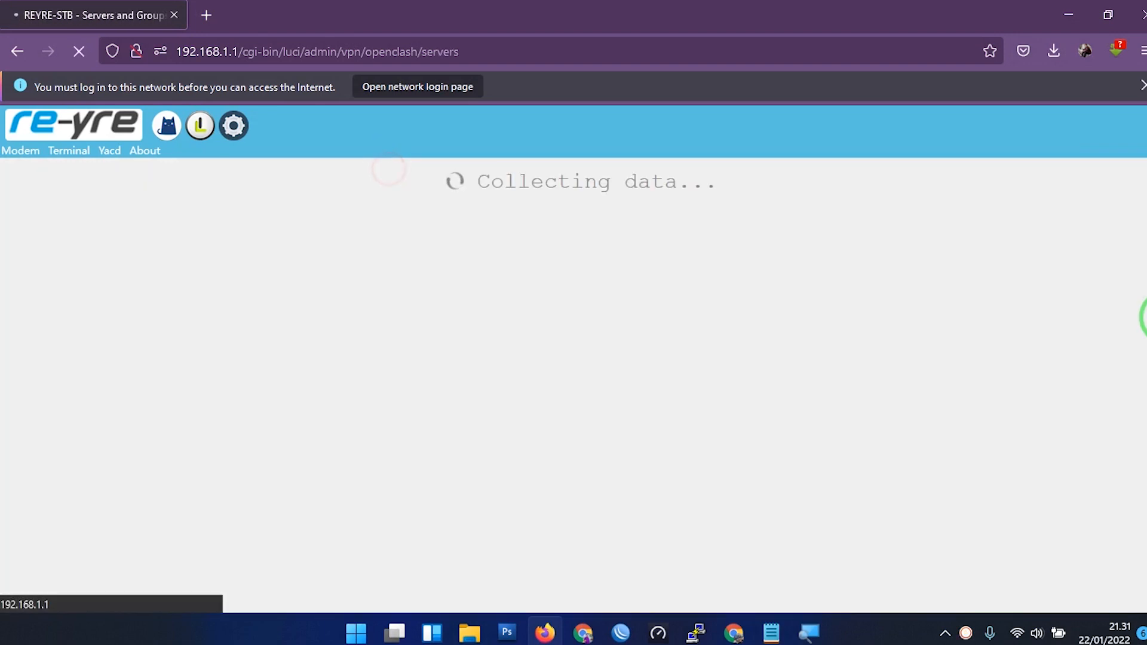
{"action": "scroll", "coordinate": [831, 415], "scroll_direction": "down", "scroll_amount": 8}
{"action": "scroll", "coordinate": [634, 524], "scroll_direction": "up", "scroll_amount": 4}
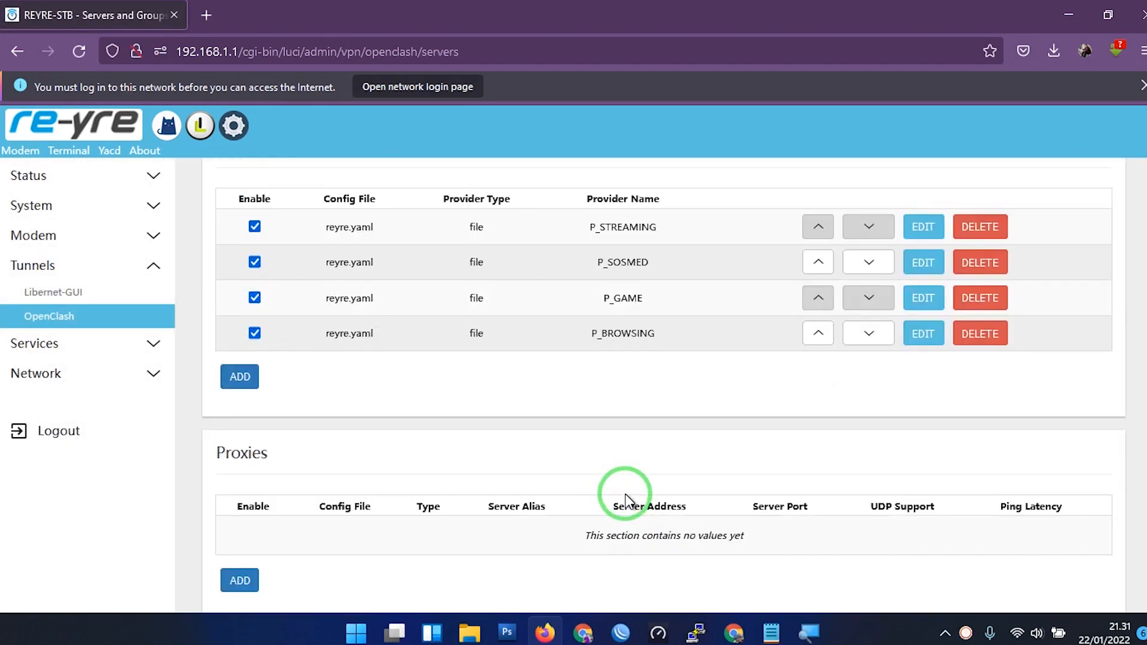
{"action": "scroll", "coordinate": [543, 430], "scroll_direction": "up", "scroll_amount": 3}
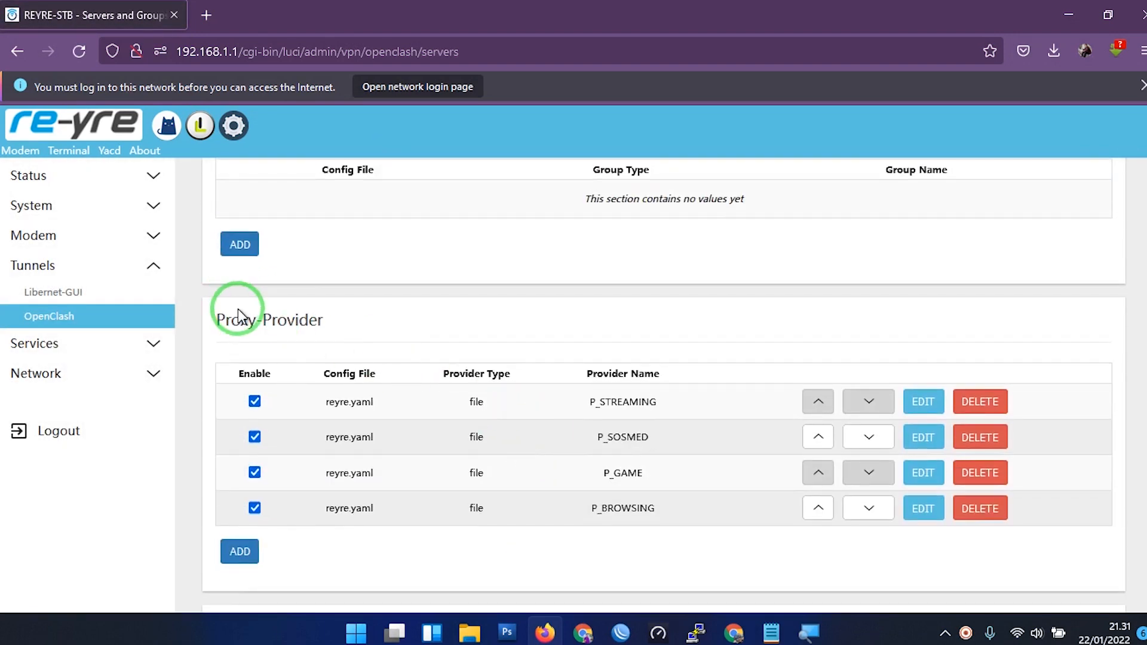
- Commit the Servers and Groups settings
{"action": "scroll", "coordinate": [530, 368], "scroll_direction": "down", "scroll_amount": 6}
{"action": "scroll", "coordinate": [374, 577], "scroll_direction": "down", "scroll_amount": 1}
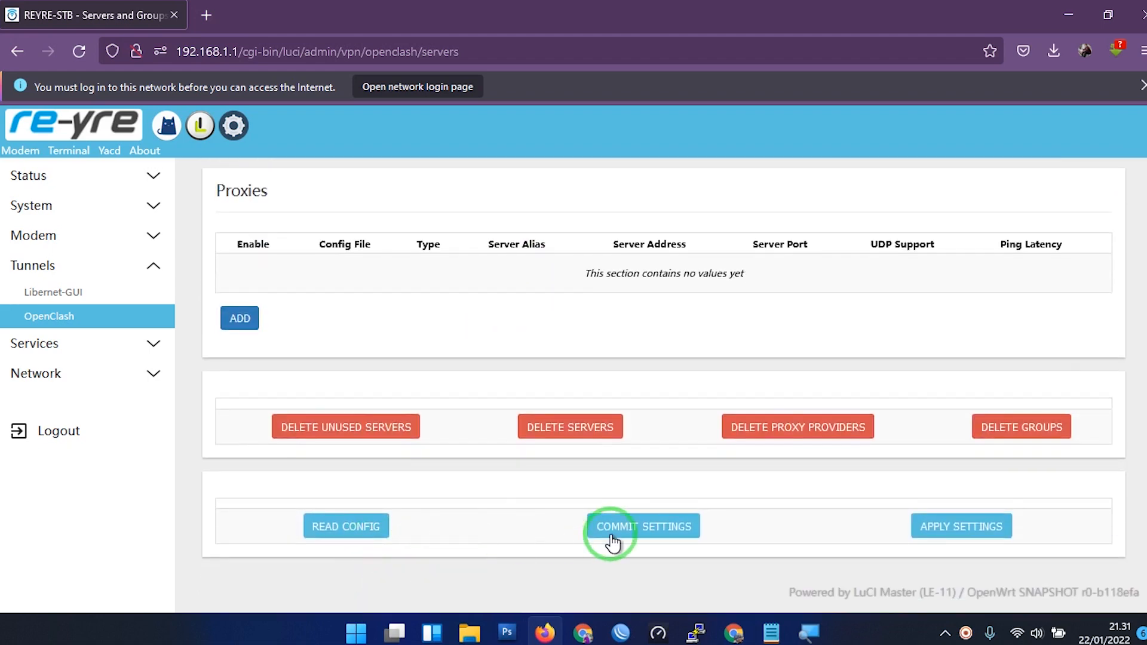
{"action": "left_click", "coordinate": [621, 541]}
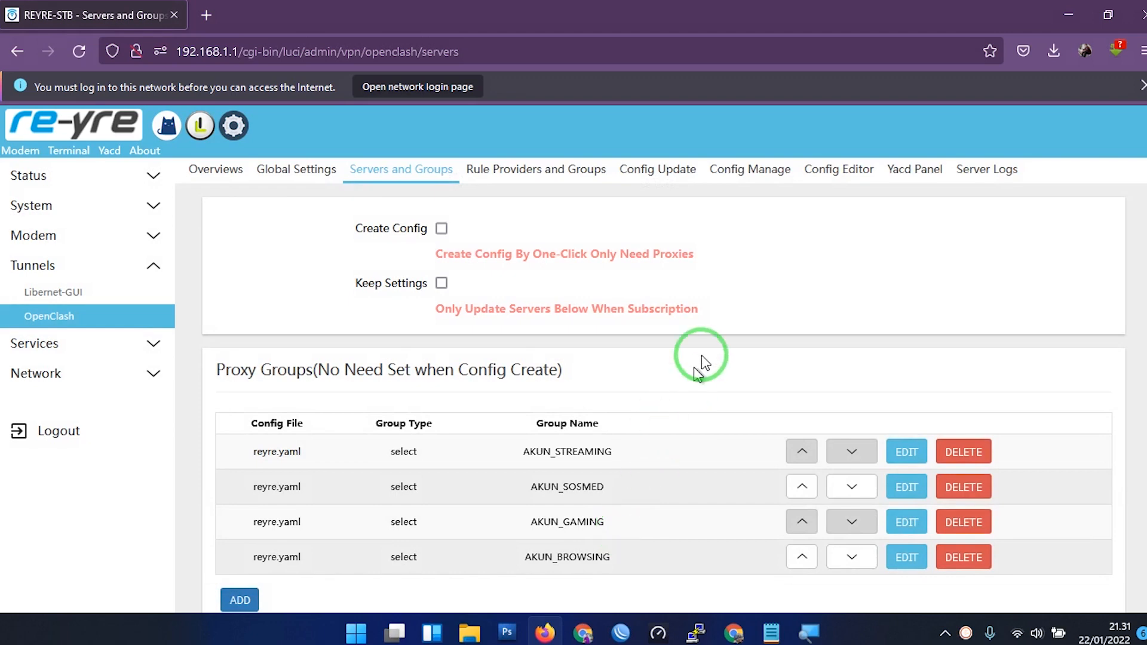
- Review the Proxy Groups, Proxy-Provider and Proxies sections of Servers and Groups
{"action": "scroll", "coordinate": [685, 385], "scroll_direction": "down", "scroll_amount": 7}
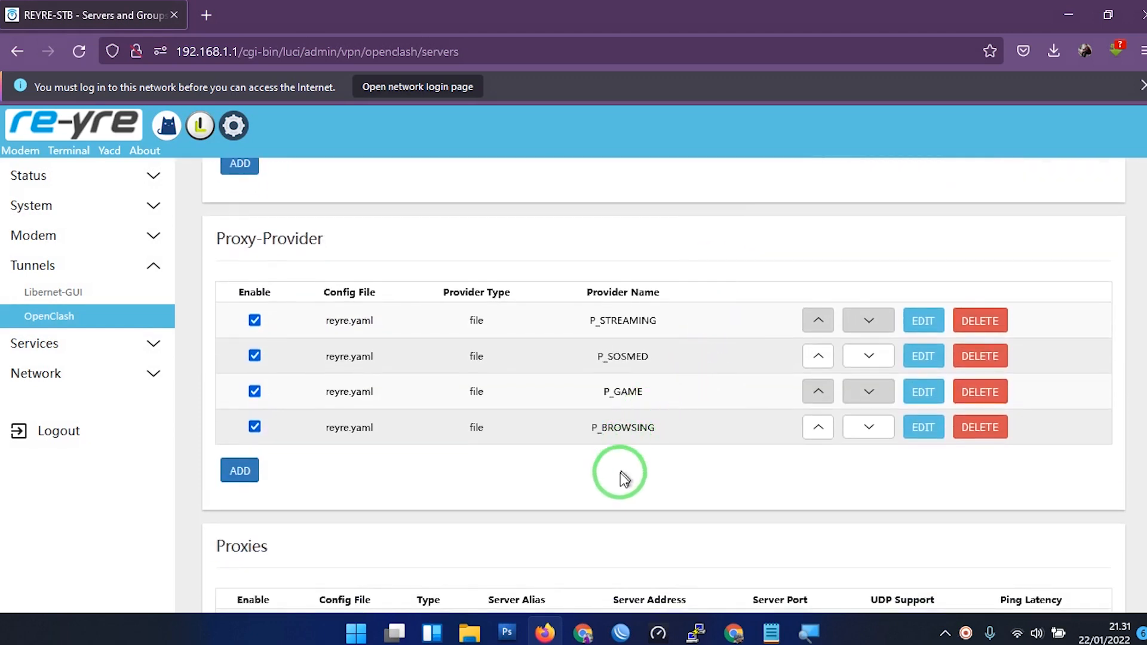
{"action": "scroll", "coordinate": [623, 472], "scroll_direction": "down", "scroll_amount": 3}
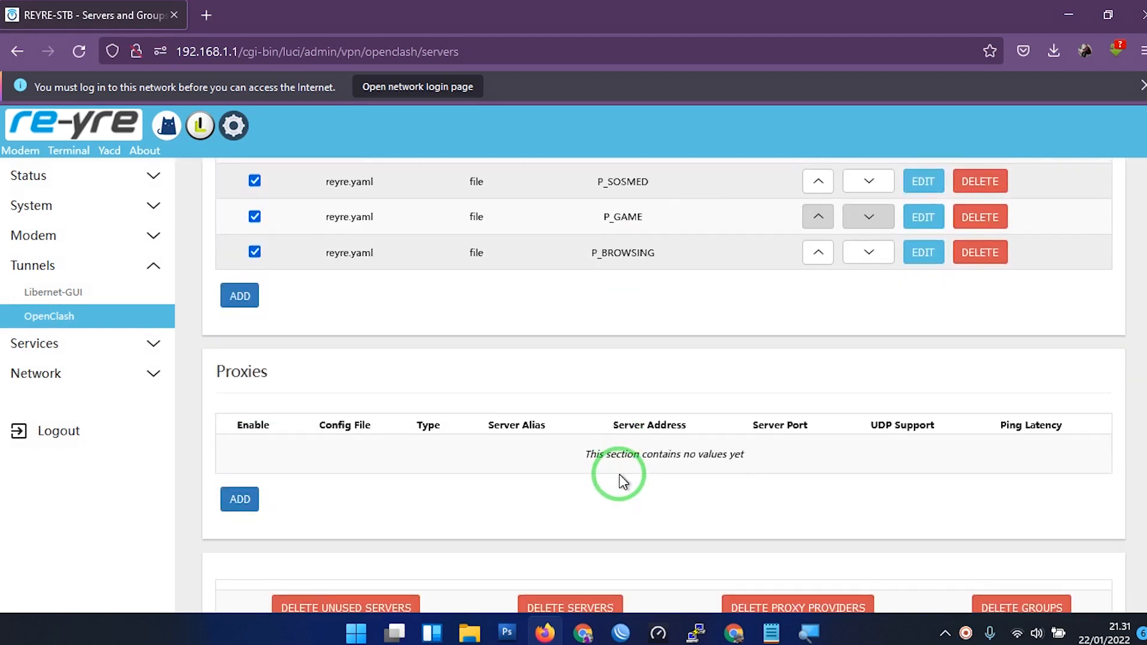
{"action": "scroll", "coordinate": [525, 384], "scroll_direction": "up", "scroll_amount": 4}
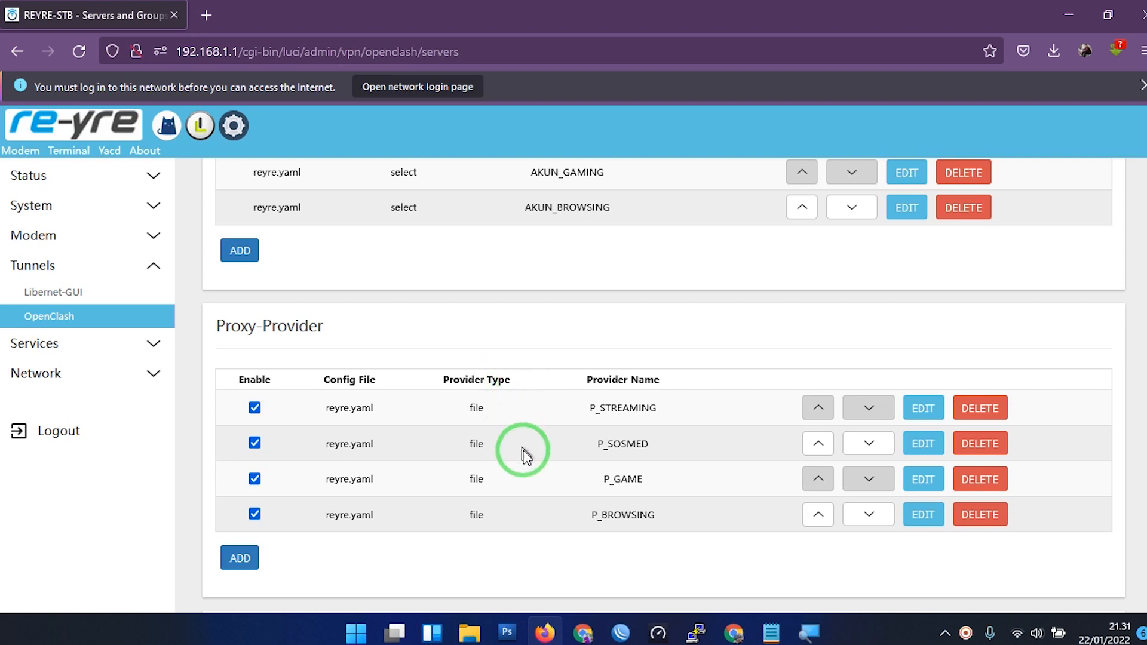
{"action": "scroll", "coordinate": [519, 448], "scroll_direction": "up", "scroll_amount": 3}
{"action": "scroll", "coordinate": [564, 449], "scroll_direction": "up", "scroll_amount": 4}
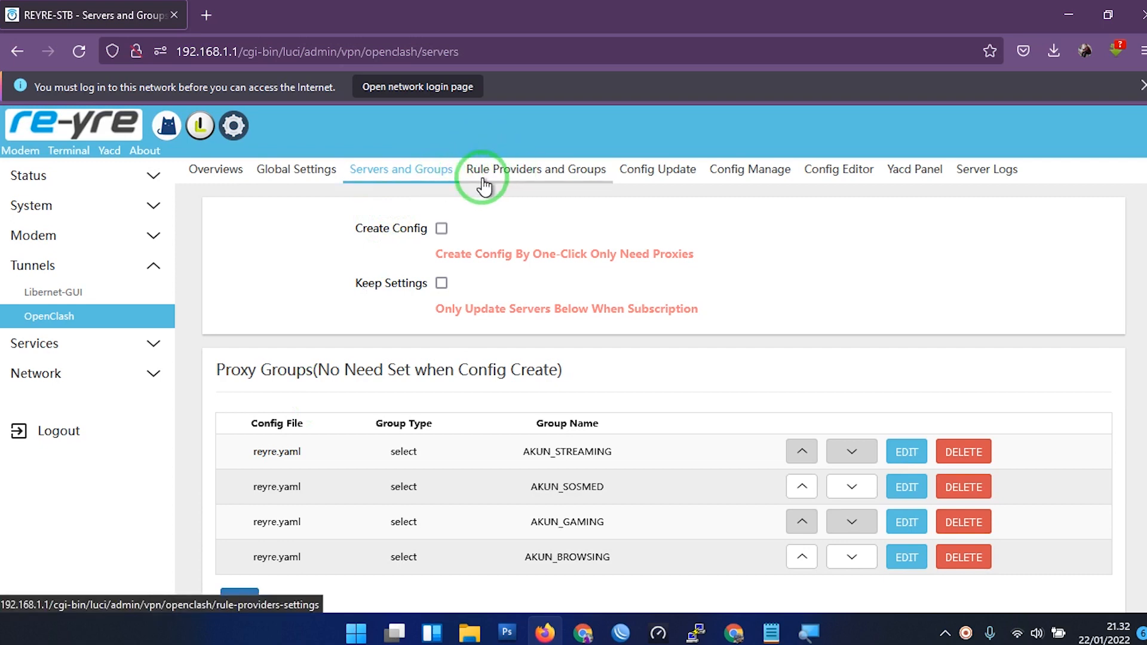
- Open the Rule Providers and Groups settings and locate the Custom Rule Providers and Groups section
{"action": "left_click", "coordinate": [507, 175]}
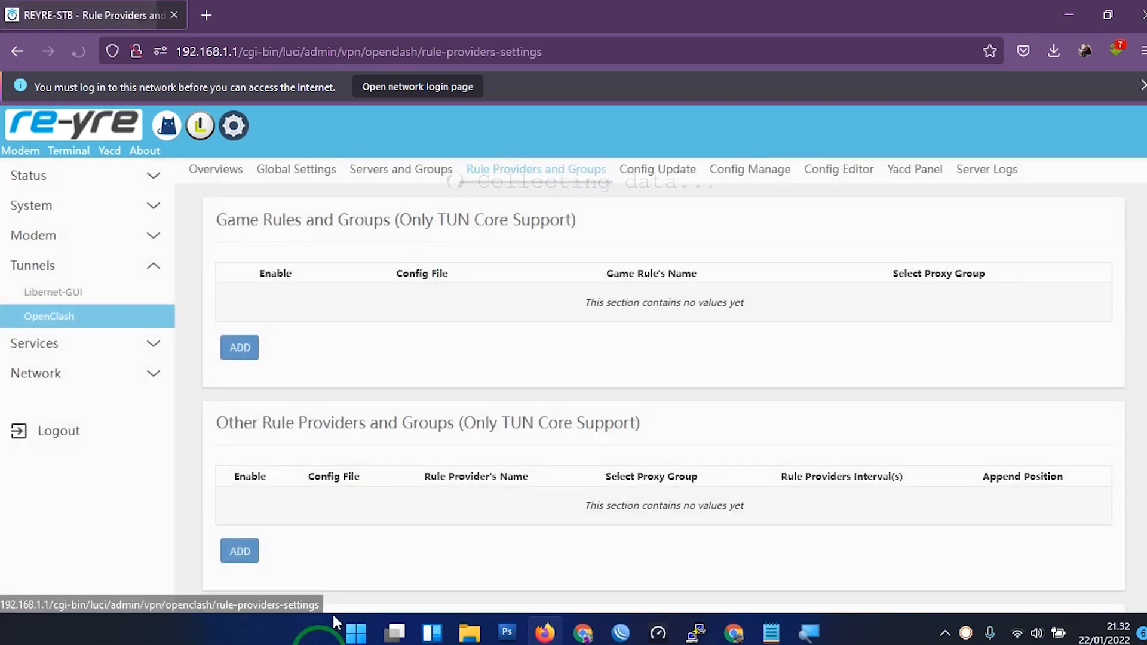
{"action": "scroll", "coordinate": [785, 378], "scroll_direction": "down", "scroll_amount": 5}
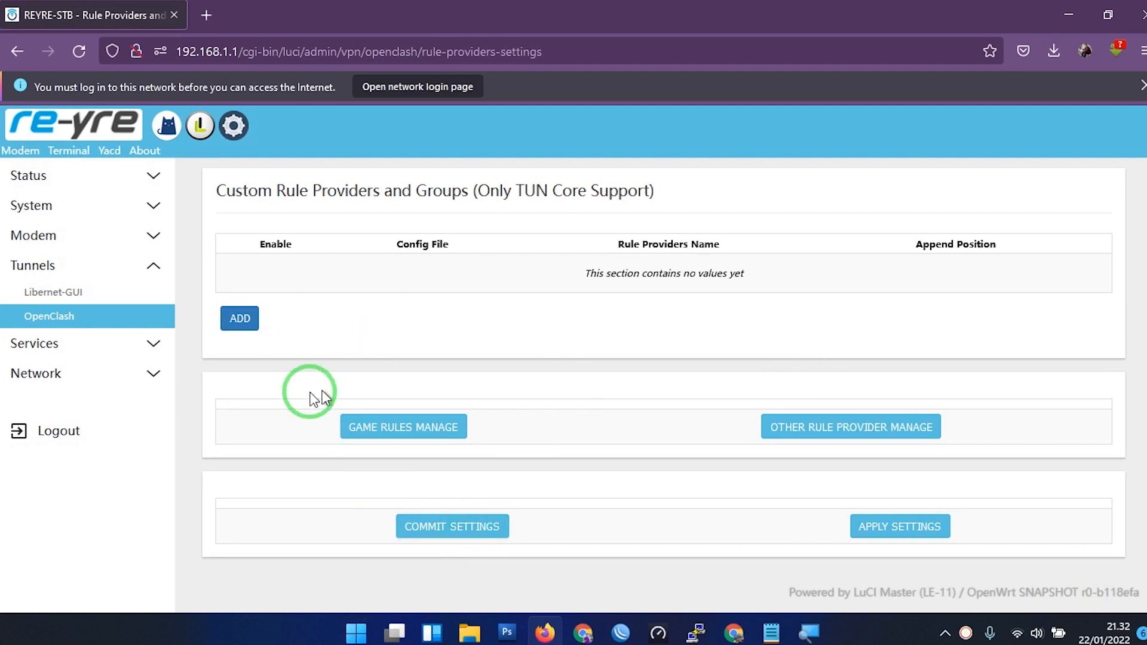
{"action": "scroll", "coordinate": [278, 359], "scroll_direction": "up", "scroll_amount": 2}
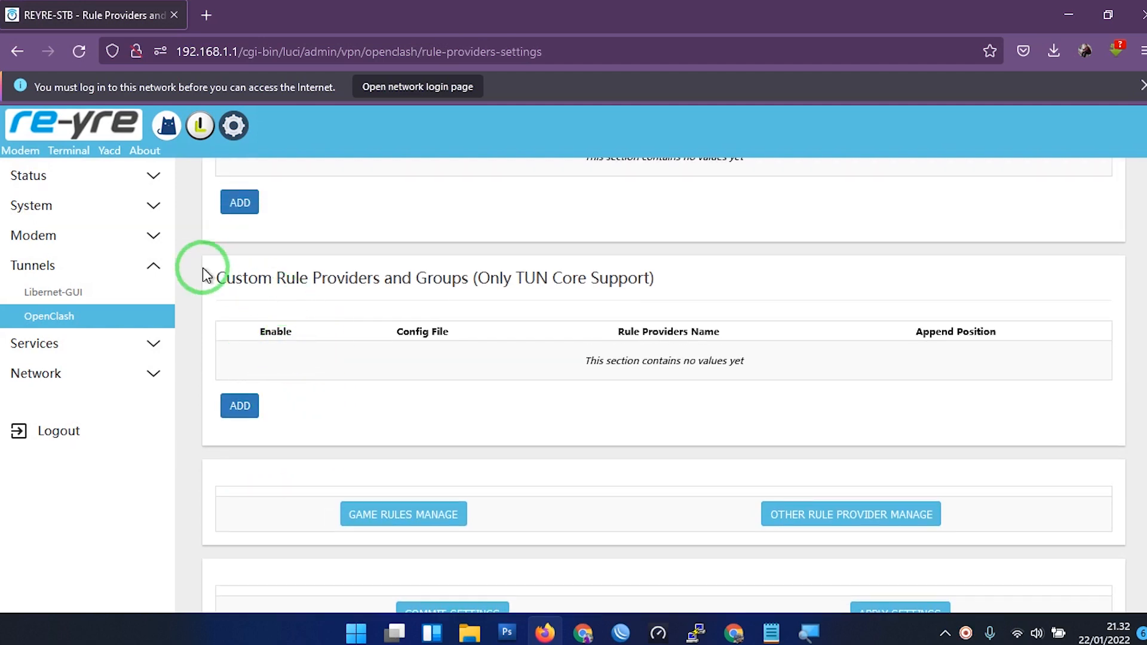
{"action": "scroll", "coordinate": [301, 326], "scroll_direction": "up", "scroll_amount": 6}
{"action": "scroll", "coordinate": [293, 352], "scroll_direction": "down", "scroll_amount": 2}
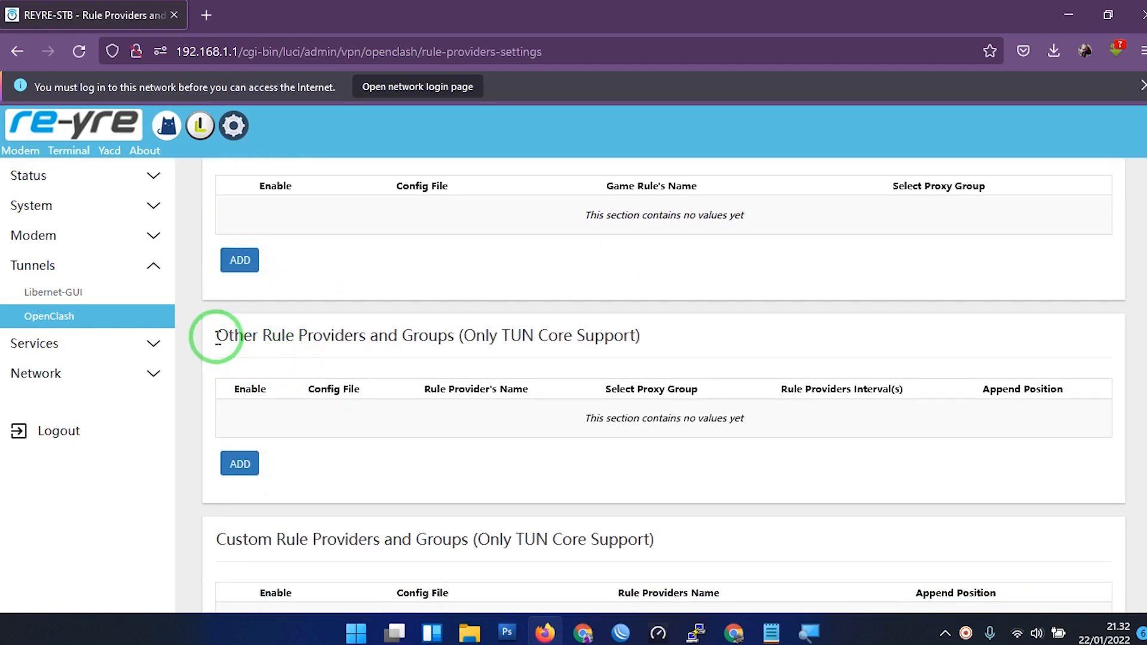
{"action": "scroll", "coordinate": [250, 360], "scroll_direction": "down", "scroll_amount": 5}
{"action": "left_click_drag", "start_coordinate": [248, 194], "coordinate": [668, 199]}
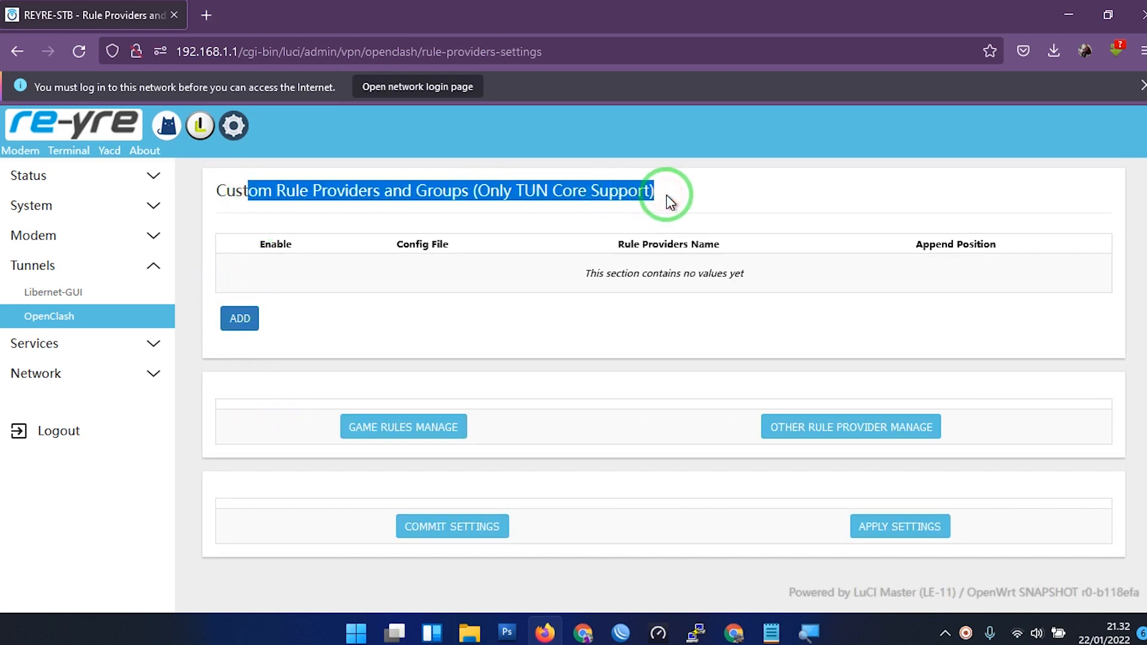
- Add a custom rule provider for the reyre.yaml config file and name it SOSMED
{"action": "left_click", "coordinate": [233, 322]}
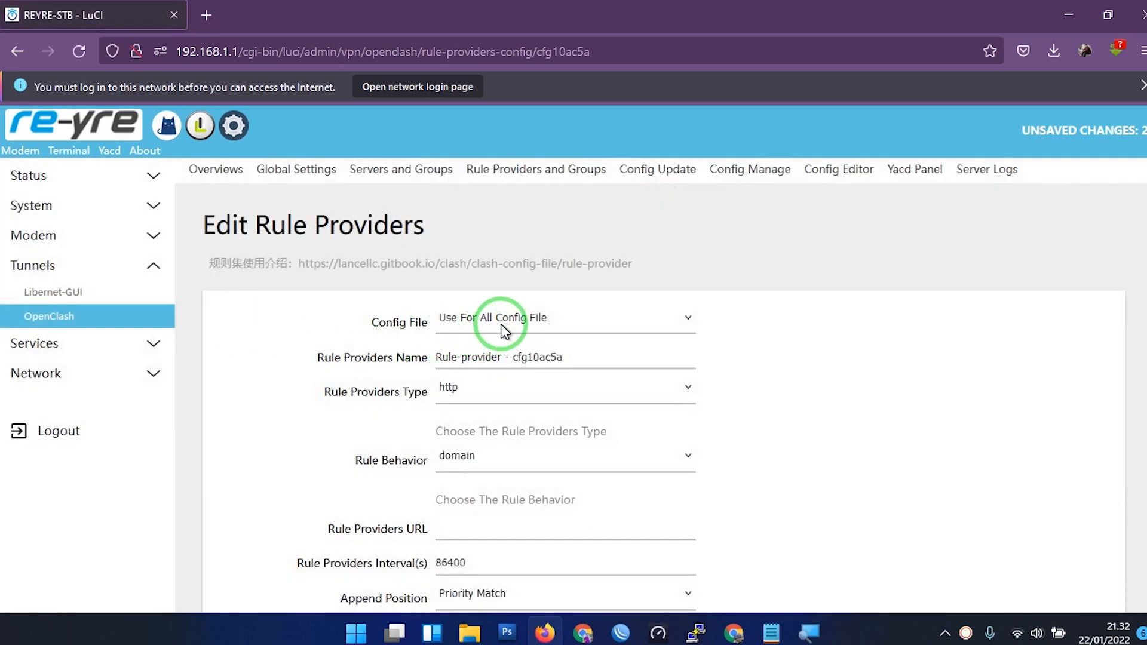
{"action": "left_click", "coordinate": [503, 331]}
{"action": "left_click", "coordinate": [494, 369]}
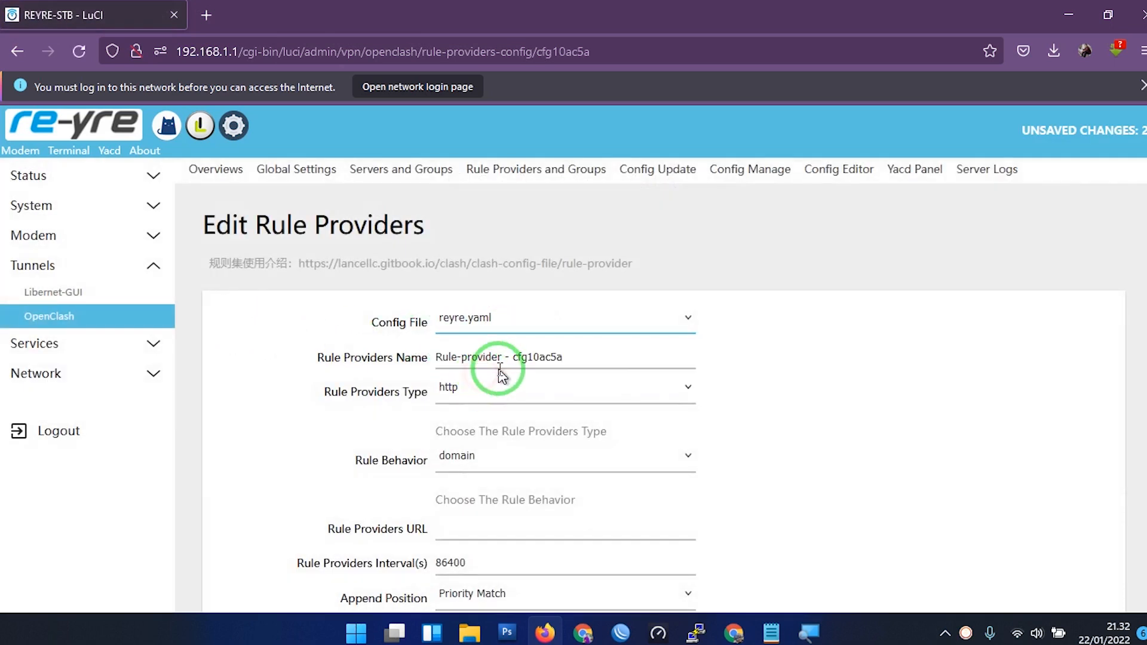
{"action": "left_click_drag", "start_coordinate": [615, 360], "coordinate": [375, 391]}
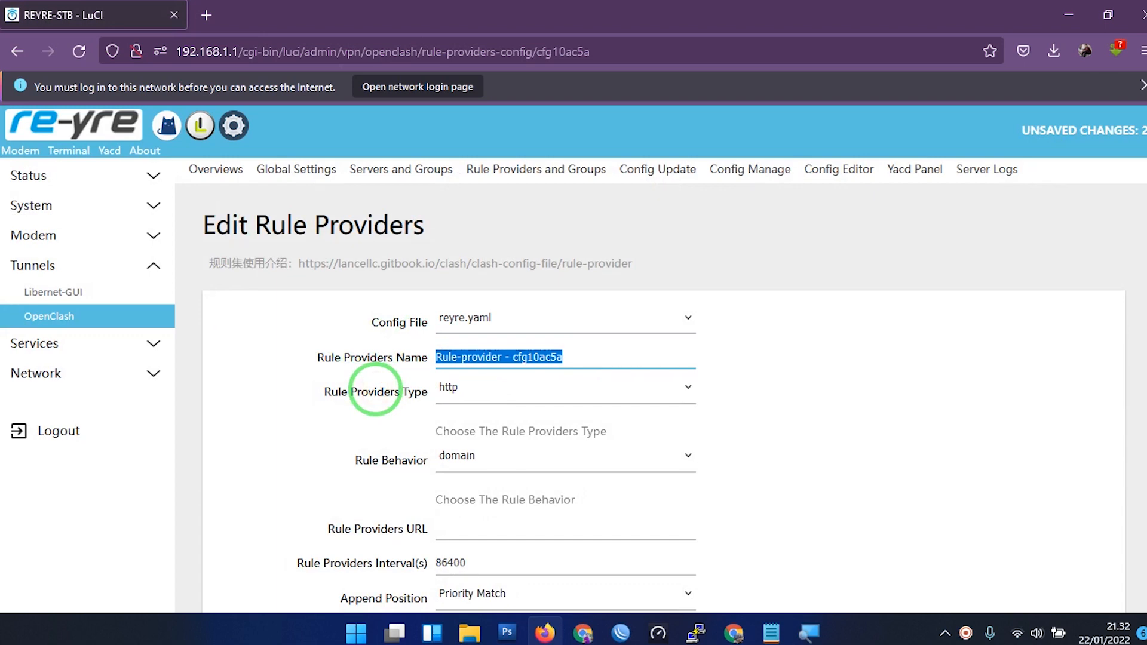
{"action": "type", "text": "SOSMED"}
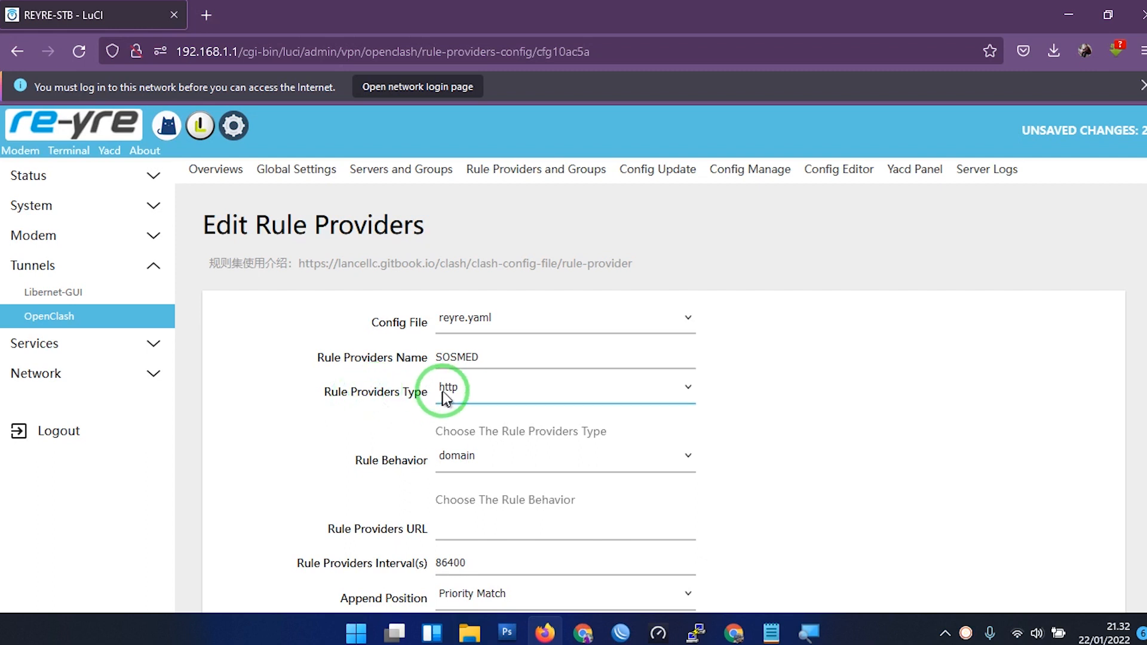
- Set the SOSMED rule provider to type file, behavior classical and path ./rule_provider/sosmed.yaml
{"action": "left_click", "coordinate": [490, 391]}
{"action": "left_click_drag", "start_coordinate": [457, 435], "coordinate": [490, 445]}
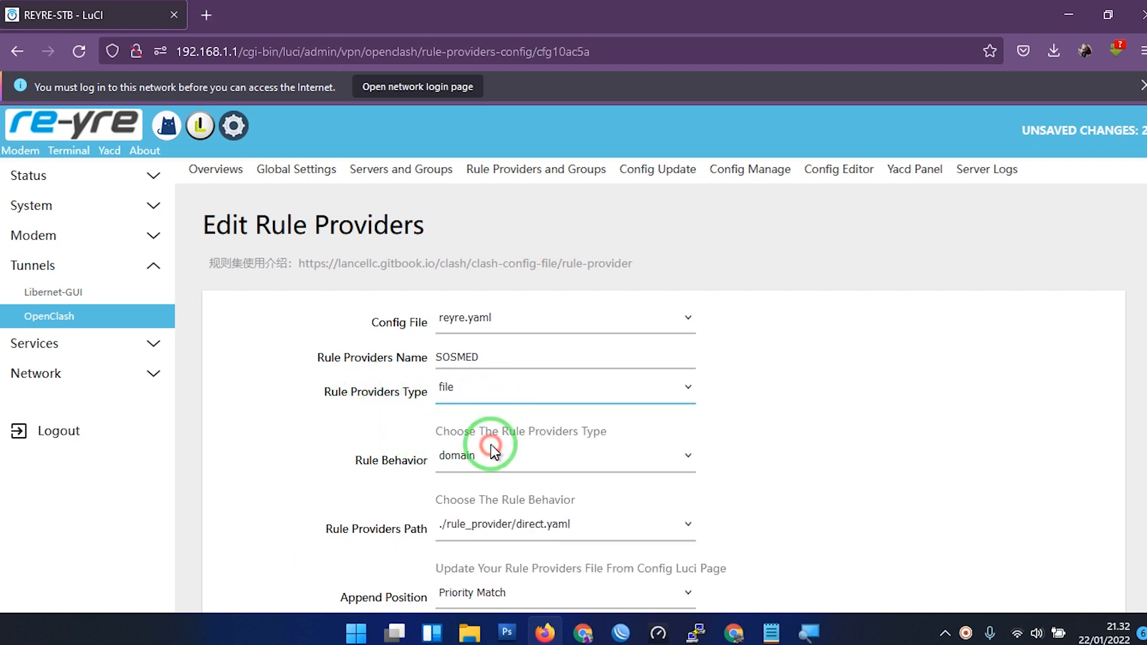
{"action": "left_click", "coordinate": [489, 459]}
{"action": "left_click", "coordinate": [472, 529]}
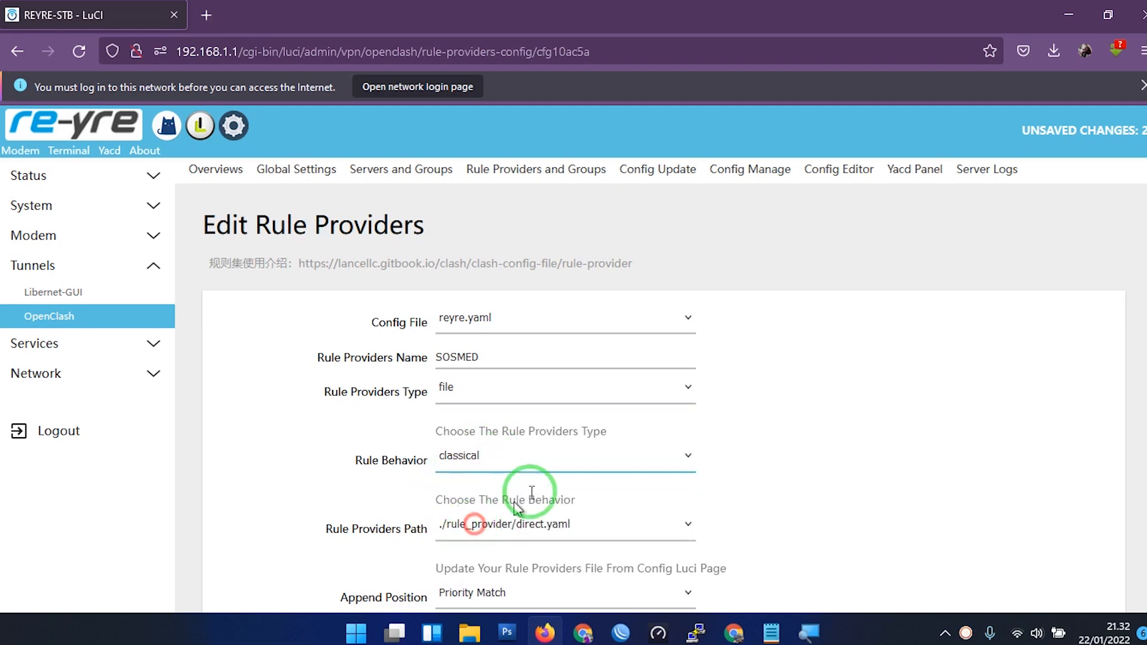
{"action": "scroll", "coordinate": [597, 425], "scroll_direction": "down", "scroll_amount": 3}
{"action": "left_click_drag", "start_coordinate": [351, 359], "coordinate": [412, 359]}
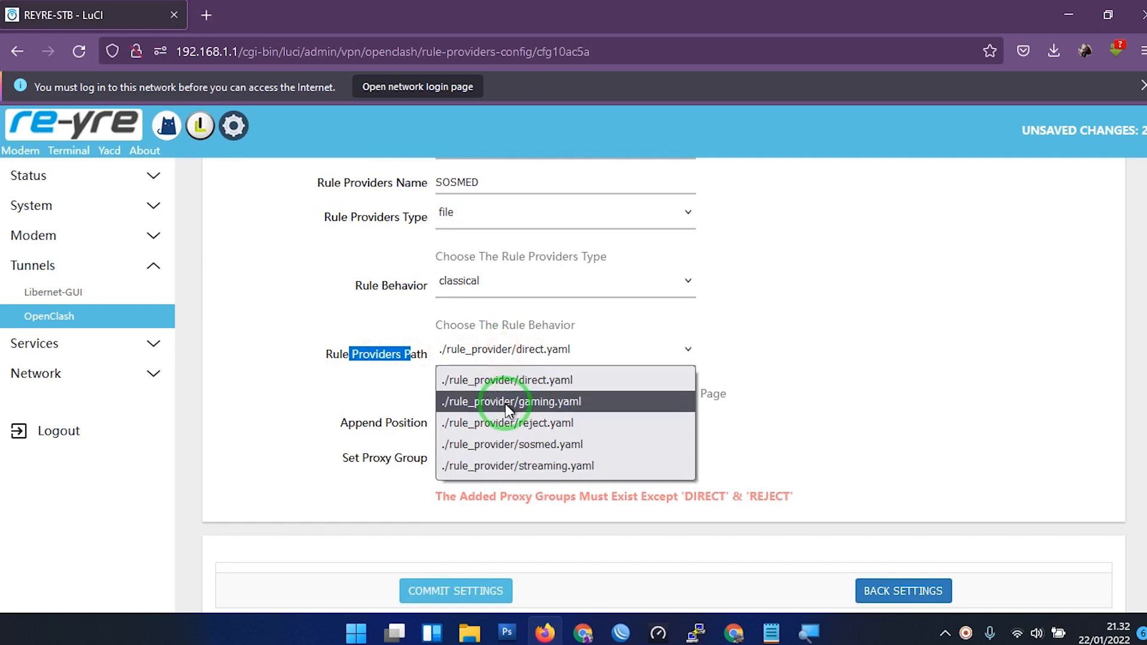
{"action": "left_click", "coordinate": [528, 444]}
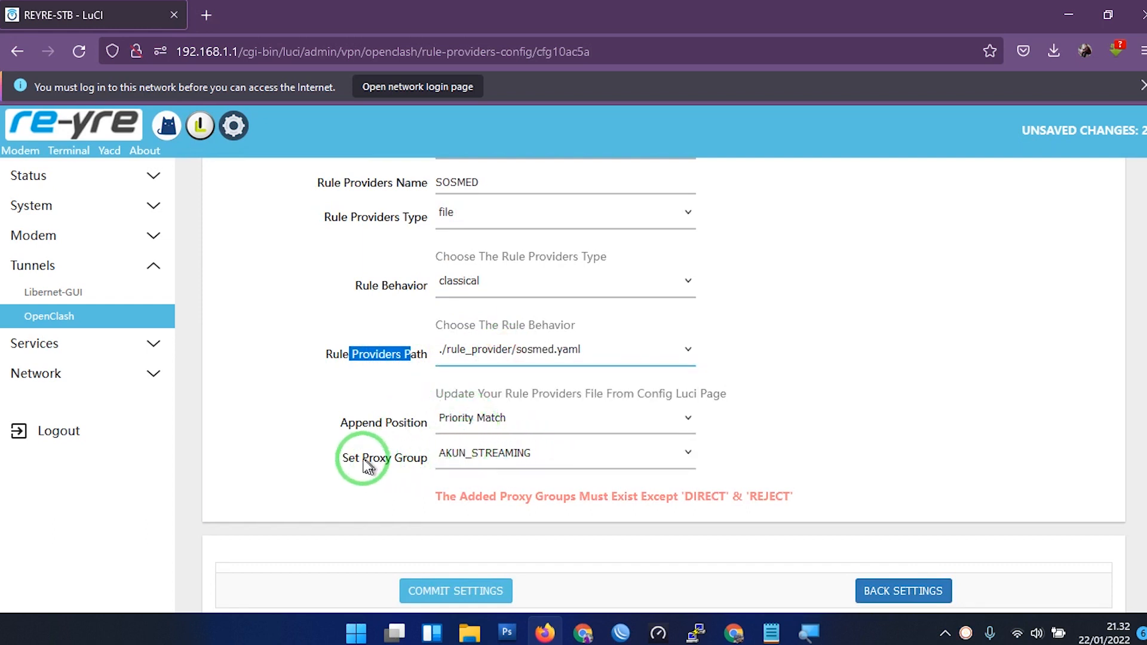
- Assign the AKUN_SOSMED proxy group to the SOSMED rule provider and commit its settings
{"action": "left_click_drag", "start_coordinate": [360, 459], "coordinate": [418, 458]}
{"action": "left_click", "coordinate": [507, 454]}
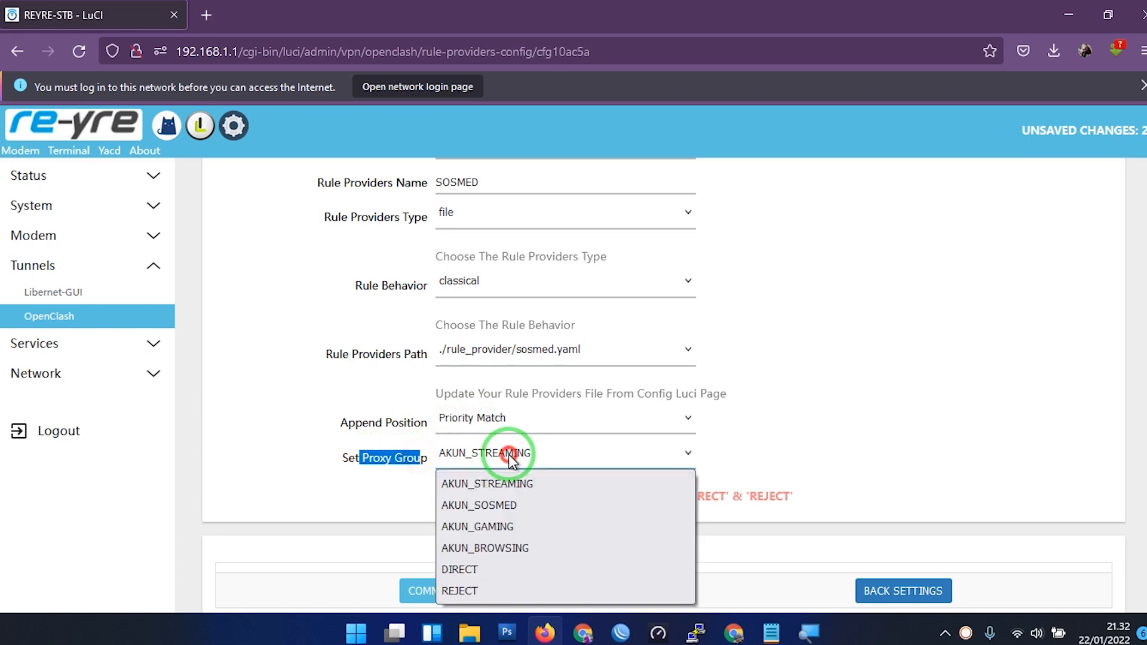
{"action": "left_click", "coordinate": [514, 505]}
{"action": "scroll", "coordinate": [481, 552], "scroll_direction": "down", "scroll_amount": 1}
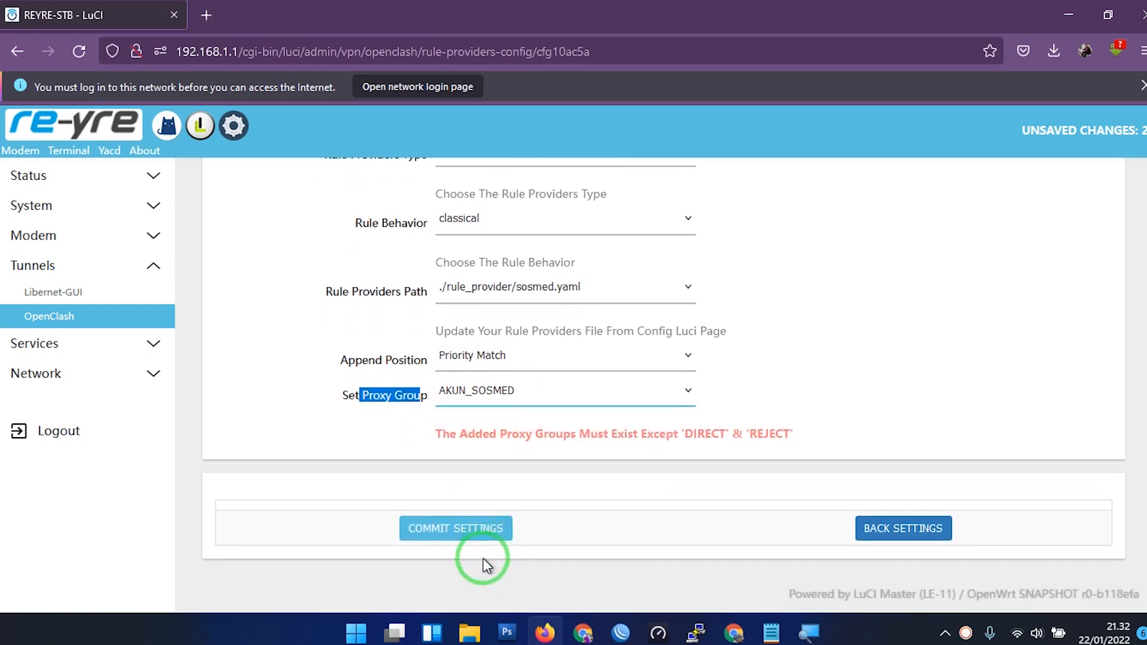
{"action": "left_click", "coordinate": [460, 531]}
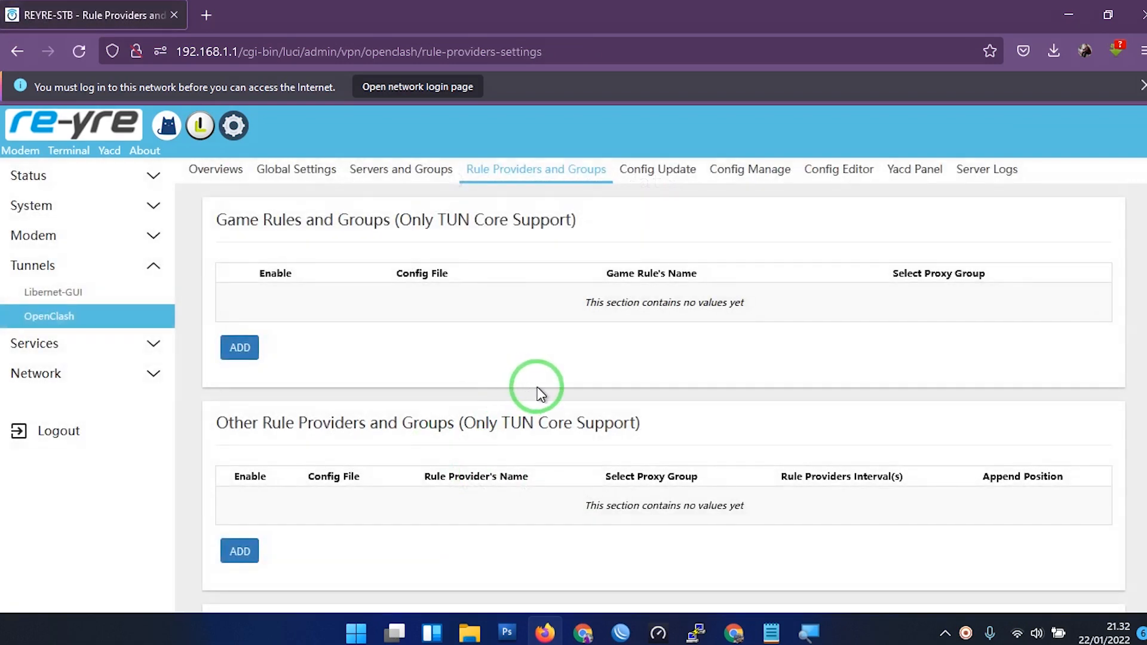
- Add a second custom rule provider for reyre.yaml and name it STREAMING
{"action": "scroll", "coordinate": [532, 445], "scroll_direction": "down", "scroll_amount": 5}
{"action": "left_click", "coordinate": [240, 318]}
{"action": "left_click", "coordinate": [486, 319]}
{"action": "left_click", "coordinate": [489, 367]}
{"action": "left_click_drag", "start_coordinate": [560, 357], "coordinate": [377, 360]}
{"action": "type", "text": "s"}
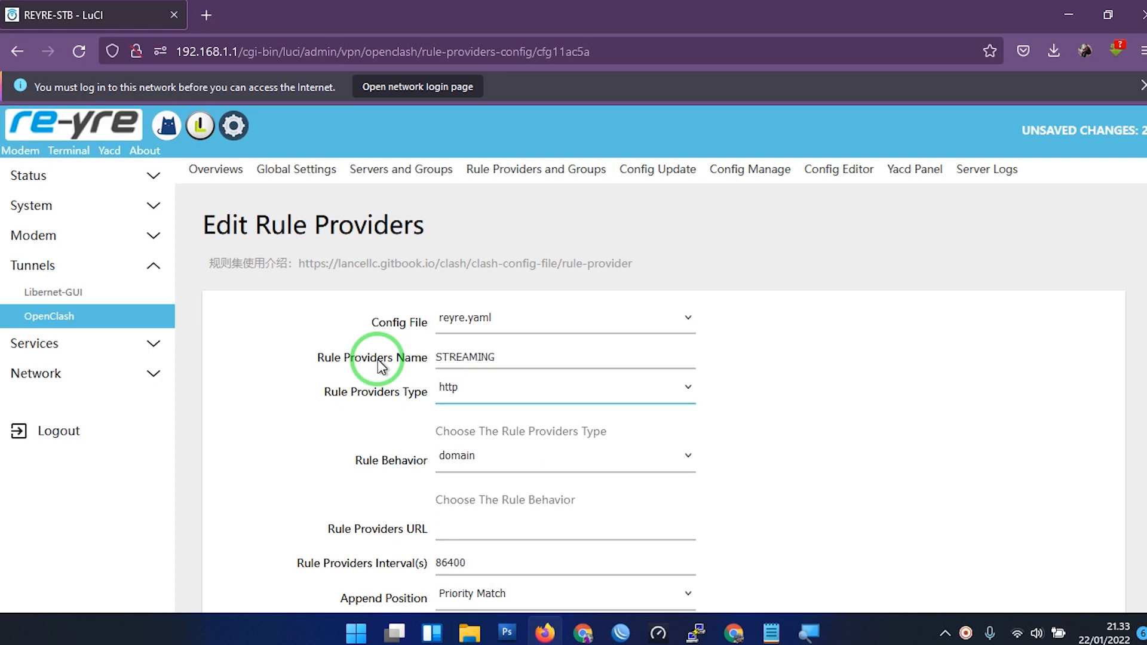
- Set the STREAMING rule provider to type file, behavior classical and path ./rule_provider/streaming.yaml, and commit its settings
{"action": "left_click", "coordinate": [453, 397]}
{"action": "left_click", "coordinate": [486, 434]}
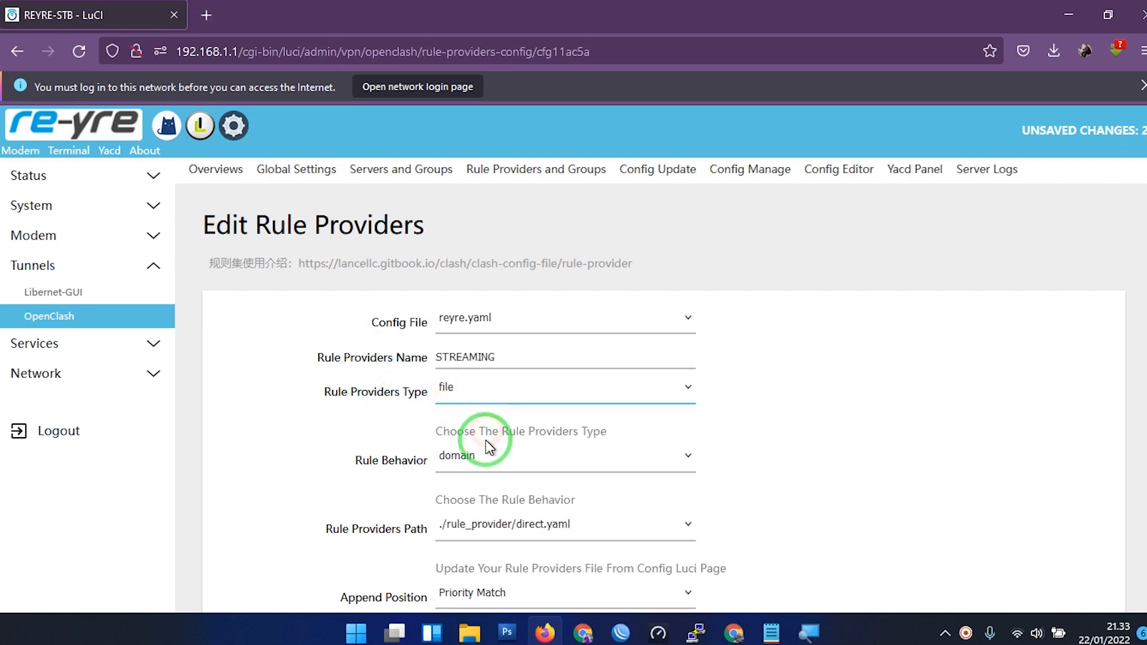
{"action": "left_click", "coordinate": [487, 454]}
{"action": "left_click", "coordinate": [520, 527]}
{"action": "scroll", "coordinate": [525, 489], "scroll_direction": "down", "scroll_amount": 3}
{"action": "left_click", "coordinate": [493, 356]}
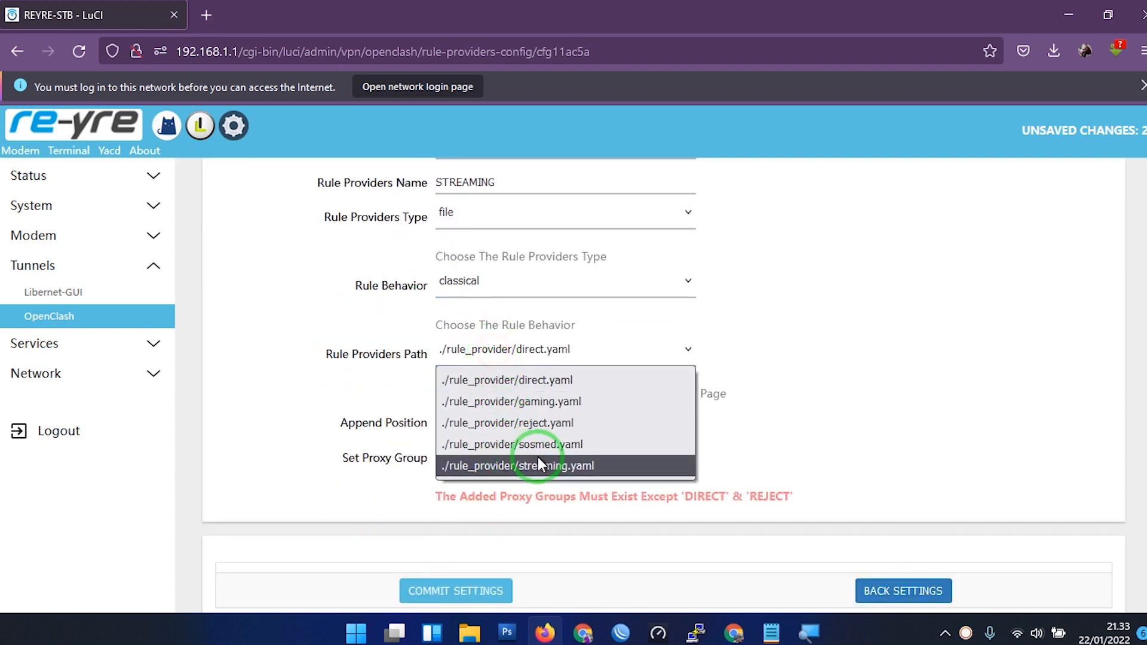
{"action": "left_click", "coordinate": [537, 463]}
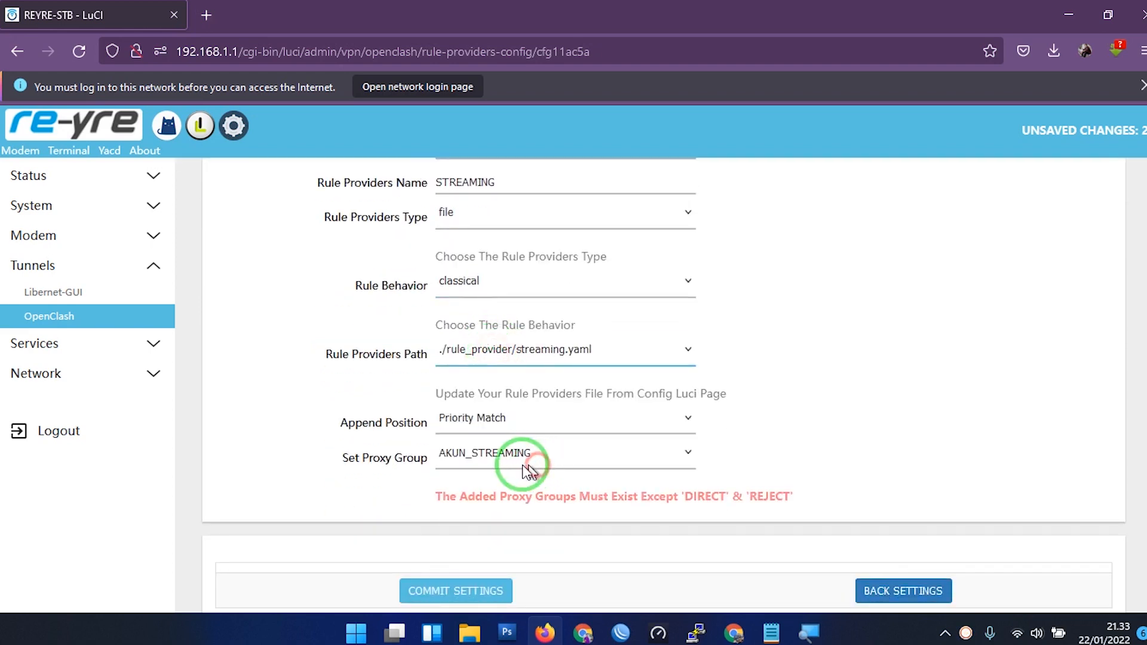
{"action": "left_click", "coordinate": [482, 592]}
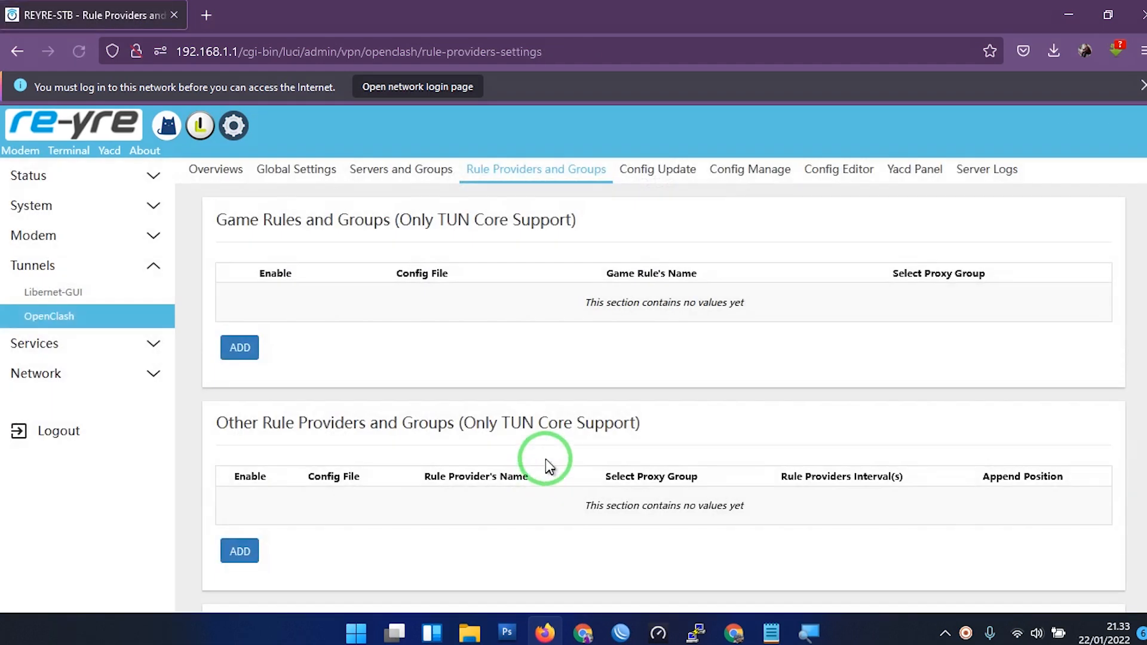
- Add a third custom rule provider for reyre.yaml and name it GAMING
{"action": "scroll", "coordinate": [289, 440], "scroll_direction": "down", "scroll_amount": 6}
{"action": "left_click", "coordinate": [239, 351]}
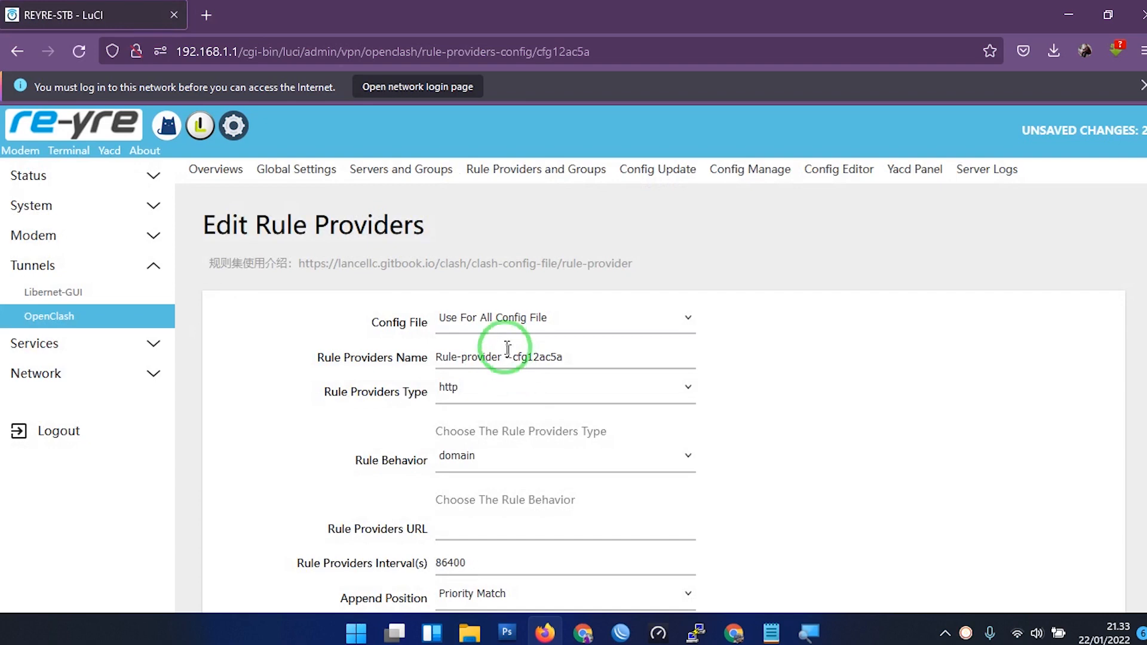
{"action": "left_click", "coordinate": [505, 319]}
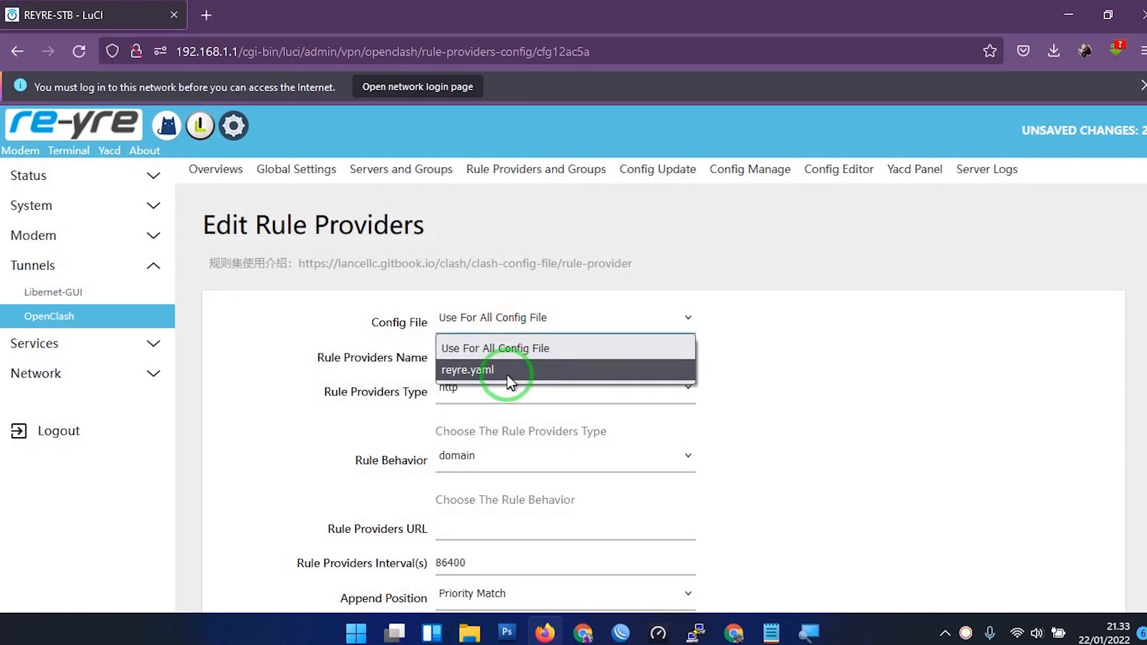
{"action": "left_click", "coordinate": [568, 370]}
{"action": "left_click", "coordinate": [401, 358]}
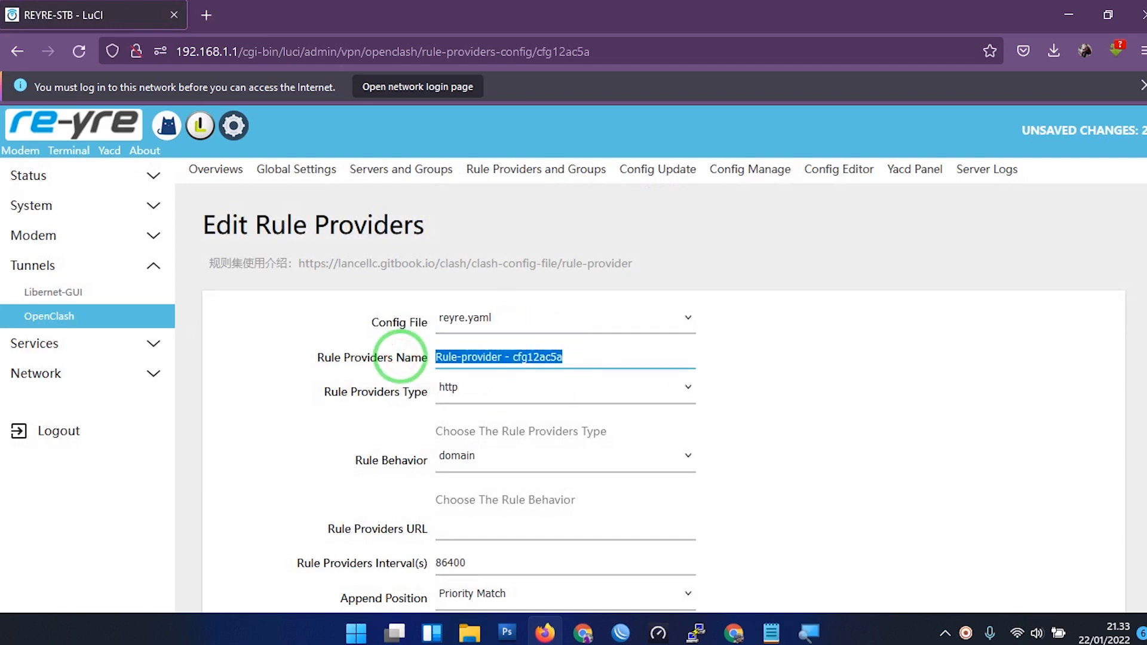
{"action": "type", "text": "GAMING"}
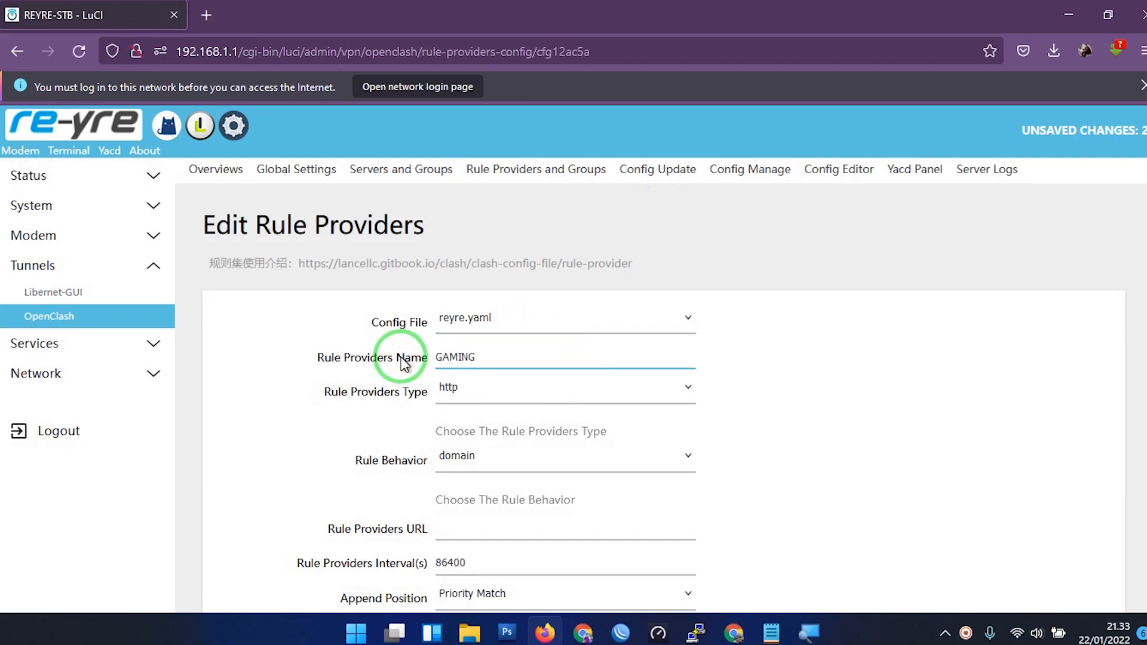
- Set the GAMING rule provider to type file, behavior classical and path ./rule_provider/gaming.yaml
{"action": "left_click", "coordinate": [485, 387]}
{"action": "left_click", "coordinate": [476, 436]}
{"action": "left_click", "coordinate": [478, 456]}
{"action": "left_click", "coordinate": [470, 529]}
{"action": "left_click", "coordinate": [540, 527]}
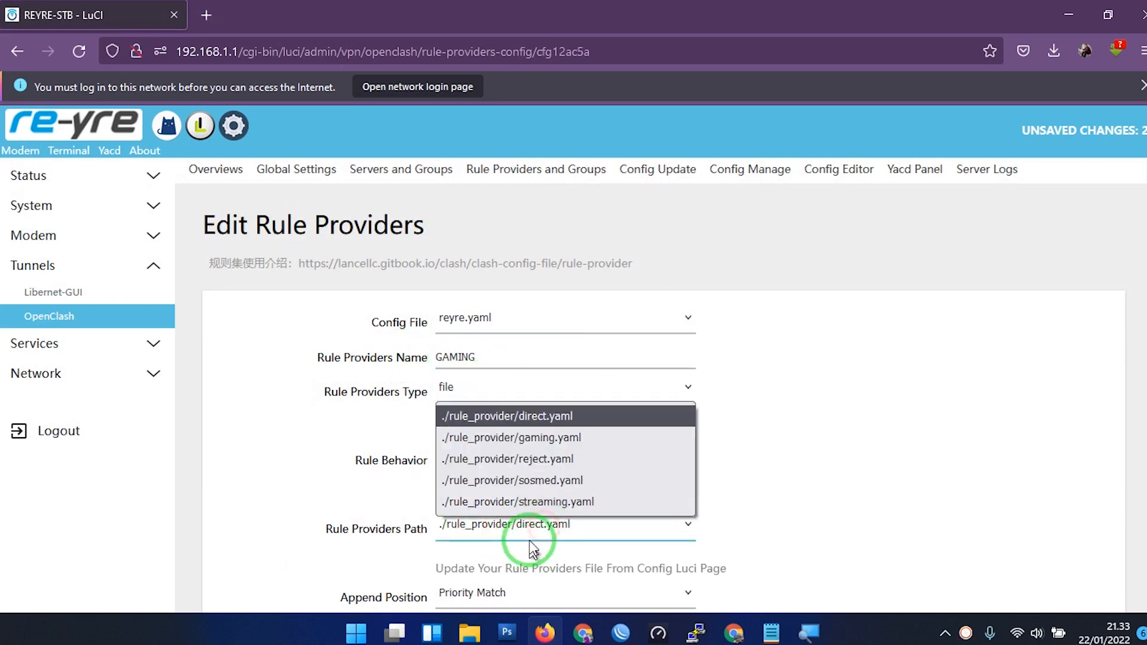
{"action": "left_click", "coordinate": [544, 436]}
- Assign the AKUN_GAMING proxy group to the GAMING rule provider and commit its settings
{"action": "scroll", "coordinate": [485, 554], "scroll_direction": "down", "scroll_amount": 4}
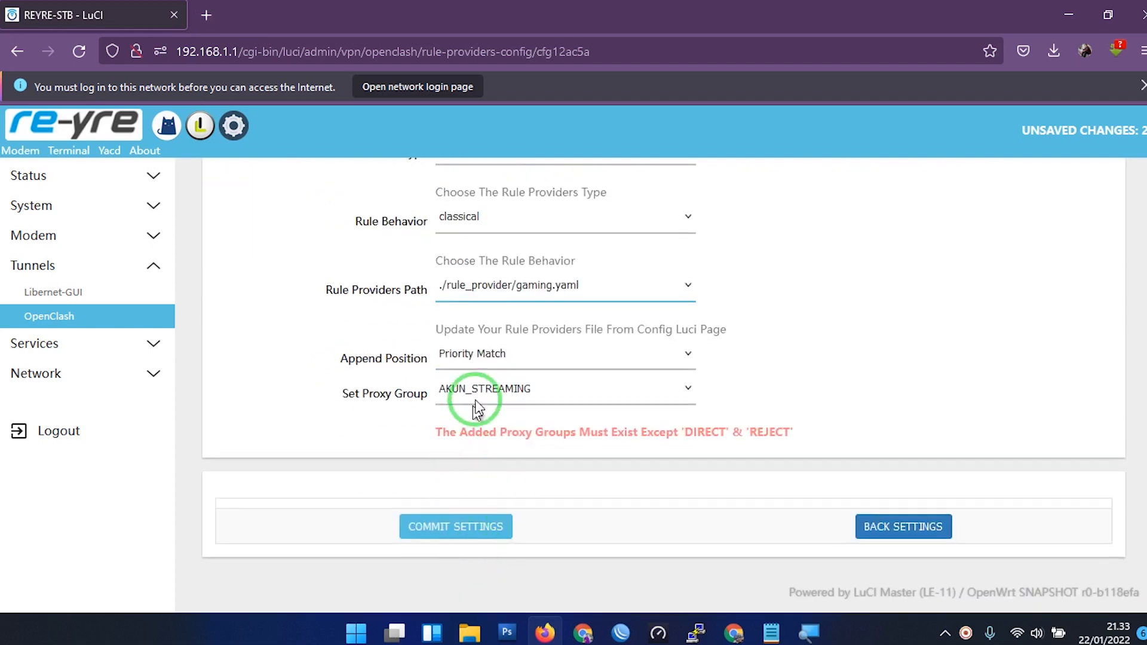
{"action": "left_click", "coordinate": [480, 388]}
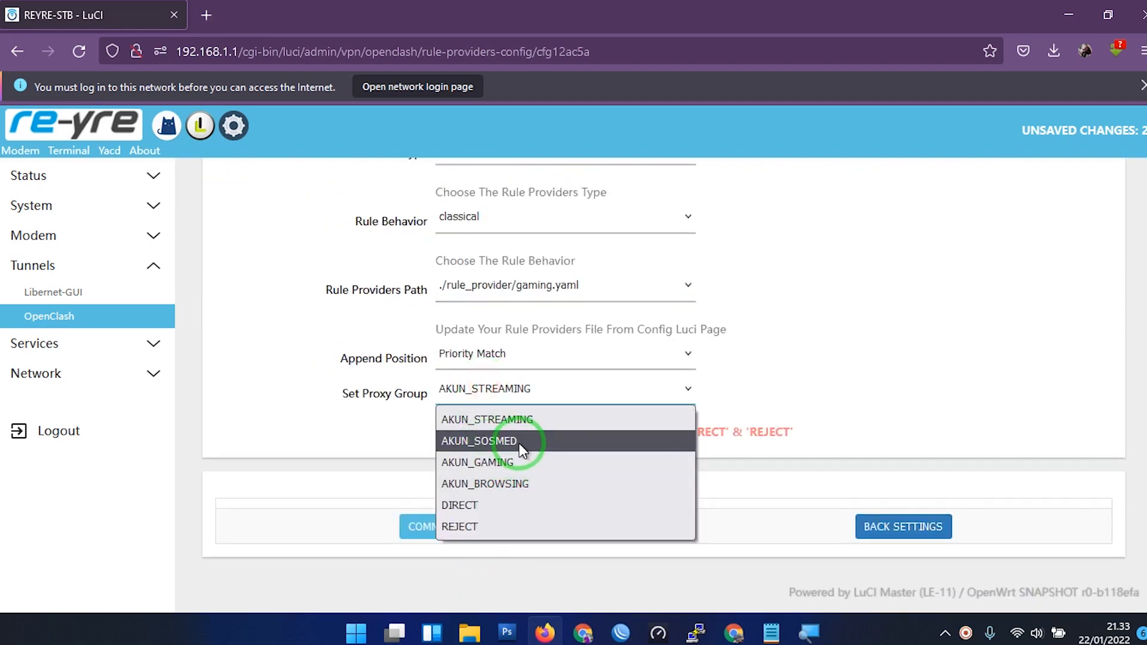
{"action": "left_click", "coordinate": [516, 459]}
{"action": "left_click", "coordinate": [453, 534]}
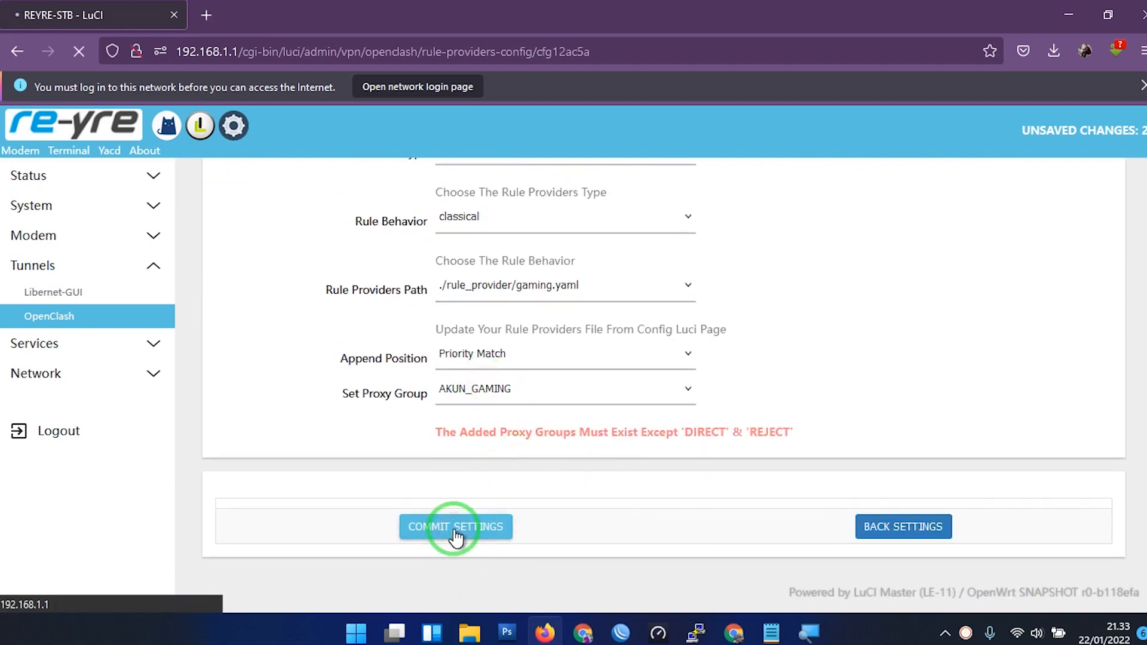
{"action": "scroll", "coordinate": [546, 469], "scroll_direction": "down", "scroll_amount": 8}
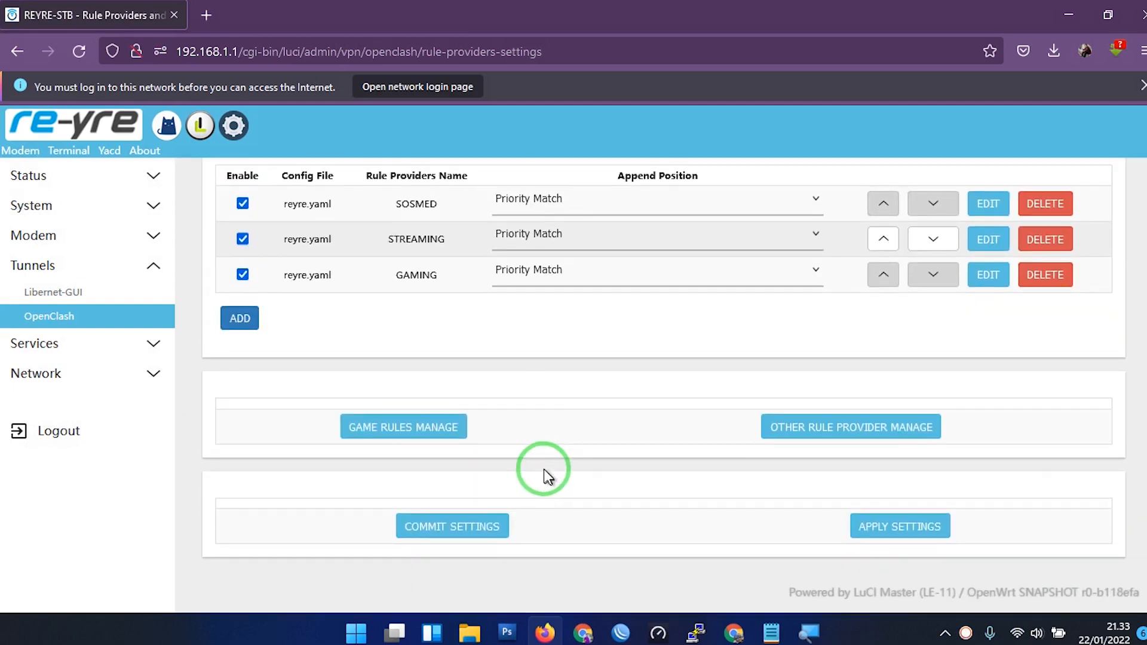
{"action": "scroll", "coordinate": [546, 476], "scroll_direction": "up", "scroll_amount": 2}
{"action": "left_click", "coordinate": [241, 408]}
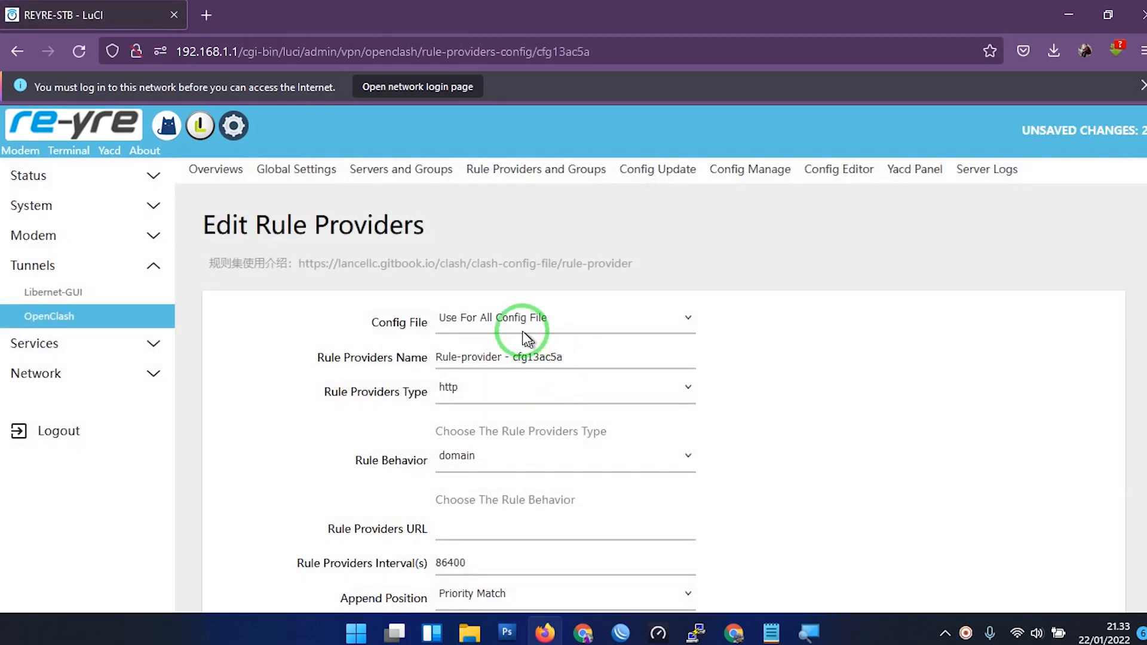
{"action": "left_click", "coordinate": [514, 319]}
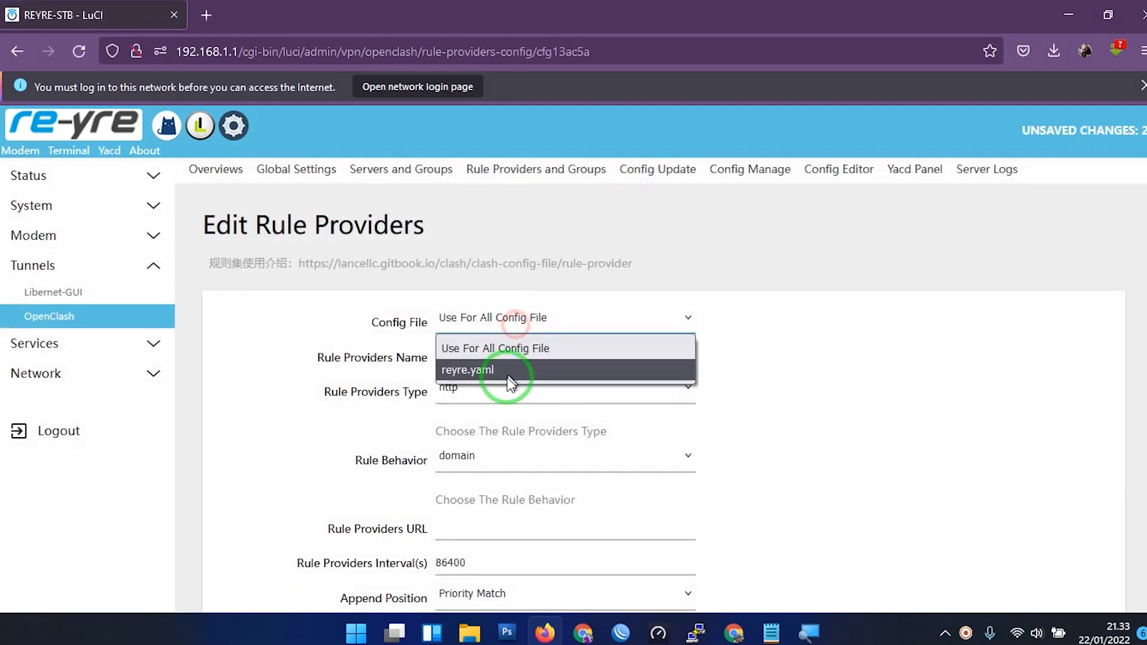
{"action": "left_click", "coordinate": [513, 374]}
{"action": "left_click_drag", "start_coordinate": [594, 353], "coordinate": [294, 385]}
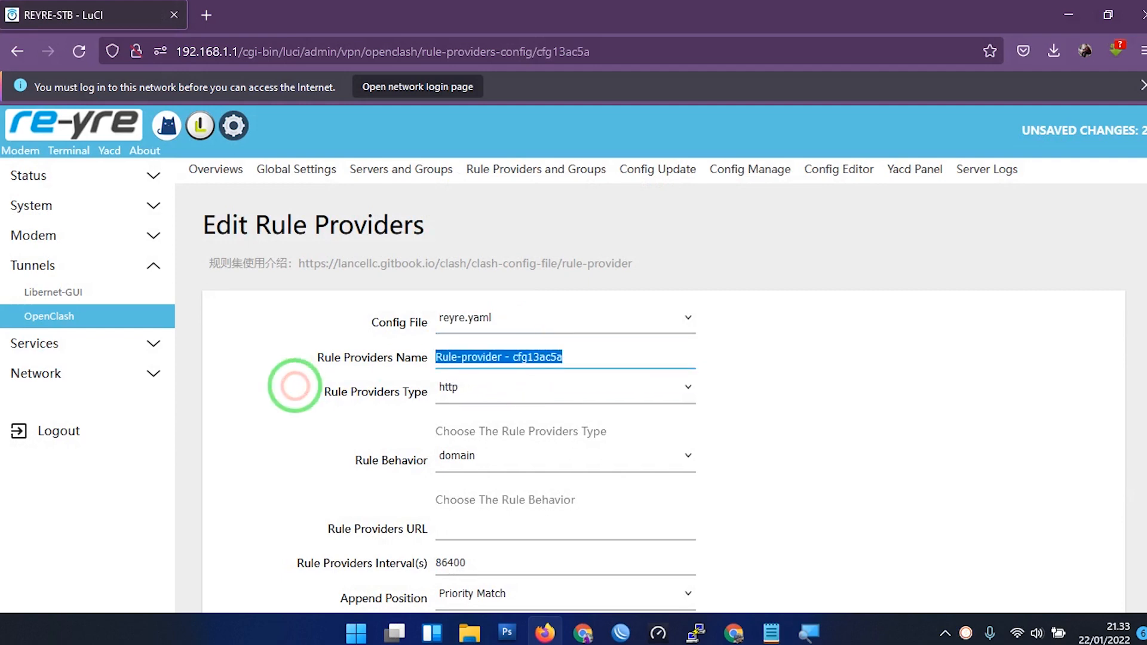
{"action": "type", "text": "BR"}
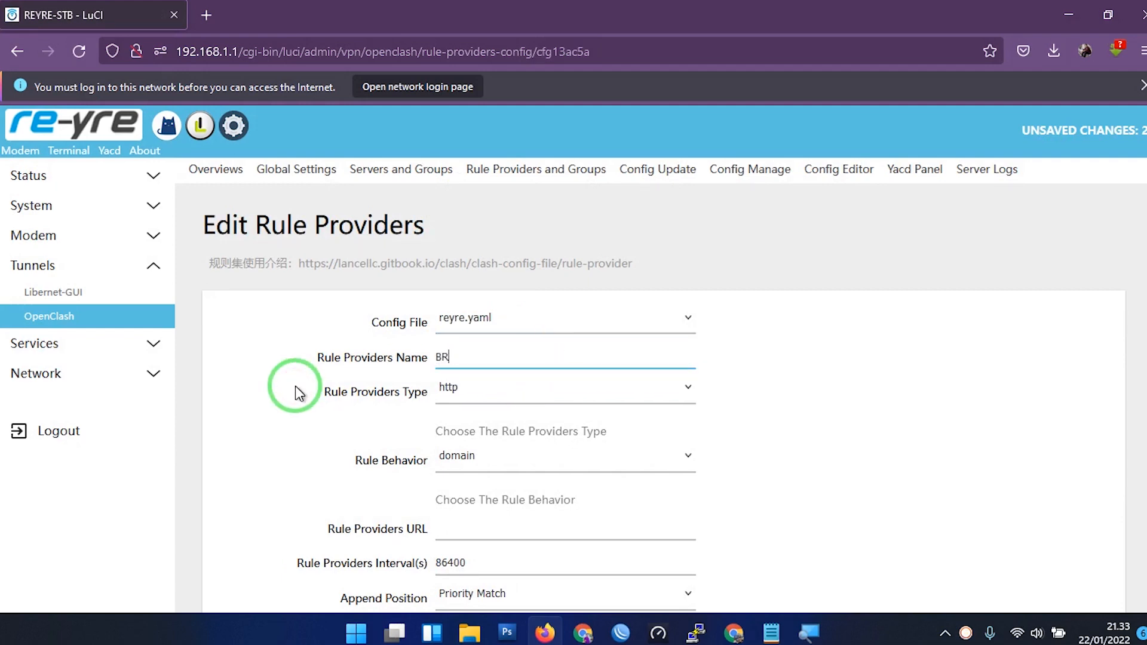
{"action": "left_click", "coordinate": [445, 389]}
{"action": "left_click", "coordinate": [491, 445]}
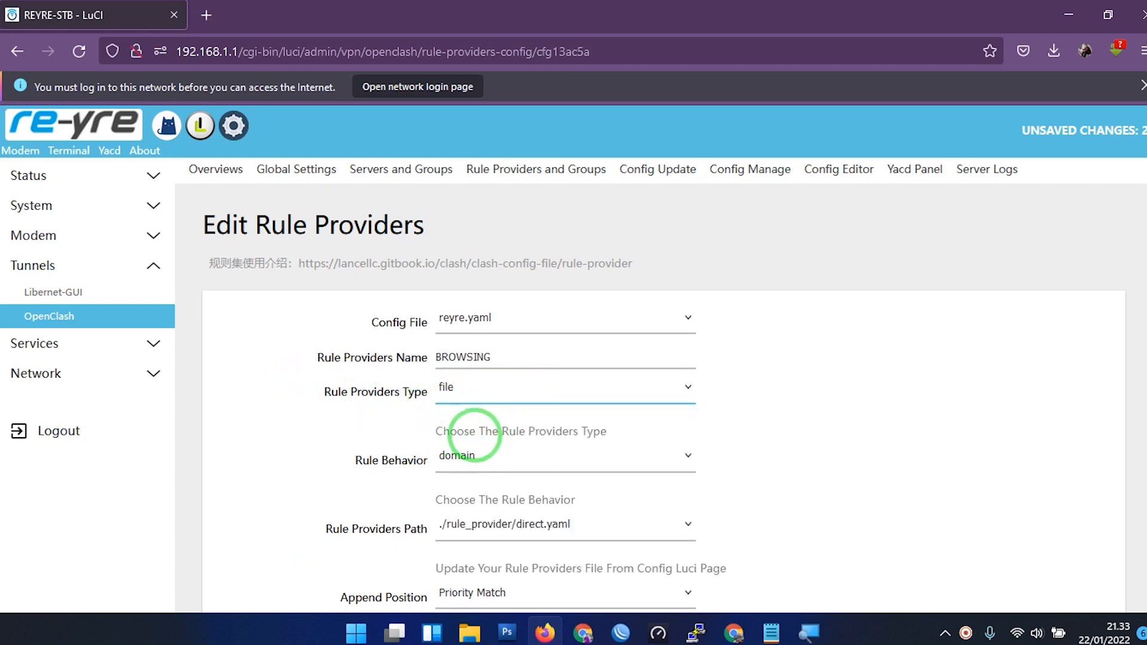
{"action": "left_click", "coordinate": [489, 455]}
{"action": "left_click", "coordinate": [473, 531]}
{"action": "scroll", "coordinate": [601, 506], "scroll_direction": "down", "scroll_amount": 3}
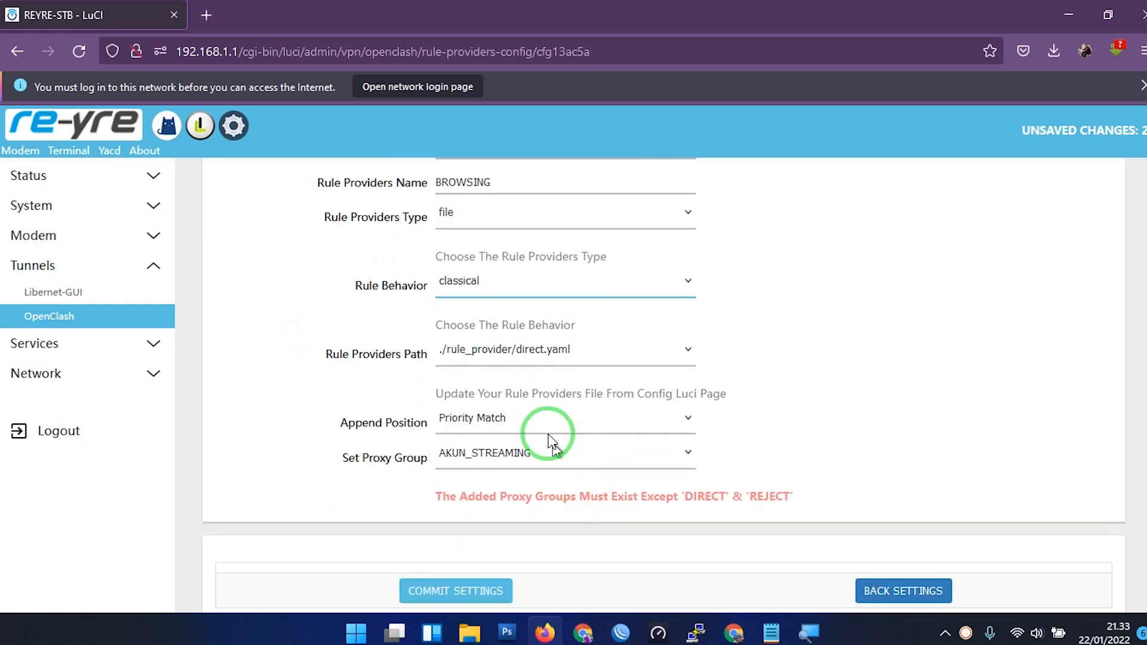
{"action": "left_click", "coordinate": [549, 349]}
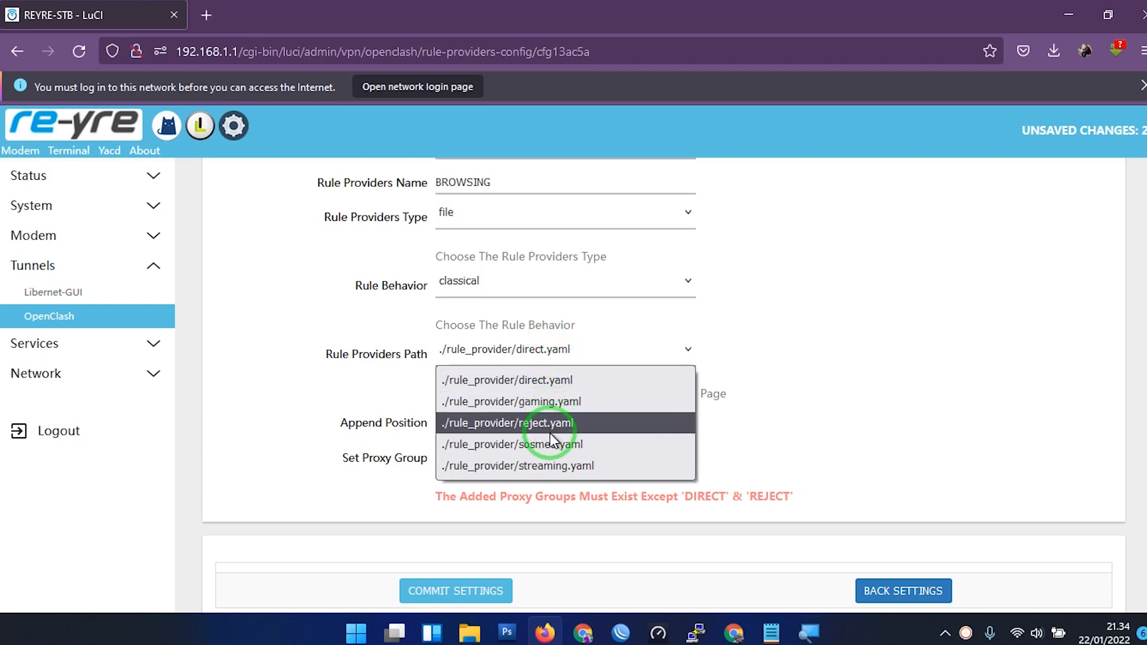
{"action": "left_click", "coordinate": [561, 389]}
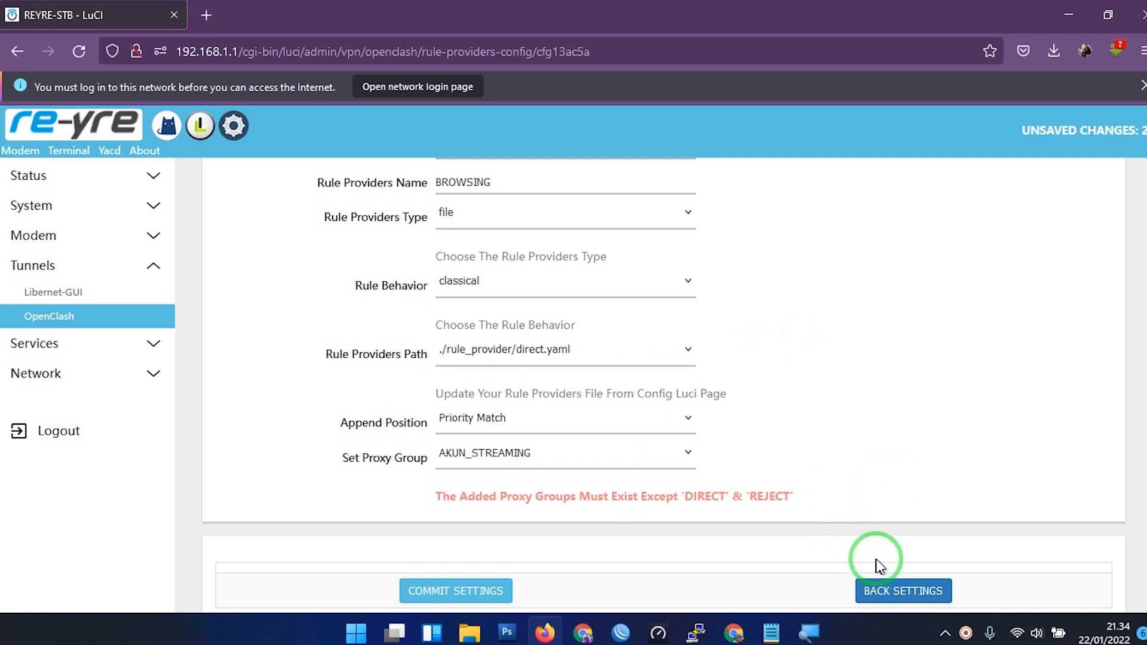
{"action": "left_click", "coordinate": [881, 591]}
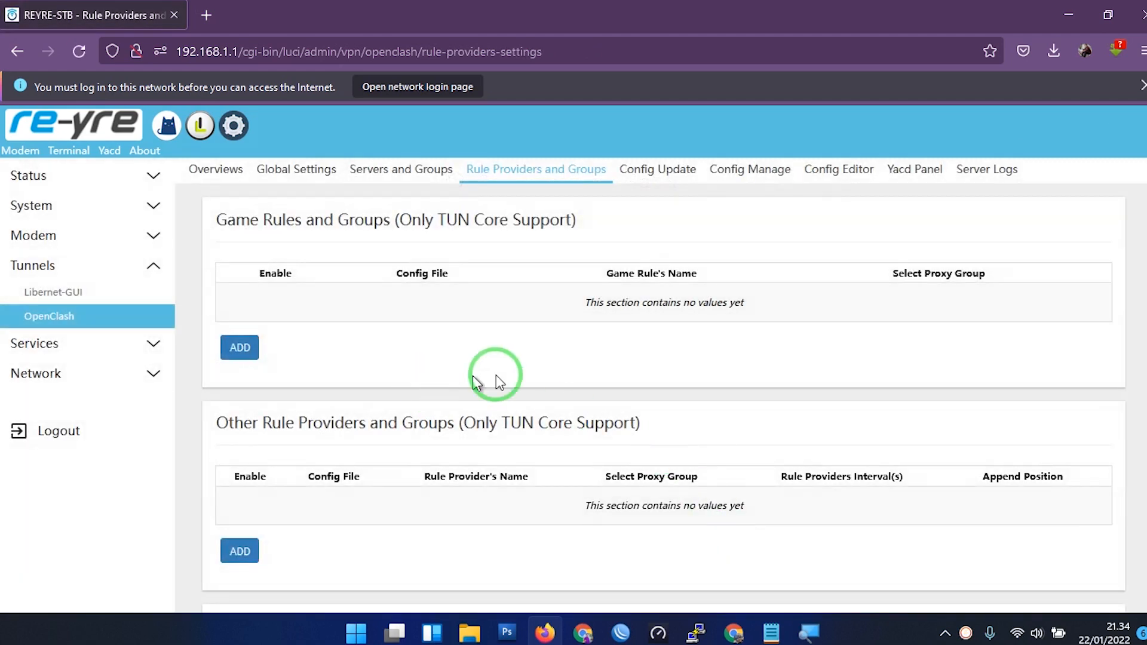
- Commit the custom rule provider settings for SOSMED, STREAMING and GAMING and apply them
{"action": "scroll", "coordinate": [499, 379], "scroll_direction": "down", "scroll_amount": 3}
{"action": "left_click", "coordinate": [1000, 397]}
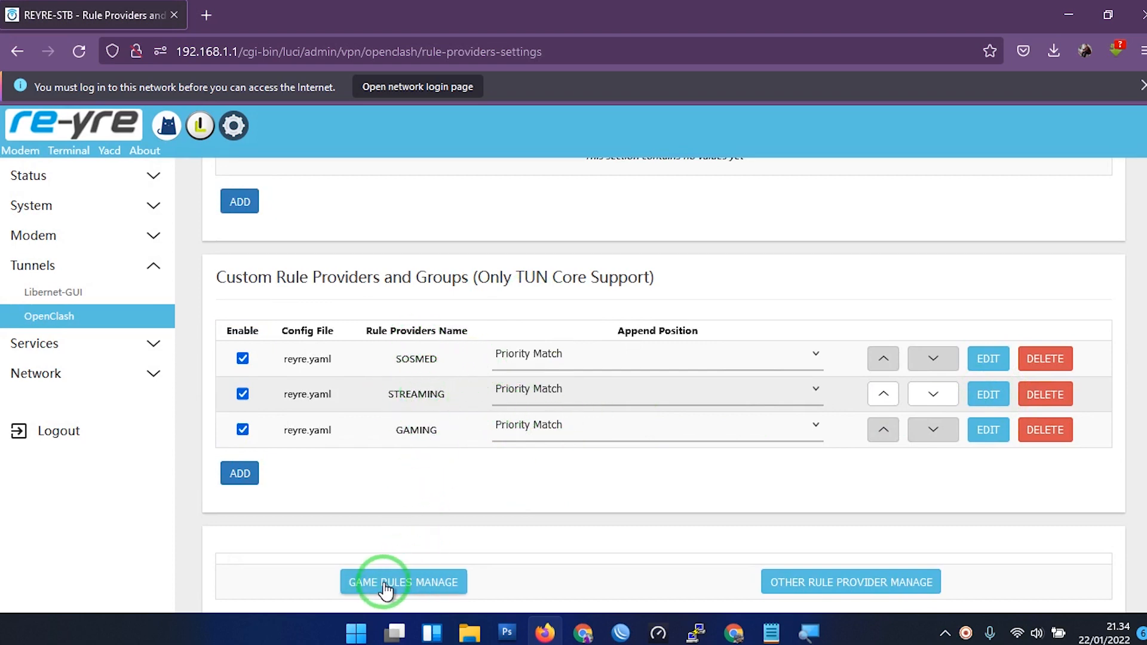
{"action": "scroll", "coordinate": [505, 555], "scroll_direction": "down", "scroll_amount": 3}
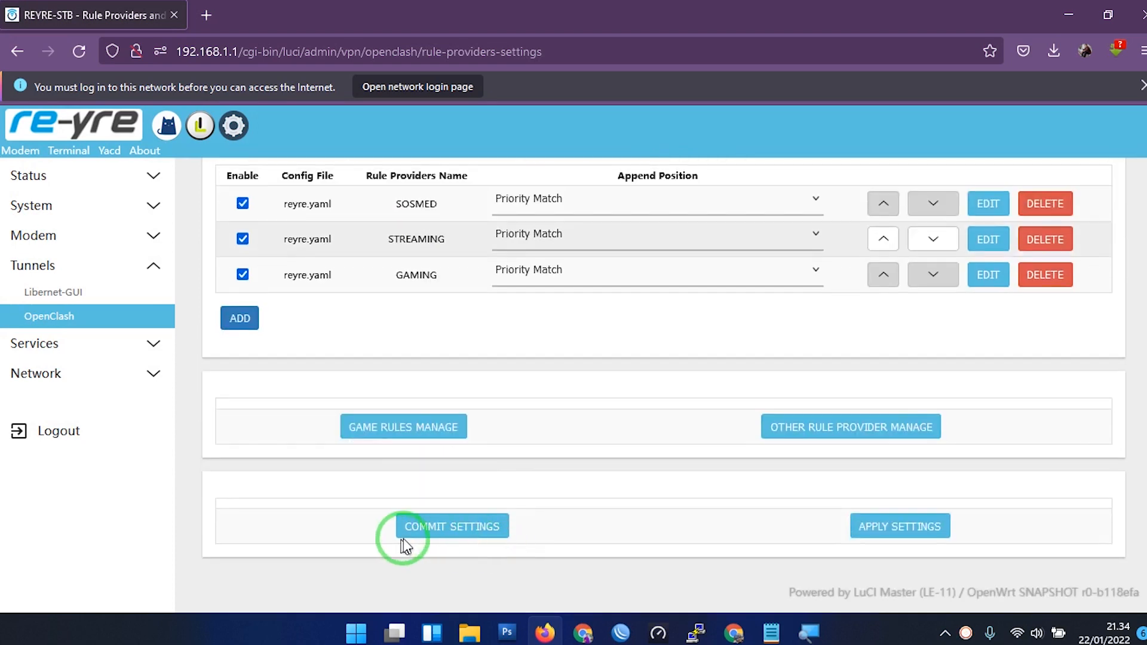
{"action": "left_click", "coordinate": [438, 527]}
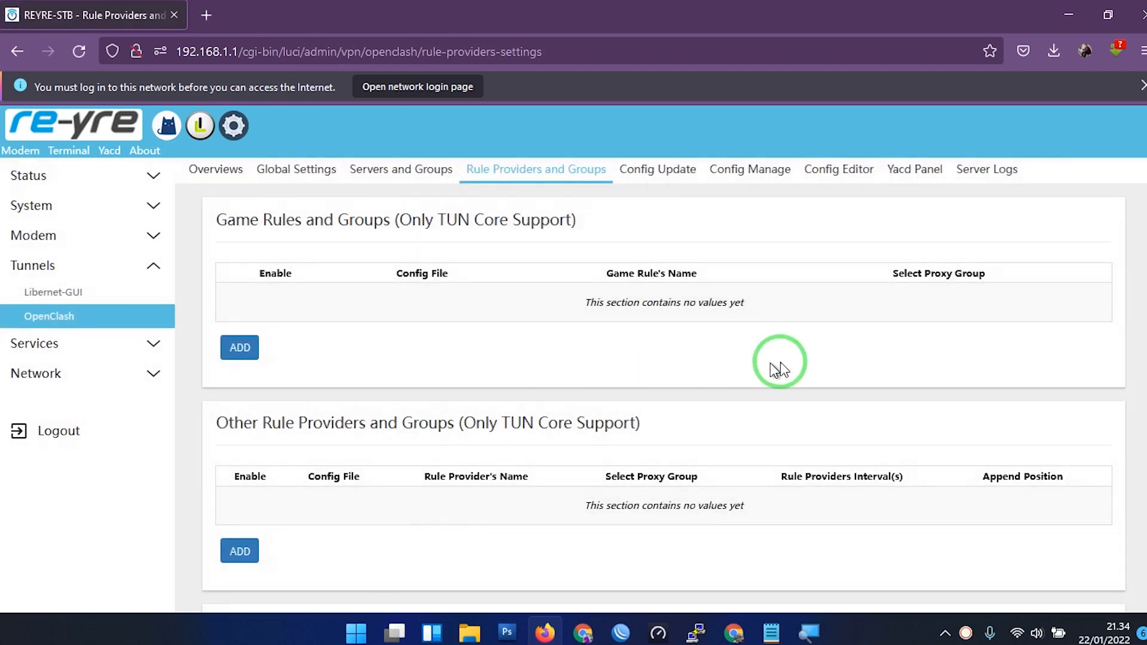
{"action": "scroll", "coordinate": [784, 366], "scroll_direction": "down", "scroll_amount": 7}
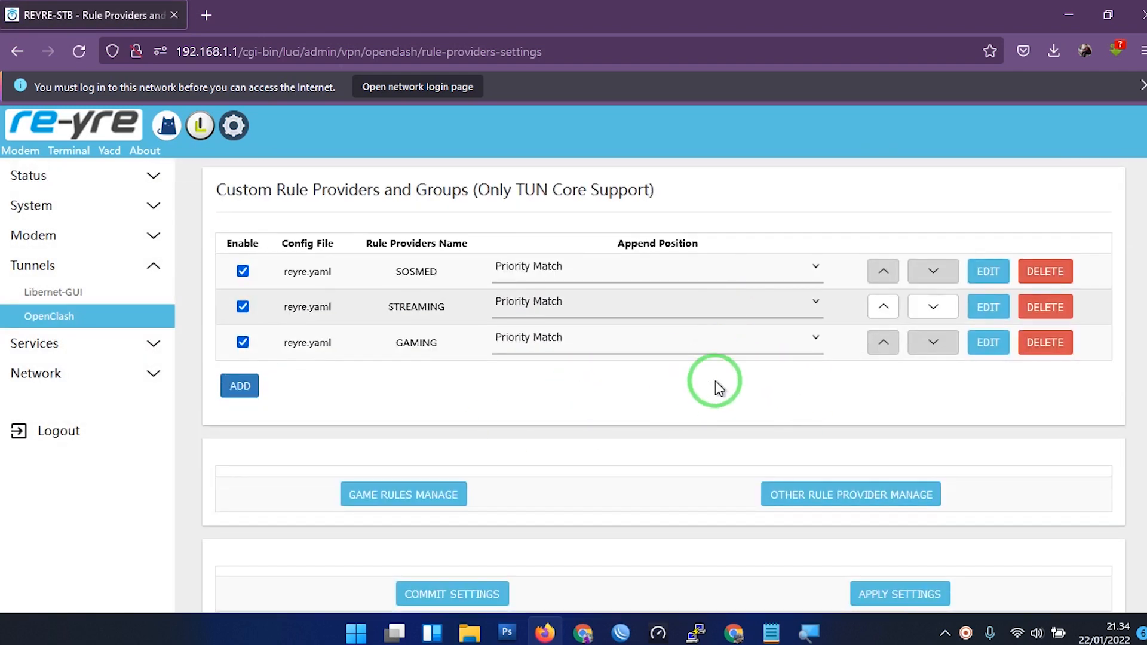
{"action": "scroll", "coordinate": [718, 387], "scroll_direction": "down", "scroll_amount": 2}
{"action": "left_click", "coordinate": [898, 532]}
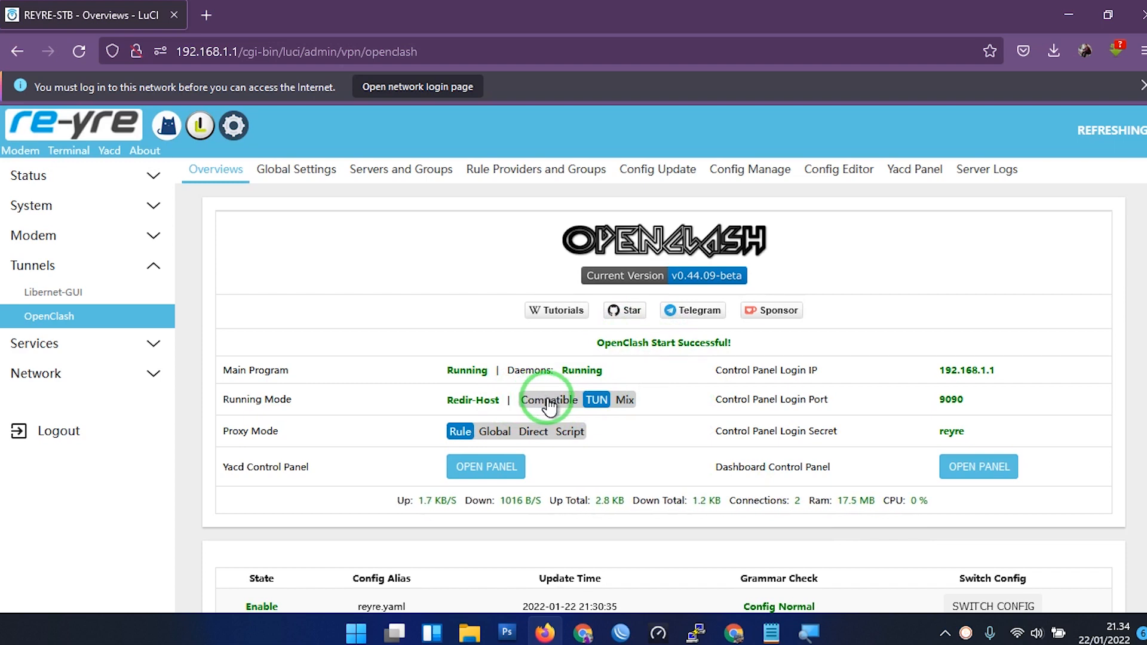
- Switch the OpenClash running mode to Compatible and accept the mode change
{"action": "left_click", "coordinate": [549, 399]}
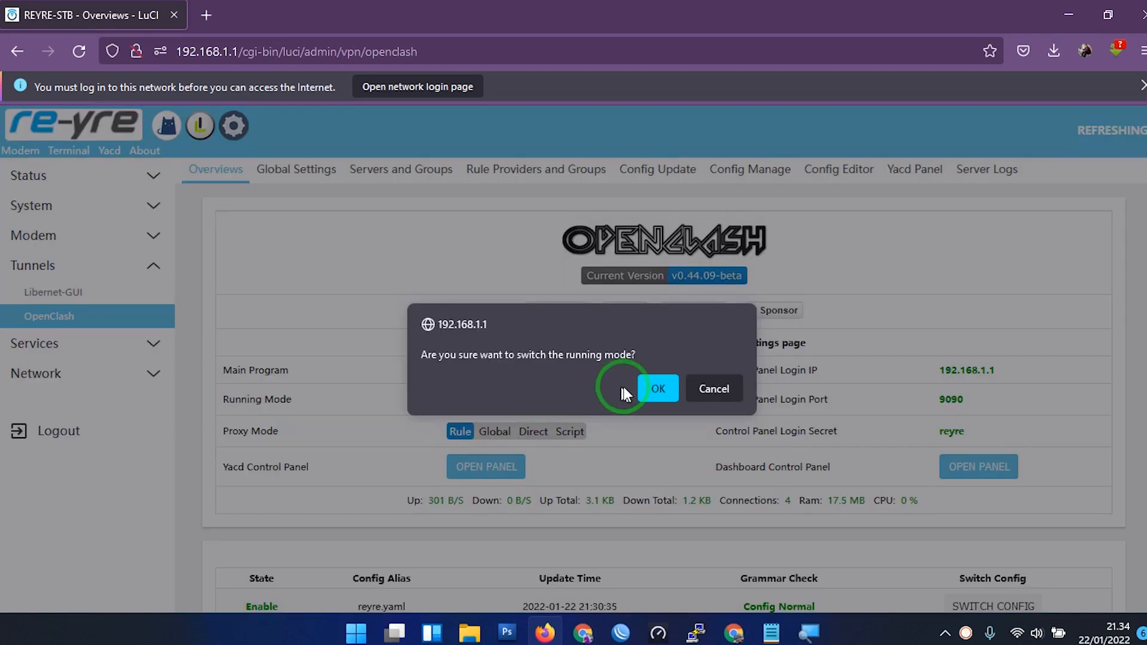
{"action": "left_click", "coordinate": [651, 388]}
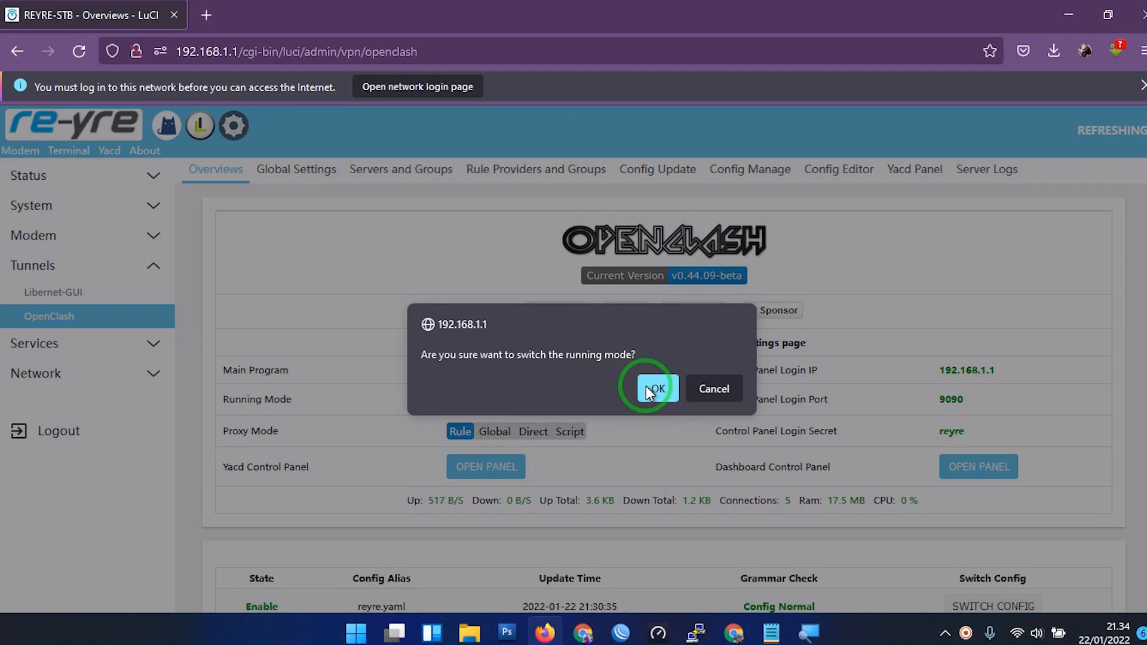
{"action": "left_click", "coordinate": [646, 388]}
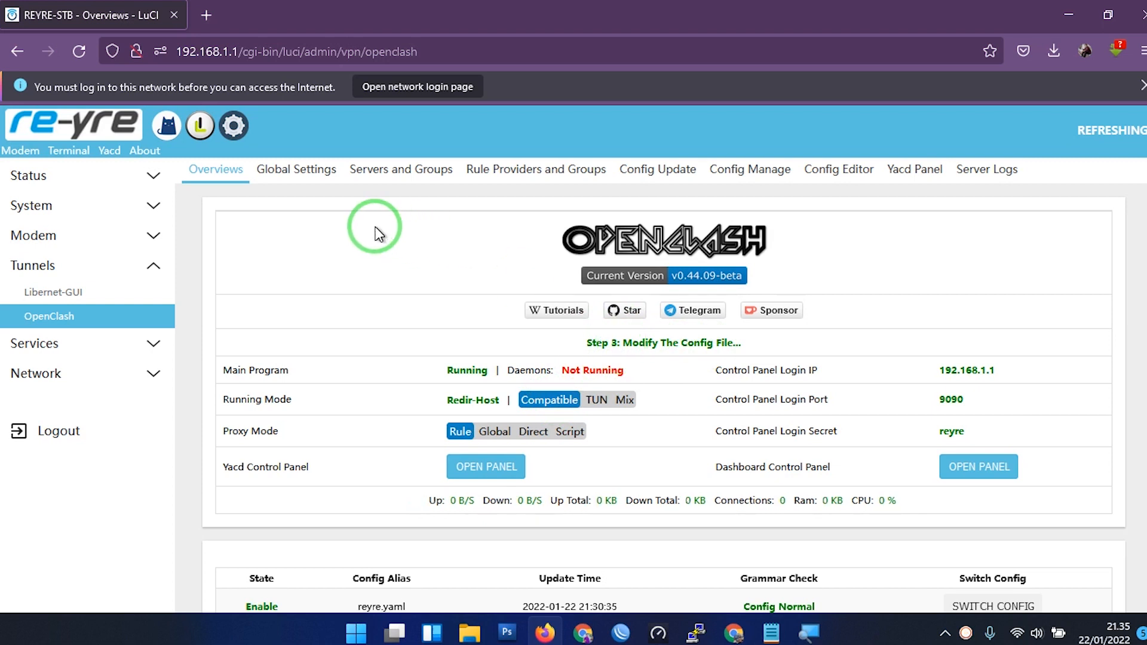
{"action": "left_click_drag", "start_coordinate": [255, 433], "coordinate": [290, 435]}
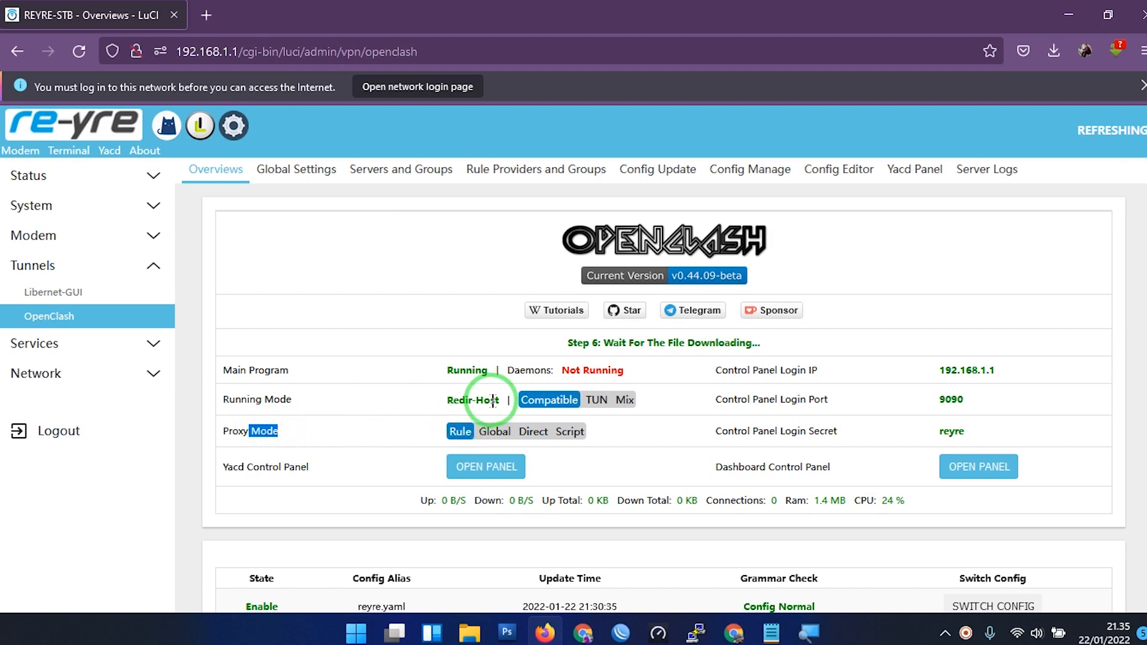
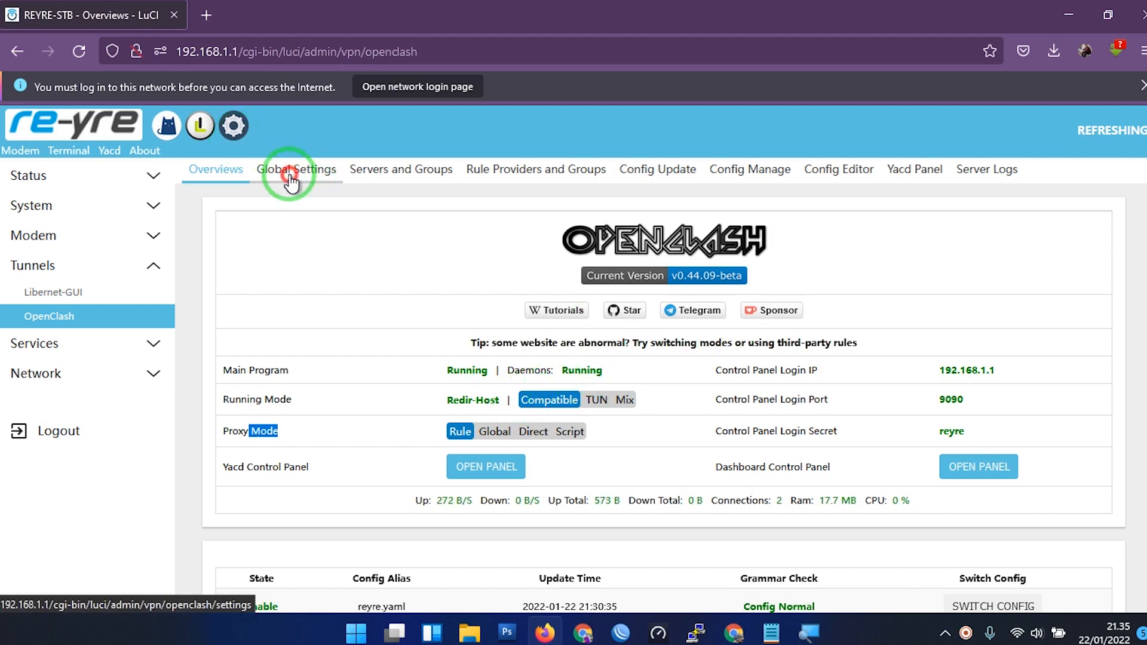
- Review the operation mode options in the global settings and return to the OpenClash overview
{"action": "left_click", "coordinate": [291, 183]}
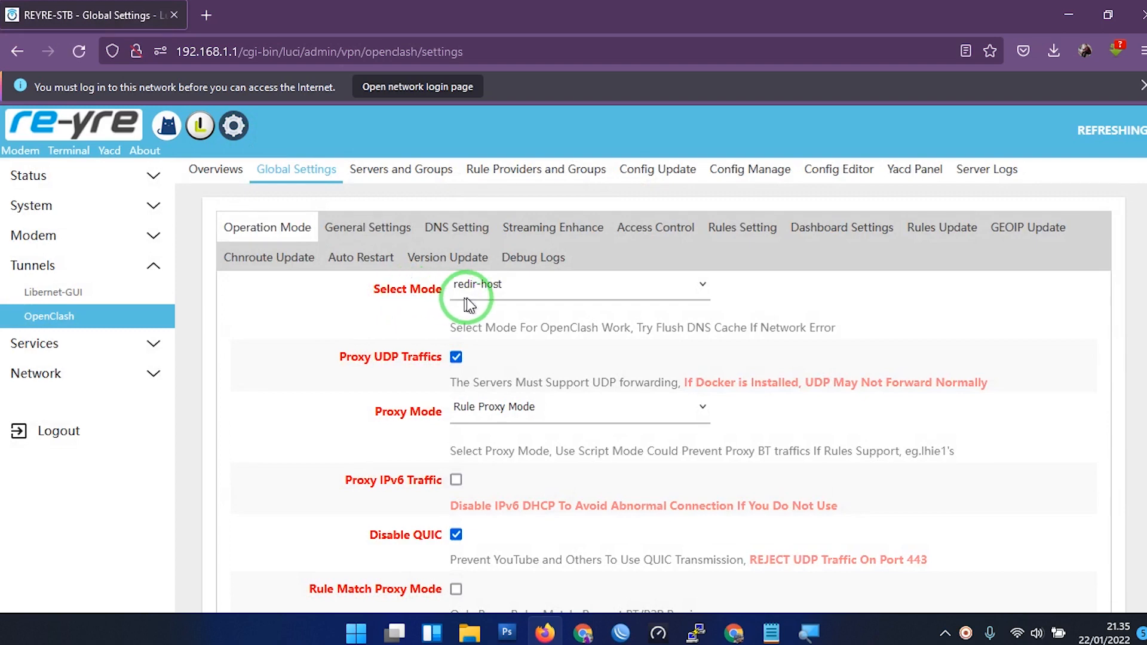
{"action": "scroll", "coordinate": [529, 400], "scroll_direction": "down", "scroll_amount": 3}
{"action": "scroll", "coordinate": [489, 256], "scroll_direction": "up", "scroll_amount": 2}
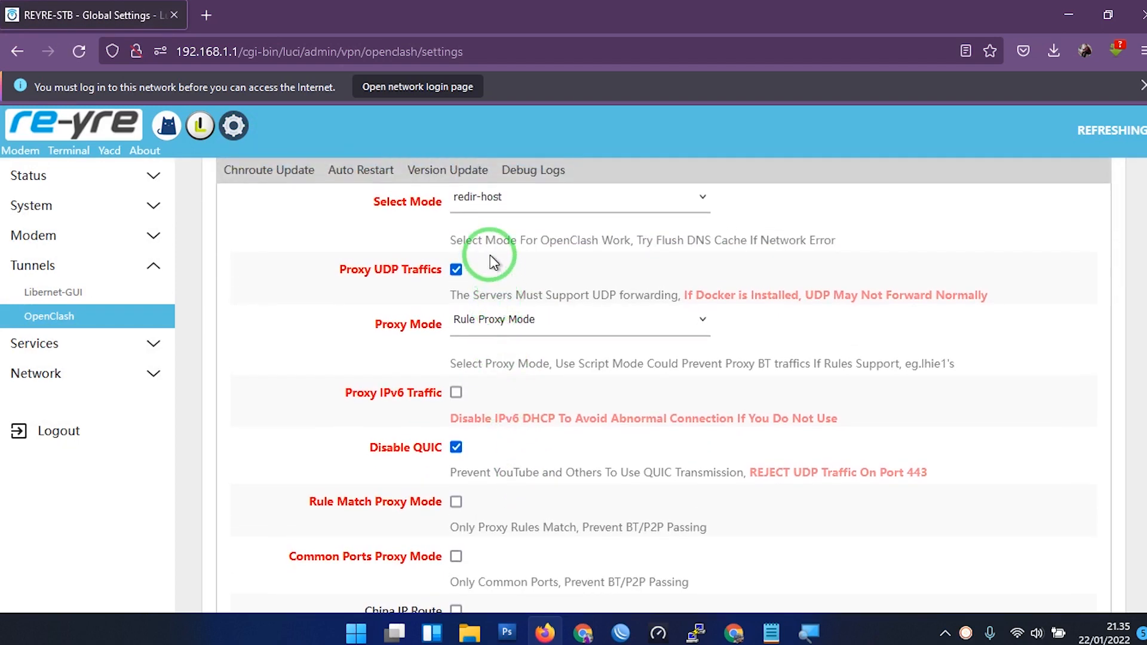
{"action": "scroll", "coordinate": [499, 218], "scroll_direction": "up", "scroll_amount": 1}
{"action": "scroll", "coordinate": [497, 213], "scroll_direction": "up", "scroll_amount": 1}
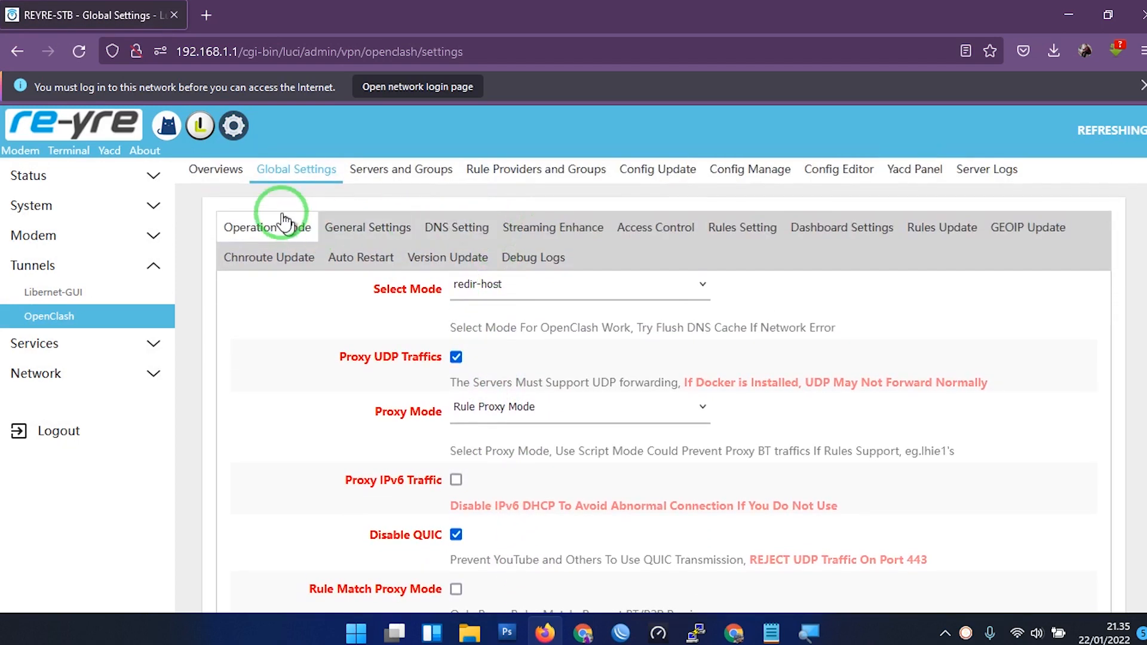
{"action": "left_click", "coordinate": [231, 171]}
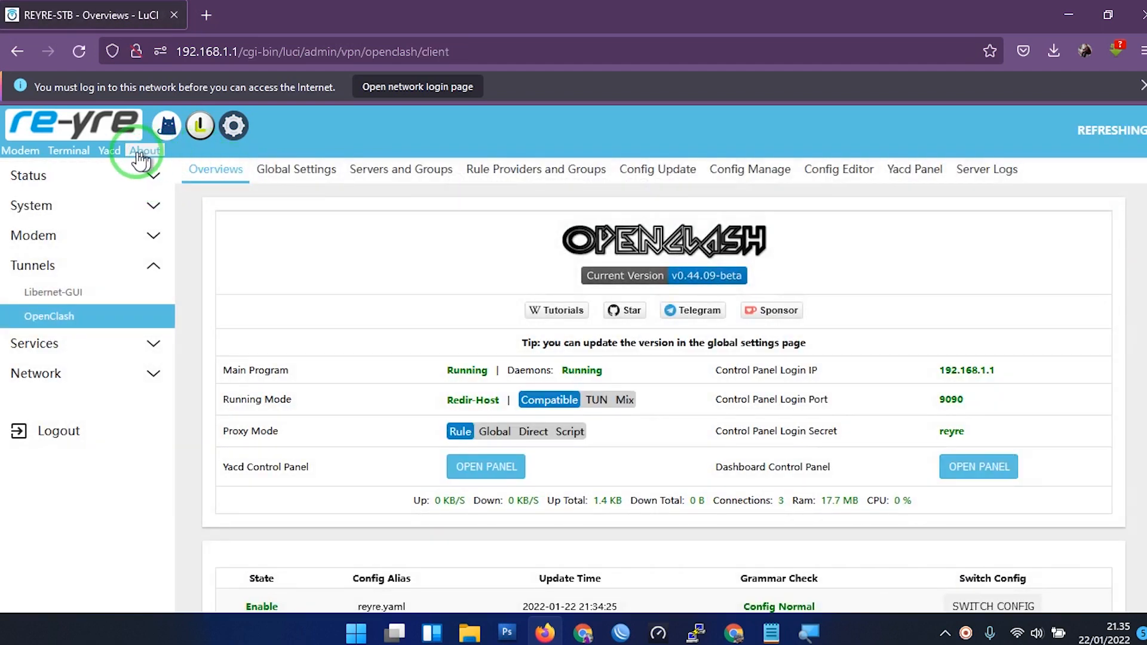
- Open the Yacd dashboard and examine its rules list for the custom rule sets and their proxy groups
{"action": "left_click", "coordinate": [110, 151]}
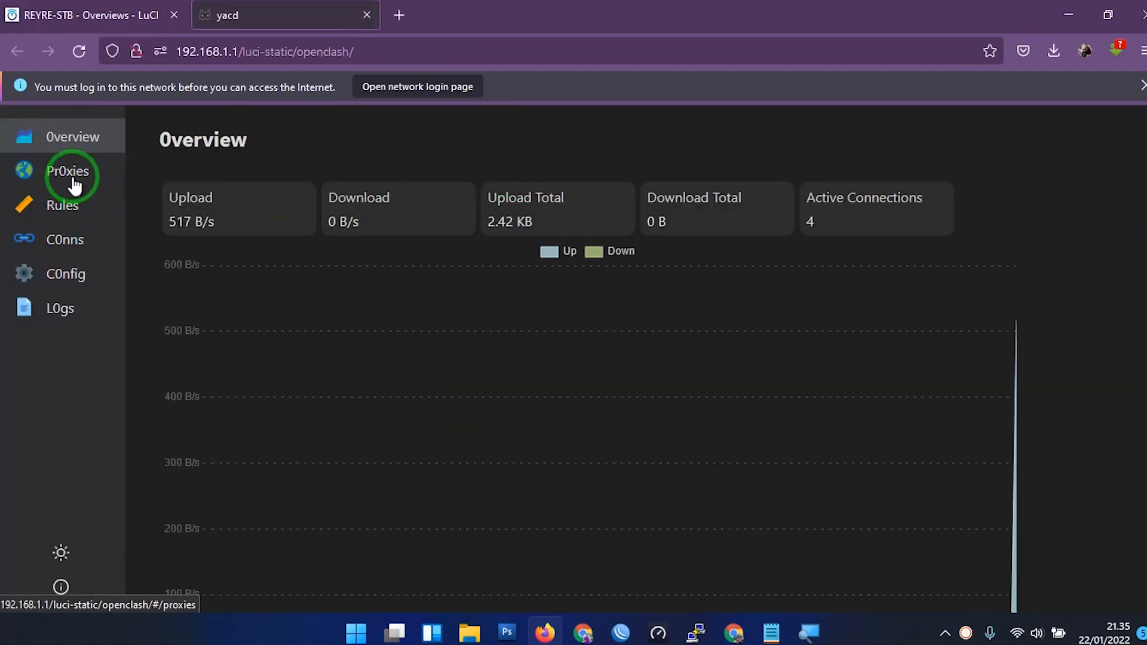
{"action": "left_click", "coordinate": [70, 286]}
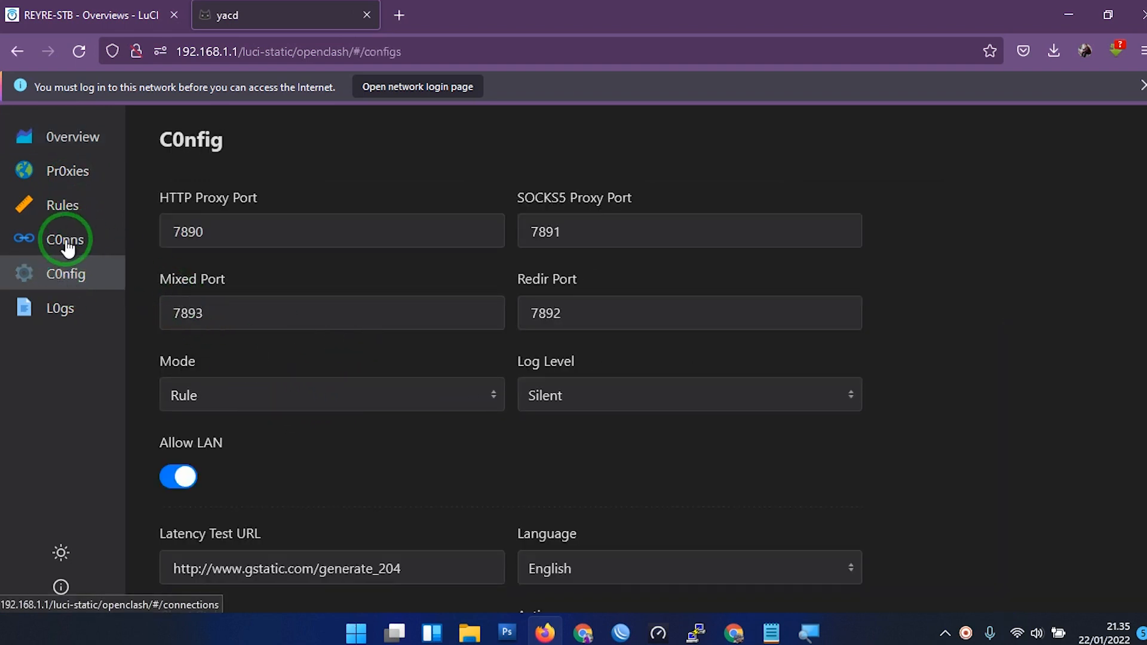
{"action": "left_click", "coordinate": [66, 207]}
{"action": "scroll", "coordinate": [386, 259], "scroll_direction": "down", "scroll_amount": 3}
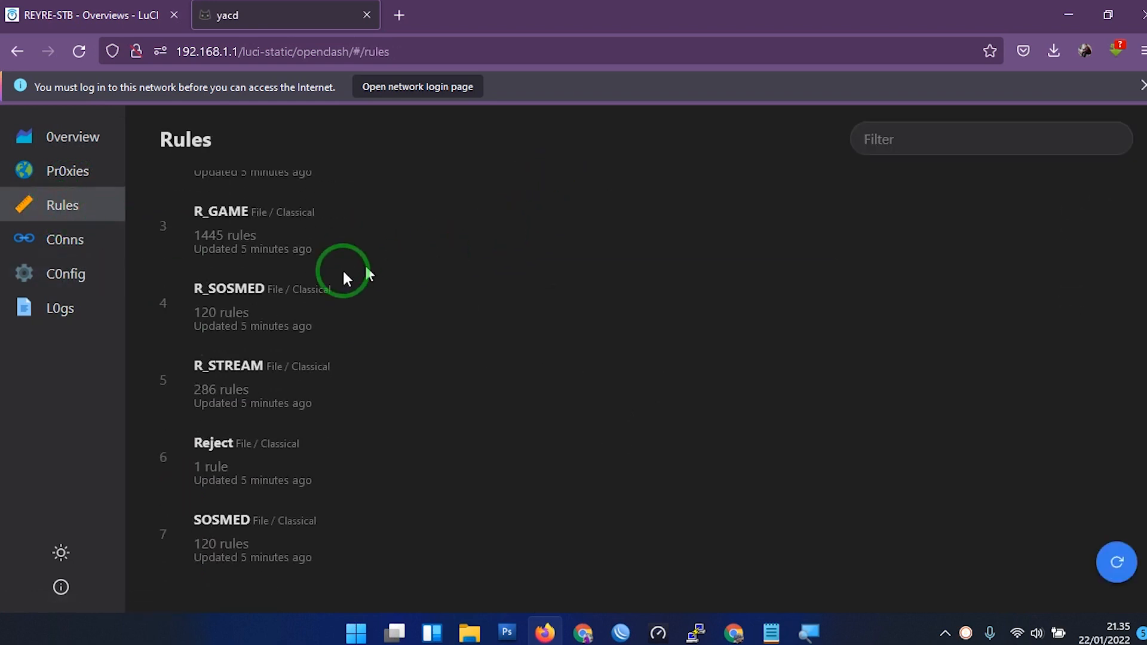
{"action": "scroll", "coordinate": [358, 430], "scroll_direction": "down", "scroll_amount": 8}
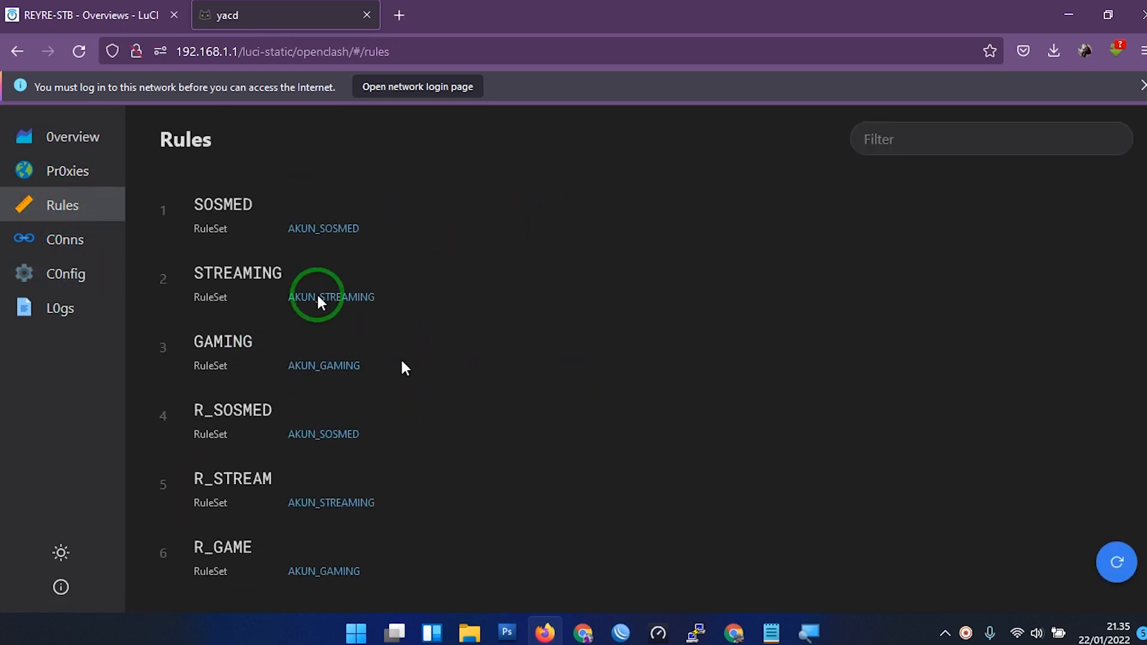
{"action": "scroll", "coordinate": [381, 409], "scroll_direction": "down", "scroll_amount": 4}
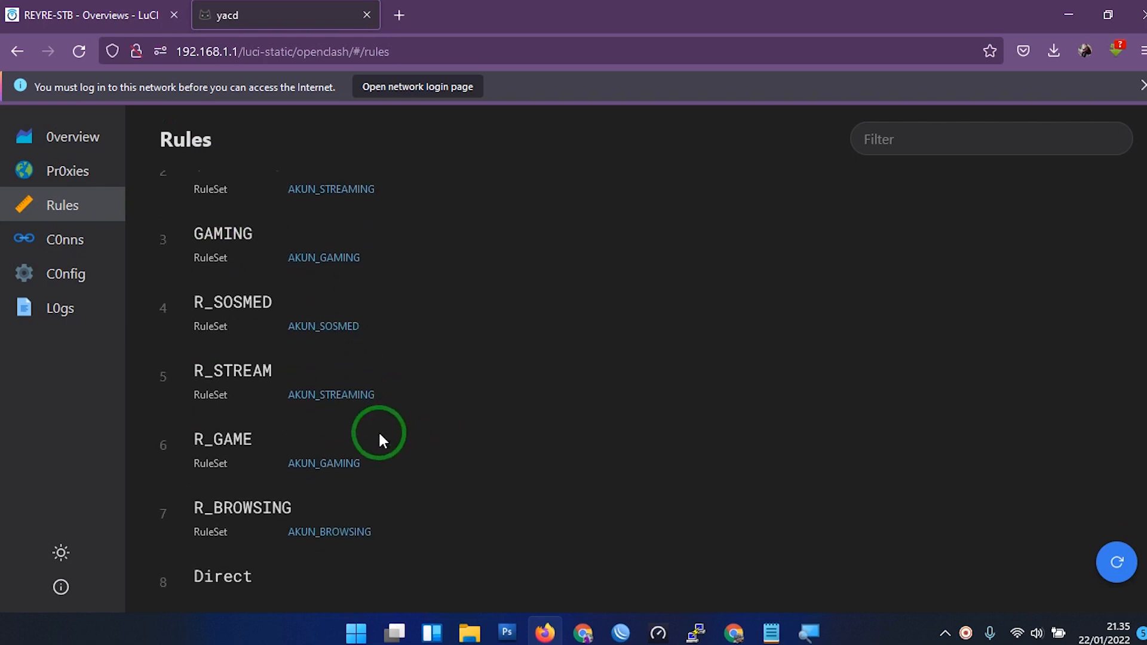
{"action": "scroll", "coordinate": [373, 403], "scroll_direction": "up", "scroll_amount": 6}
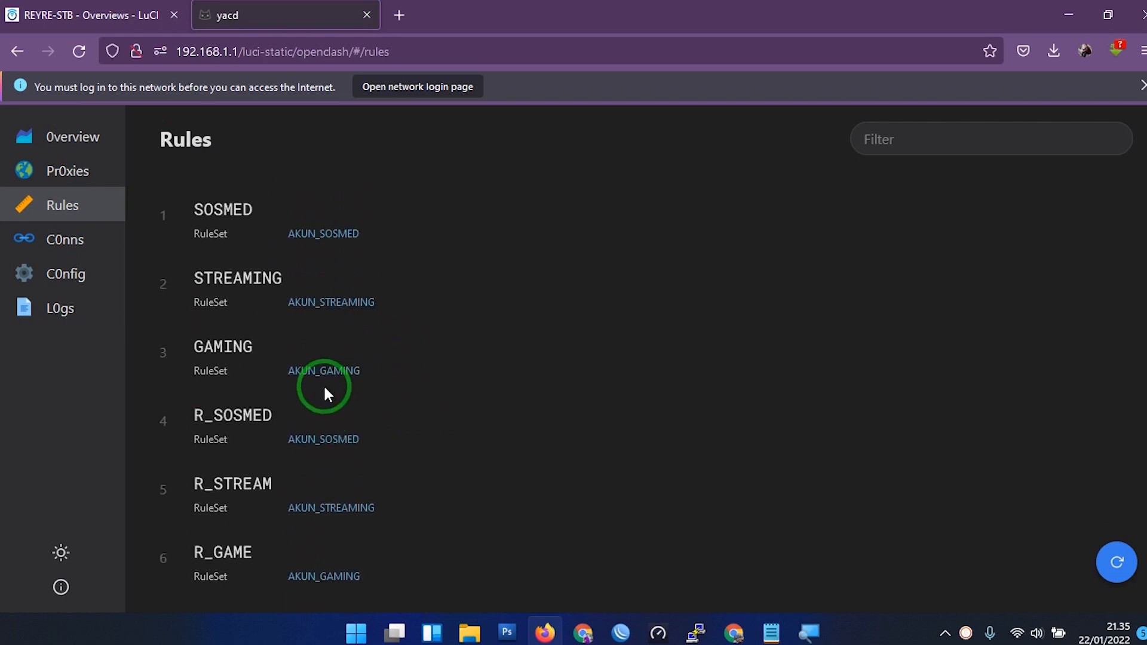
- Update all rule providers in Yacd and check the proxy groups assigned to the SOSMED and STREAMING rule sets
{"action": "left_click", "coordinate": [1115, 564]}
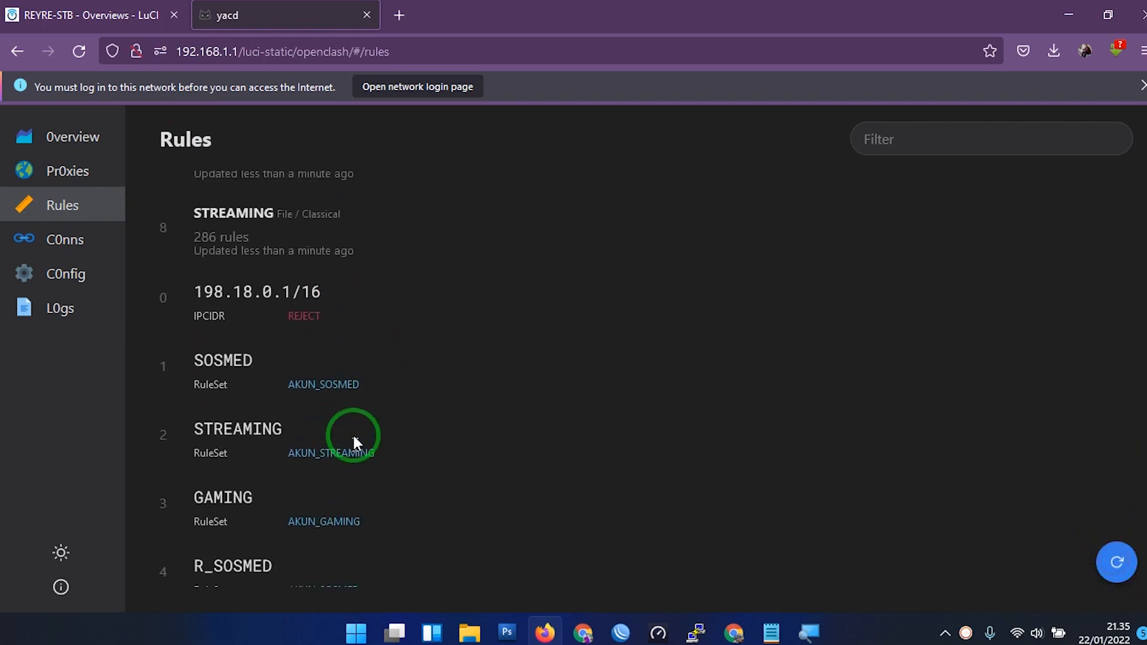
{"action": "scroll", "coordinate": [358, 430], "scroll_direction": "down", "scroll_amount": 3}
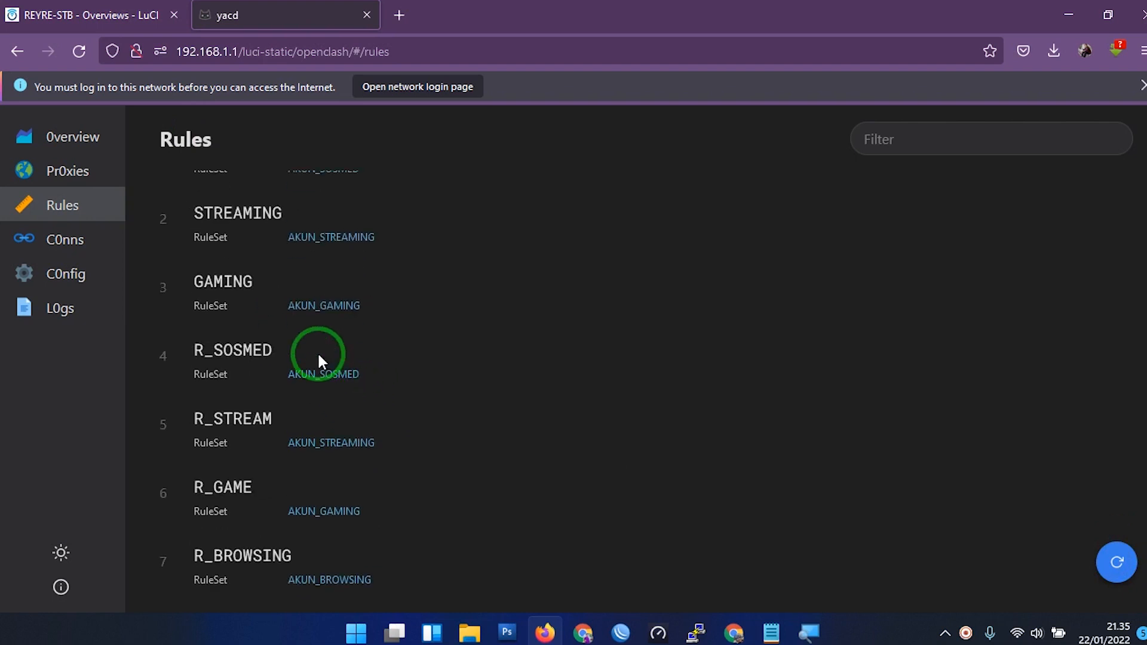
{"action": "scroll", "coordinate": [324, 338], "scroll_direction": "up", "scroll_amount": 2}
{"action": "left_click_drag", "start_coordinate": [309, 344], "coordinate": [385, 346]}
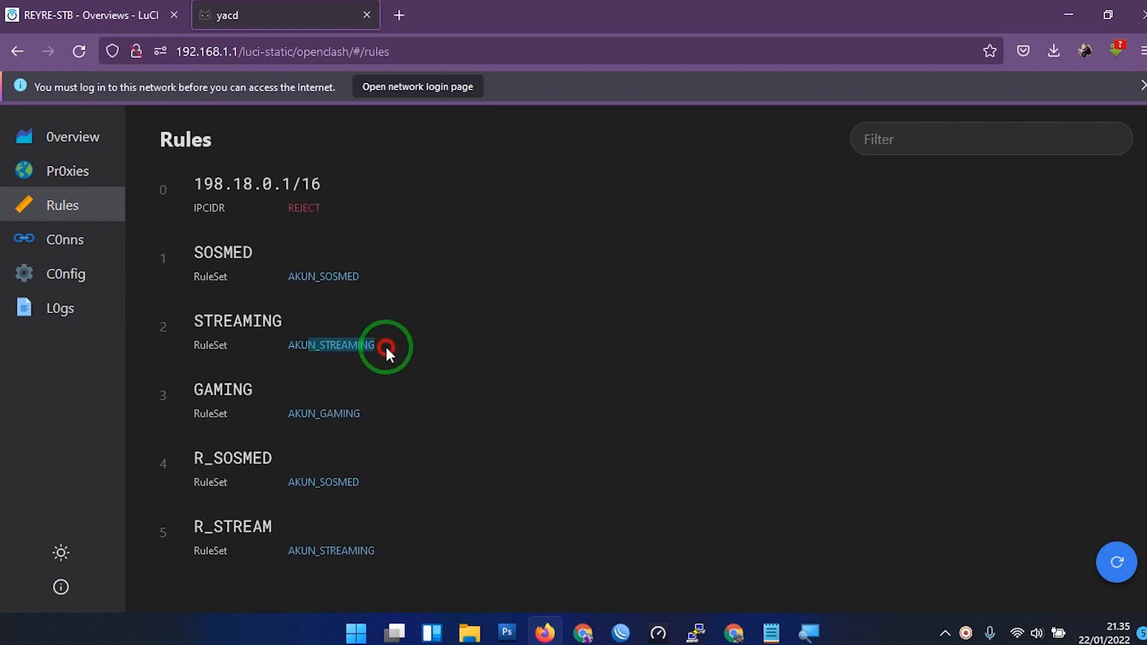
{"action": "left_click_drag", "start_coordinate": [291, 279], "coordinate": [375, 285]}
{"action": "scroll", "coordinate": [279, 355], "scroll_direction": "up", "scroll_amount": 5}
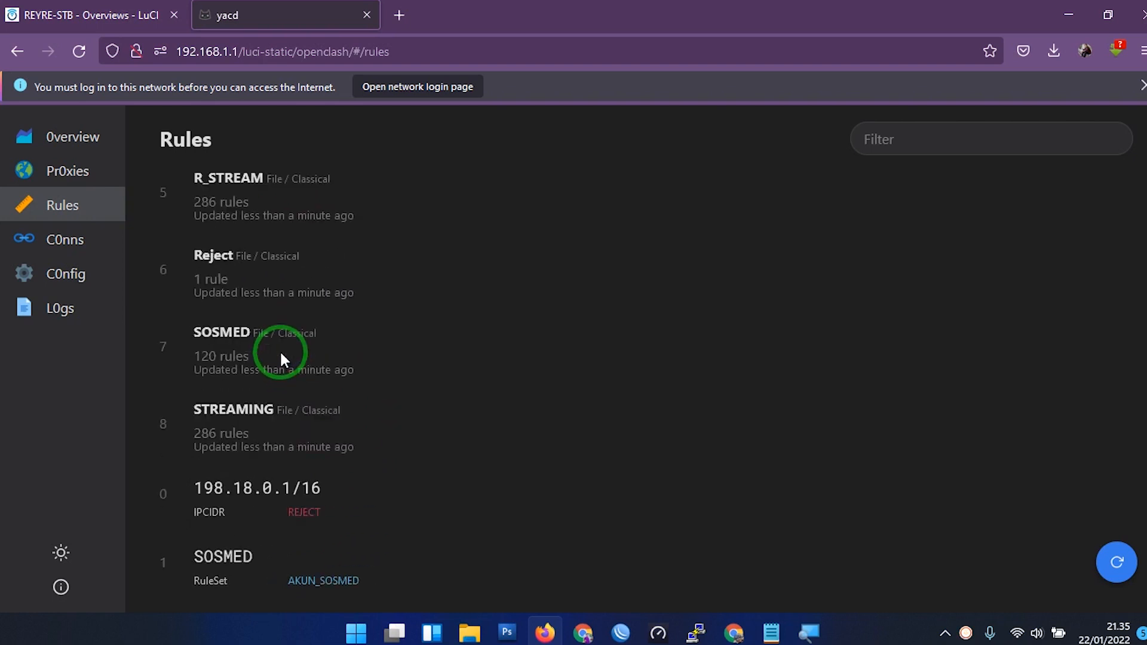
- Open Yacd's proxies list, expand AKUN_SOSMED, collapse AKUN_GAMING, and update all proxy providers
{"action": "left_click", "coordinate": [51, 178]}
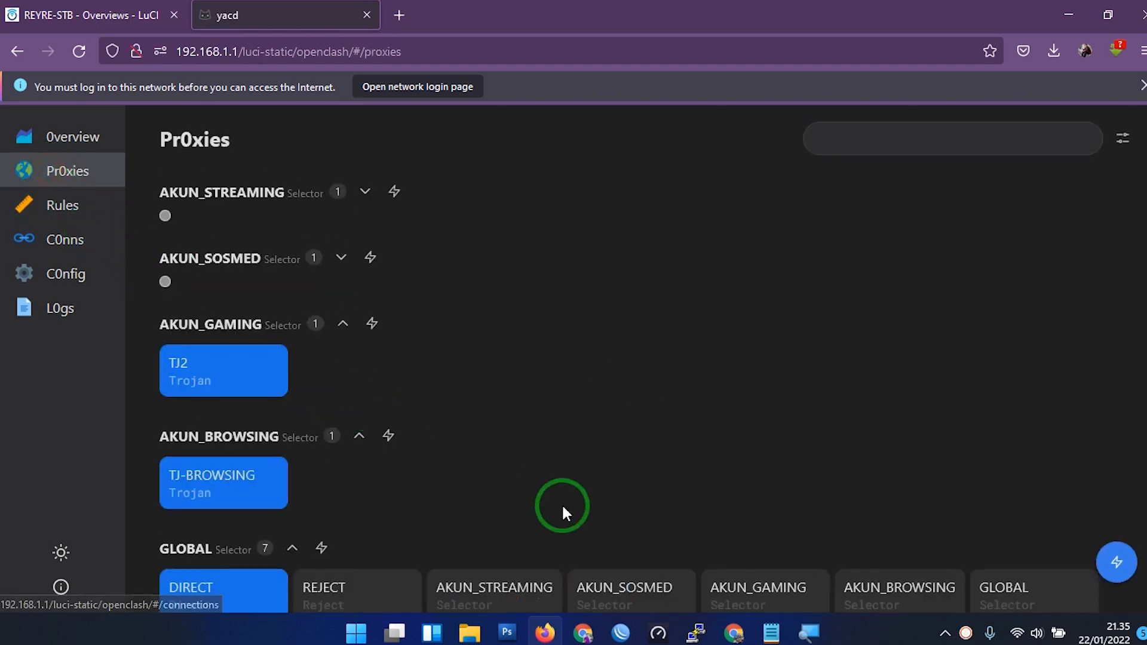
{"action": "left_click", "coordinate": [340, 257]}
{"action": "left_click", "coordinate": [342, 369]}
{"action": "scroll", "coordinate": [460, 377], "scroll_direction": "down", "scroll_amount": 10}
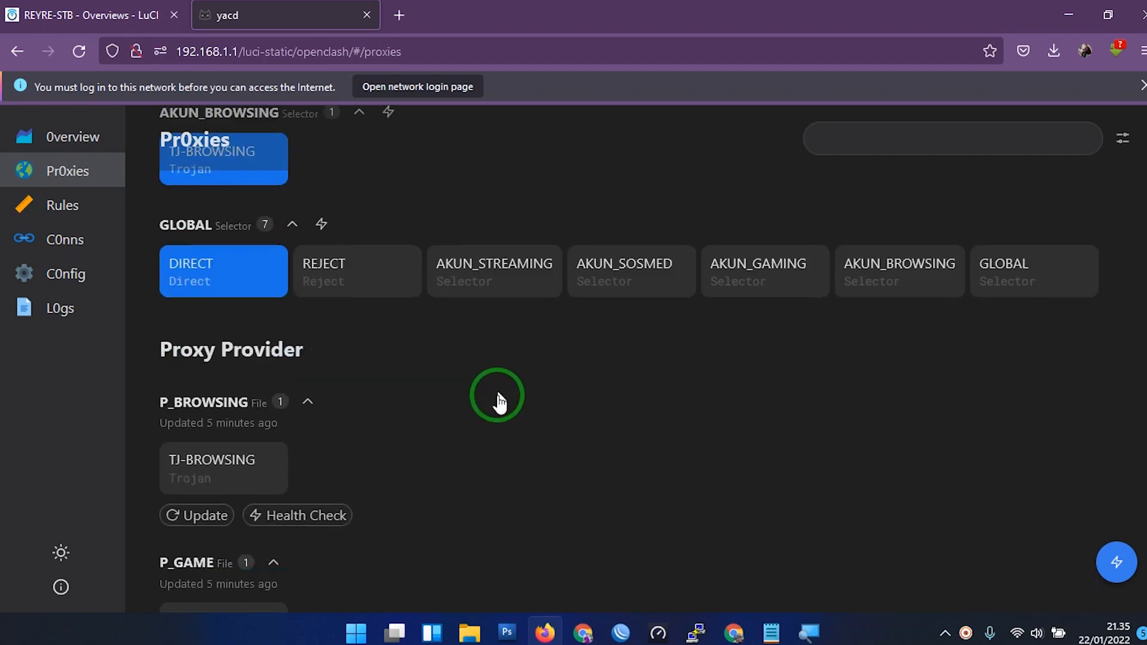
{"action": "scroll", "coordinate": [472, 397], "scroll_direction": "up", "scroll_amount": 4}
{"action": "mouse_move", "coordinate": [1115, 558]}
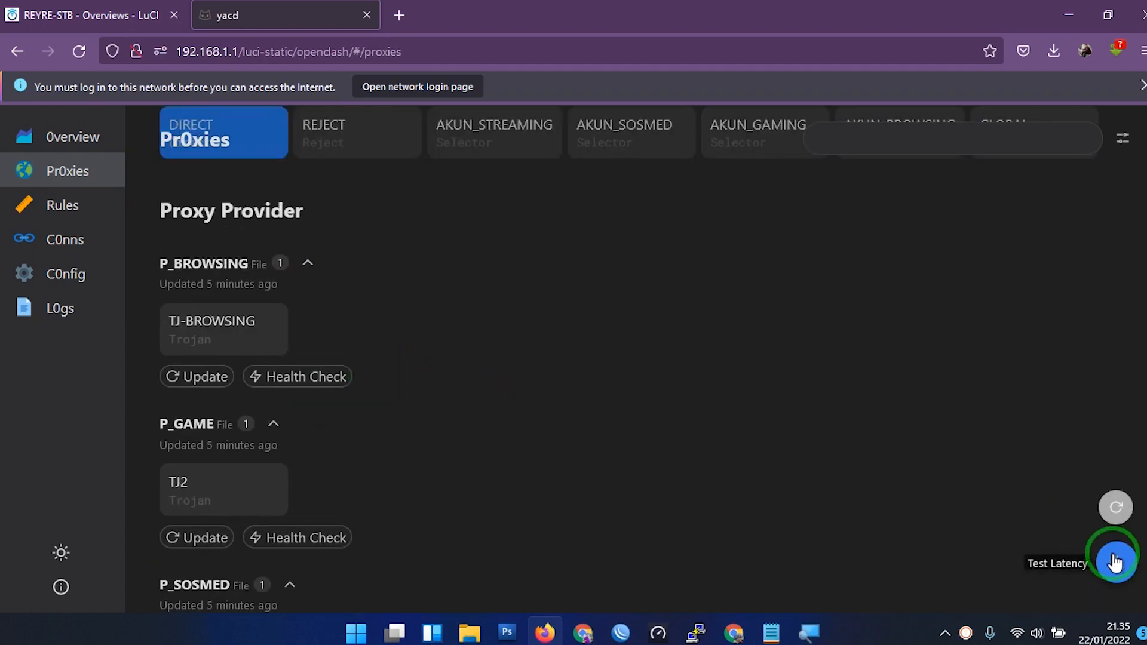
{"action": "left_click", "coordinate": [1112, 504]}
- Examine the latencies of the proxies under P_BROWSING, P_GAME, P_SOSMED and P_STREAMING
{"action": "scroll", "coordinate": [550, 475], "scroll_direction": "down", "scroll_amount": 5}
{"action": "scroll", "coordinate": [538, 484], "scroll_direction": "up", "scroll_amount": 4}
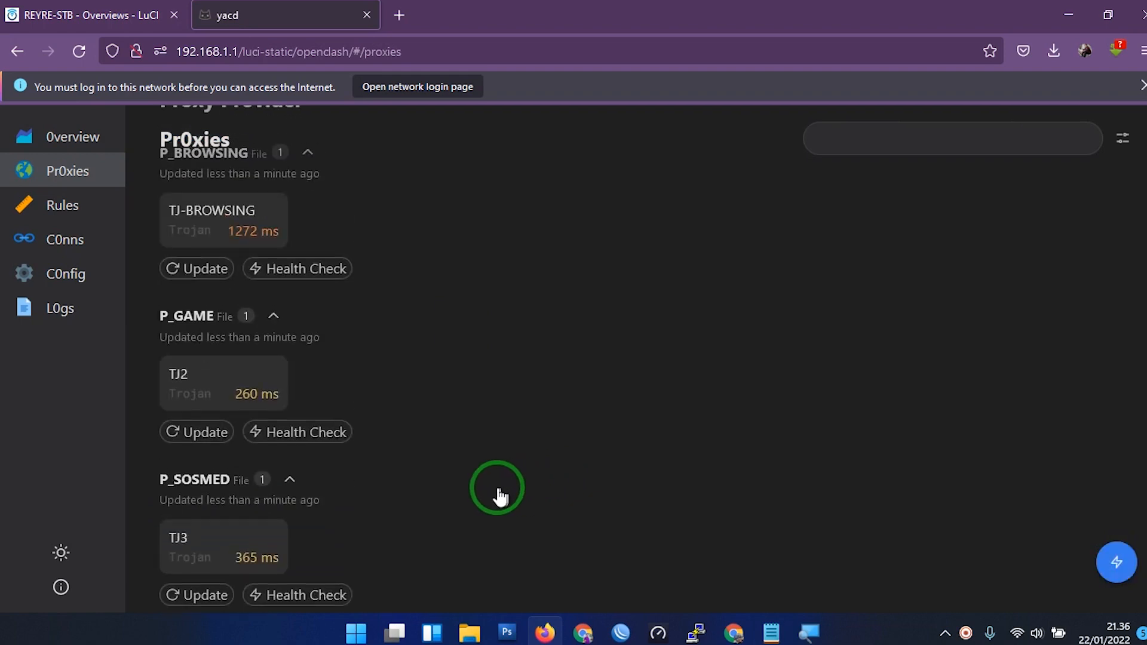
{"action": "scroll", "coordinate": [210, 197], "scroll_direction": "up", "scroll_amount": 4}
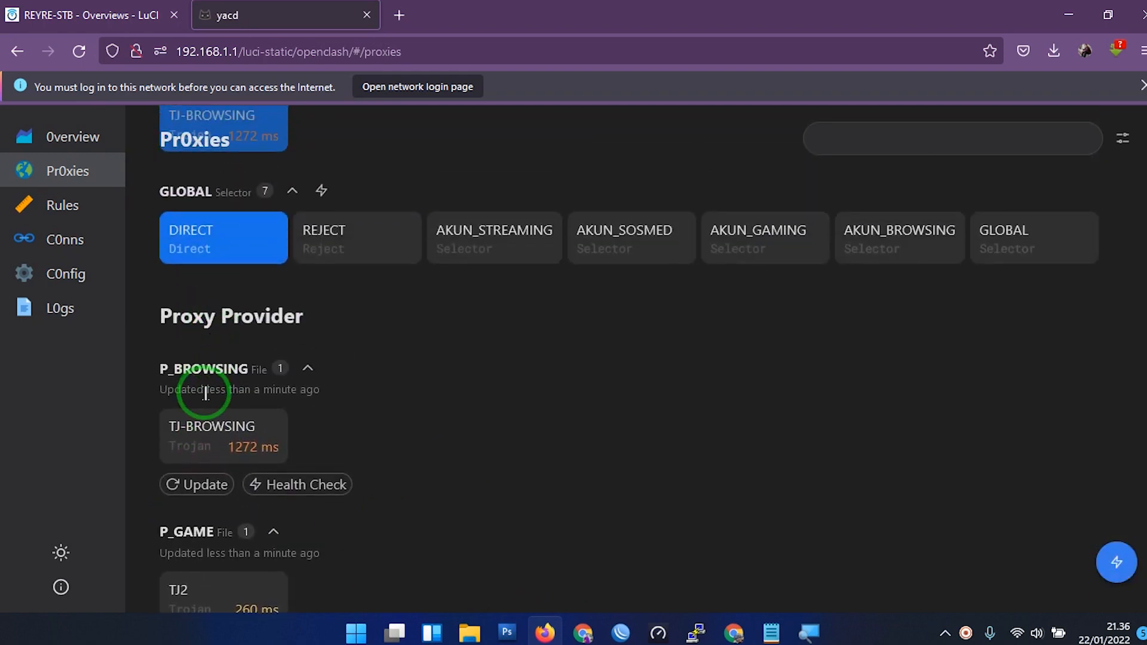
{"action": "scroll", "coordinate": [191, 383], "scroll_direction": "down", "scroll_amount": 2}
{"action": "scroll", "coordinate": [214, 347], "scroll_direction": "down", "scroll_amount": 5}
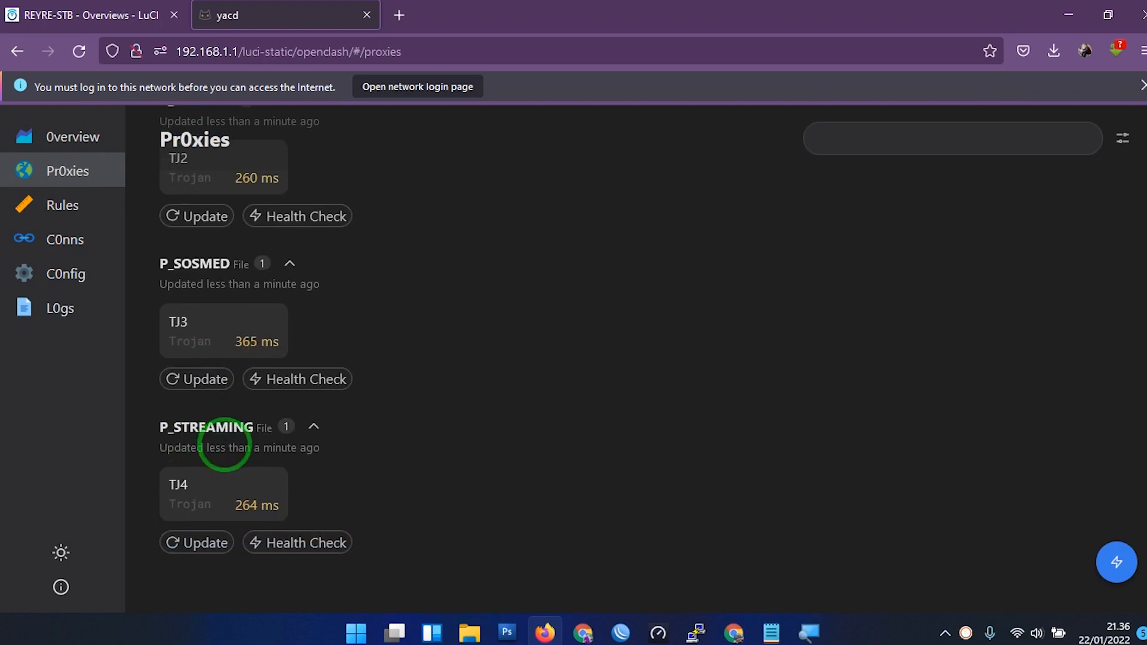
{"action": "scroll", "coordinate": [514, 397], "scroll_direction": "up", "scroll_amount": 10}
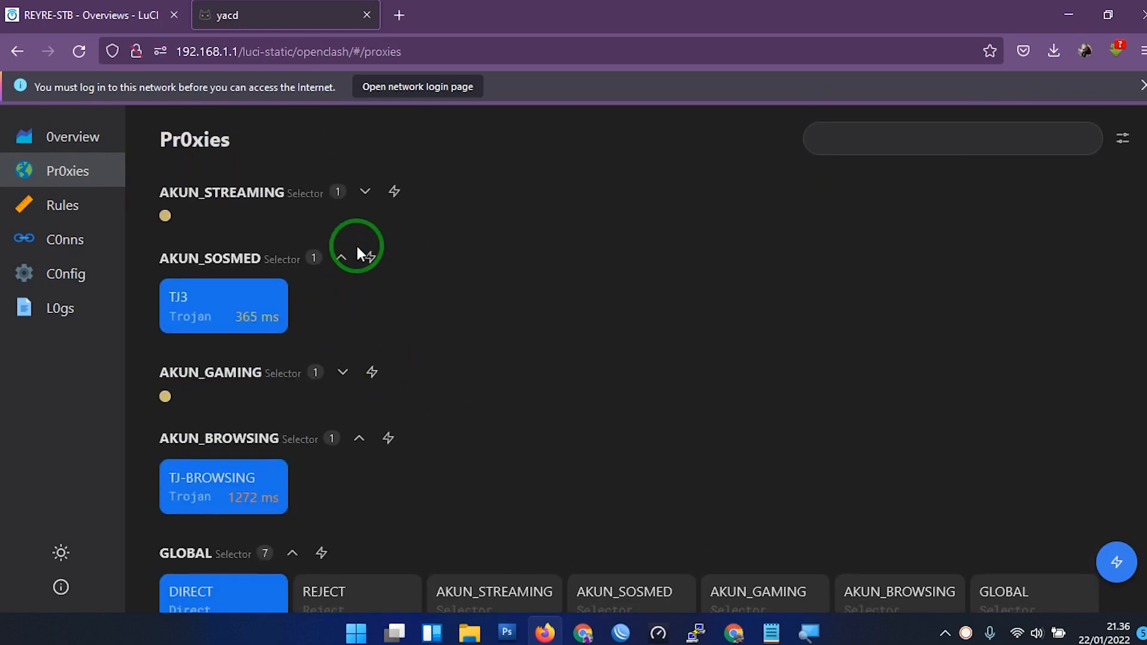
- Expand the AKUN_STREAMING, AKUN_GAMING and AKUN_SOSMED groups to check their assigned proxies, and collapse AKUN_BROWSING
{"action": "left_click", "coordinate": [340, 256]}
{"action": "left_click", "coordinate": [365, 197]}
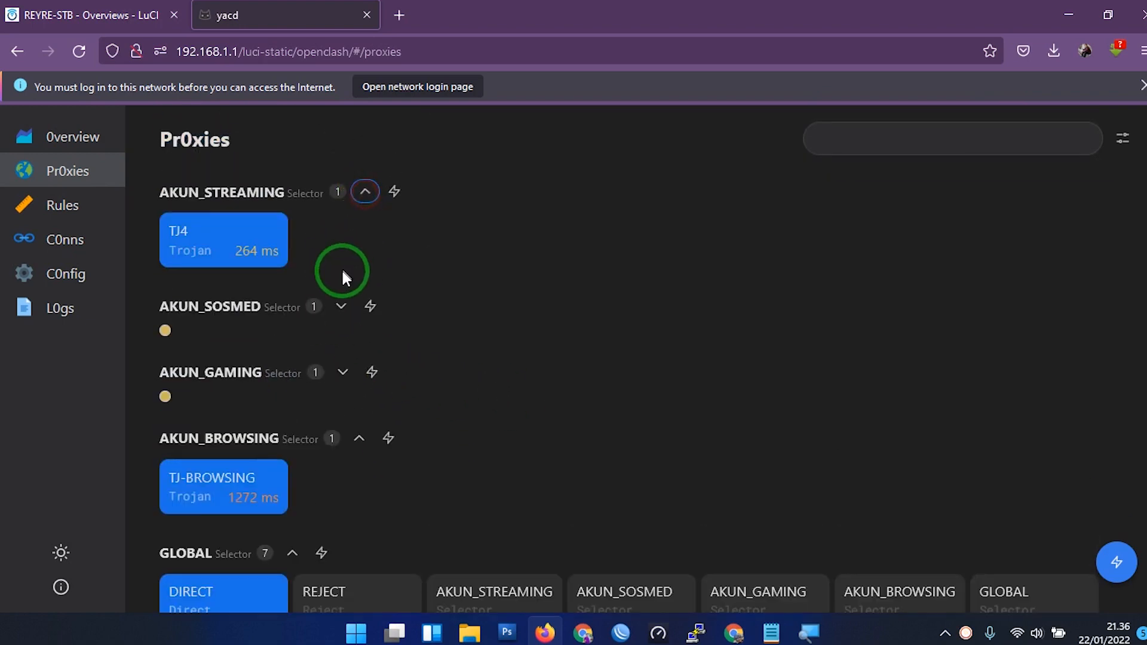
{"action": "left_click", "coordinate": [343, 372]}
{"action": "left_click", "coordinate": [349, 495]}
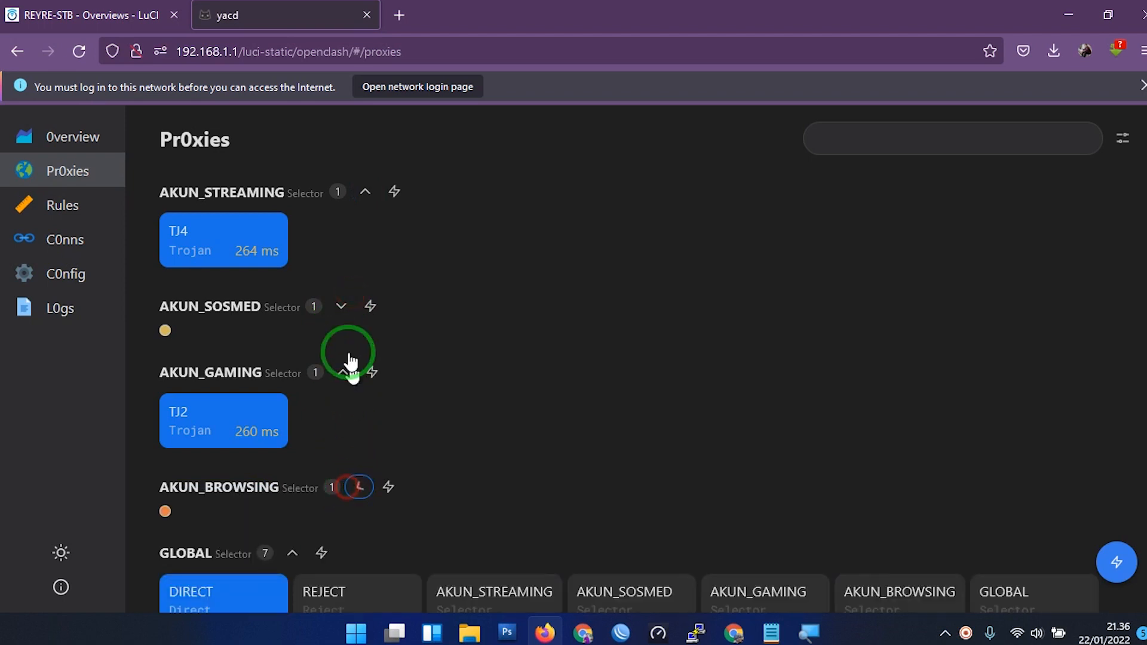
{"action": "left_click", "coordinate": [342, 306]}
- Set the GLOBAL selector to AKUN_BROWSING and review the proxy groups
{"action": "scroll", "coordinate": [554, 398], "scroll_direction": "down", "scroll_amount": 1}
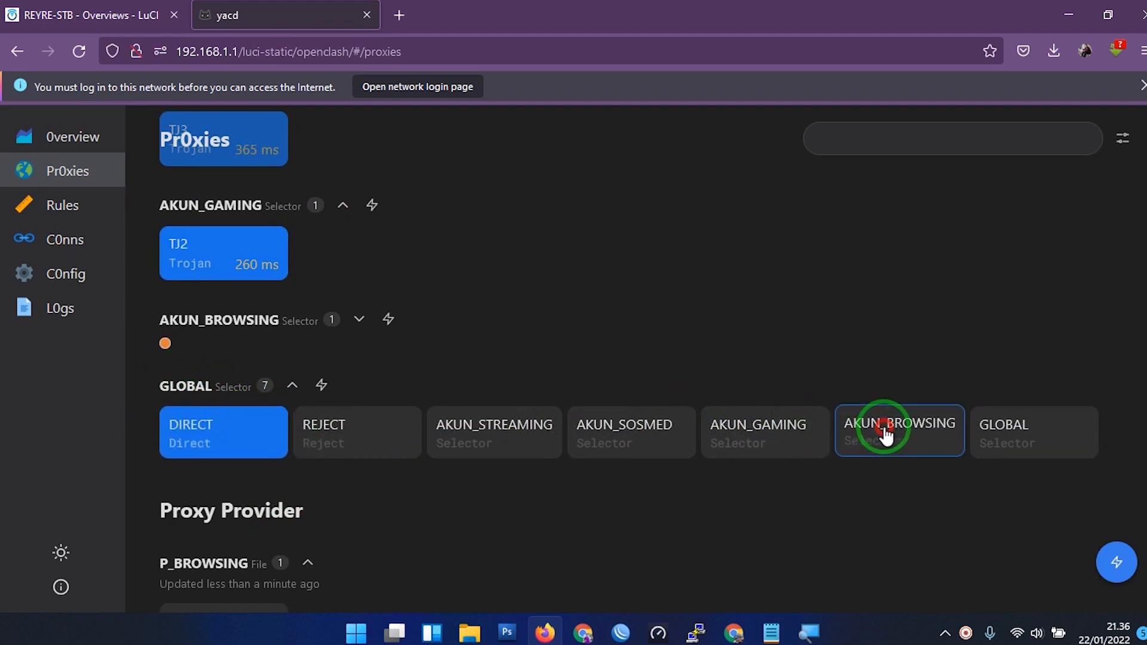
{"action": "left_click", "coordinate": [845, 425]}
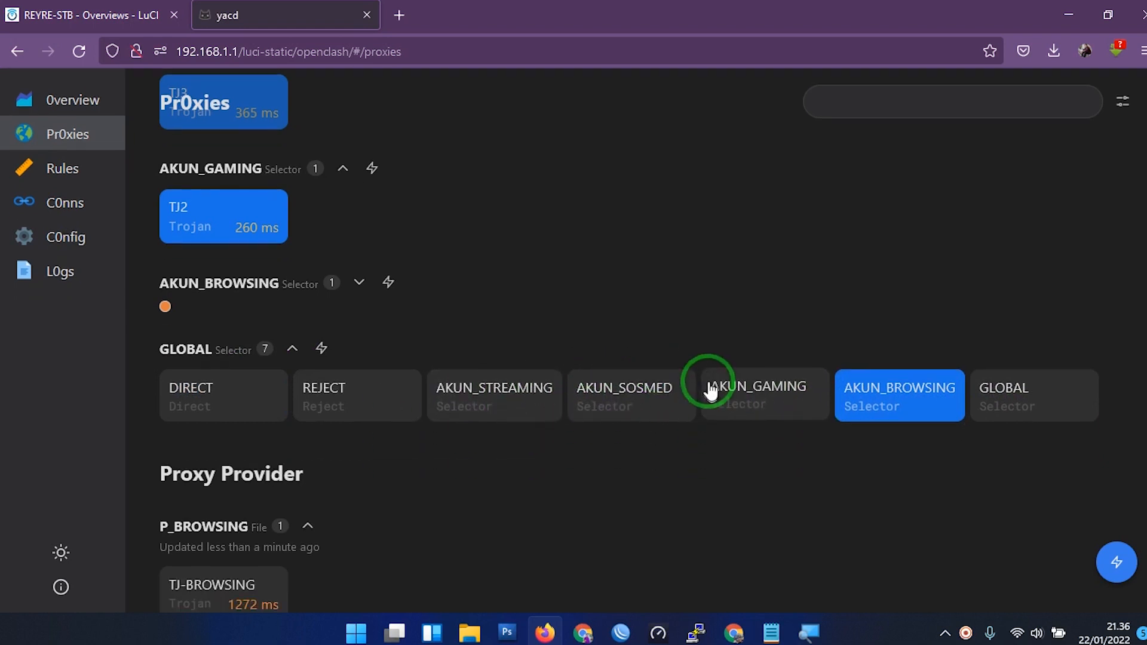
{"action": "scroll", "coordinate": [709, 393], "scroll_direction": "up", "scroll_amount": 3}
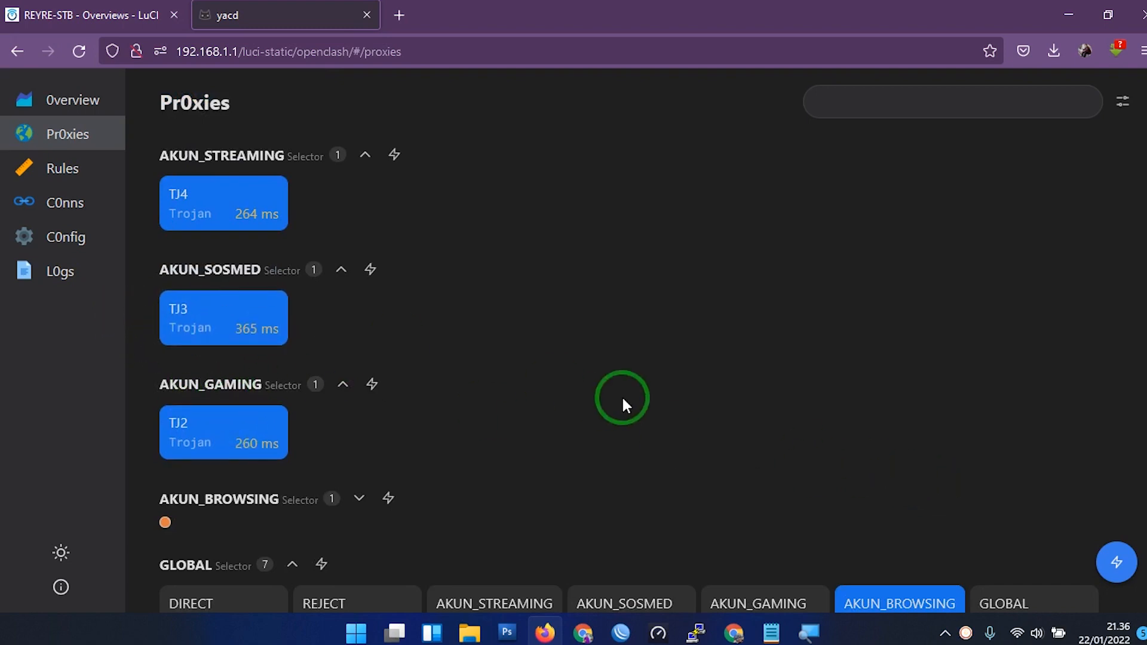
{"action": "scroll", "coordinate": [623, 405], "scroll_direction": "down", "scroll_amount": 5}
{"action": "scroll", "coordinate": [305, 466], "scroll_direction": "up", "scroll_amount": 3}
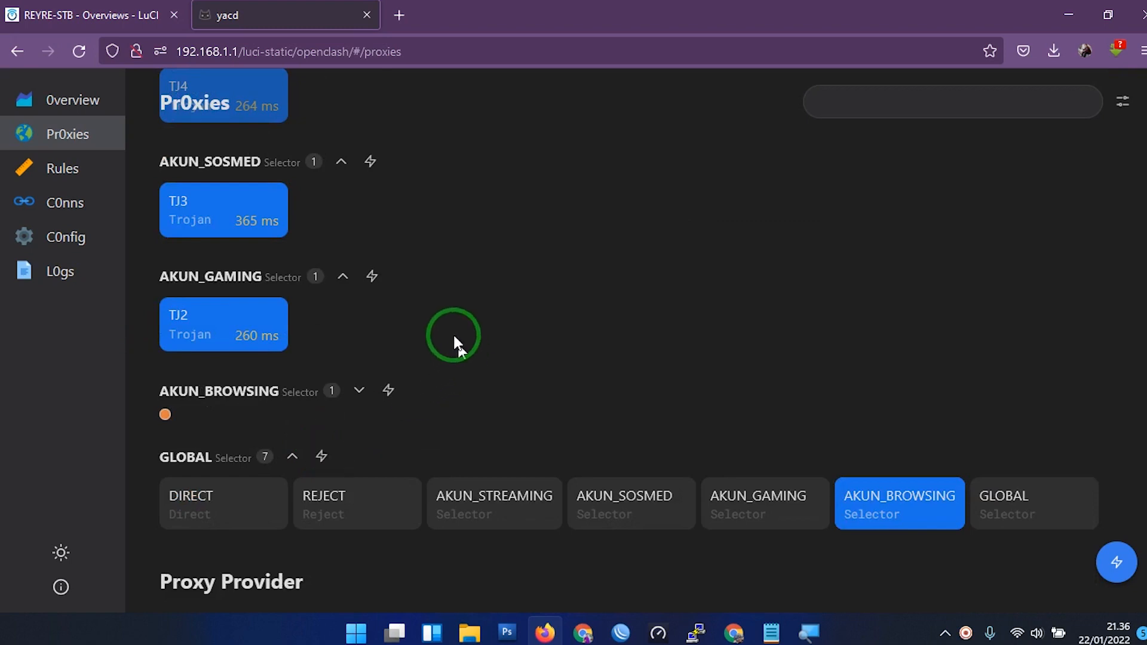
- Open youtube.com in a new browser tab to generate streaming traffic
{"action": "left_click", "coordinate": [406, 25]}
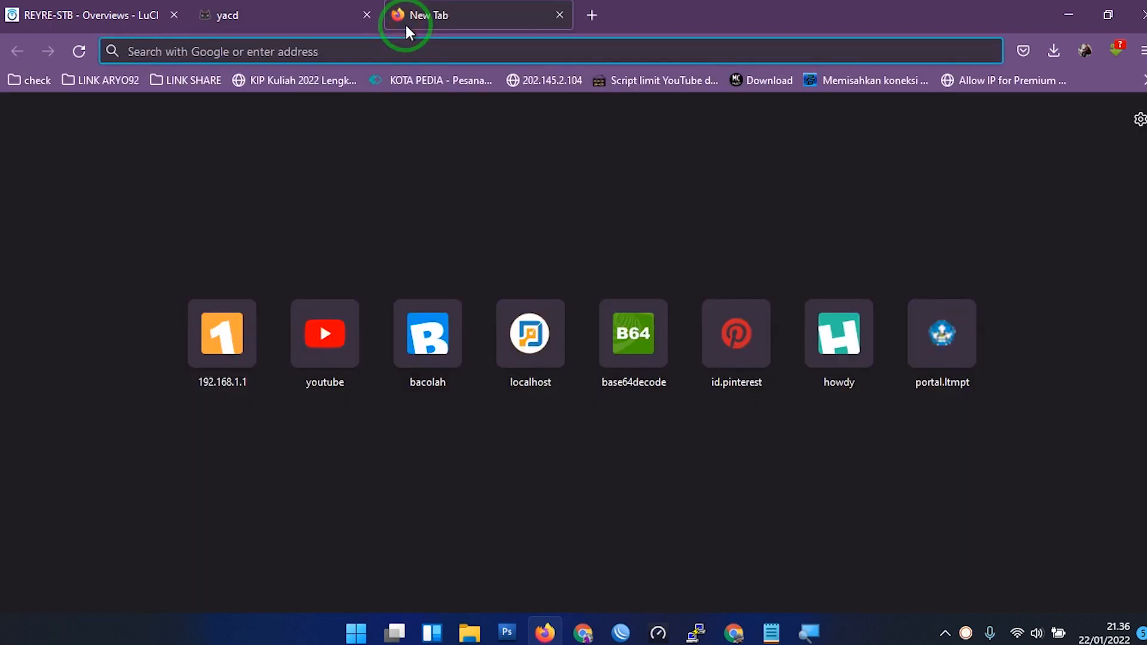
{"action": "type", "text": "Youtube.com/"}
{"action": "key", "text": "Return"}
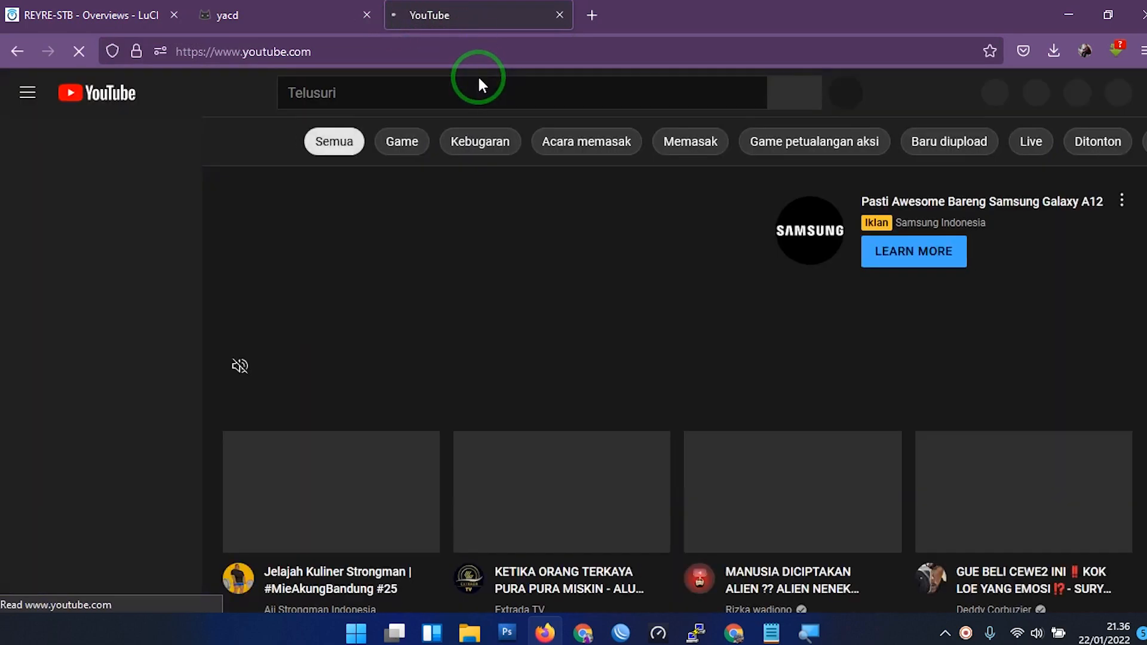
- Return to Yacd and check the proxy chains used by the active connections for the YouTube traffic
{"action": "left_click", "coordinate": [242, 7]}
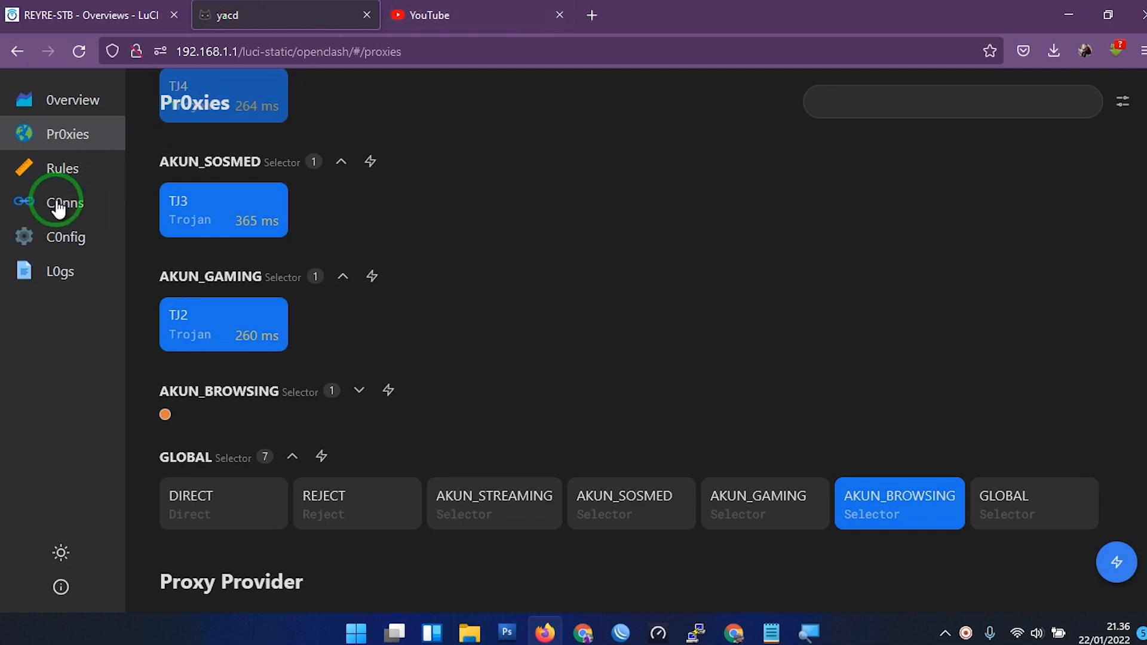
{"action": "left_click", "coordinate": [87, 204]}
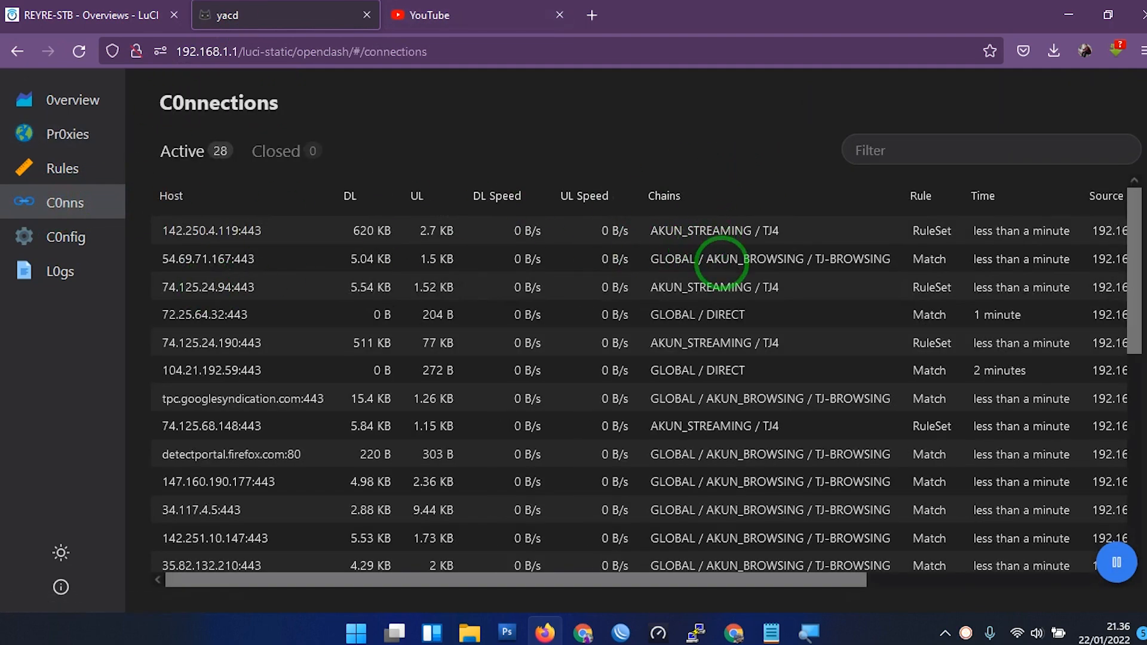
{"action": "left_click_drag", "start_coordinate": [674, 231], "coordinate": [751, 228]}
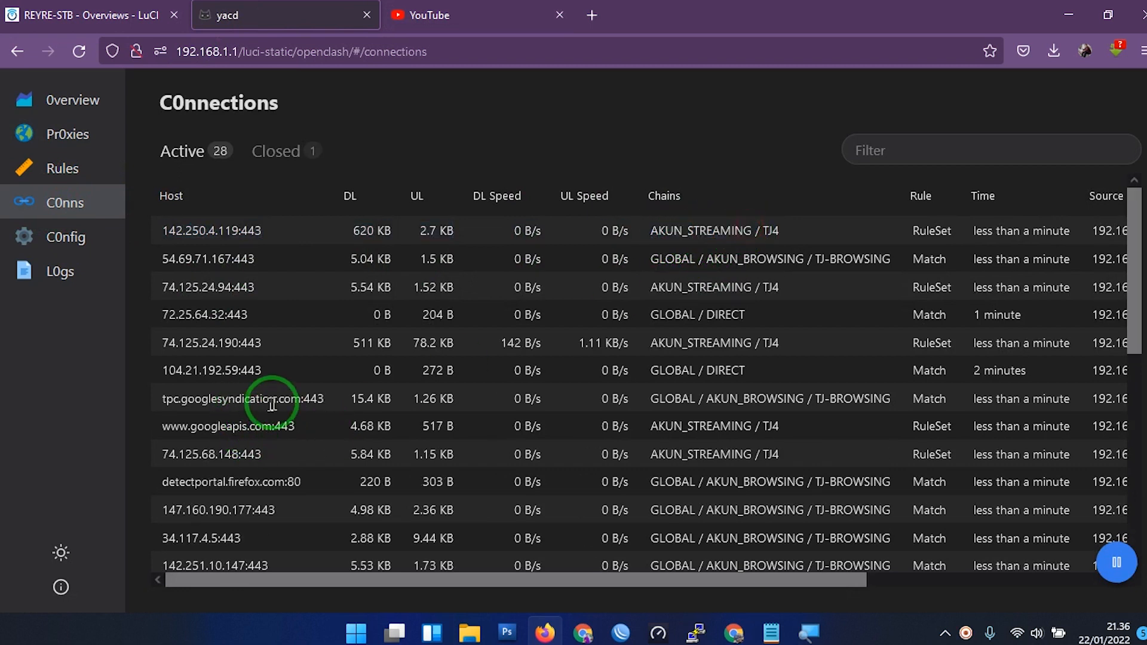
- Return to the YouTube page and turn the system volume down to zero
{"action": "left_click", "coordinate": [429, 15]}
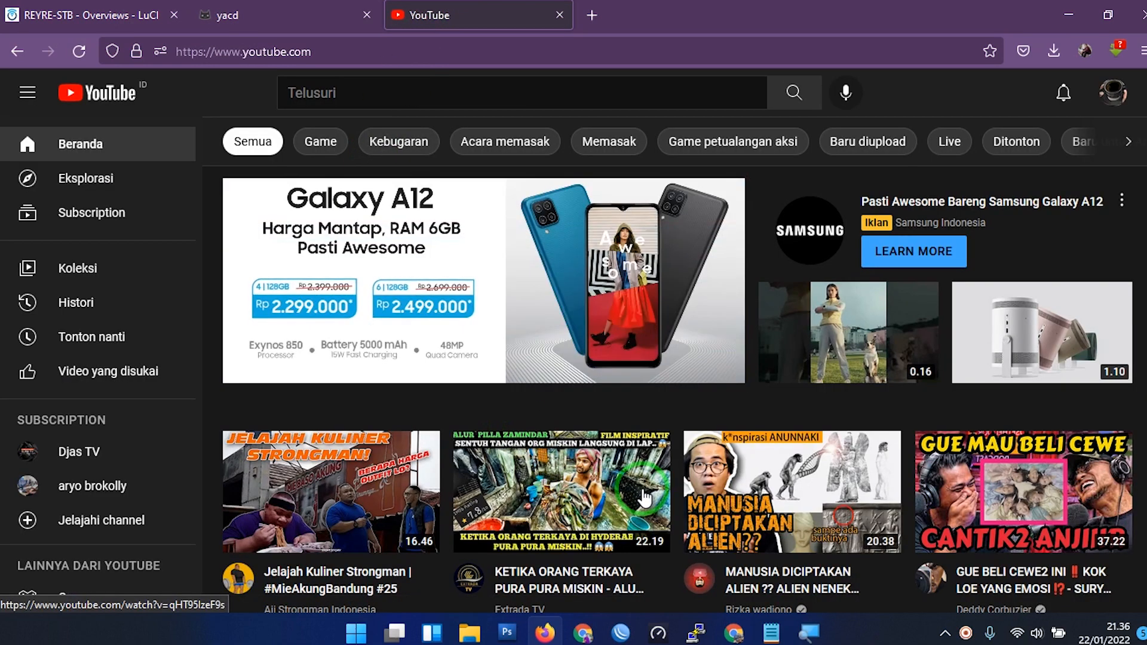
{"action": "mouse_move", "coordinate": [642, 498]}
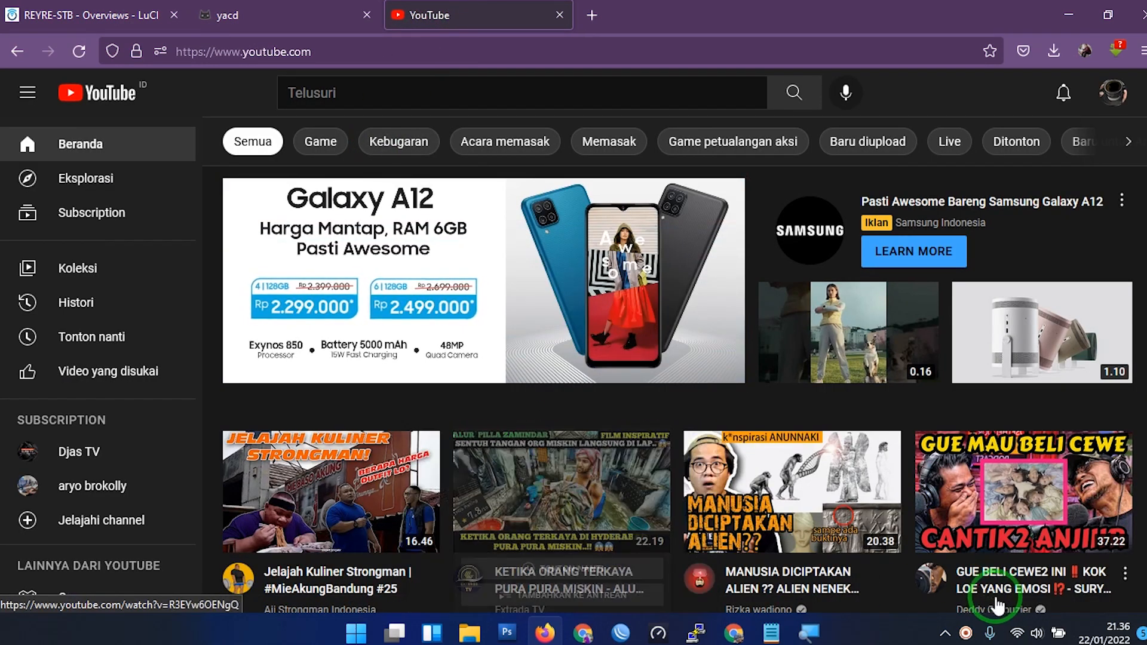
{"action": "left_click", "coordinate": [1016, 633]}
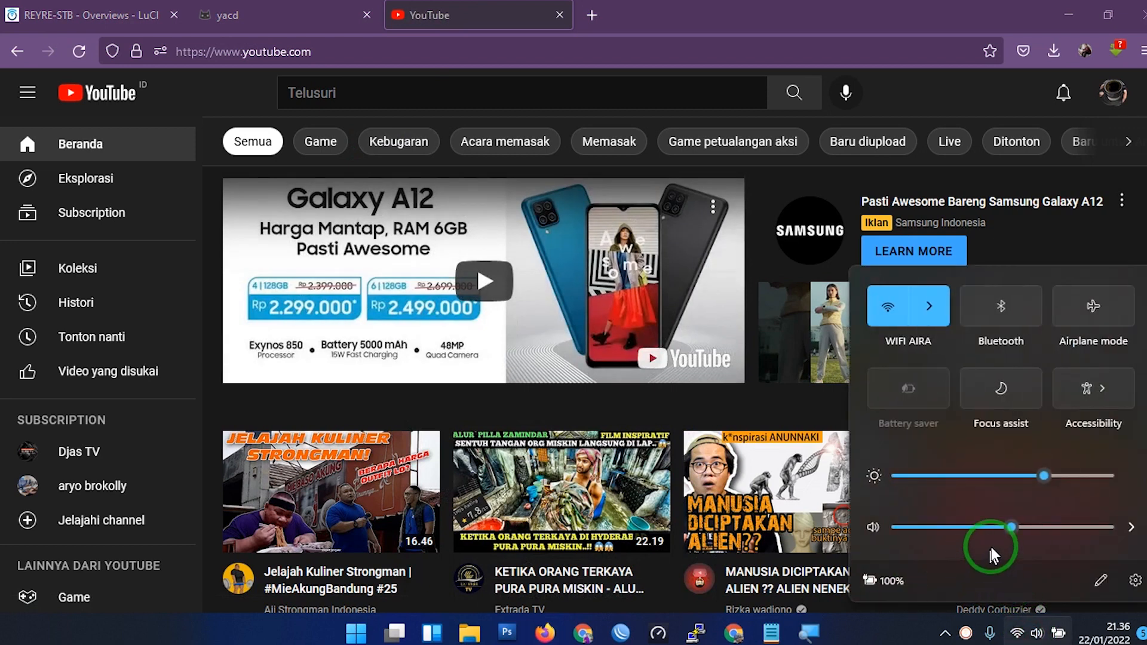
{"action": "left_click_drag", "start_coordinate": [1006, 530], "coordinate": [839, 533]}
{"action": "left_click", "coordinate": [734, 12]}
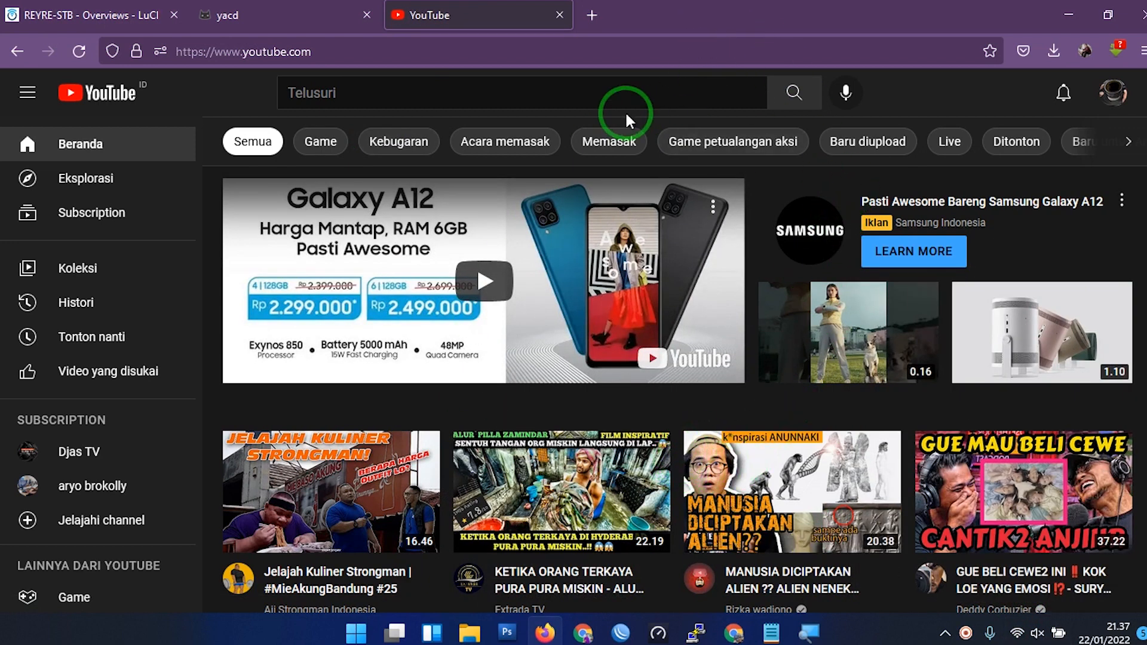
- Search YouTube for the OpenWrt tutorial creator's channel and play its video "ATUR LOAD BALANCE DI OPENCLASH, INTERNET JADI TAMBAH KENCENG"
{"action": "left_click", "coordinate": [623, 94]}
{"action": "type", "text": "aryo brokolly"}
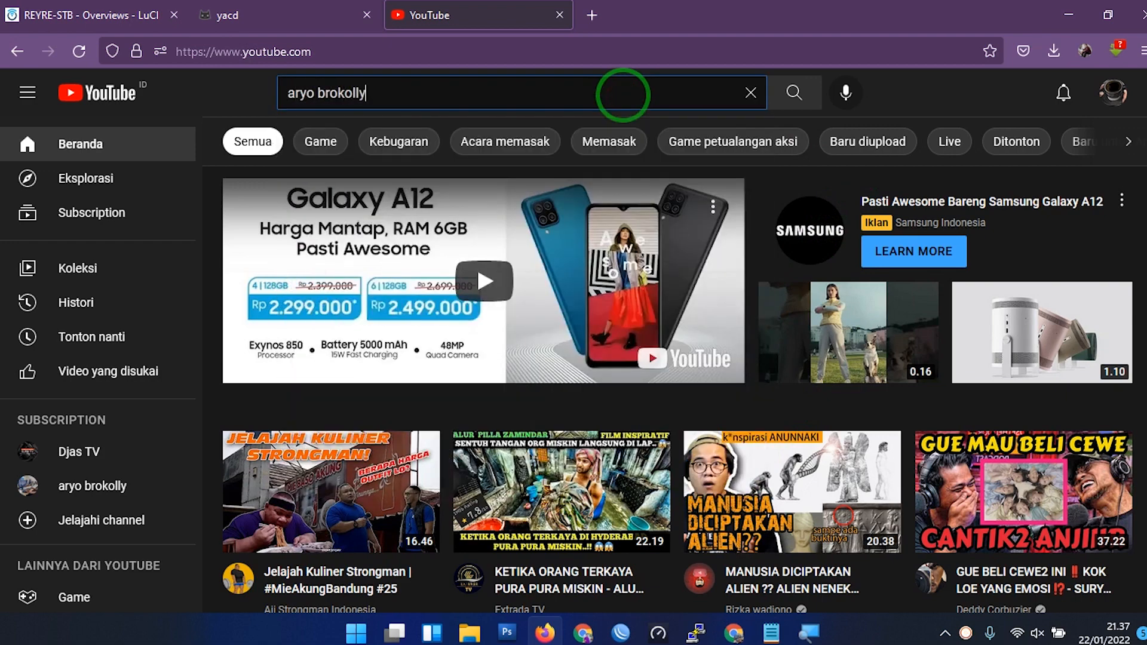
{"action": "key", "text": "Return"}
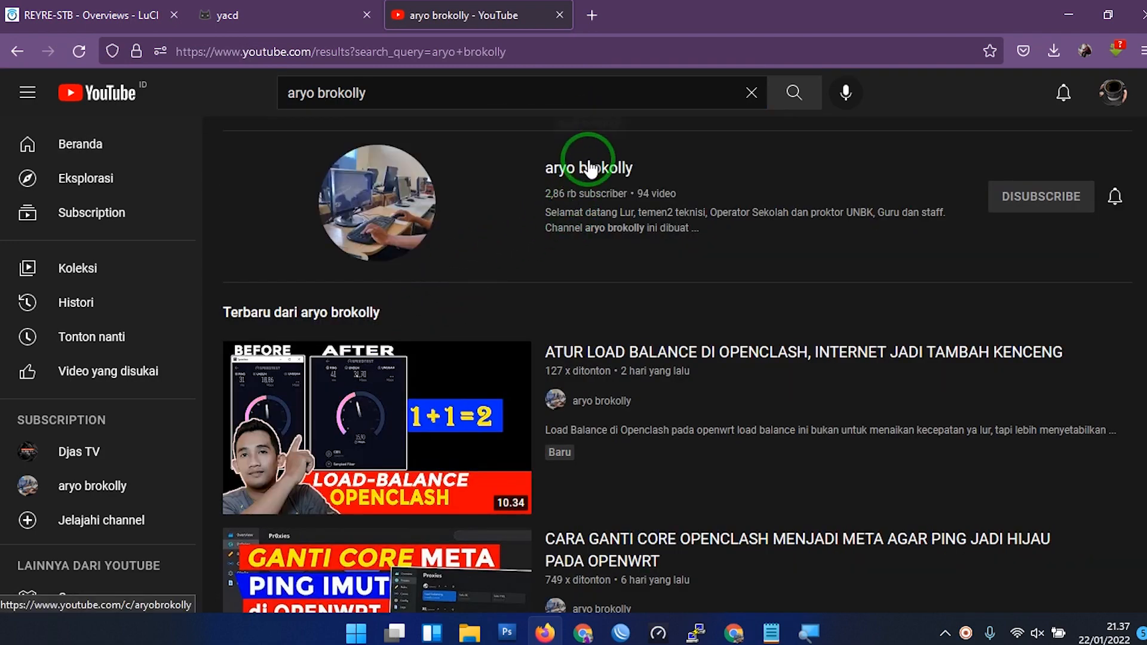
{"action": "left_click", "coordinate": [590, 169]}
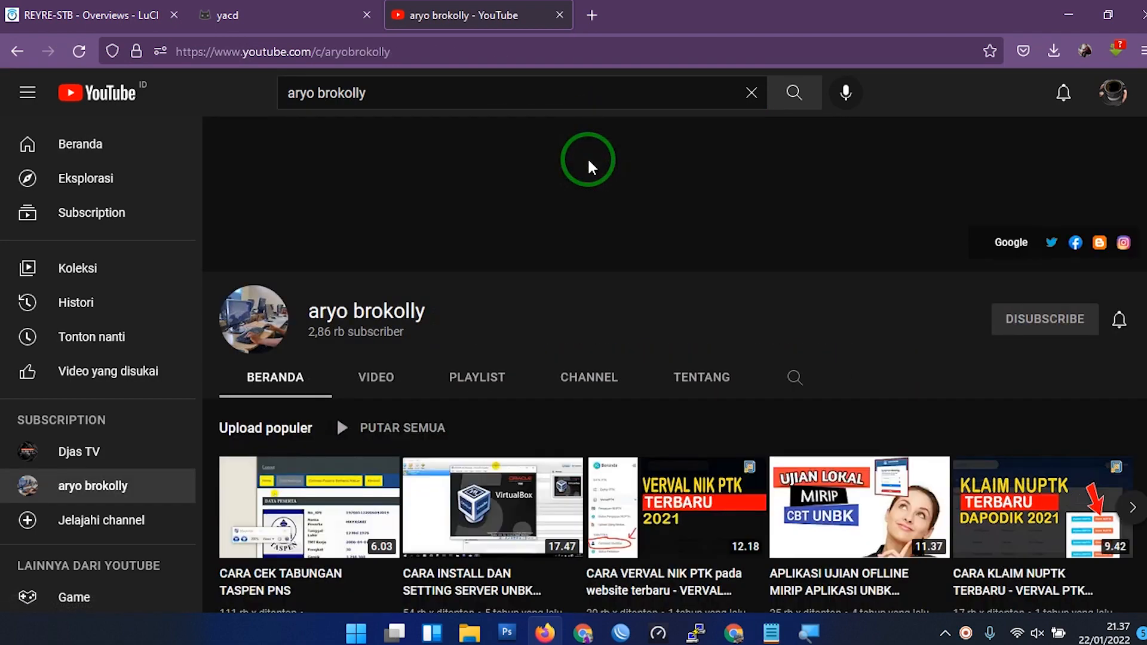
{"action": "left_click", "coordinate": [375, 376]}
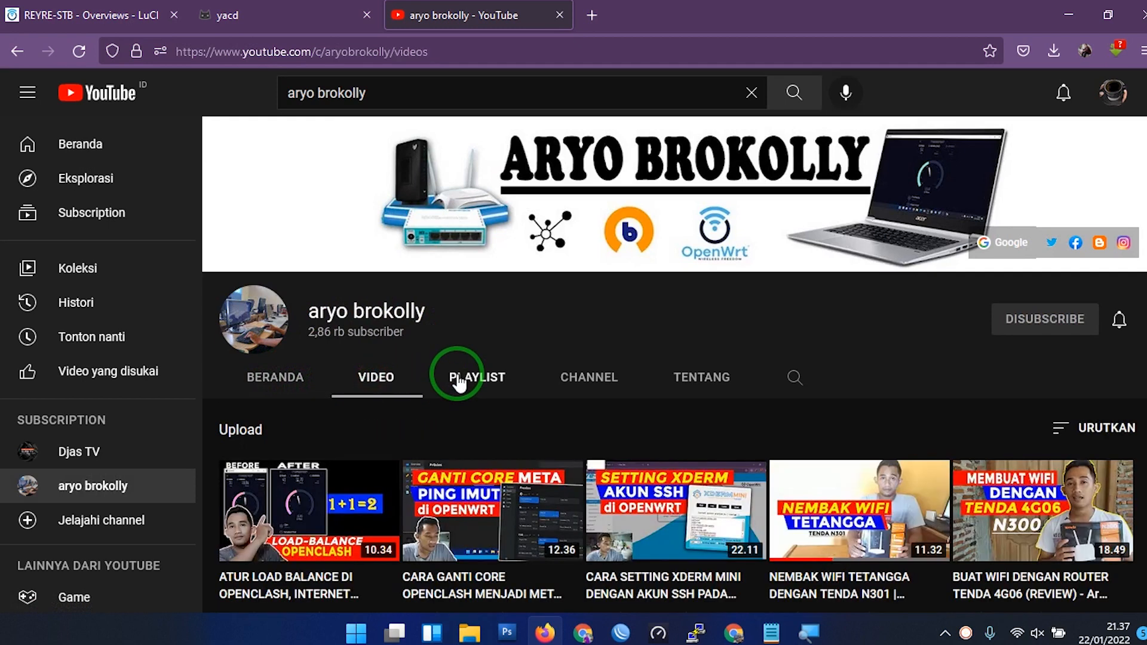
{"action": "left_click", "coordinate": [293, 485]}
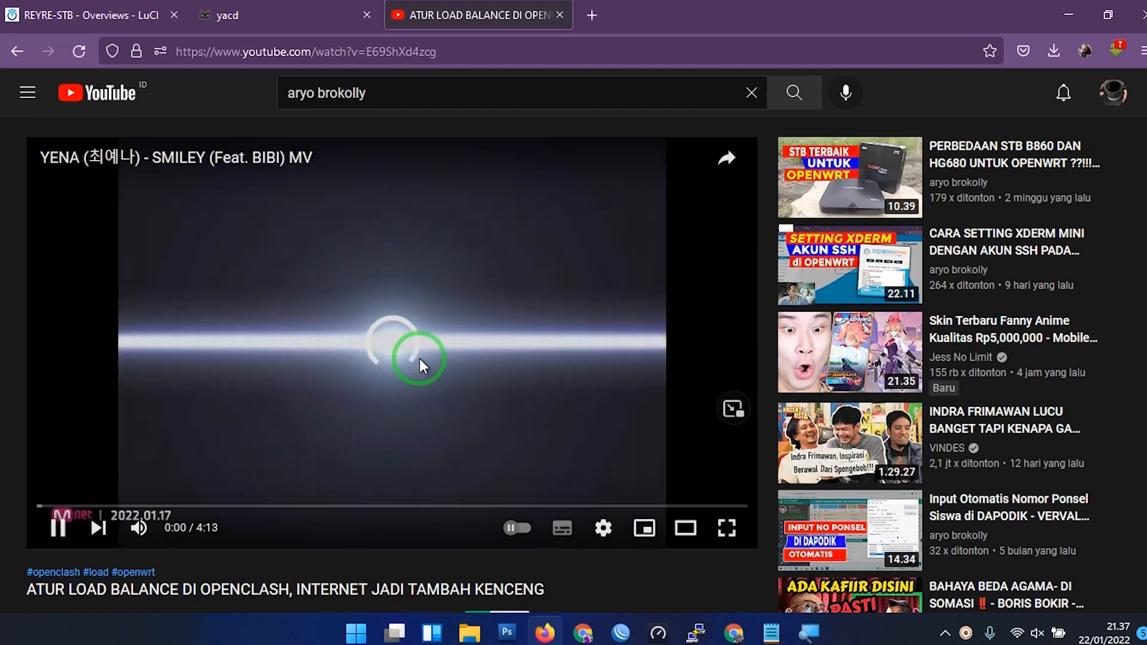
- Examine Yacd's active connections during video playback for chains through AKUN_STREAMING, AKUN_SOSMED and AKUN_BROWSING
{"action": "left_click", "coordinate": [319, 6]}
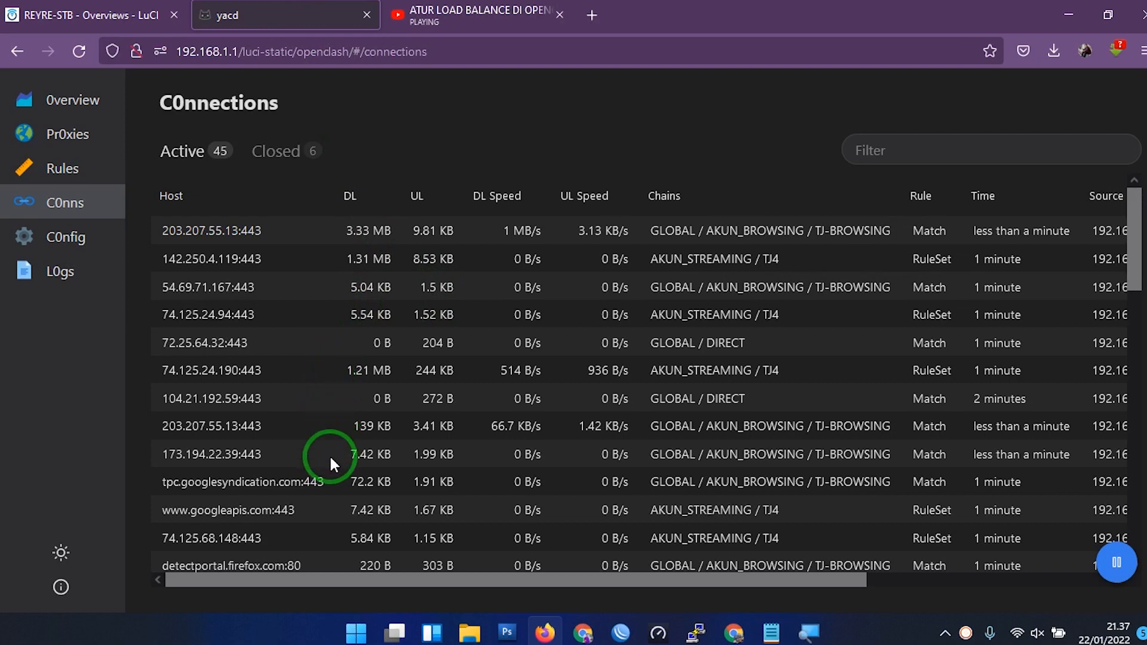
{"action": "scroll", "coordinate": [331, 459], "scroll_direction": "down", "scroll_amount": 2}
{"action": "scroll", "coordinate": [331, 458], "scroll_direction": "up", "scroll_amount": 2}
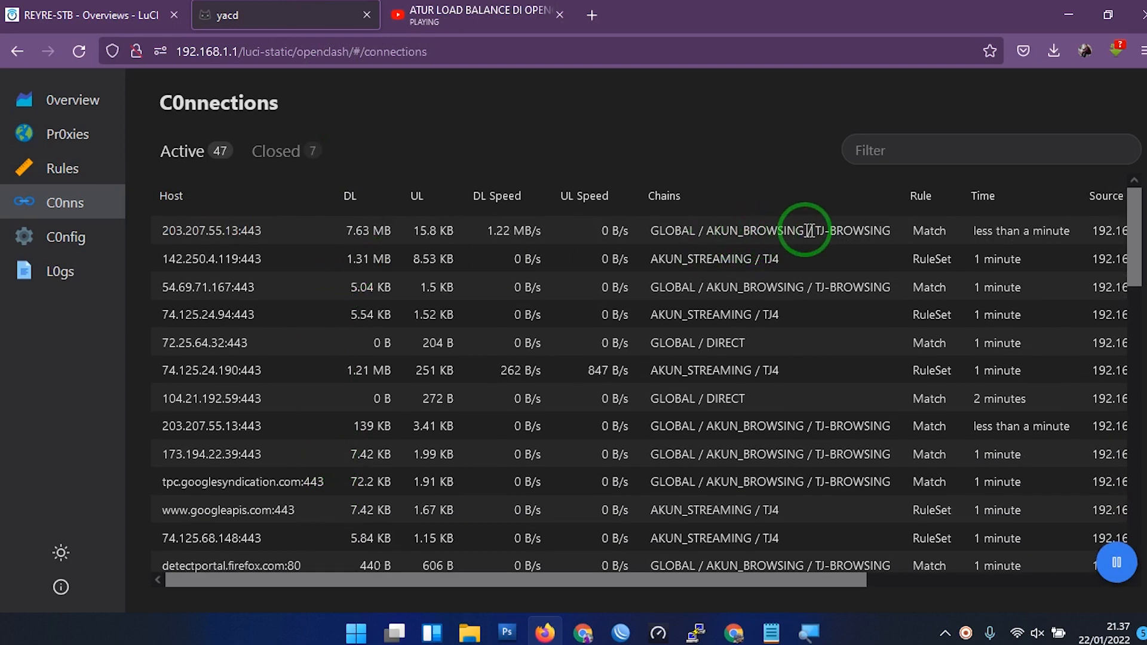
{"action": "left_click_drag", "start_coordinate": [682, 259], "coordinate": [827, 258]}
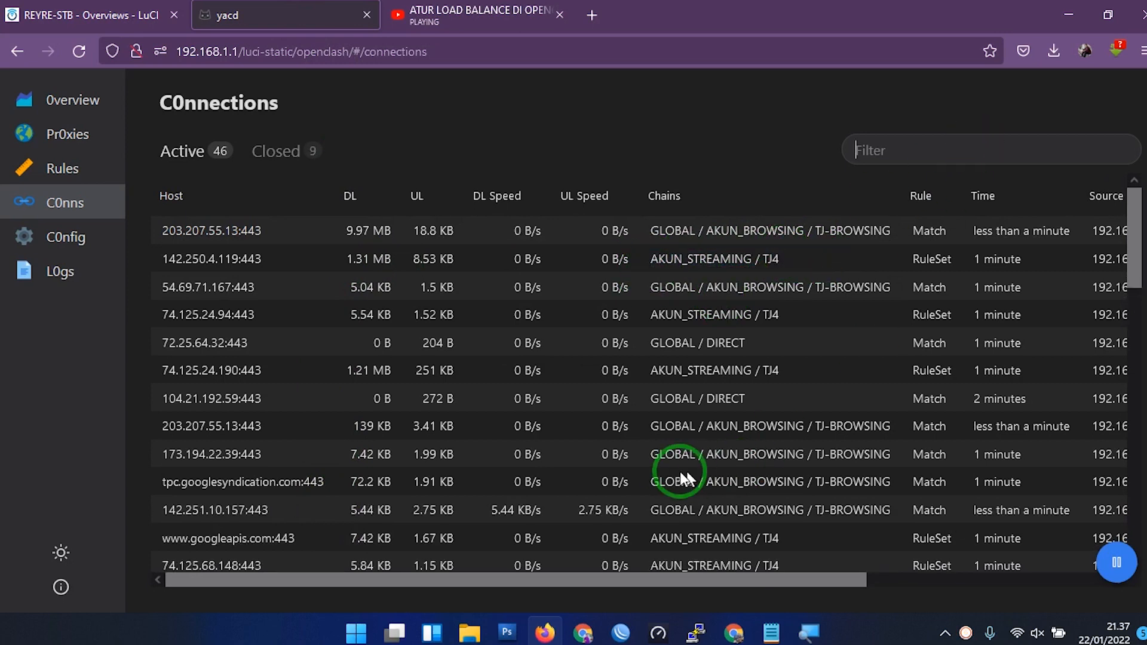
{"action": "scroll", "coordinate": [698, 471], "scroll_direction": "down", "scroll_amount": 4}
{"action": "scroll", "coordinate": [670, 468], "scroll_direction": "up", "scroll_amount": 4}
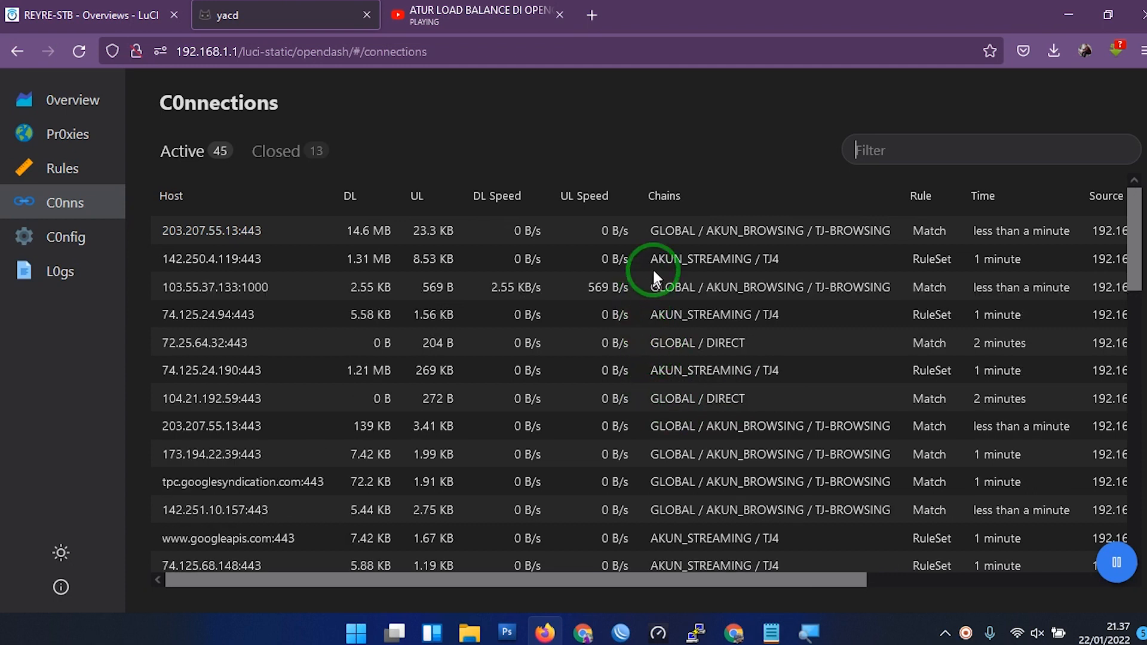
{"action": "left_click_drag", "start_coordinate": [798, 259], "coordinate": [655, 266]}
{"action": "left_click", "coordinate": [745, 264]}
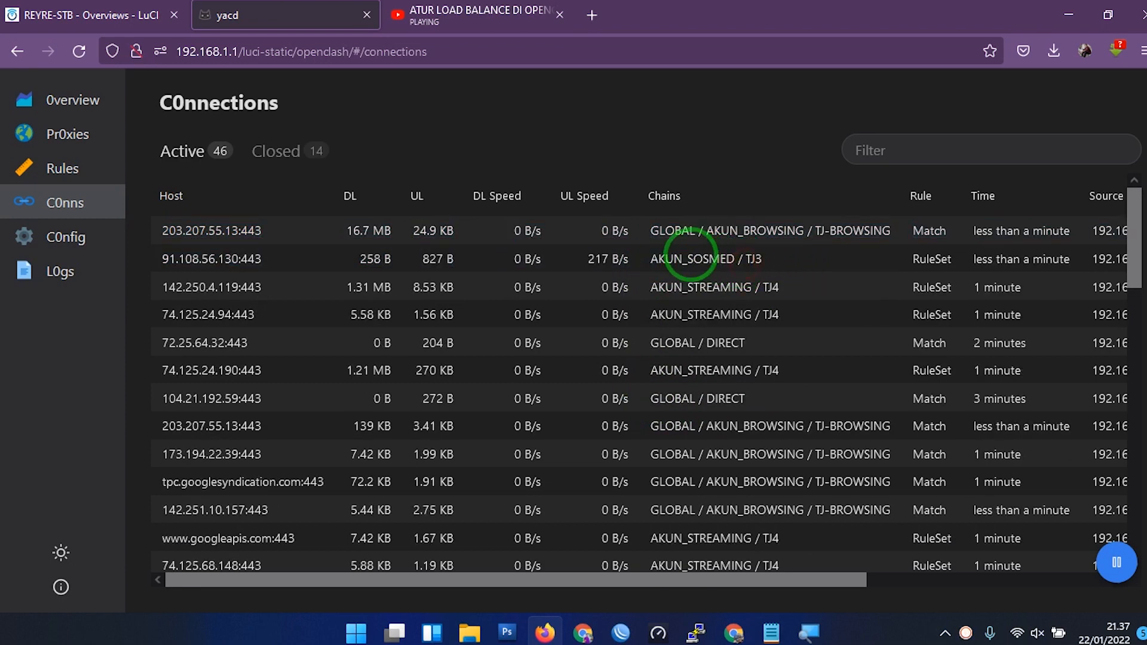
{"action": "left_click_drag", "start_coordinate": [749, 289], "coordinate": [802, 288]}
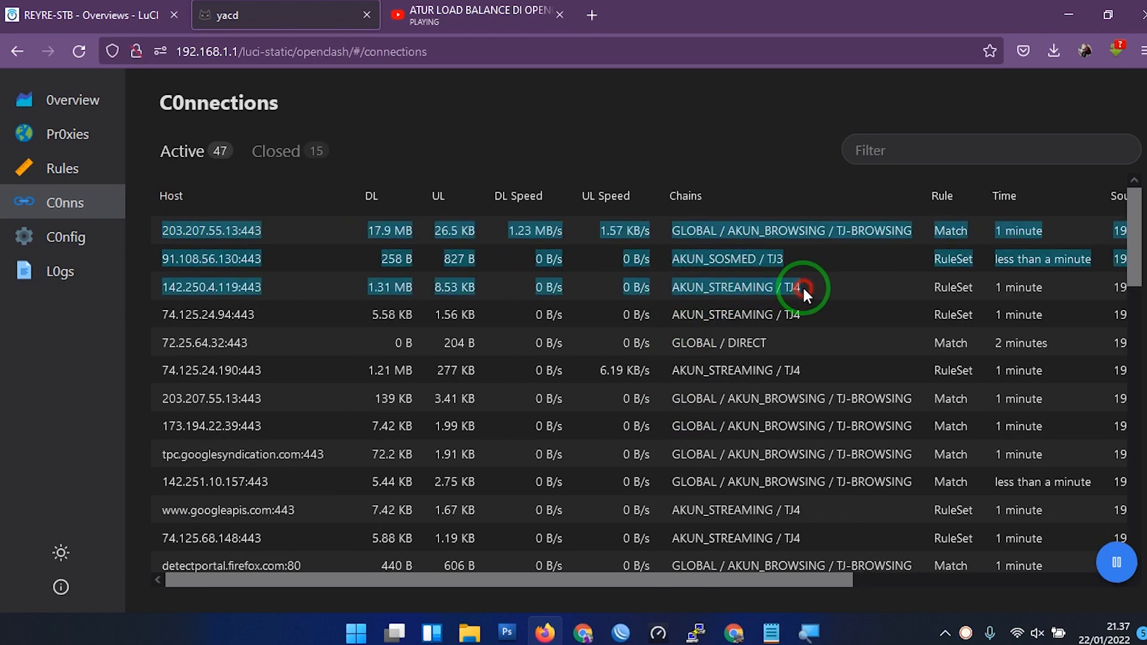
{"action": "left_click", "coordinate": [746, 280]}
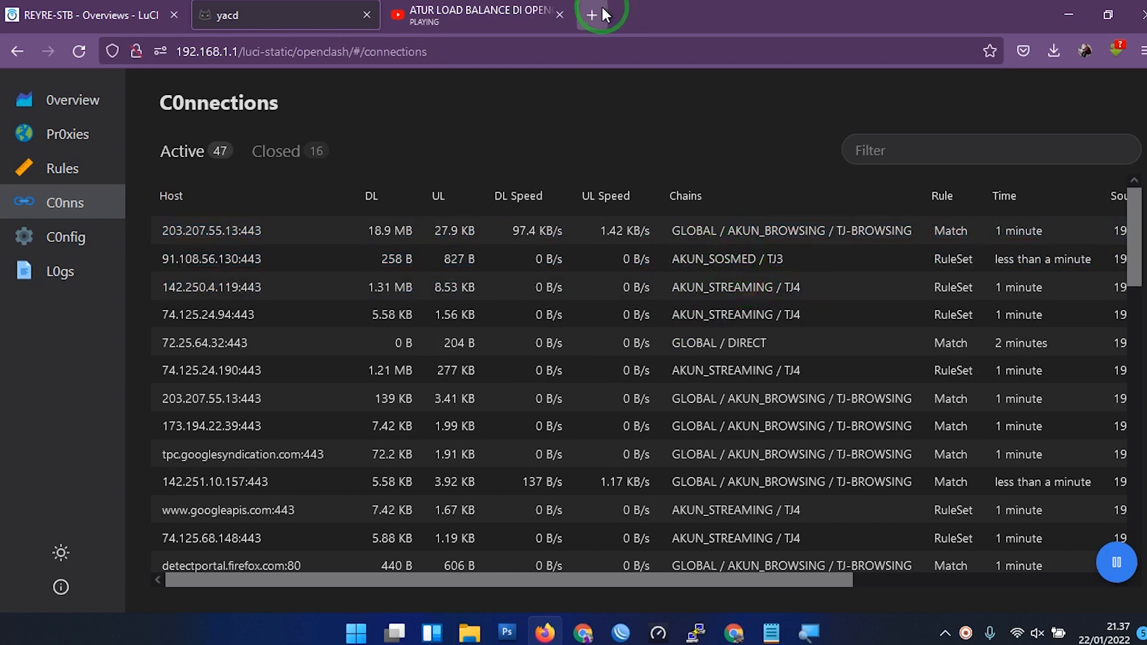
- Open Facebook in a new browser tab
{"action": "left_click", "coordinate": [602, 14]}
{"action": "type", "text": "facebook"}
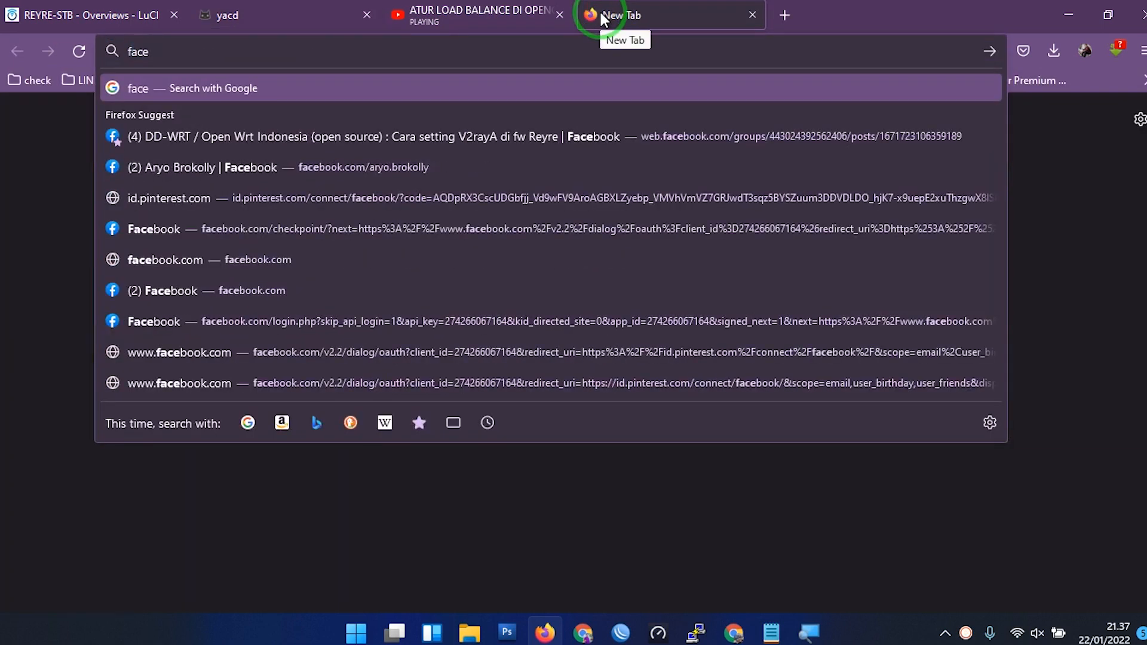
{"action": "key", "text": "Return"}
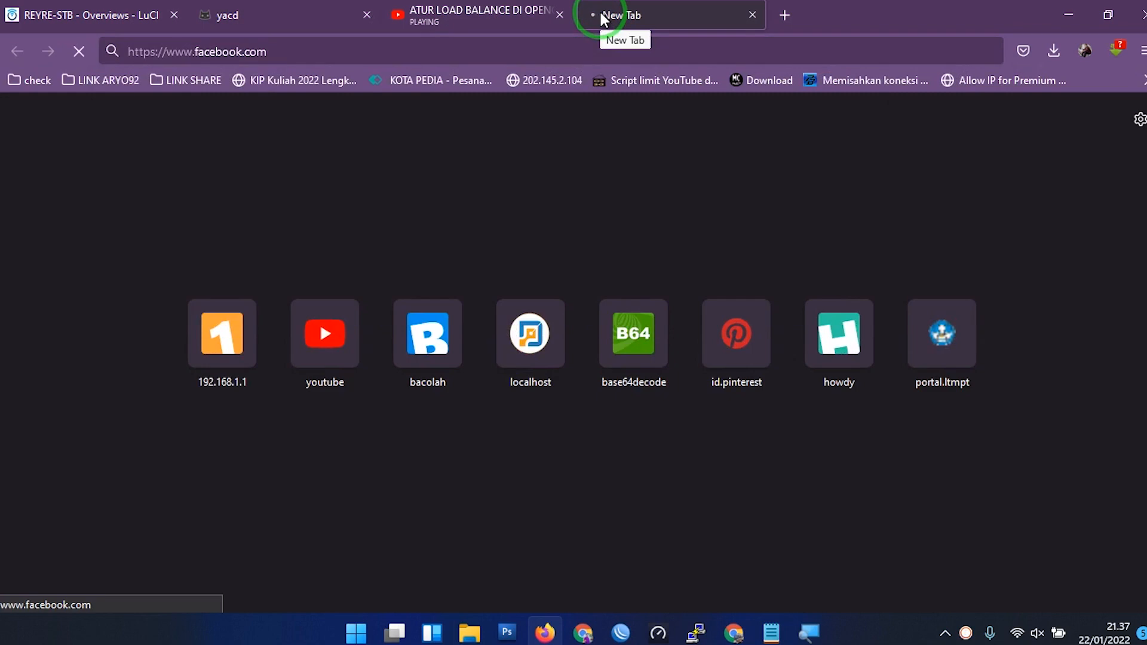
- Return to Yacd and check the active connections for Facebook traffic chained through AKUN_SOSMED
{"action": "left_click", "coordinate": [302, 7]}
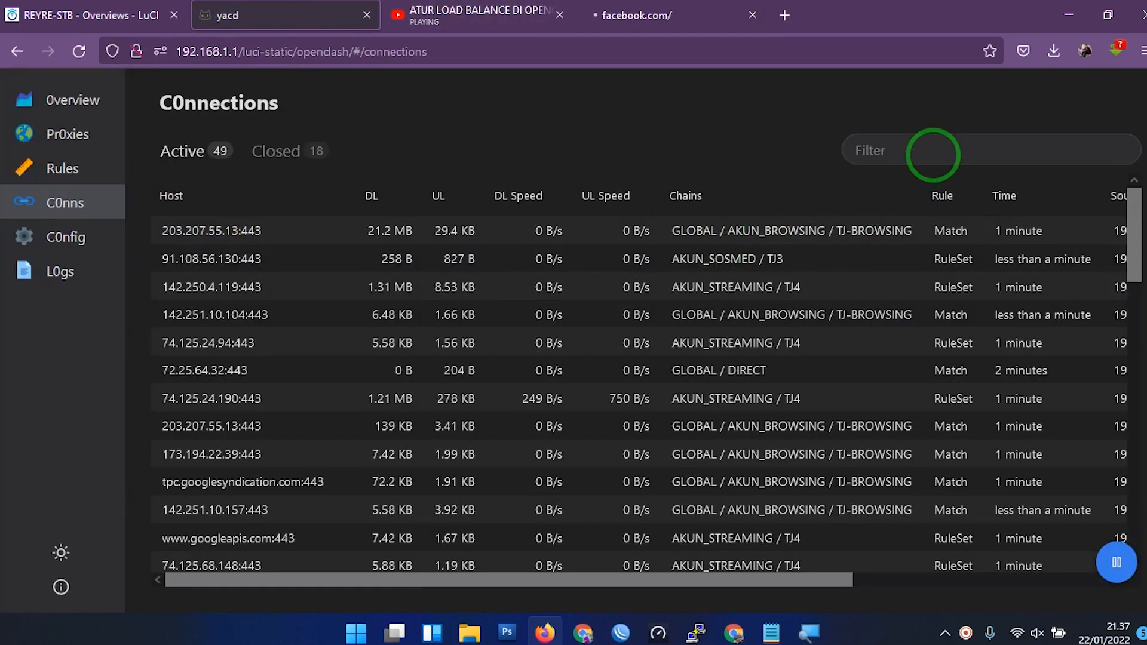
{"action": "left_click_drag", "start_coordinate": [745, 259], "coordinate": [681, 258]}
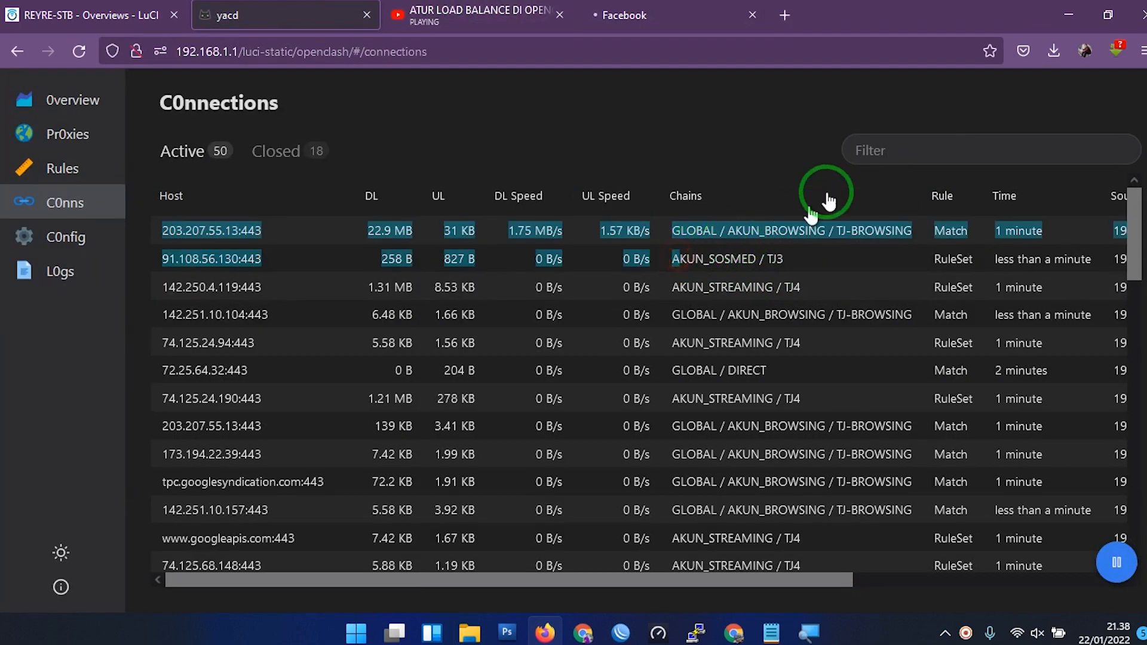
{"action": "scroll", "coordinate": [423, 426], "scroll_direction": "down", "scroll_amount": 10}
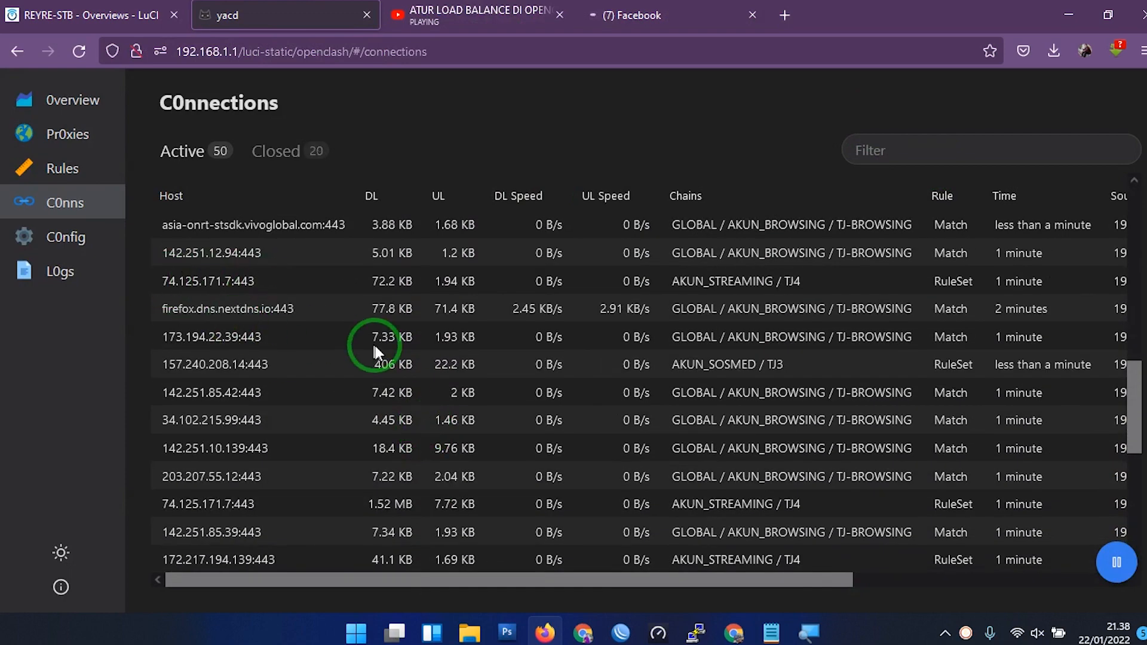
{"action": "scroll", "coordinate": [358, 340], "scroll_direction": "down", "scroll_amount": 5}
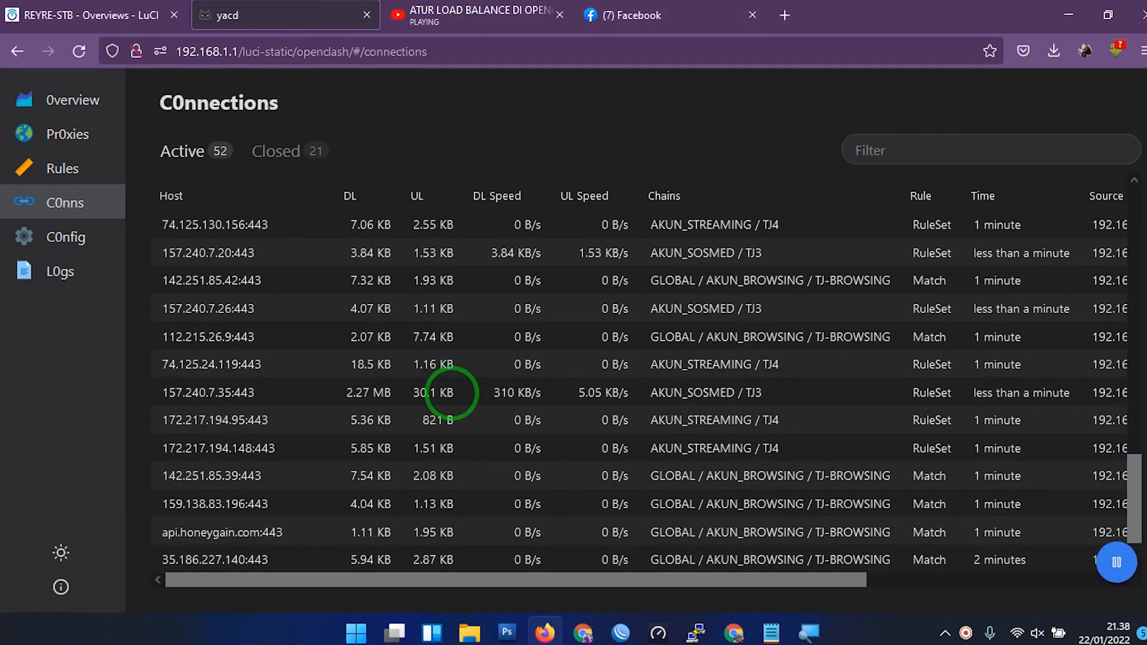
{"action": "scroll", "coordinate": [450, 392], "scroll_direction": "up", "scroll_amount": 10}
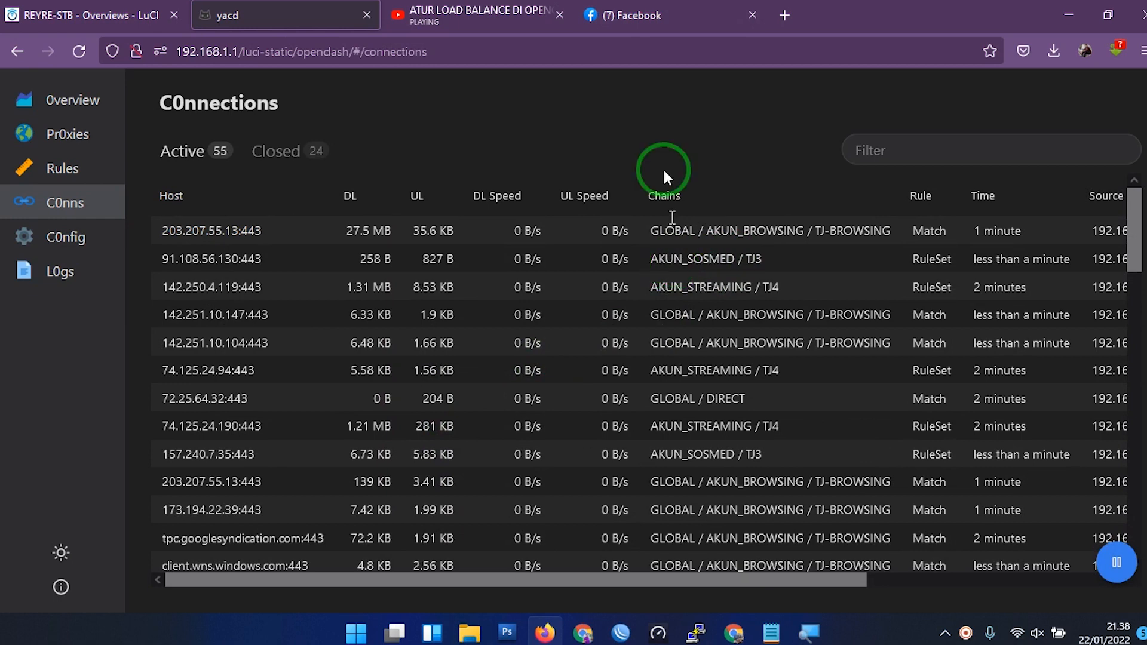
- Refresh the Facebook home feed and open whatismyipaddress.com in a new browser tab
{"action": "left_click", "coordinate": [633, 15]}
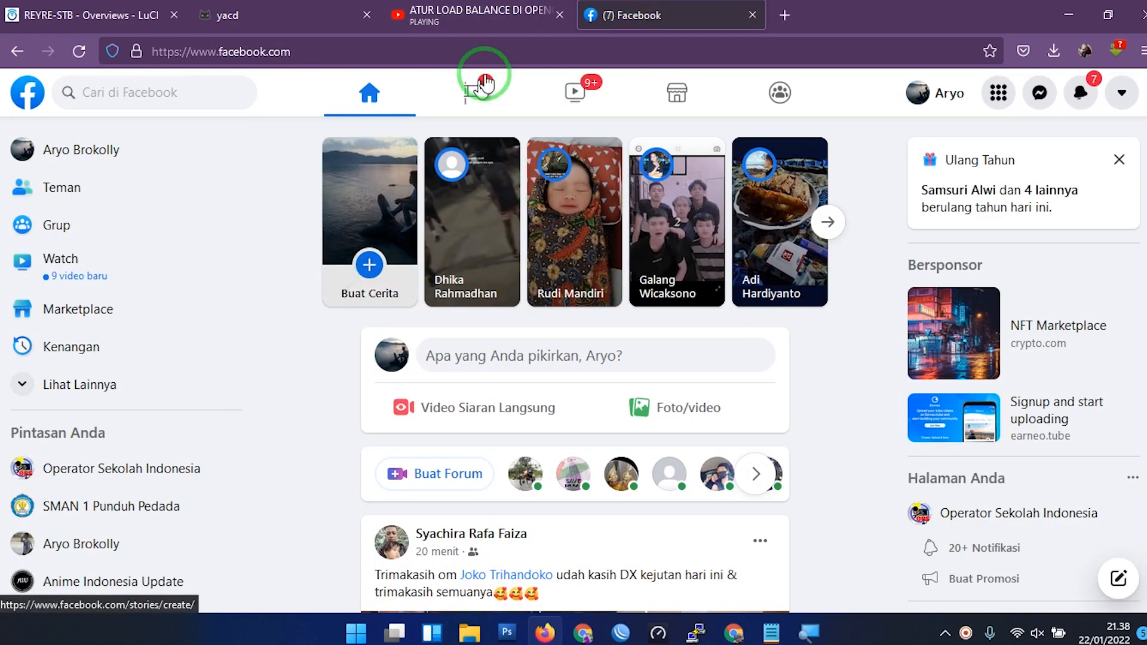
{"action": "left_click", "coordinate": [367, 97]}
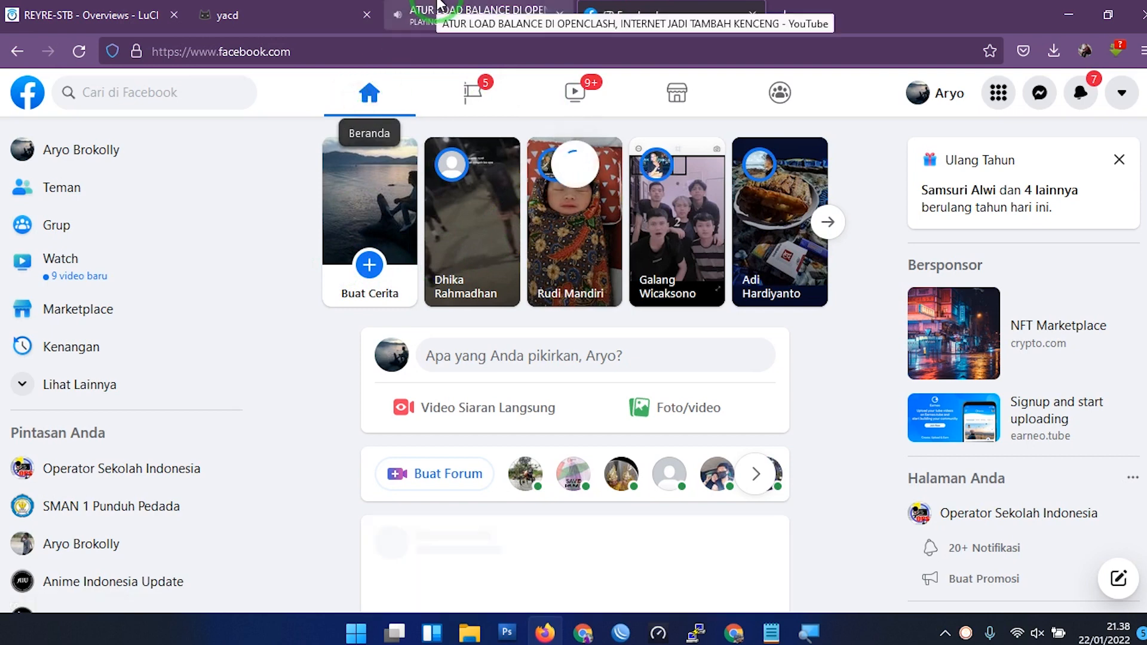
{"action": "left_click", "coordinate": [783, 18]}
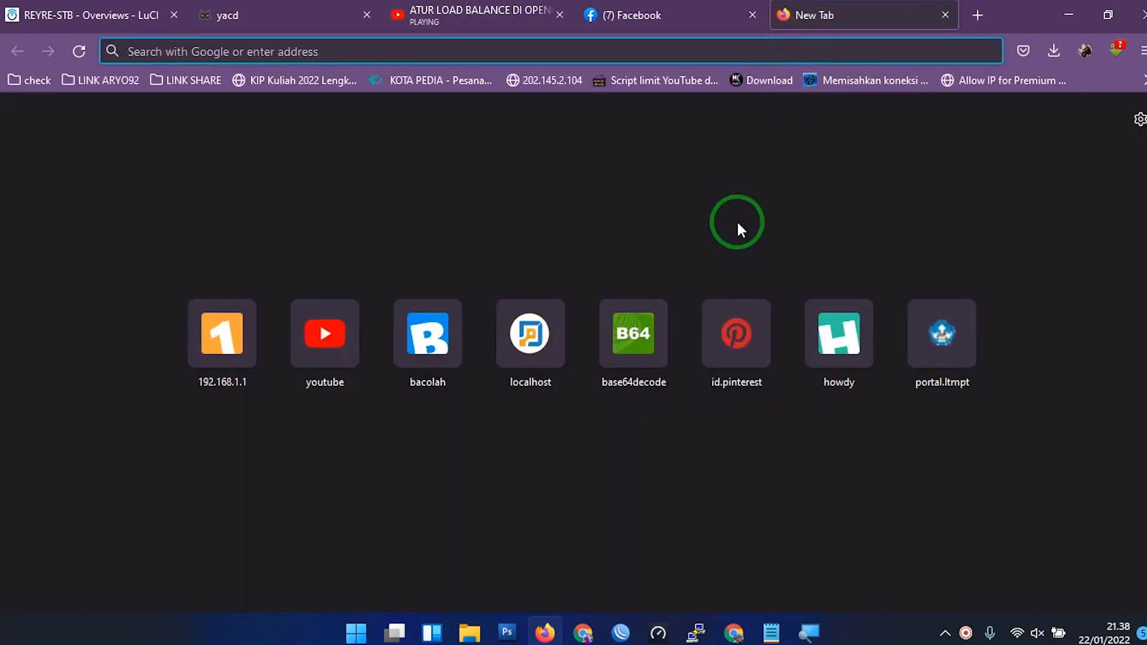
{"action": "type", "text": "whatismyipaddress.com/"}
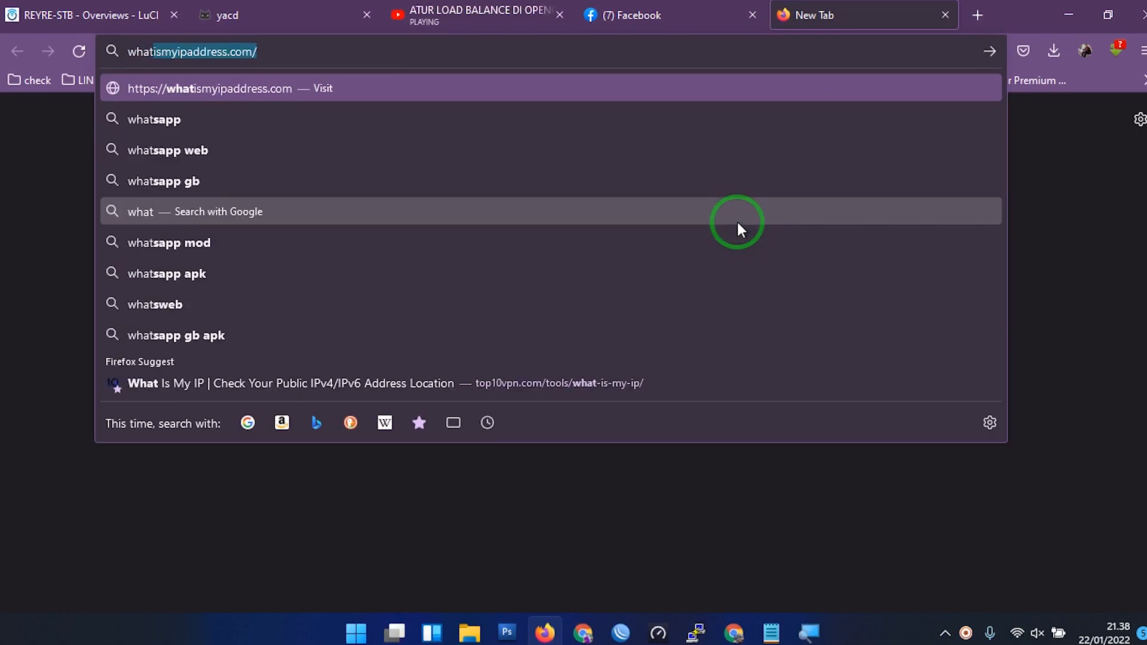
{"action": "key", "text": "Return"}
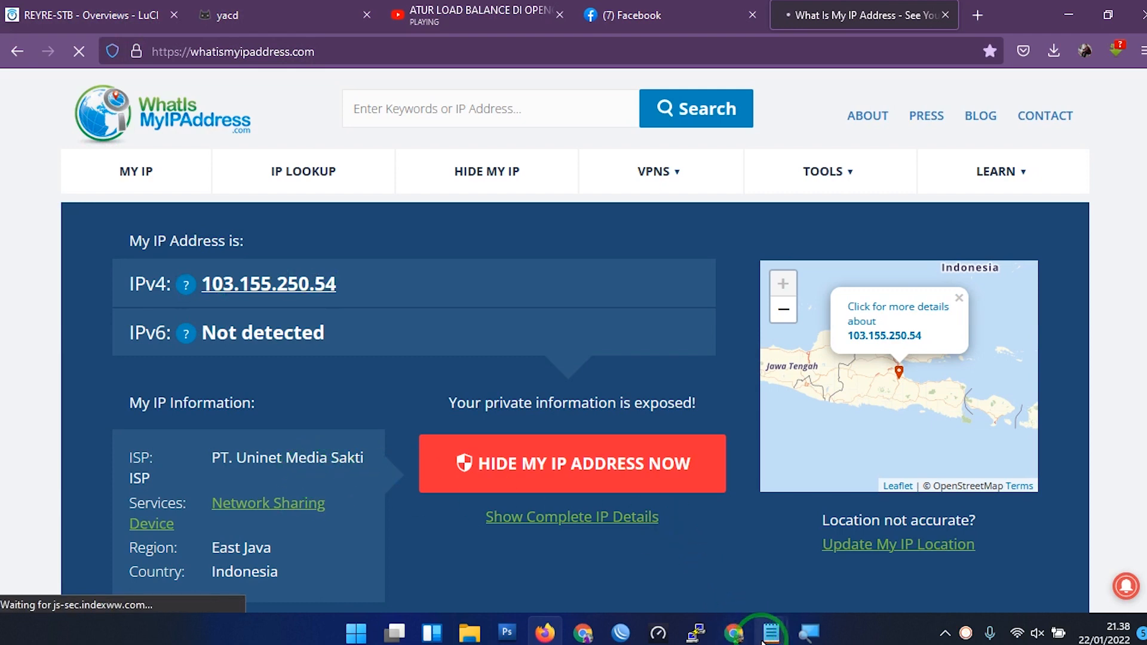
- Compare the server in browsing.yaml from OpenClash's proxy_provider folder with the whatismyipaddress.com details, declining the site's notification offer
{"action": "left_click", "coordinate": [89, 15]}
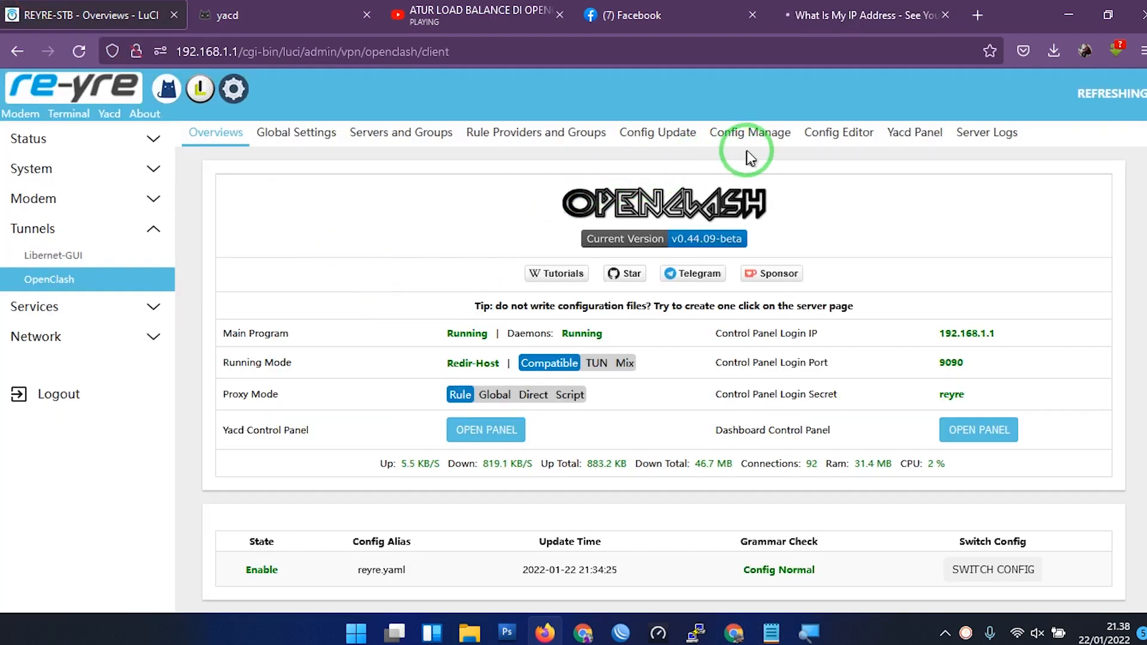
{"action": "left_click", "coordinate": [837, 144]}
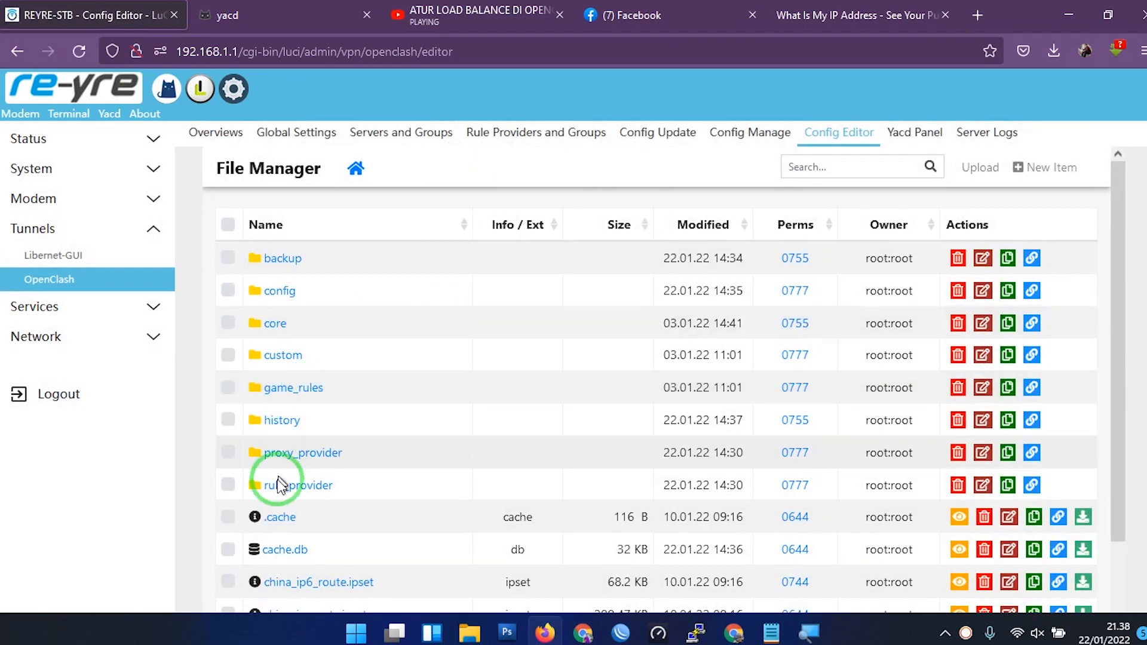
{"action": "left_click", "coordinate": [293, 460]}
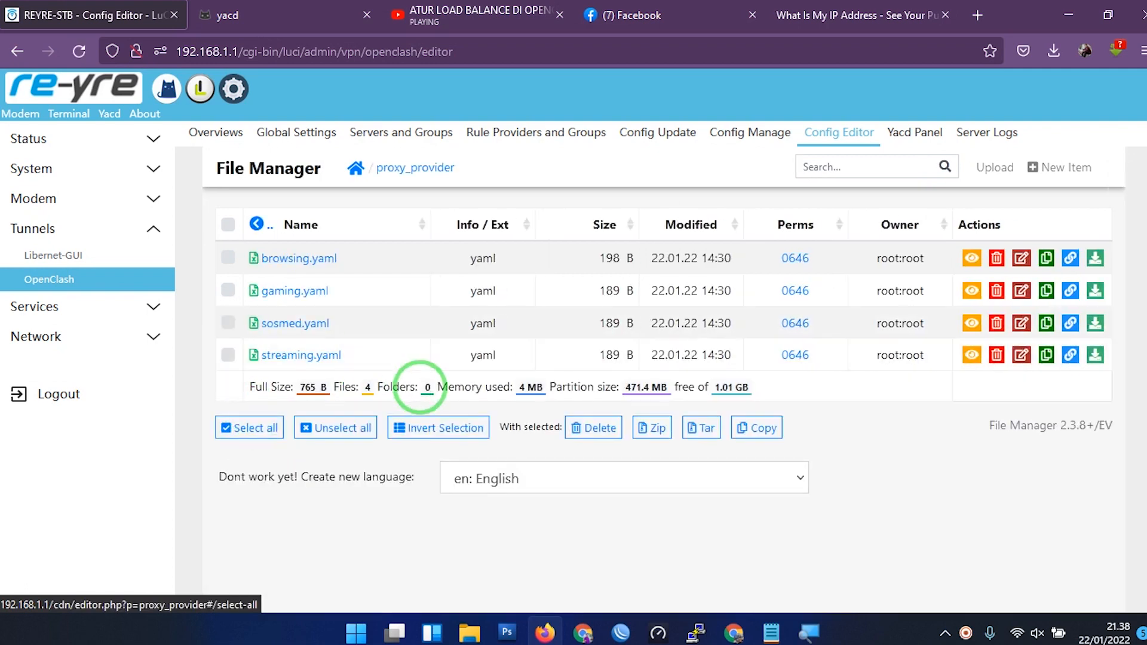
{"action": "left_click", "coordinate": [291, 259]}
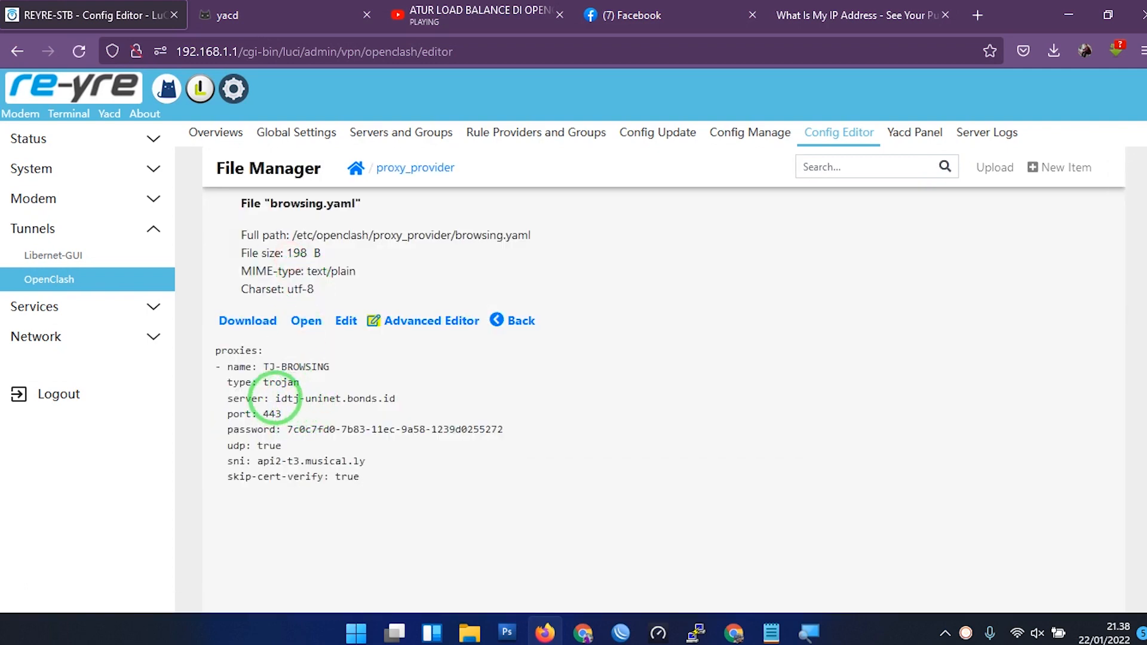
{"action": "left_click_drag", "start_coordinate": [283, 398], "coordinate": [403, 401]}
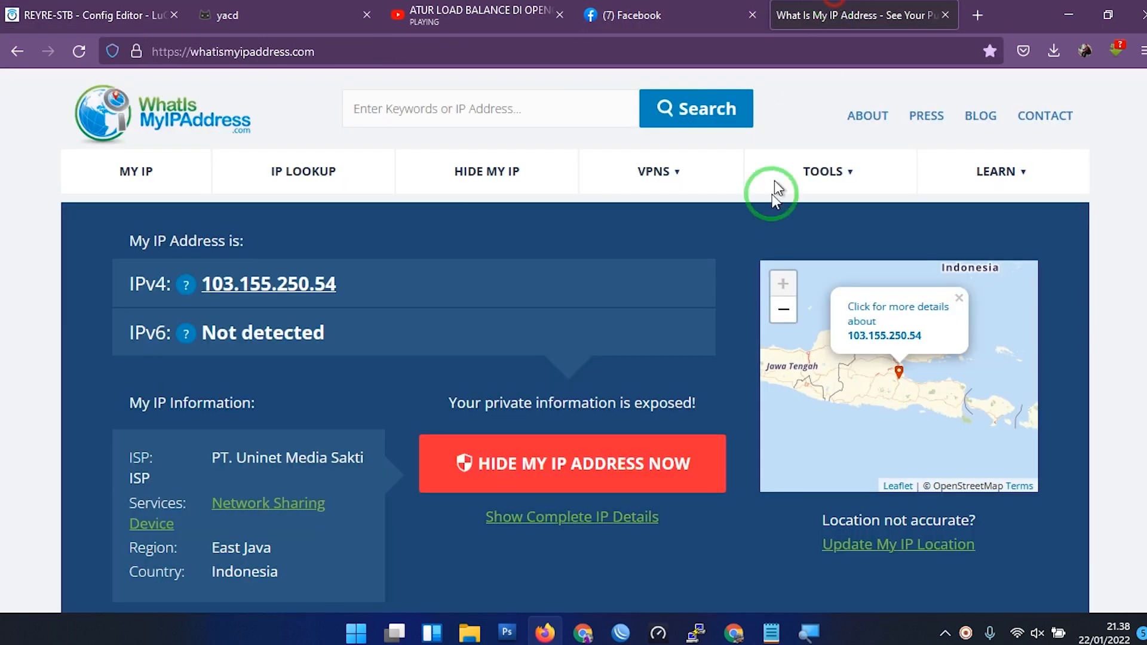
{"action": "left_click", "coordinate": [848, 15]}
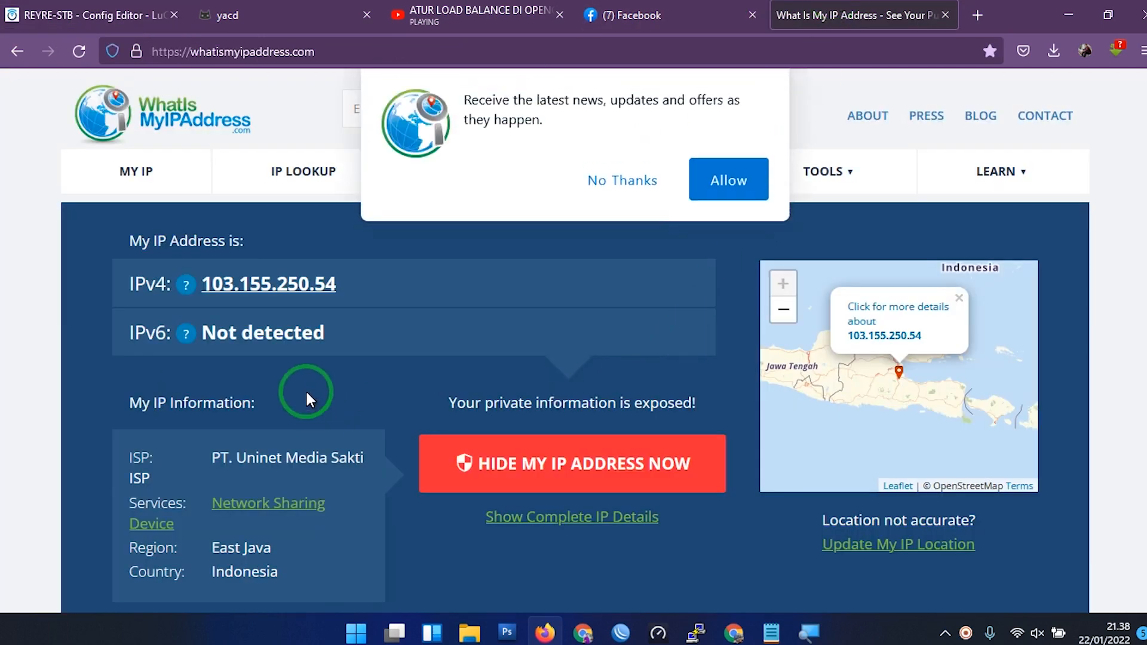
{"action": "left_click", "coordinate": [615, 180]}
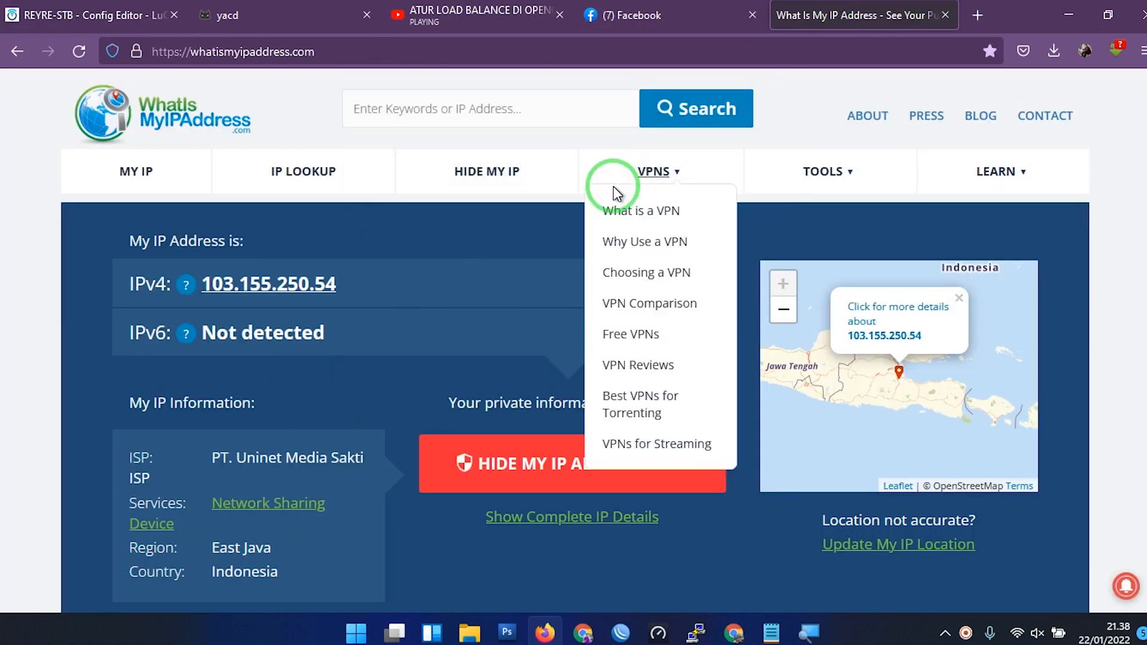
- Revisit the Facebook page and check the AKUN_SOSMED / TJ3 chain among Yacd's active connections
{"action": "left_click", "coordinate": [687, 15]}
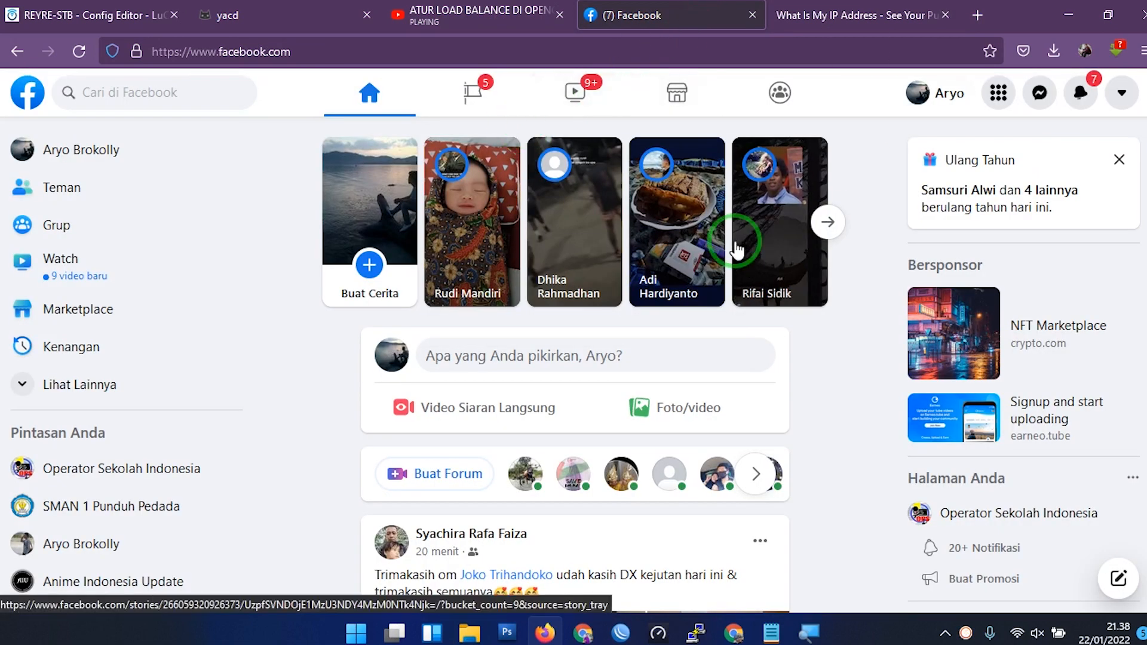
{"action": "left_click", "coordinate": [280, 15]}
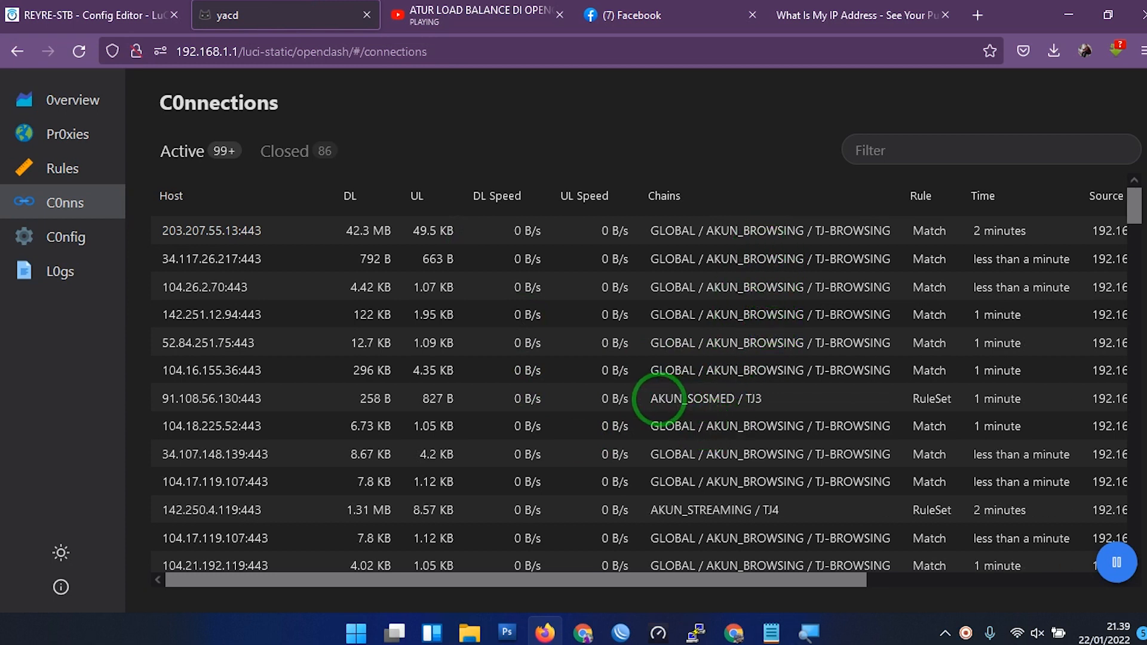
{"action": "left_click_drag", "start_coordinate": [652, 393], "coordinate": [757, 399]}
{"action": "left_click", "coordinate": [762, 392]}
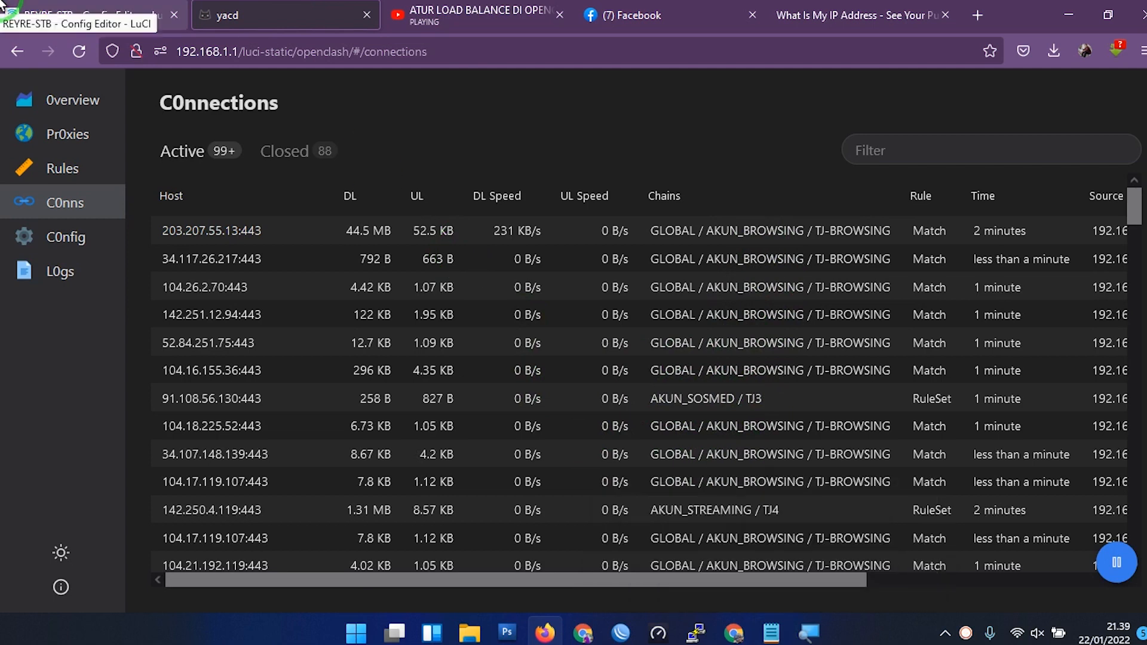
- Go back to the proxy_provider folder in OpenClash, open sosmed.yaml and check its server address
{"action": "left_click", "coordinate": [37, 7]}
{"action": "left_click", "coordinate": [503, 321]}
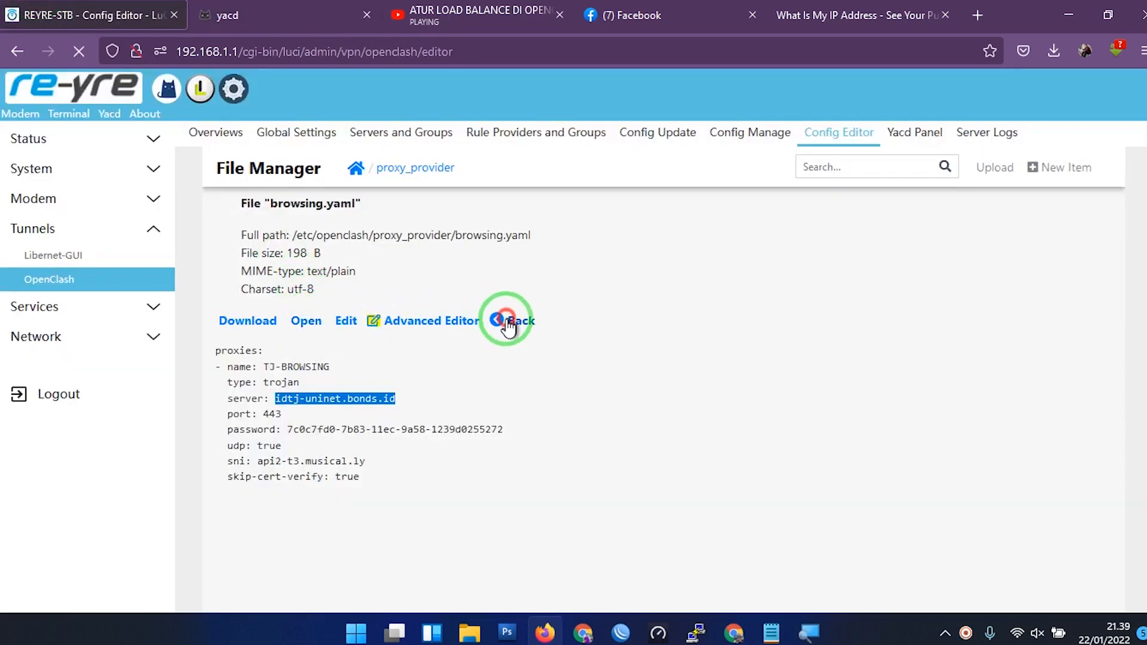
{"action": "left_click", "coordinate": [301, 326]}
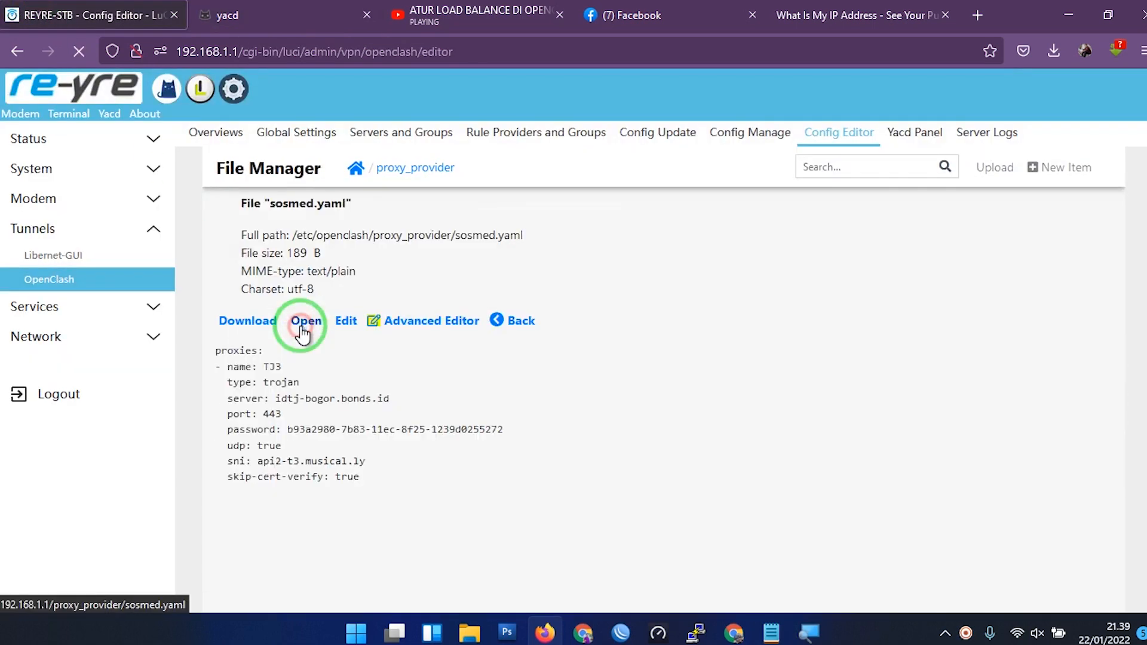
{"action": "left_click_drag", "start_coordinate": [388, 398], "coordinate": [302, 398]}
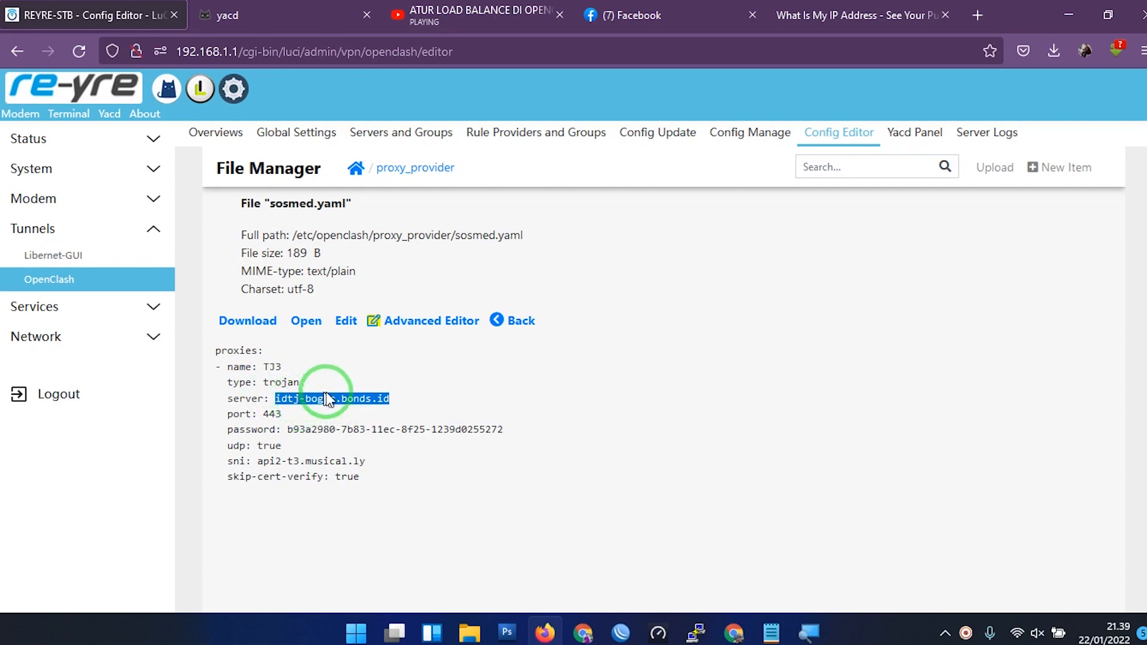
- Return to Yacd, look through the active connections and filter them by "google"
{"action": "left_click", "coordinate": [12, 56]}
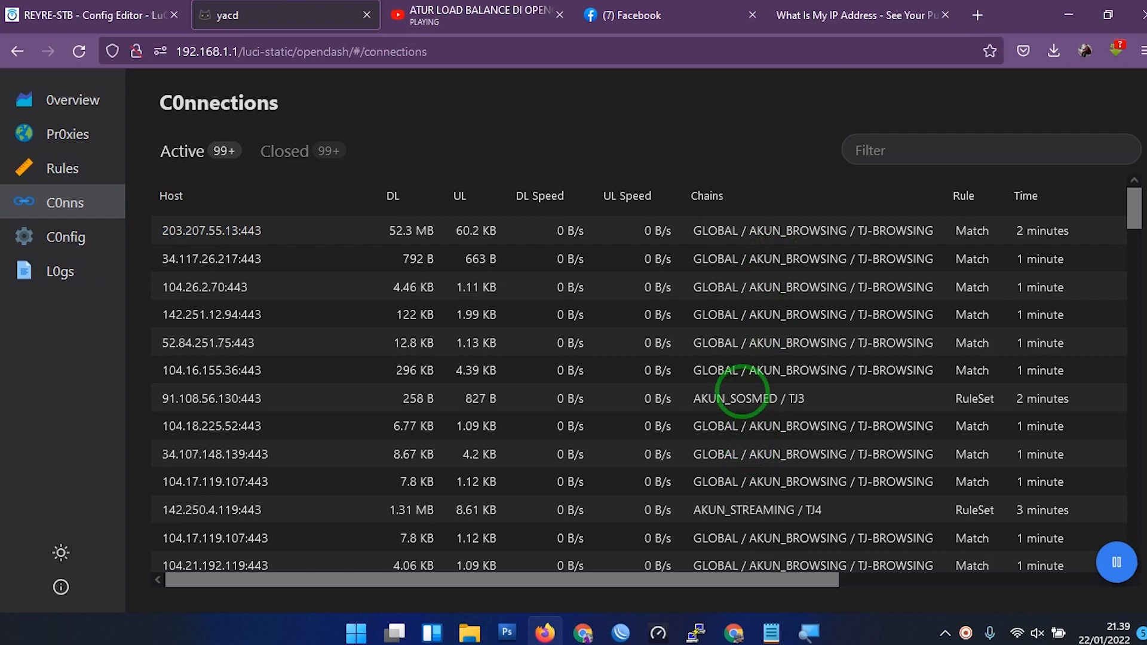
{"action": "scroll", "coordinate": [741, 390], "scroll_direction": "down", "scroll_amount": 10}
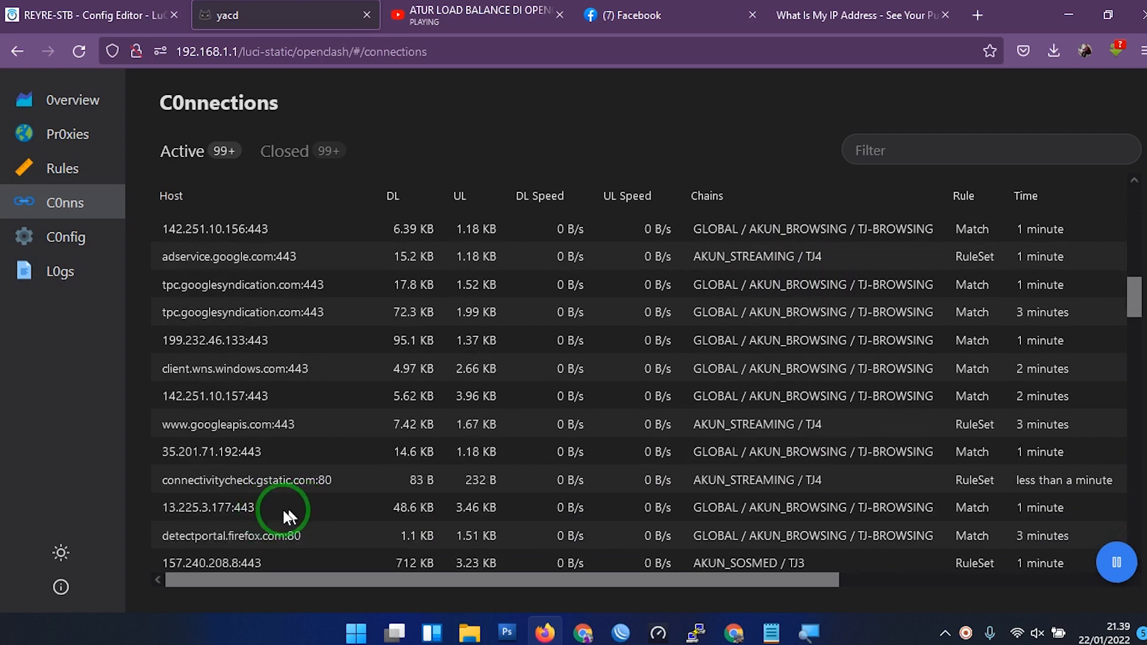
{"action": "scroll", "coordinate": [288, 467], "scroll_direction": "up", "scroll_amount": 5}
{"action": "left_click", "coordinate": [961, 150]}
{"action": "type", "text": "fa"}
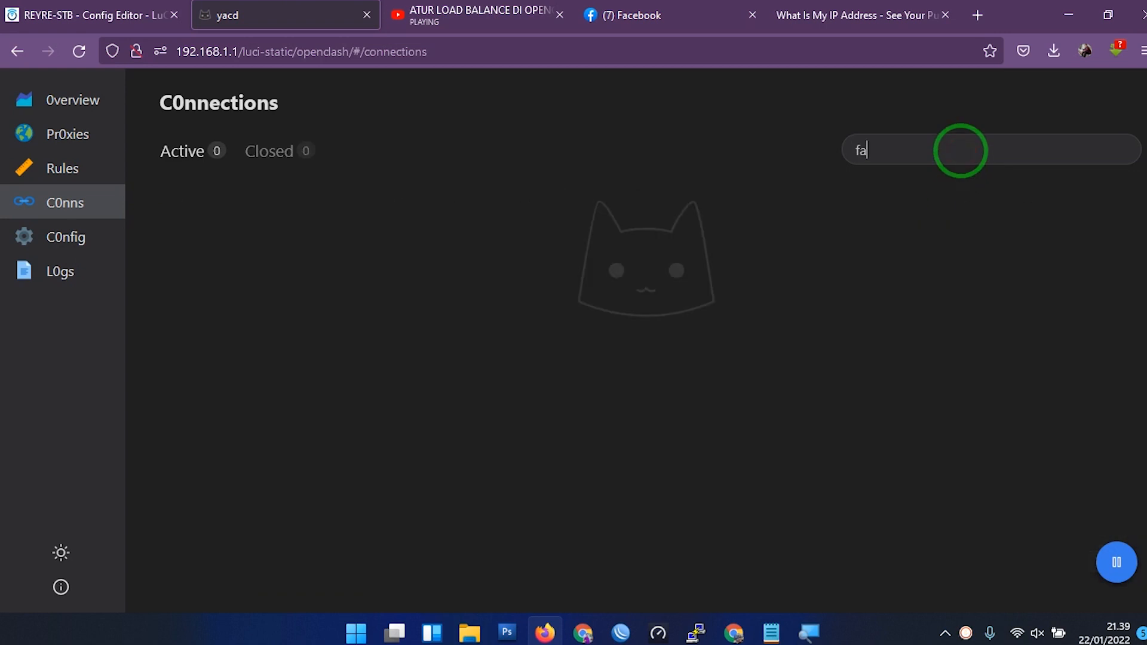
{"action": "key", "text": "BackSpace"}
{"action": "key", "text": "BackSpace"}
{"action": "type", "text": "go"}
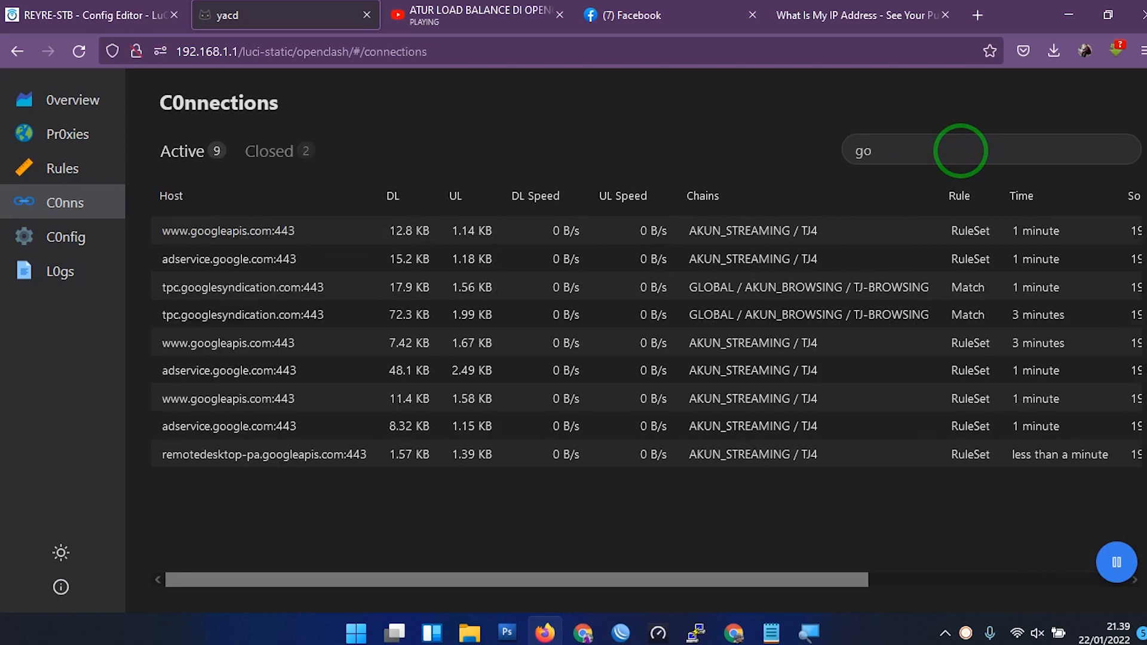
{"action": "type", "text": "ogle"}
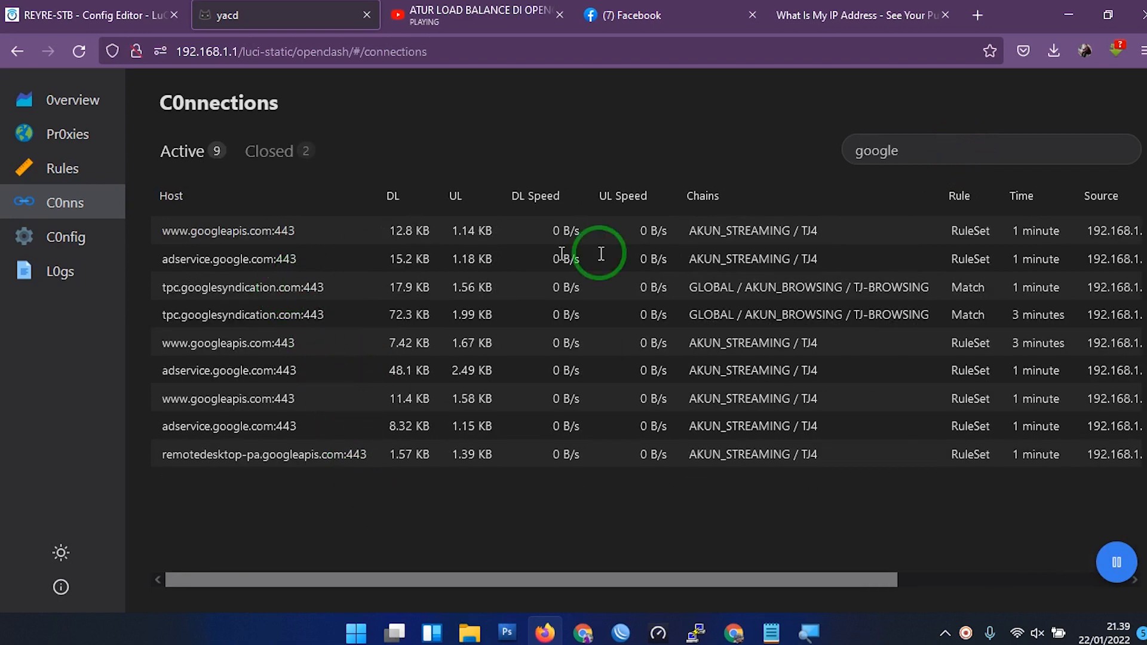
- Examine the chains of the filtered Google connections for routing through AKUN_STREAMING / TJ4
{"action": "left_click_drag", "start_coordinate": [692, 239], "coordinate": [197, 278]}
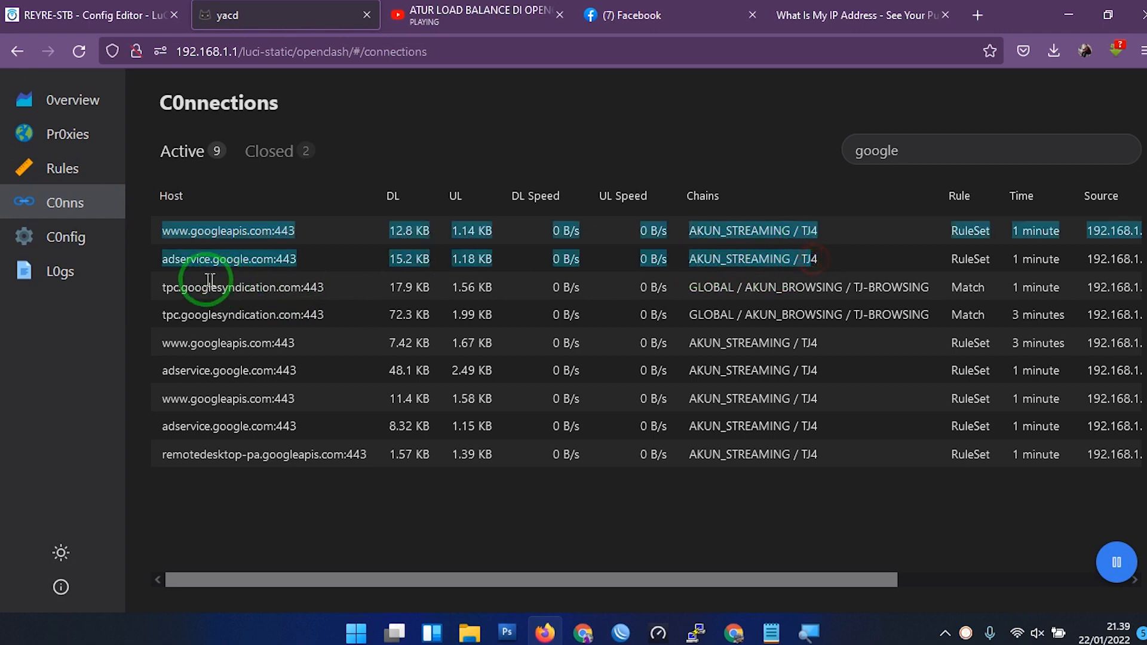
{"action": "left_click", "coordinate": [715, 381]}
{"action": "left_click_drag", "start_coordinate": [735, 404], "coordinate": [810, 403]}
{"action": "left_click_drag", "start_coordinate": [722, 458], "coordinate": [819, 458]}
{"action": "left_click_drag", "start_coordinate": [751, 427], "coordinate": [834, 429]}
{"action": "left_click_drag", "start_coordinate": [758, 368], "coordinate": [799, 367]}
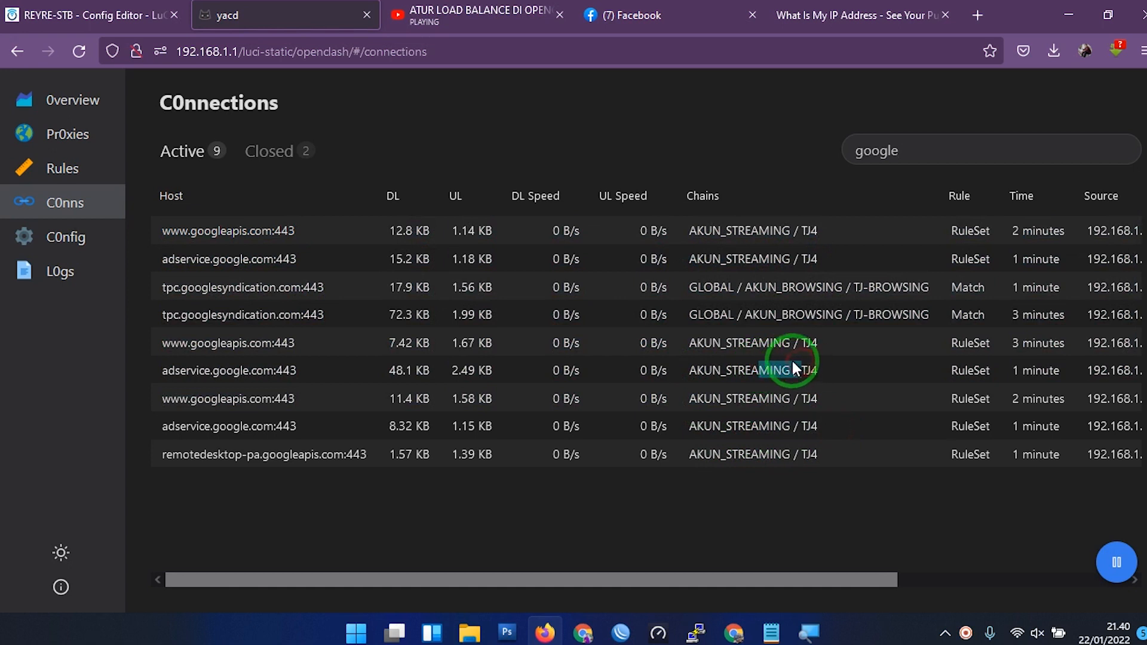
{"action": "left_click", "coordinate": [760, 346]}
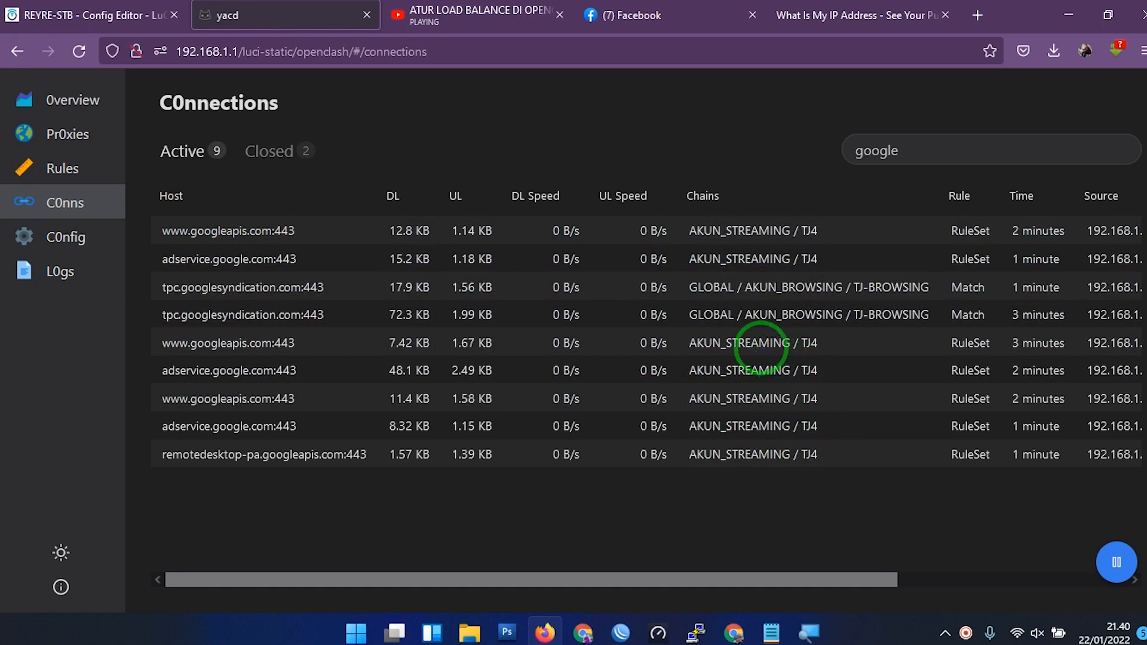